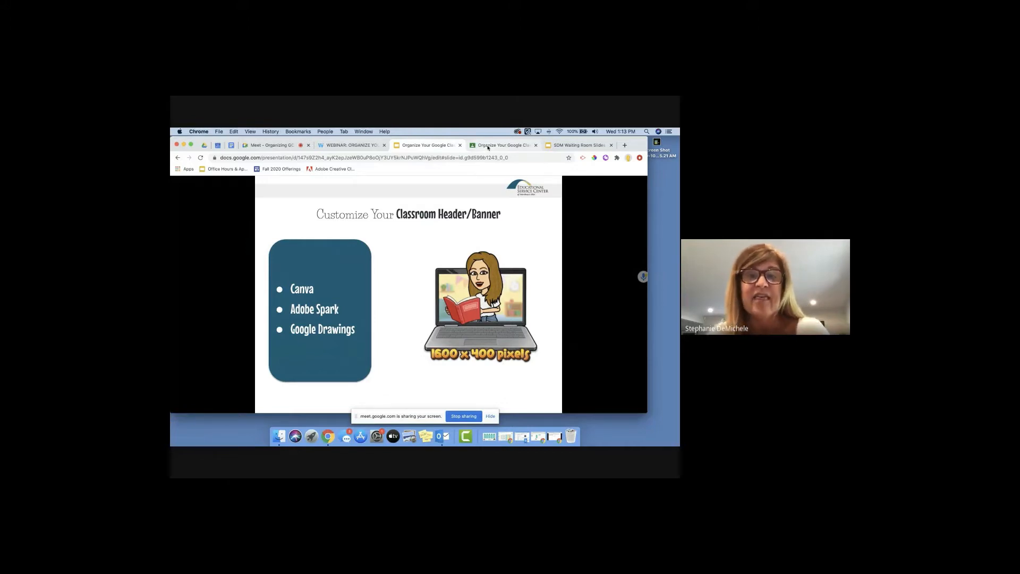
# - View the class stream banner in Google Classroom, then show the STREAM section of the Wakelet webinar collection
pyautogui.click(488, 146)
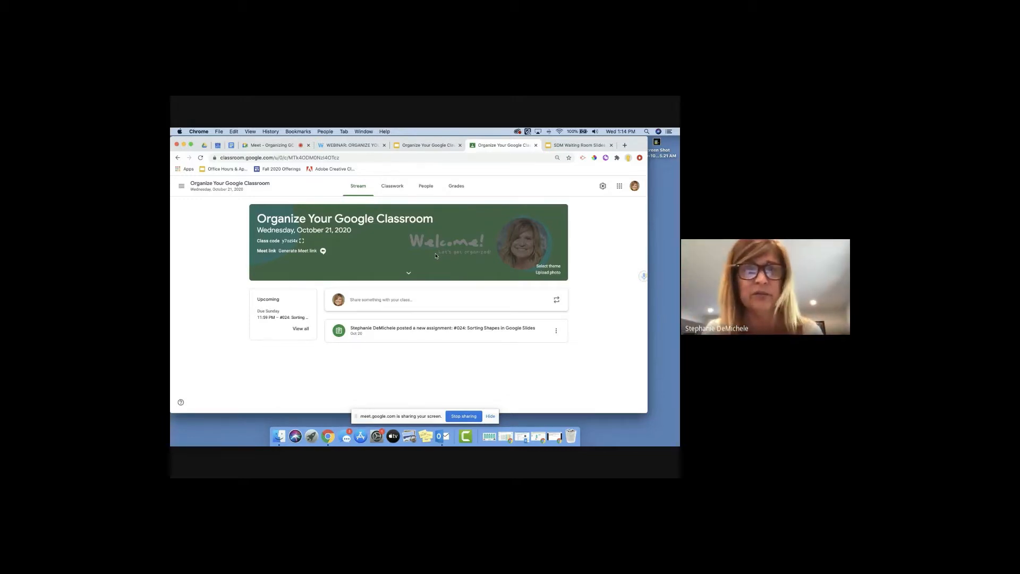
pyautogui.click(340, 145)
pyautogui.scroll(-10, 443, 278)
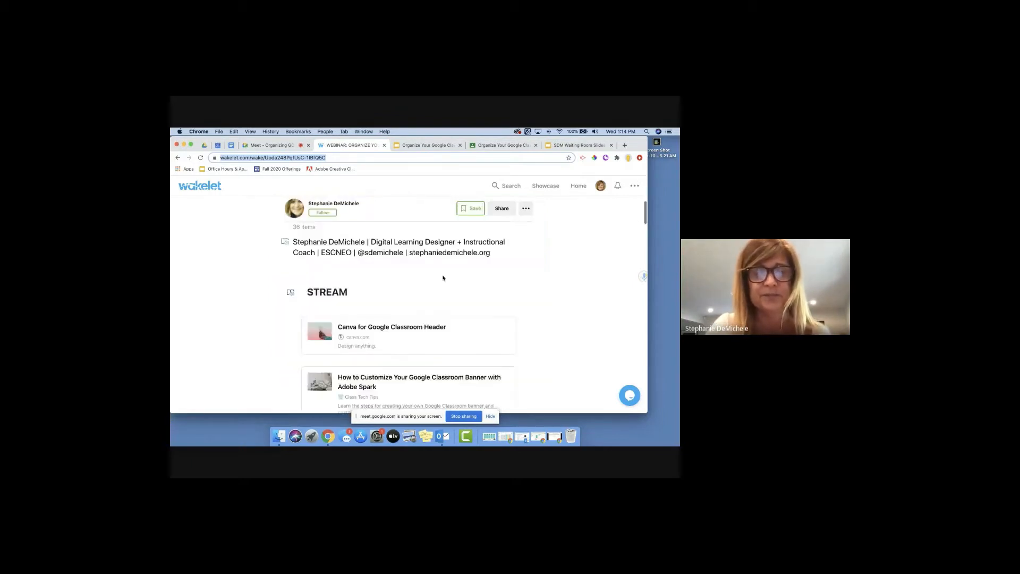
pyautogui.scroll(4, 443, 277)
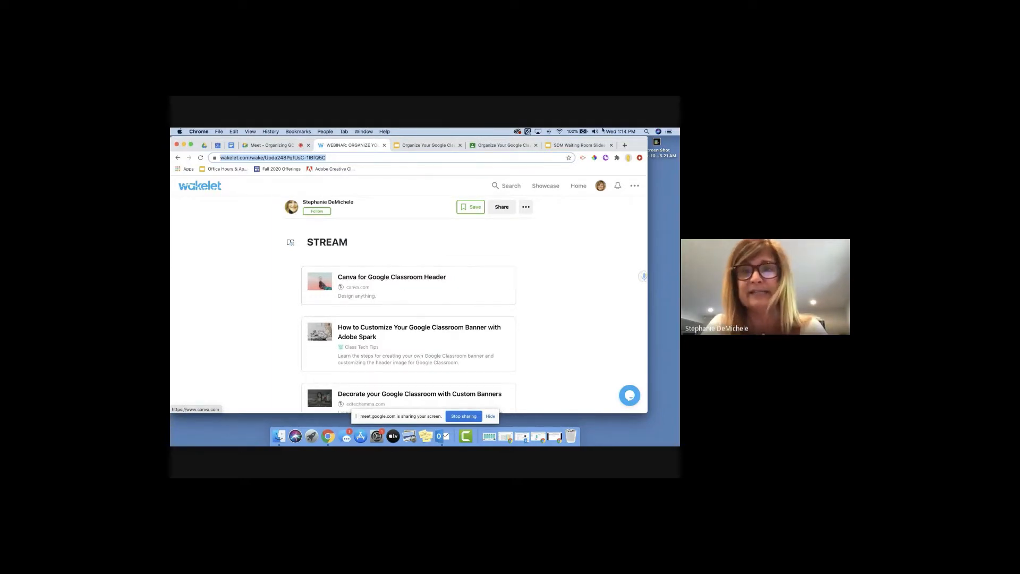
pyautogui.click(624, 146)
pyautogui.write('can')
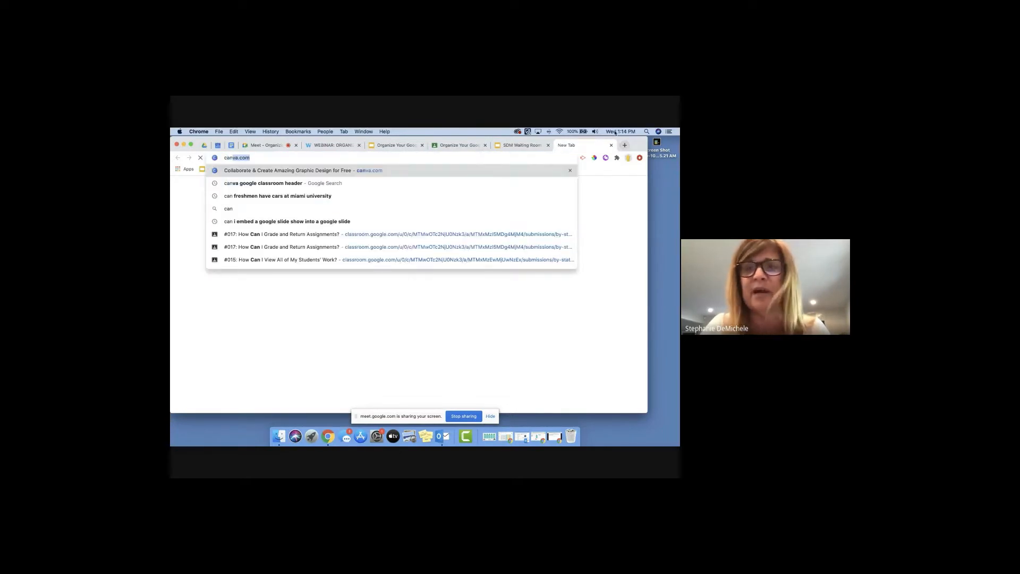
pyautogui.click(611, 145)
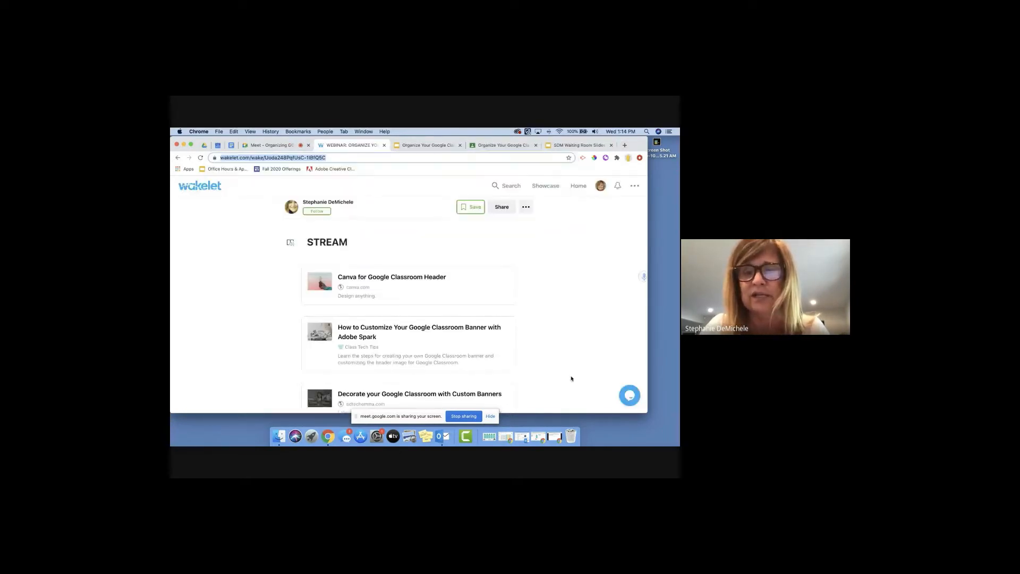
# - In the other Chrome window, go to canva.com and find the Google Classroom Header templates
pyautogui.click(553, 437)
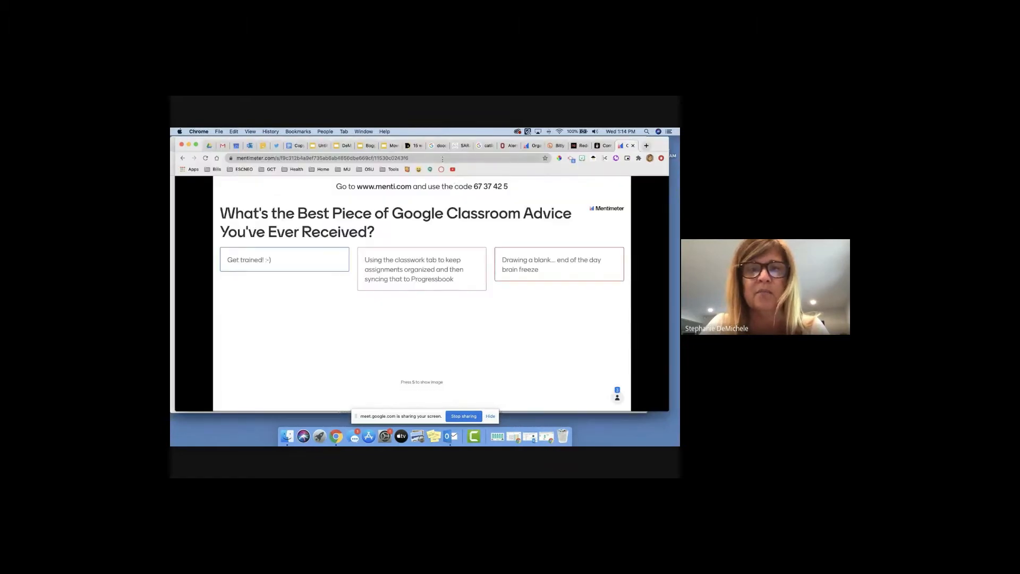
pyautogui.click(442, 158)
pyautogui.write('canva.com')
pyautogui.press('Return')
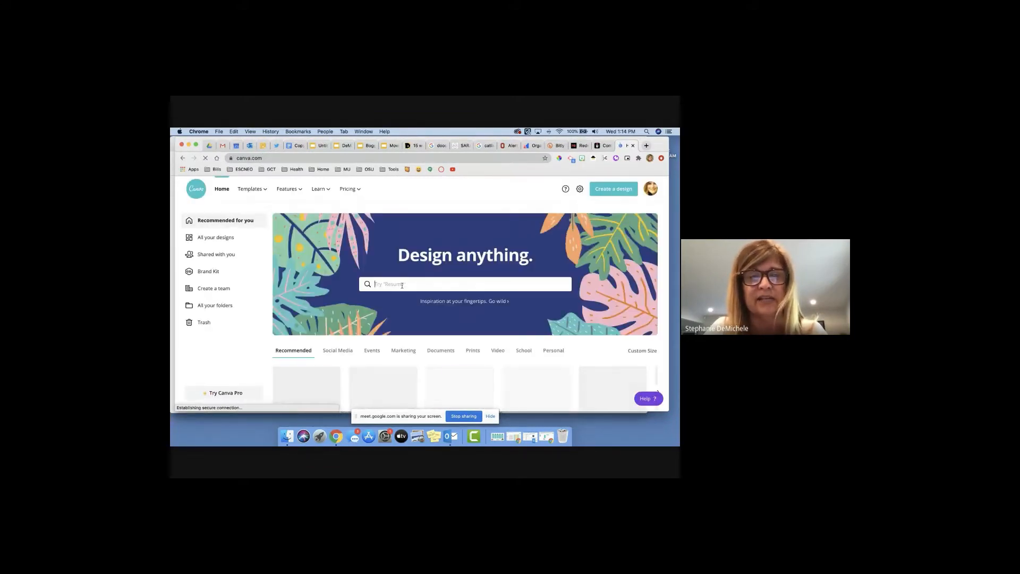
pyautogui.write('goog')
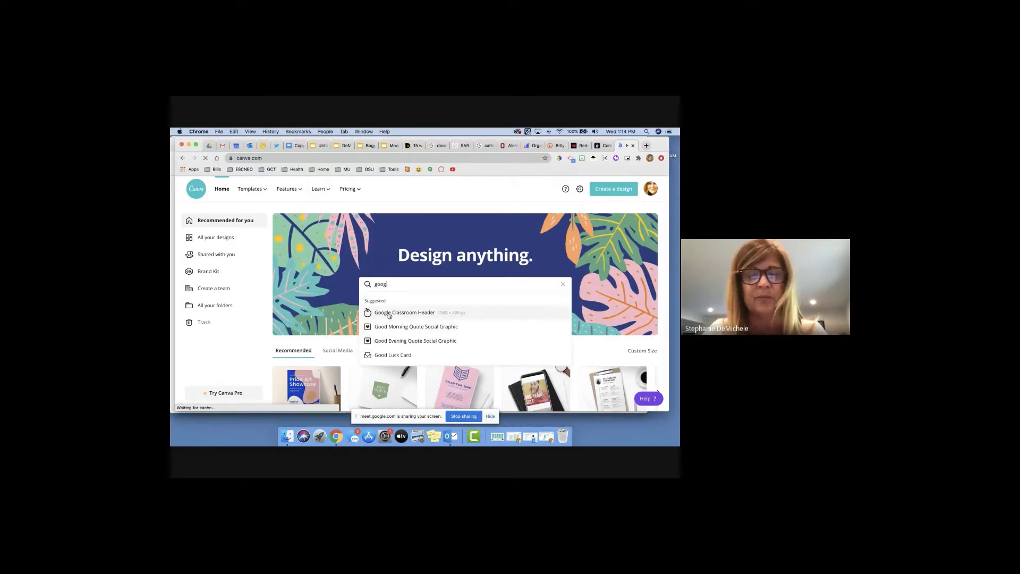
pyautogui.click(388, 313)
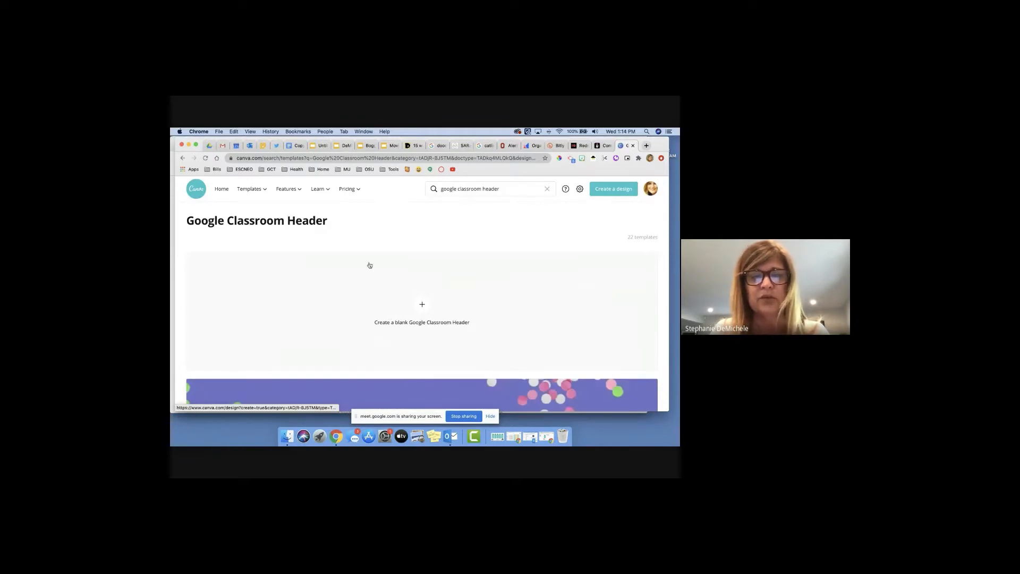
# - Browse the Google Classroom Header templates down to the green Welcome banner with a round portrait photo
pyautogui.scroll(-5, 455, 318)
pyautogui.scroll(-6, 455, 317)
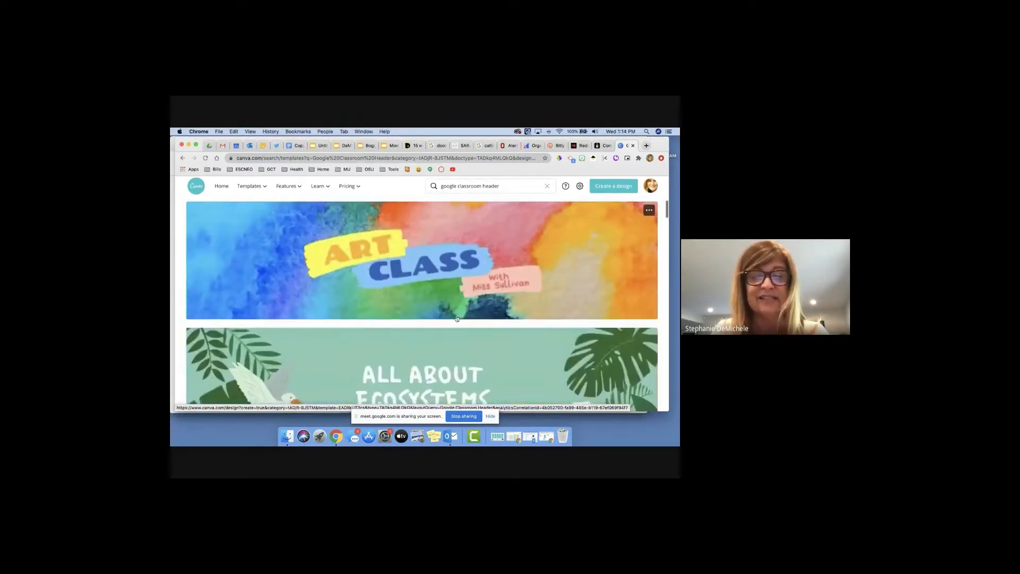
pyautogui.scroll(-5, 456, 318)
pyautogui.scroll(-5, 455, 318)
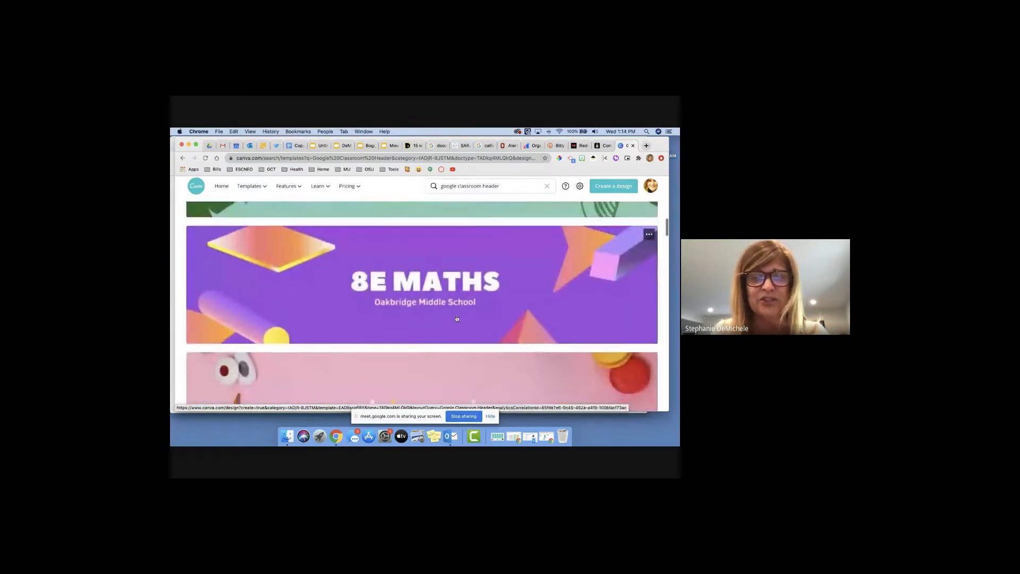
pyautogui.scroll(-3, 456, 318)
pyautogui.scroll(-5, 456, 318)
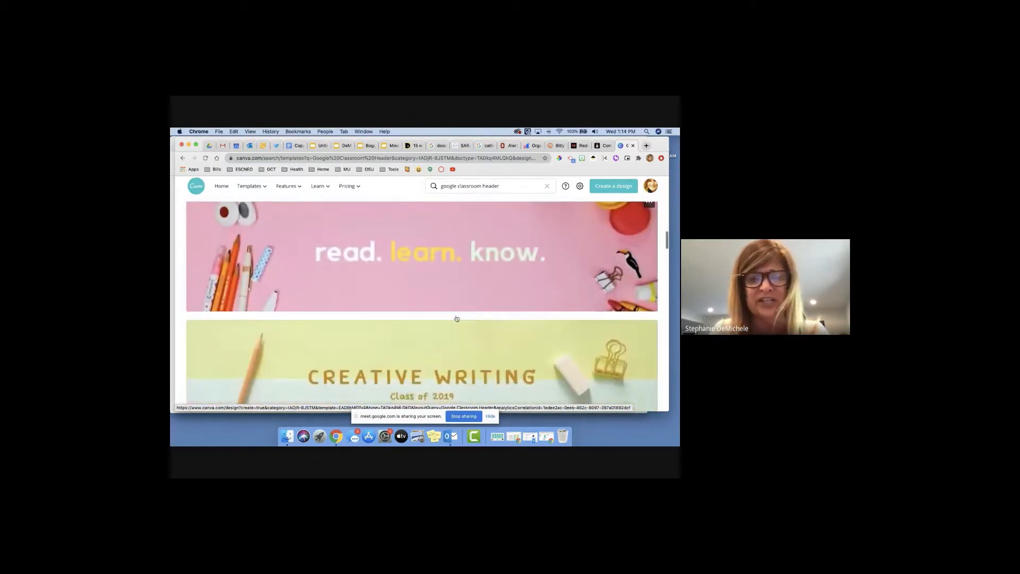
pyautogui.scroll(-10, 455, 317)
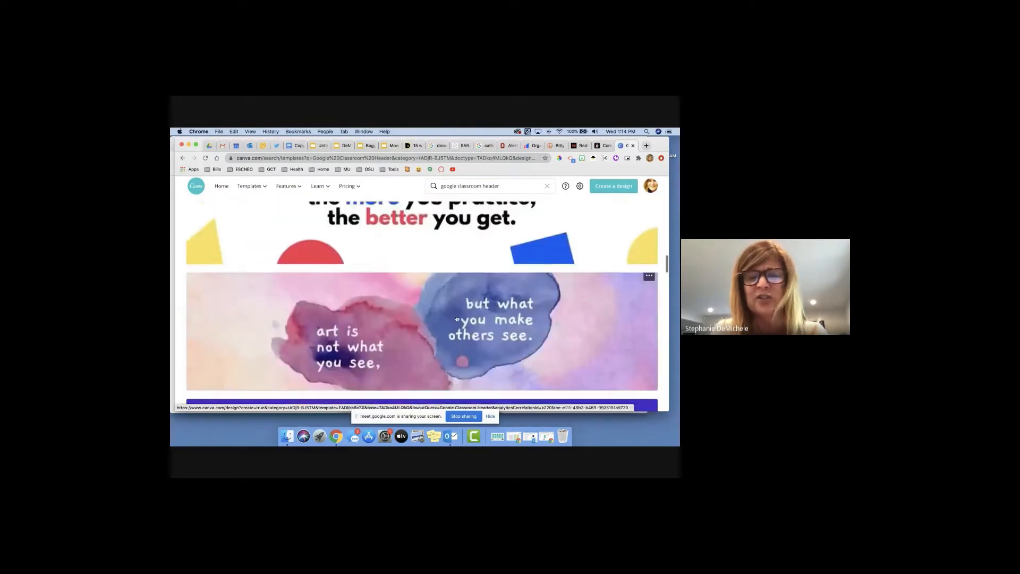
pyautogui.scroll(-5, 456, 317)
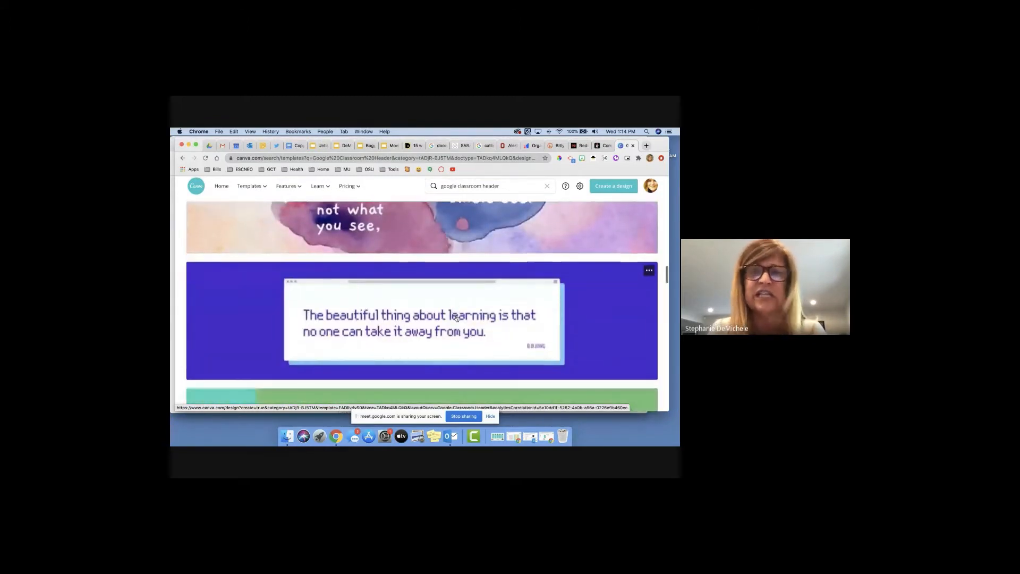
pyautogui.scroll(-10, 456, 317)
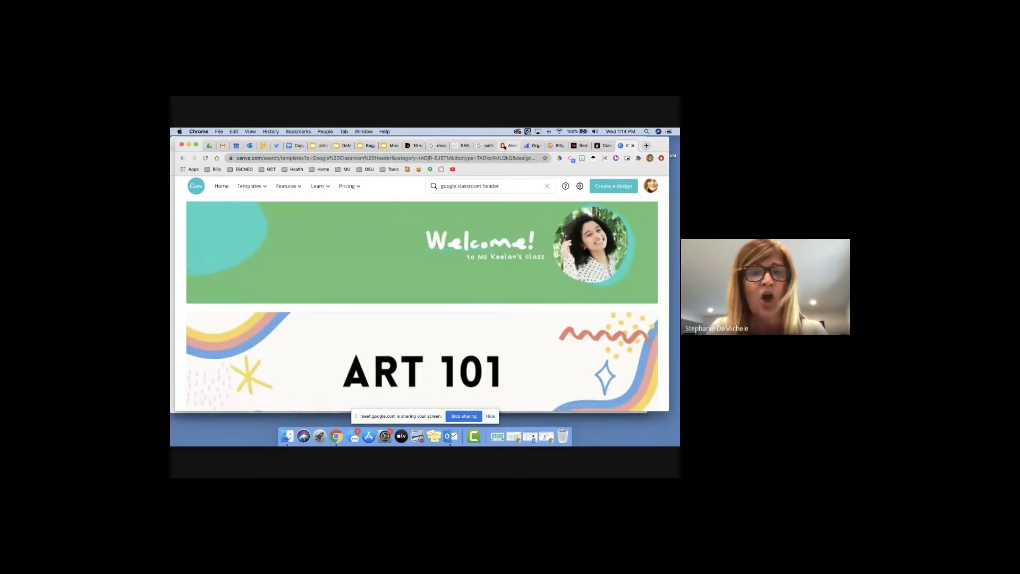
# - Return to the Wakelet banner resources, then review the class banner in Google Classroom alongside the Classroom Header/Banner slide
pyautogui.press('super+grave')
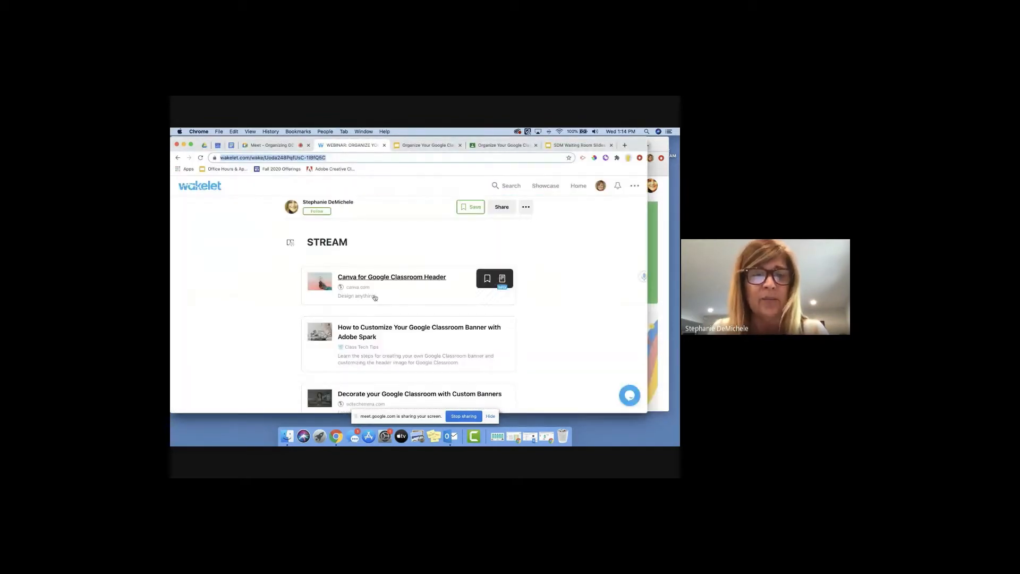
pyautogui.scroll(-2, 372, 332)
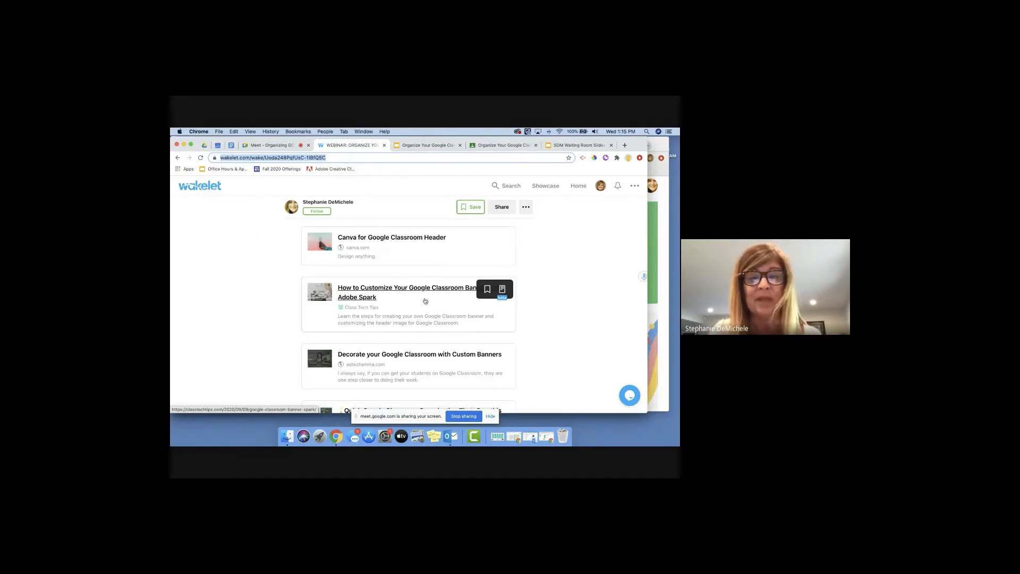
pyautogui.click(489, 148)
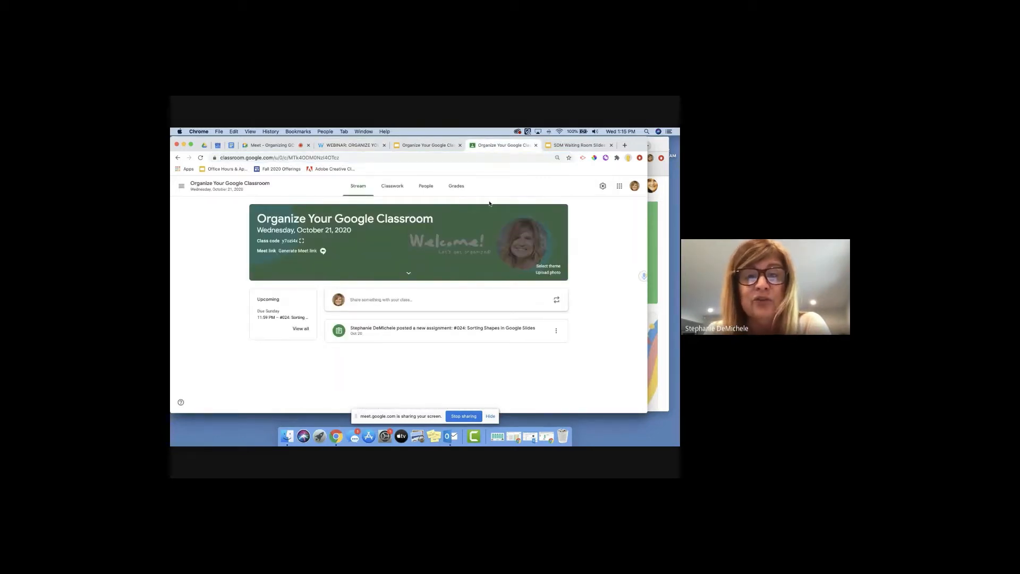
pyautogui.click(427, 147)
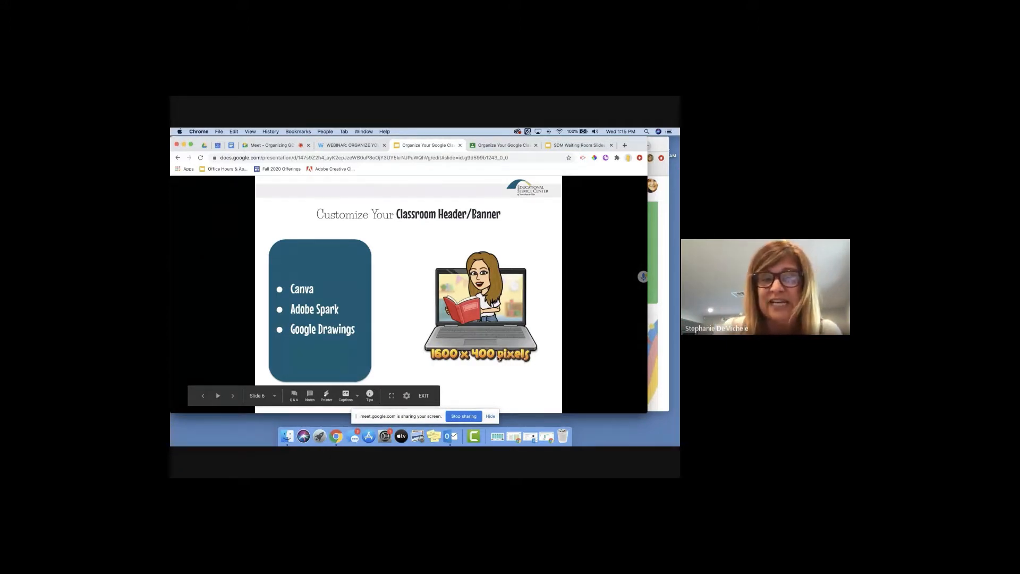
pyautogui.click(486, 146)
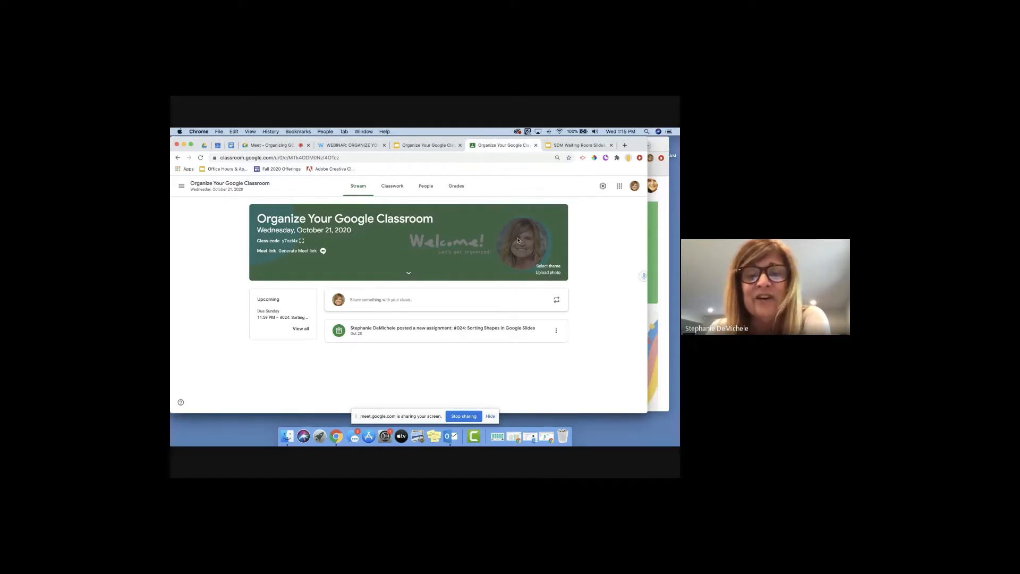
# - Open the article "Decorate your Google Classroom with Custom Banners" from the Wakelet collection
pyautogui.click(350, 145)
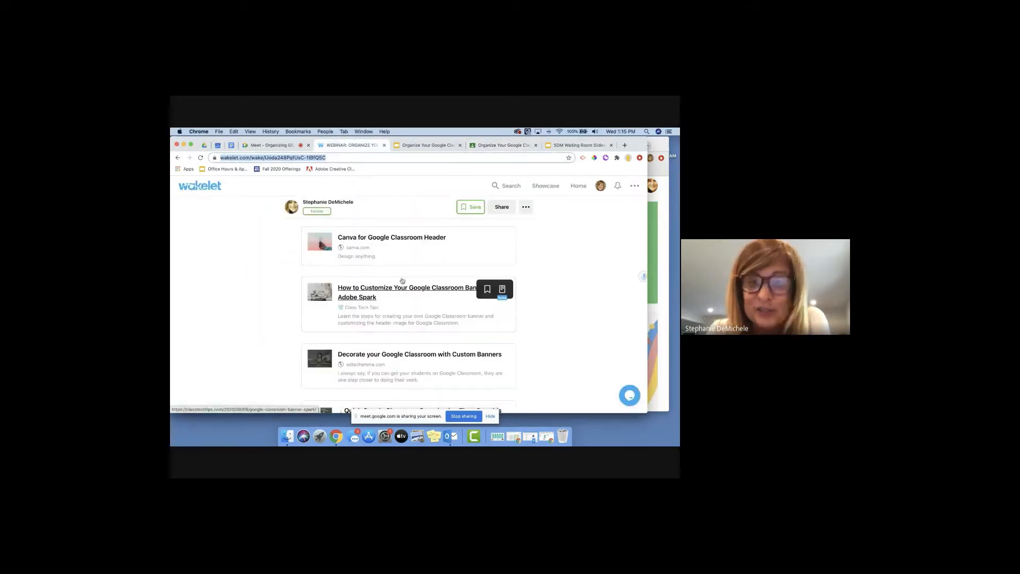
pyautogui.scroll(-1, 402, 282)
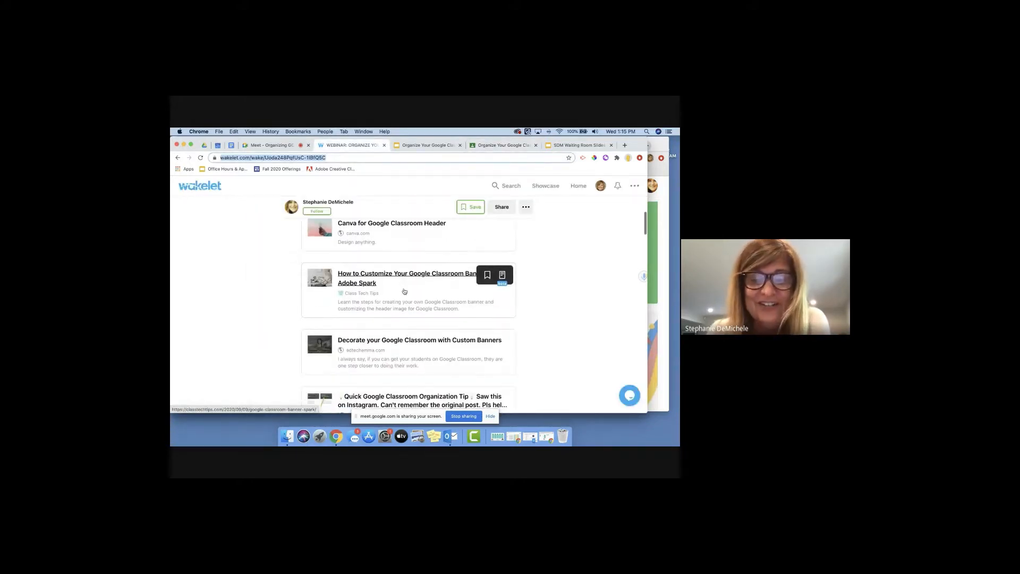
pyautogui.click(366, 342)
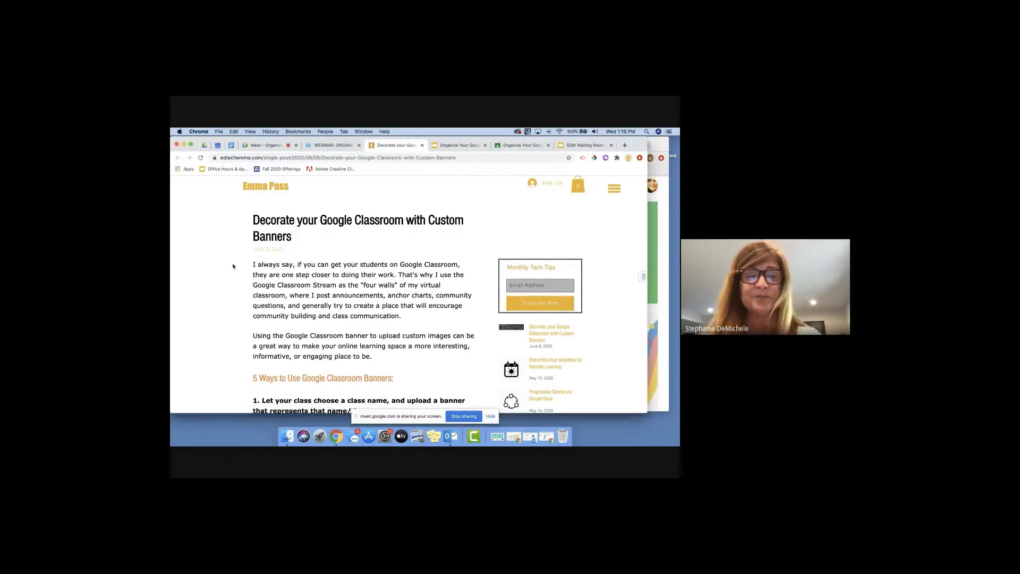
# - Read through the article's five ways to use Google Classroom banners, down to the "virtual classroom" example
pyautogui.scroll(-5, 276, 254)
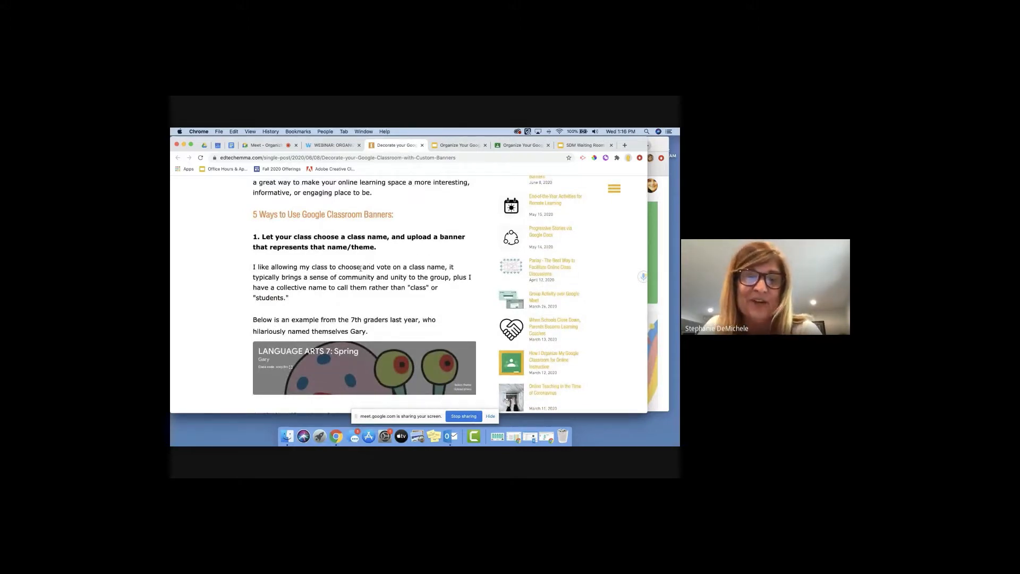
pyautogui.scroll(-2, 360, 268)
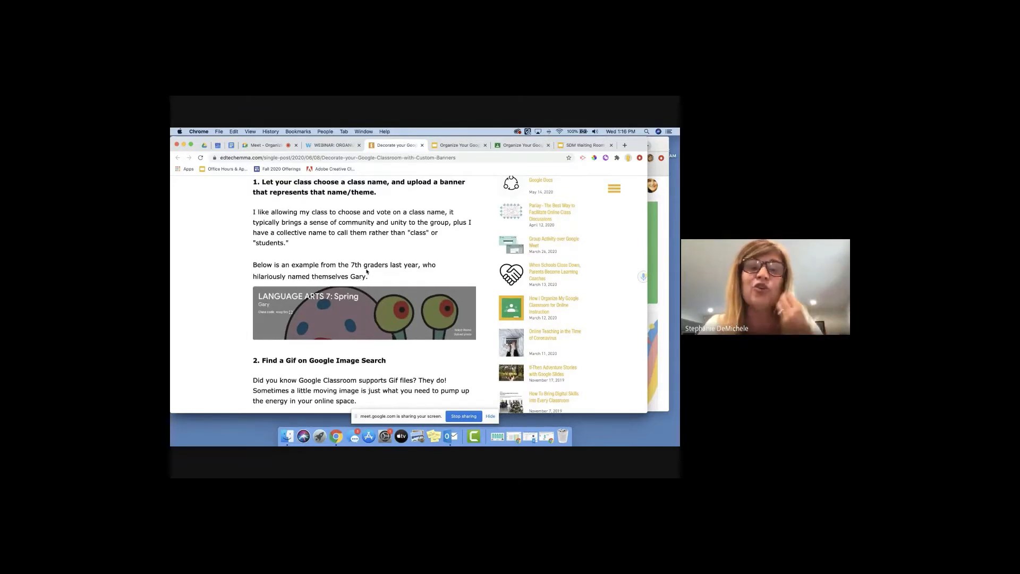
pyautogui.scroll(-4, 367, 271)
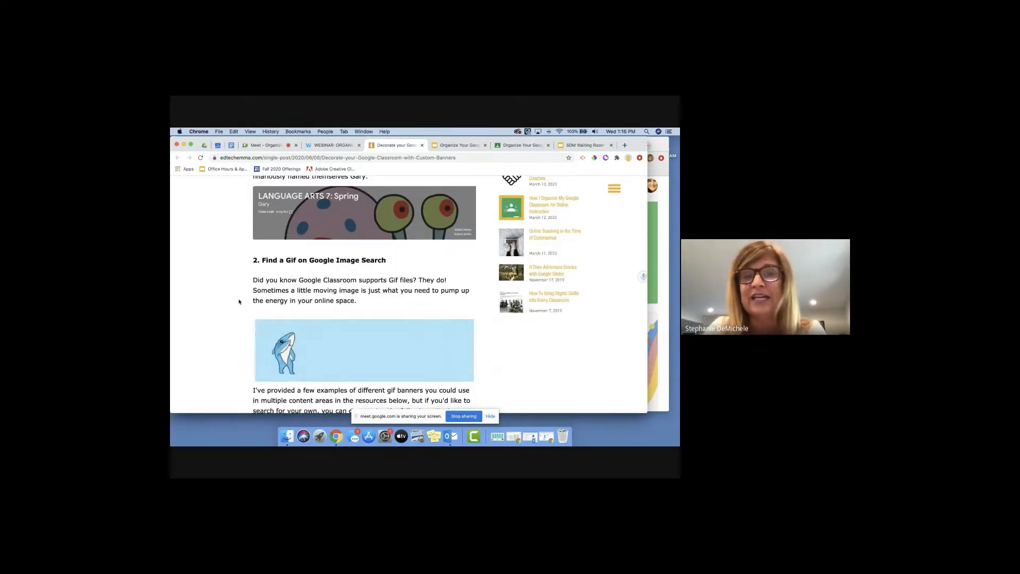
pyautogui.scroll(-4, 239, 302)
pyautogui.scroll(-8, 239, 302)
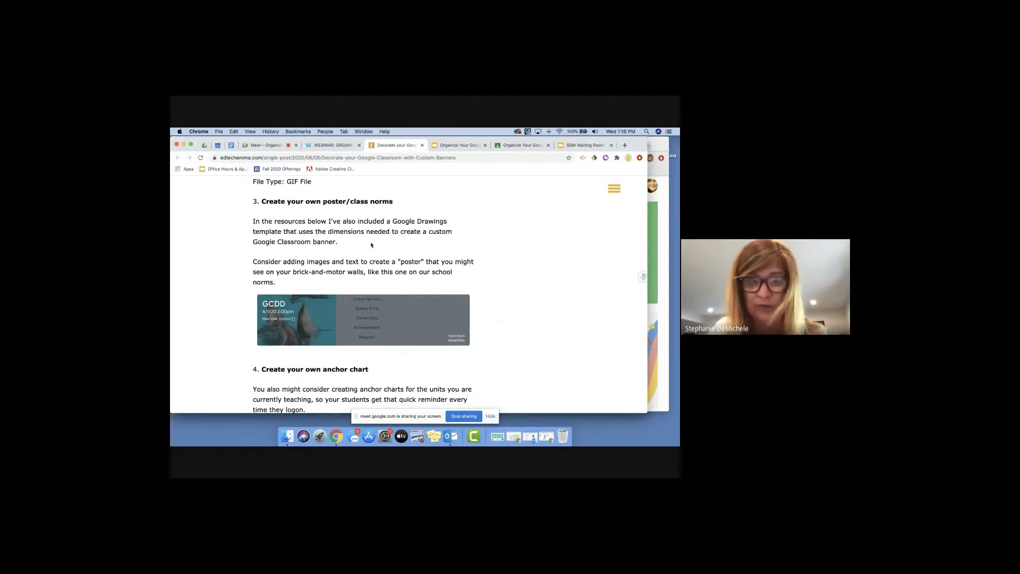
pyautogui.scroll(-3, 371, 244)
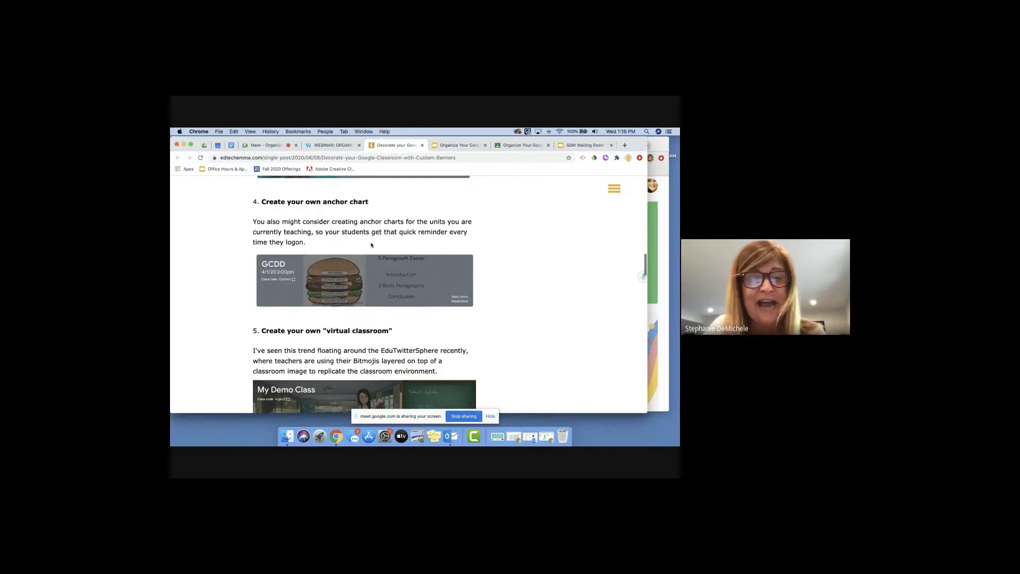
pyautogui.scroll(-3, 371, 245)
pyautogui.scroll(-2, 371, 244)
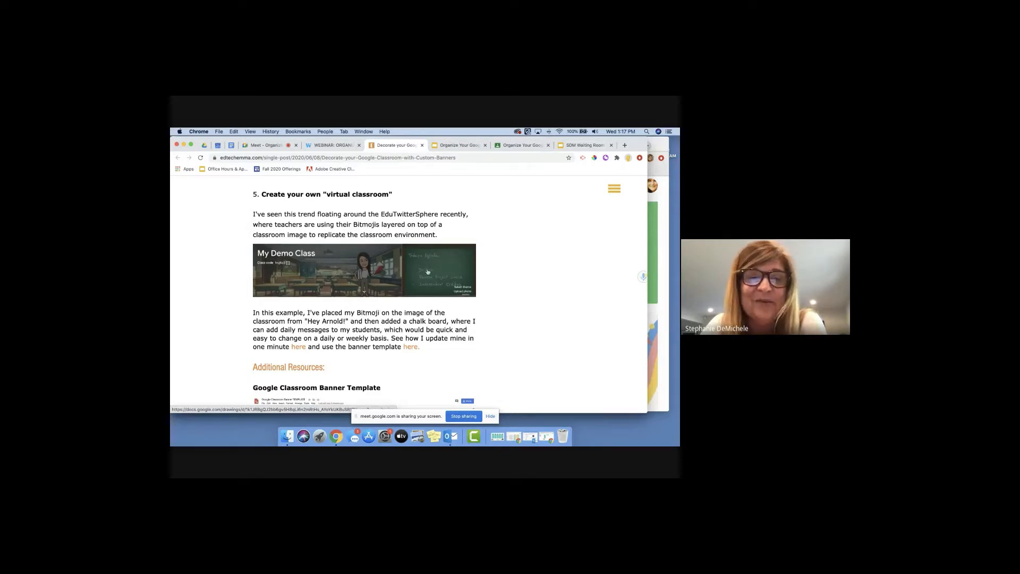
# - Examine the Google Classroom and Virtual Classroom banner templates under the article's Additional Resources
pyautogui.scroll(-2, 486, 264)
pyautogui.scroll(-4, 486, 264)
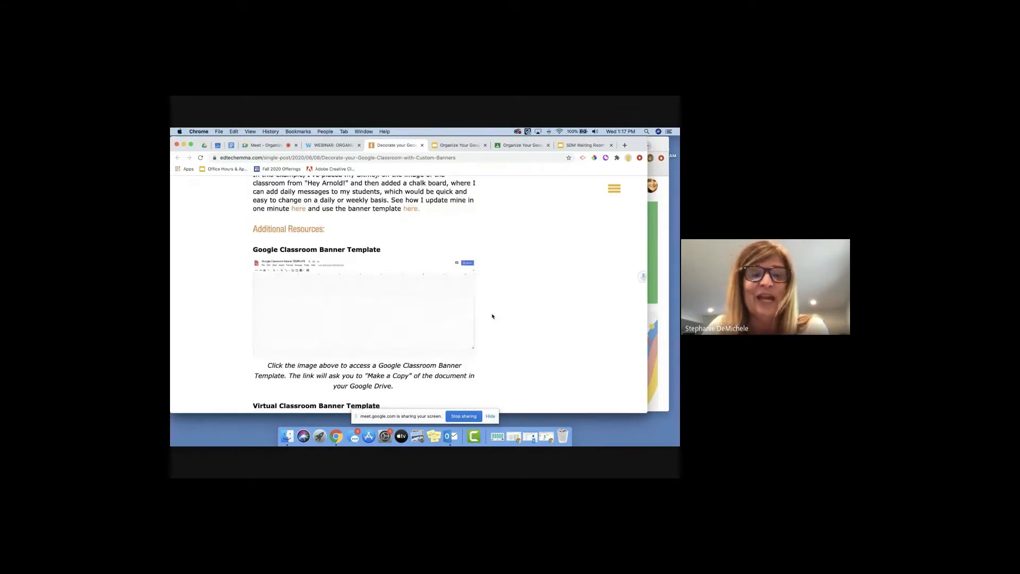
pyautogui.scroll(-2, 492, 316)
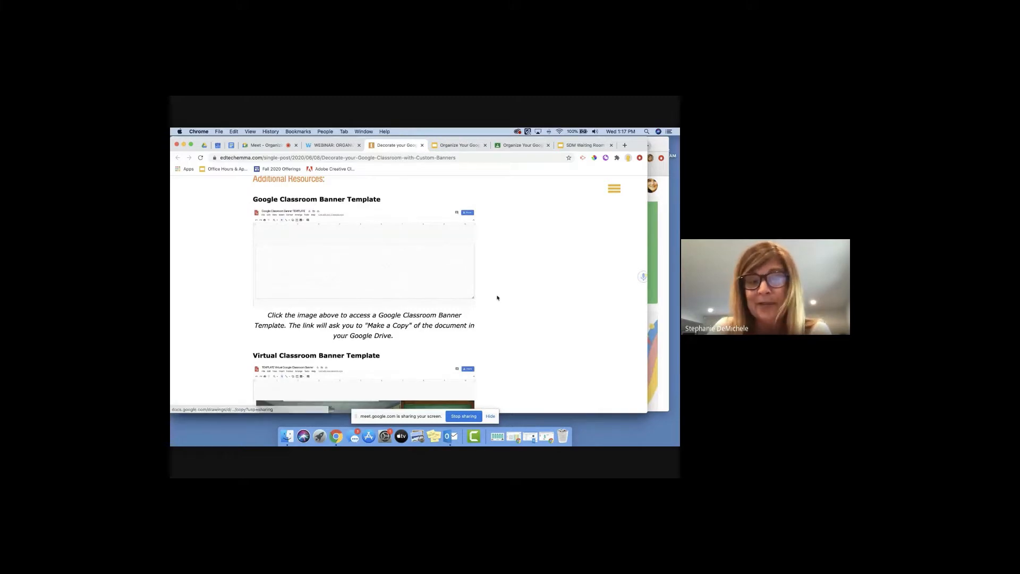
pyautogui.scroll(-6, 497, 296)
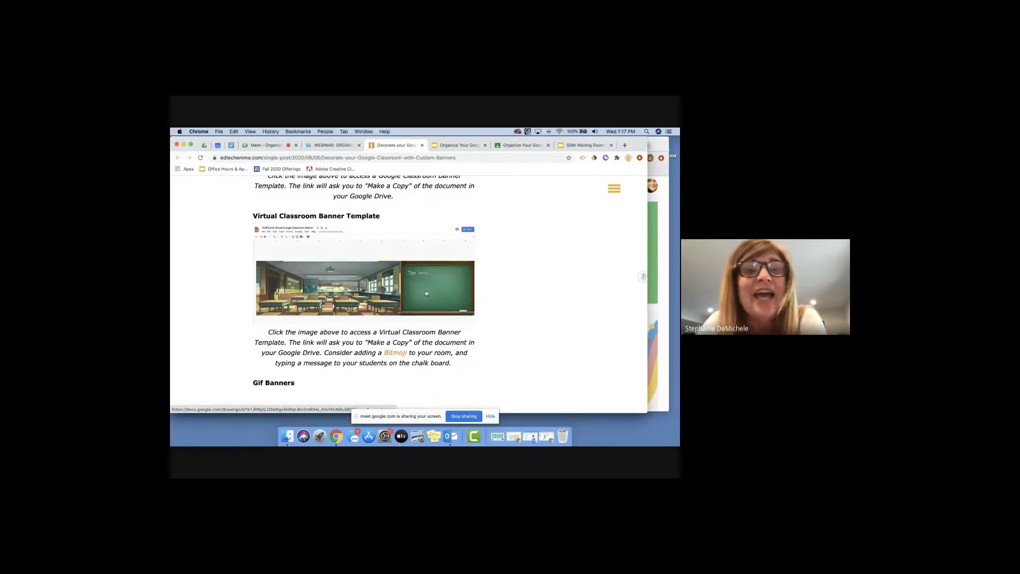
# - Close the banner article and return to the Customize Your Classroom Header/Banner slide after viewing the class stream
pyautogui.click(422, 145)
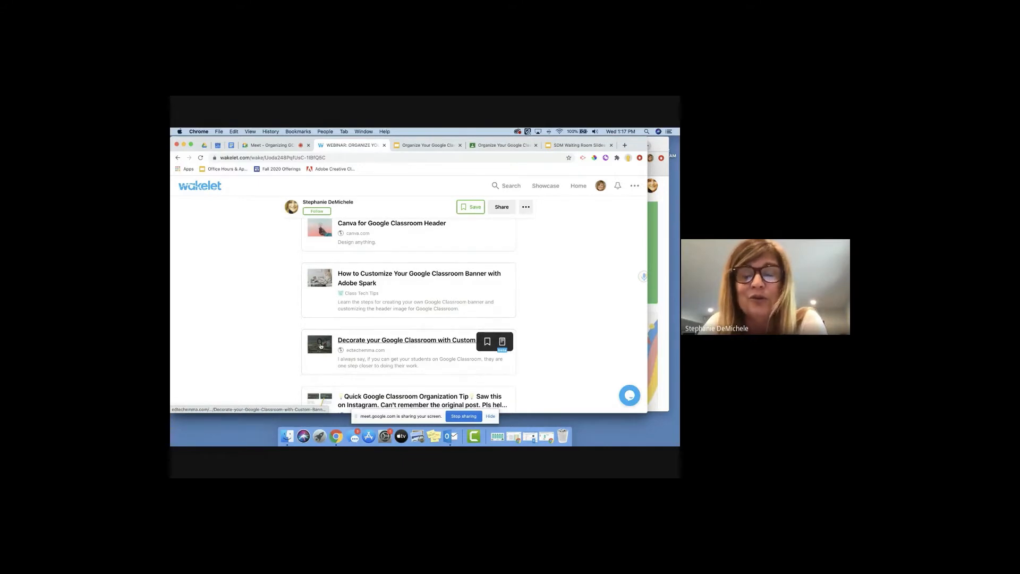
pyautogui.click(489, 143)
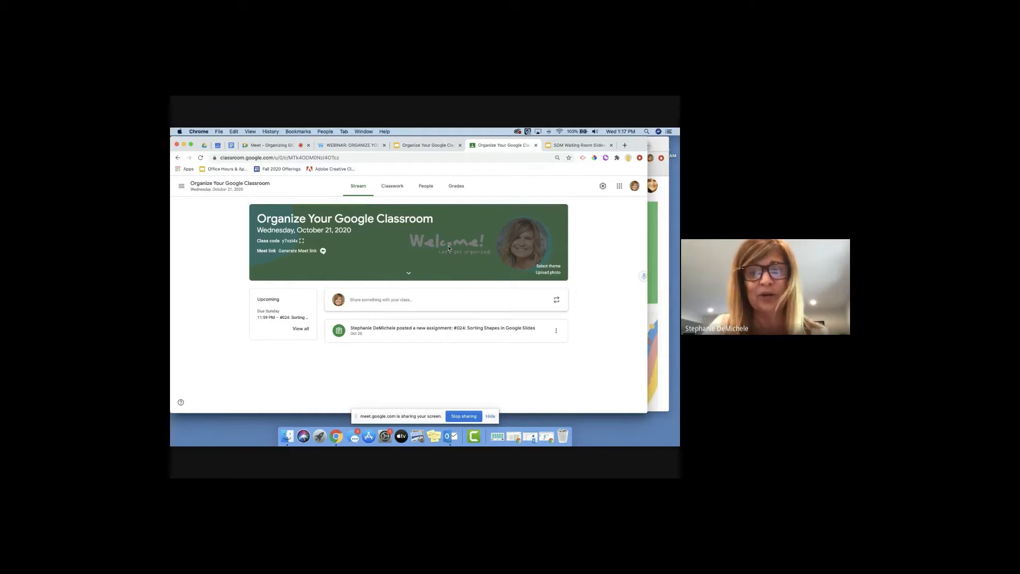
pyautogui.click(430, 148)
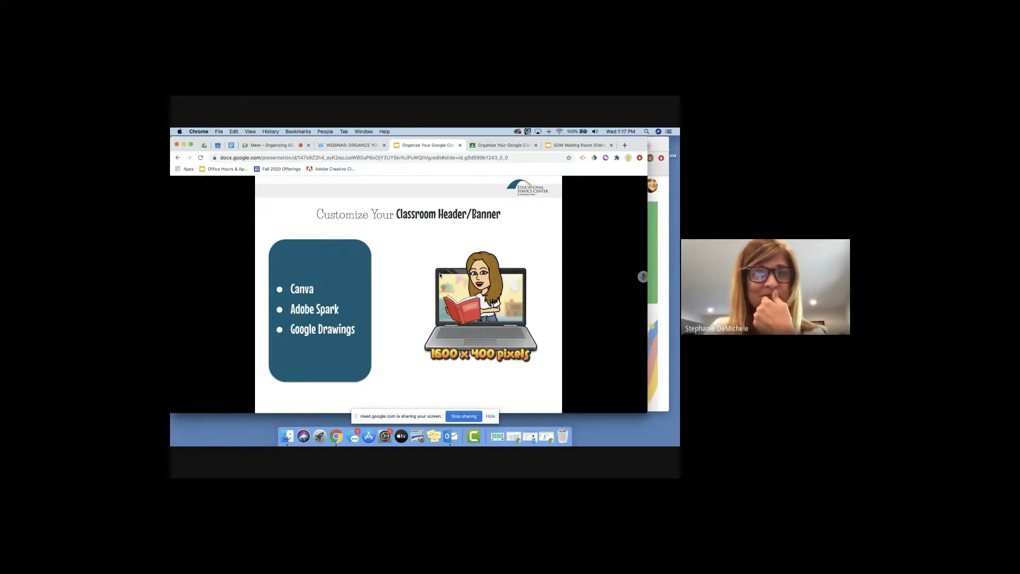
# - Check the Google Meet chat, return to the presentation and advance to the slide about adding session days and time in Section
pyautogui.click(273, 150)
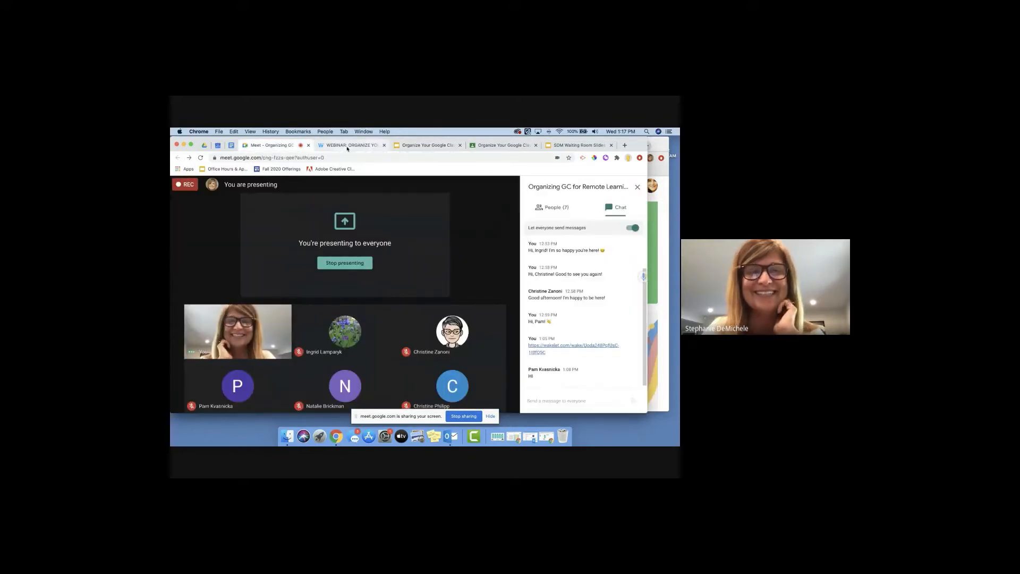
pyautogui.click(425, 145)
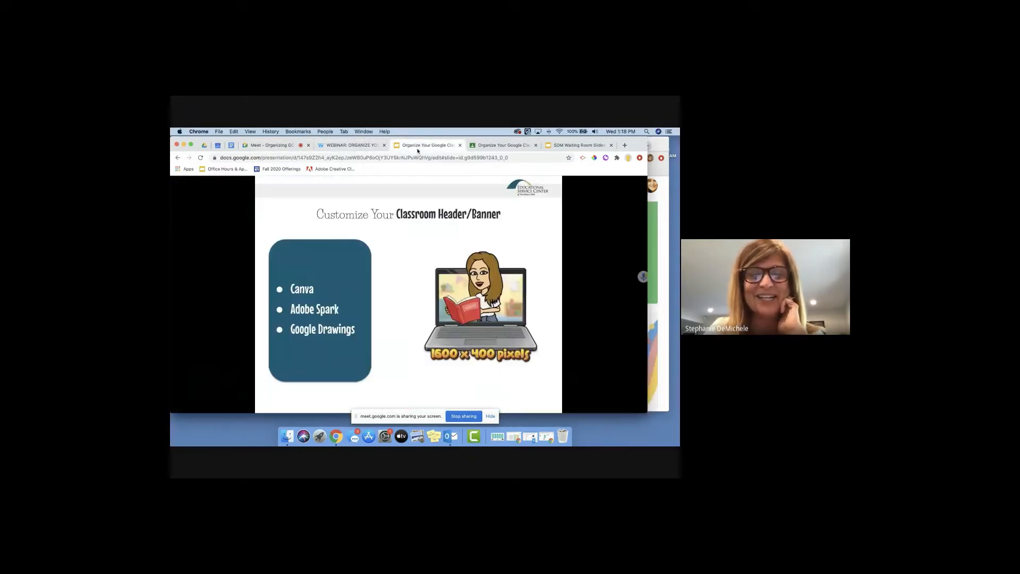
pyautogui.press('Right')
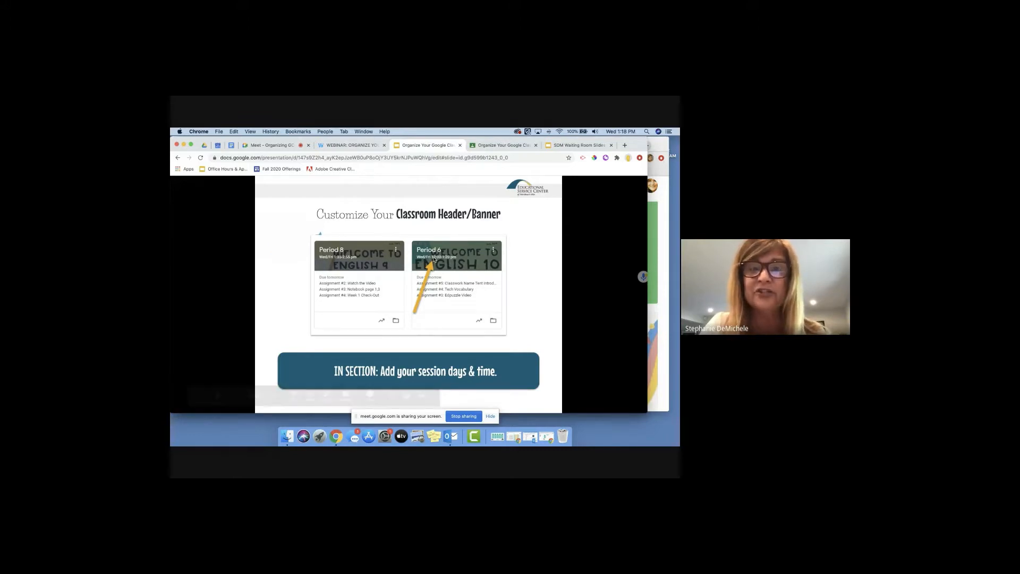
# - In the Google Classroom class settings, set the section to "Wednesdays from 4:00 - 5:00 p.m." and save the change
pyautogui.click(485, 146)
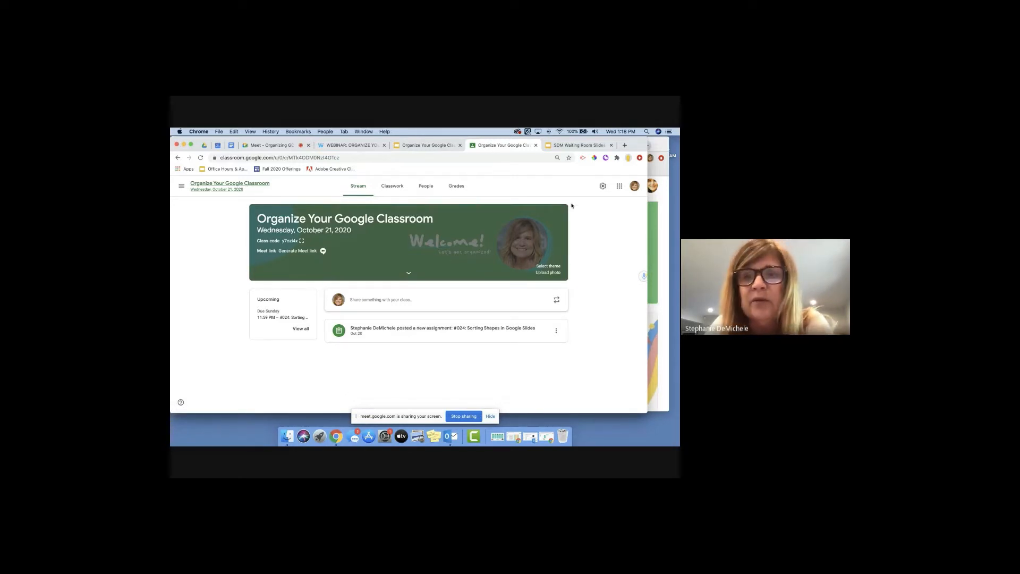
pyautogui.click(603, 186)
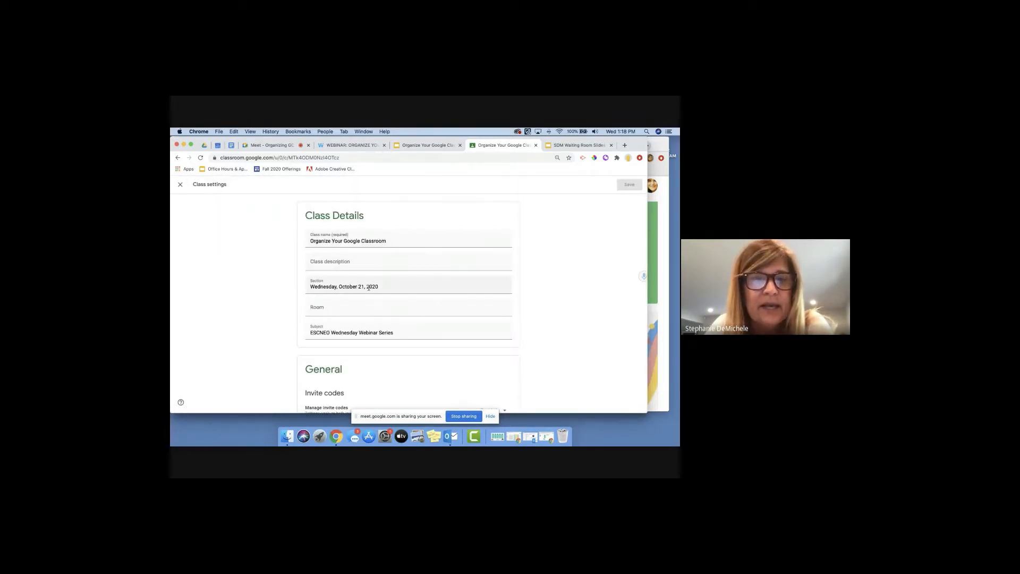
pyautogui.moveTo(381, 287); pyautogui.dragTo(308, 286)
pyautogui.write('Wednesdays')
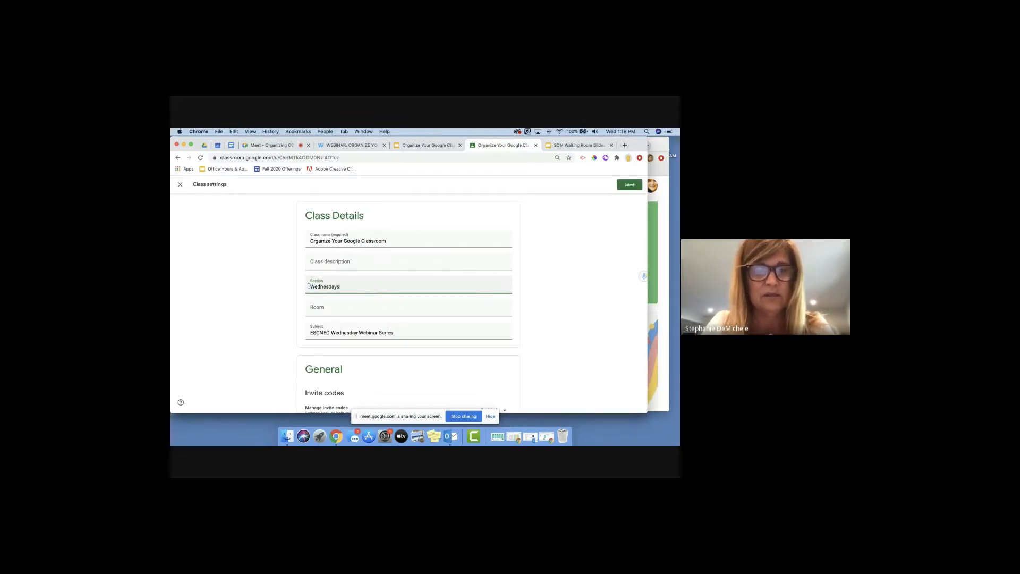
pyautogui.write(' from 4:00 - 5:00')
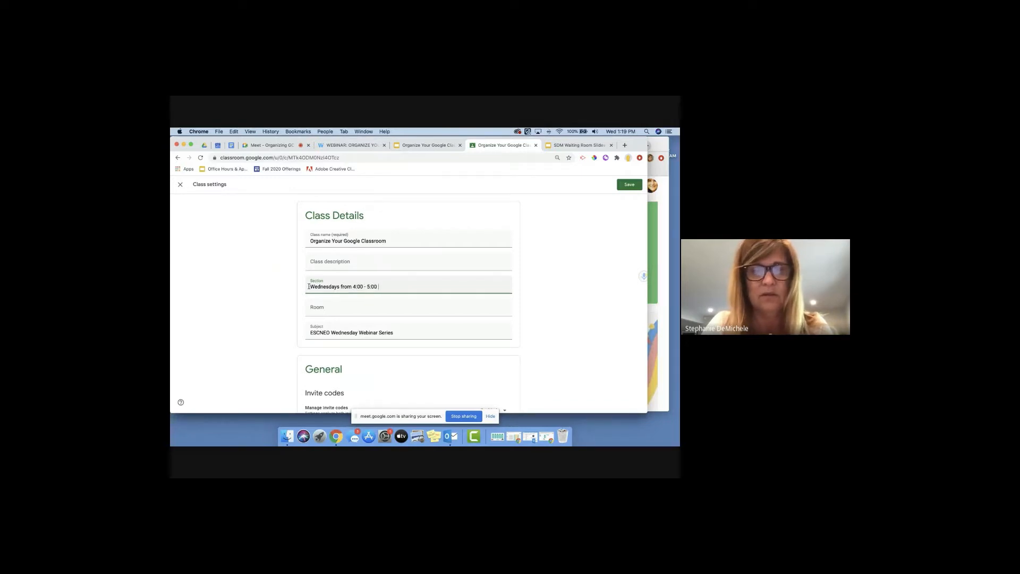
pyautogui.write(' p.m.')
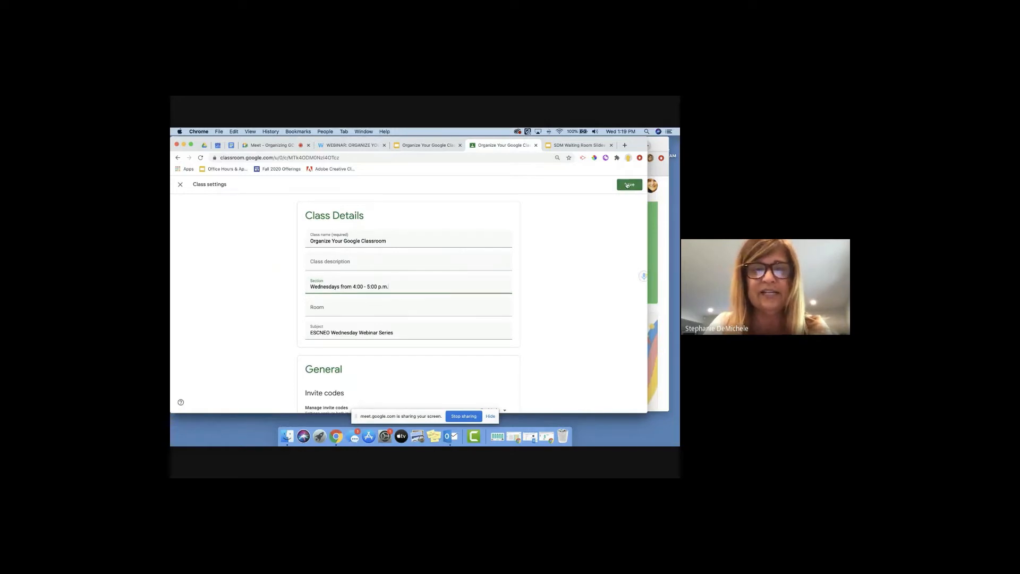
pyautogui.click(627, 185)
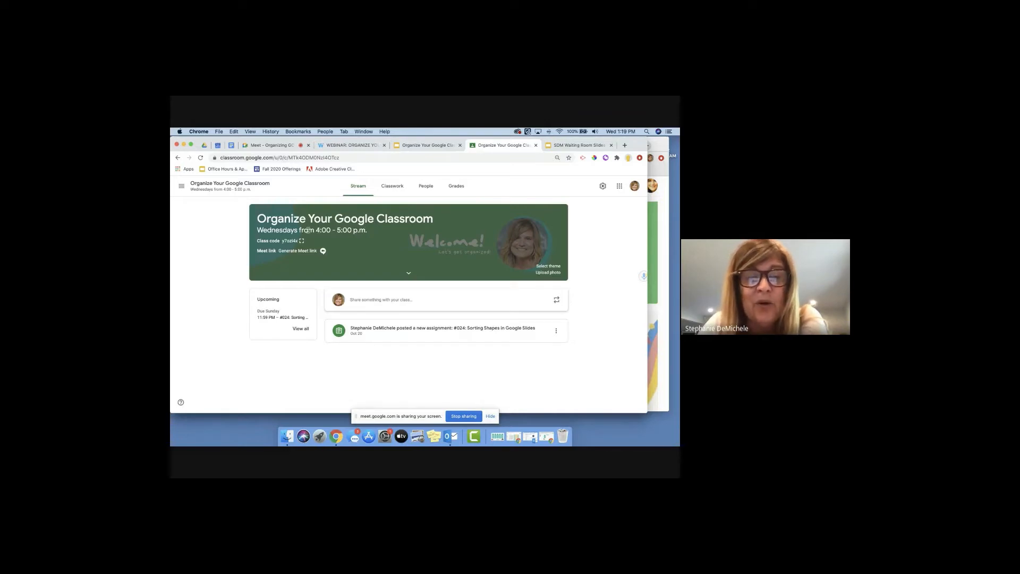
# - Show the "Hide Classwork Notifications in the Stream" slide and compare the class's Stream and Classwork pages in Google Classroom
pyautogui.click(419, 148)
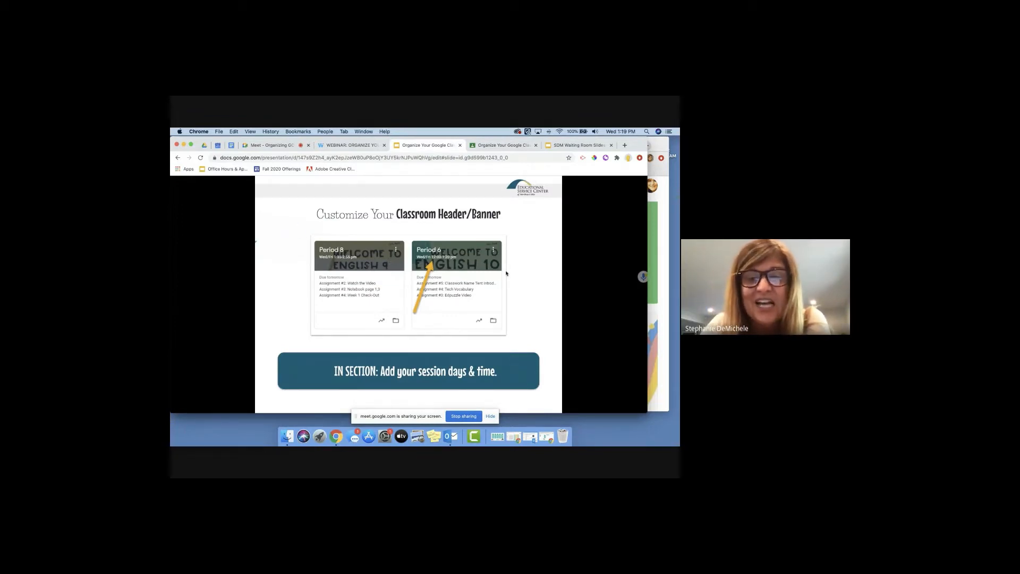
pyautogui.click(619, 269)
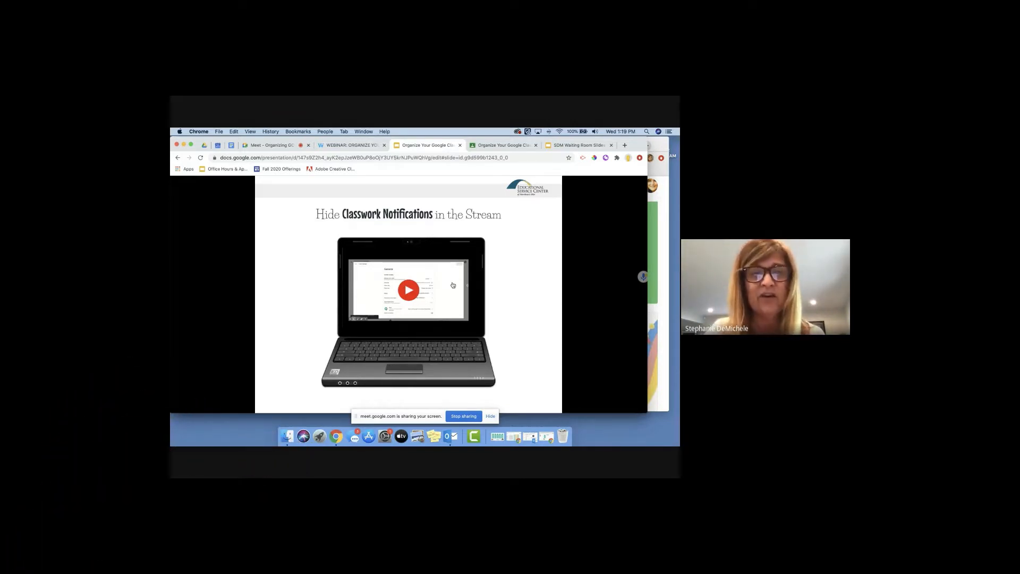
pyautogui.click(492, 149)
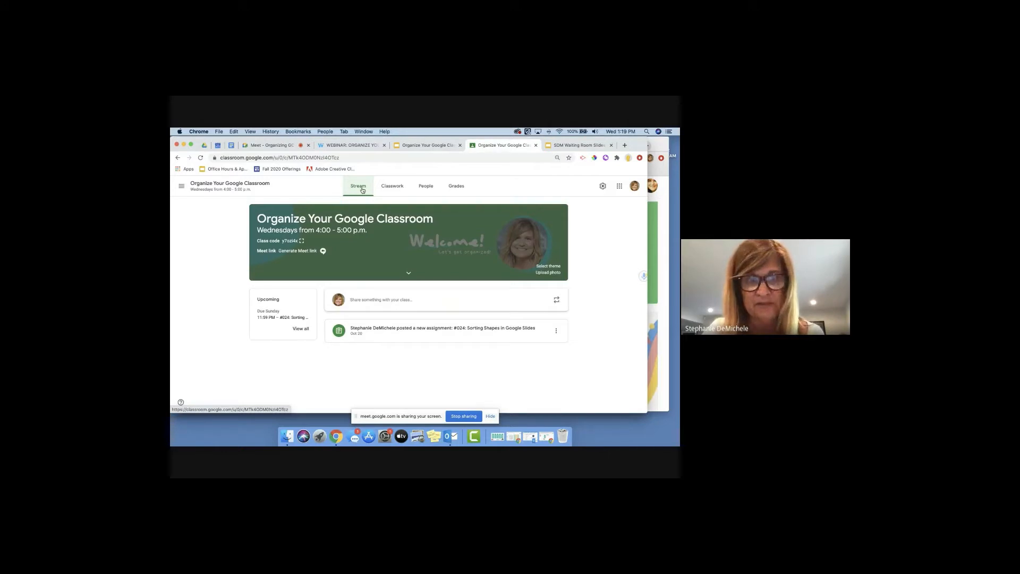
pyautogui.click(396, 192)
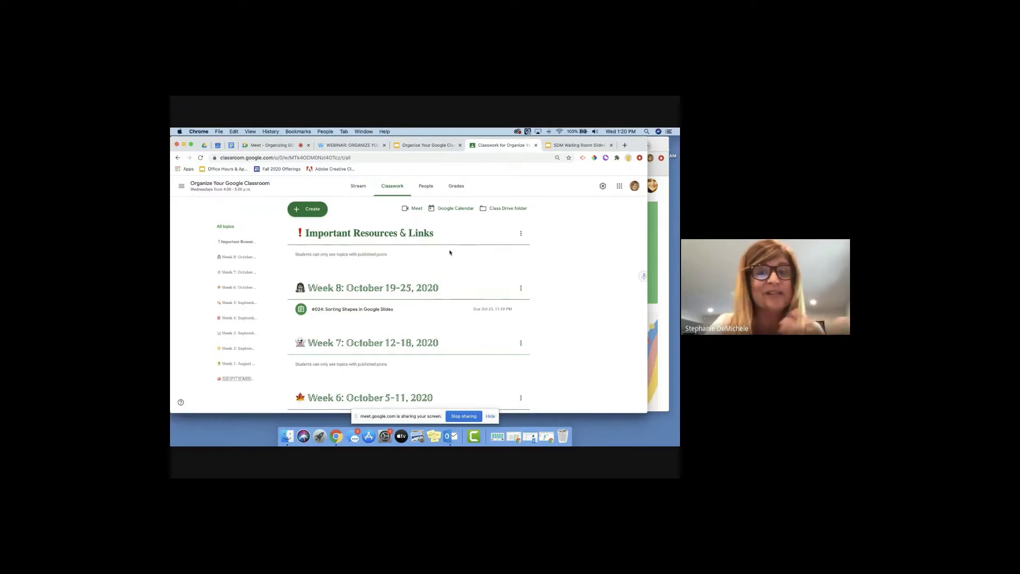
pyautogui.click(358, 187)
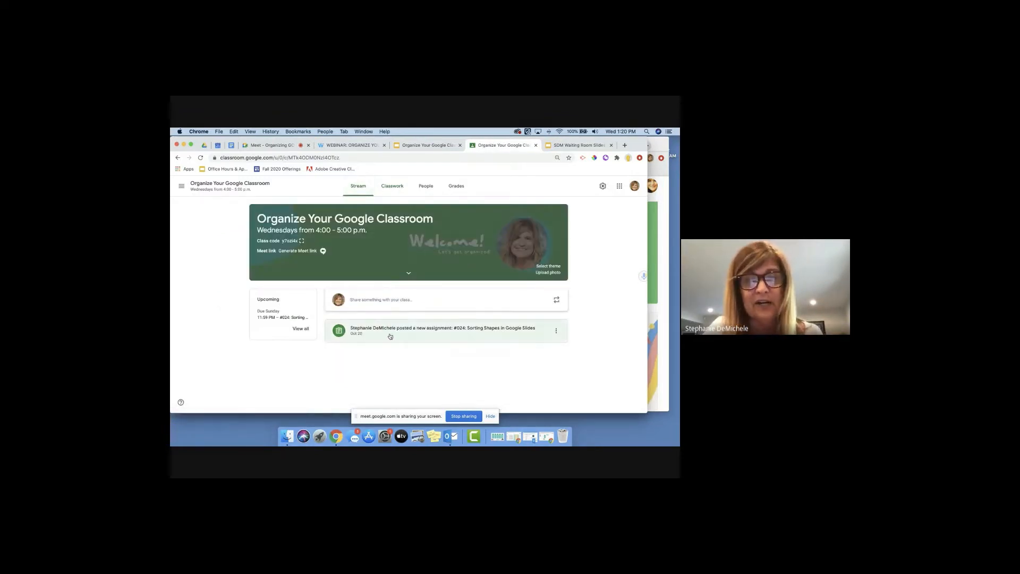
pyautogui.click(392, 186)
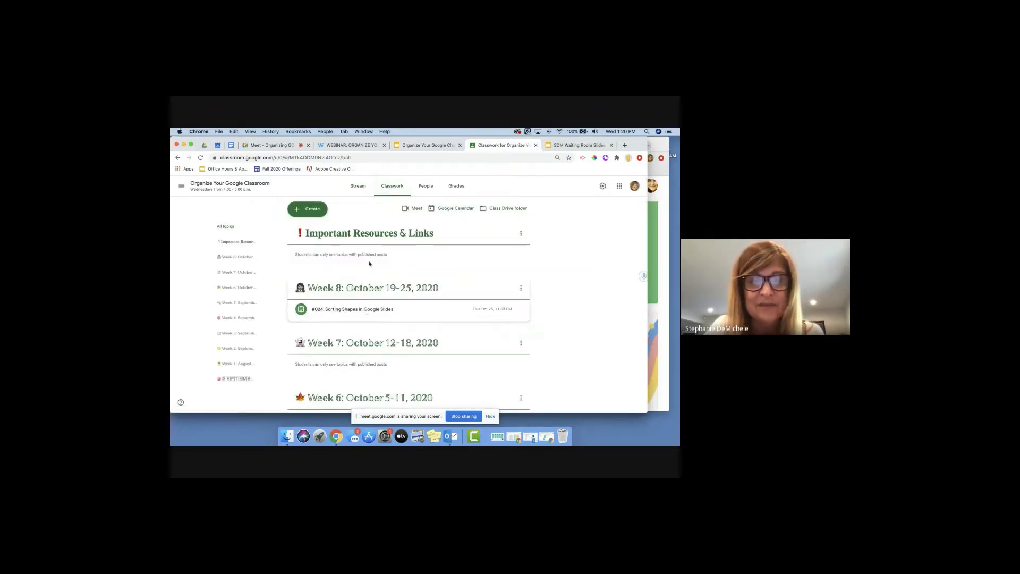
pyautogui.click(358, 187)
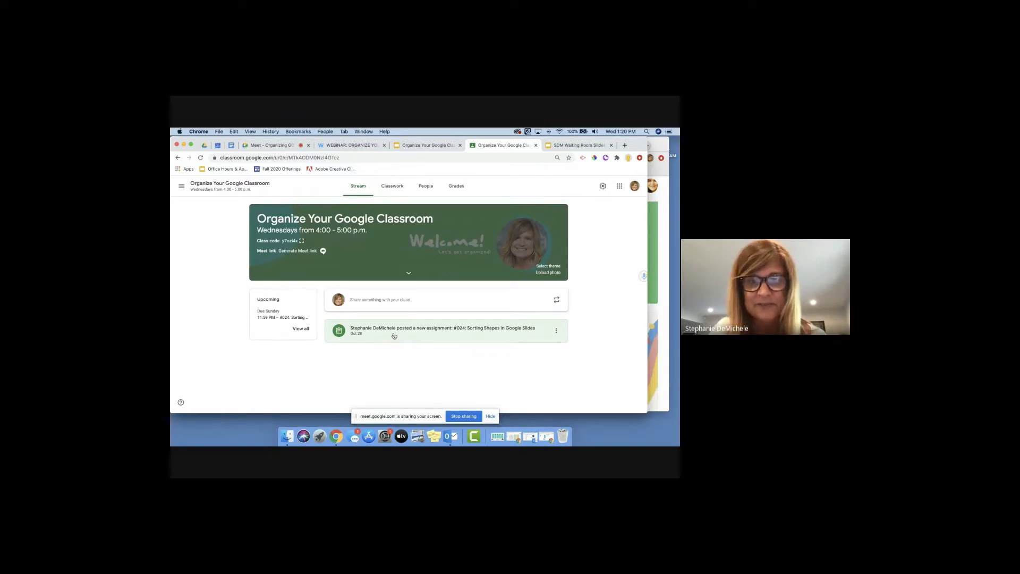
# - Set Classwork on the stream to "Hide notifications" in the class settings and save the change
pyautogui.click(601, 187)
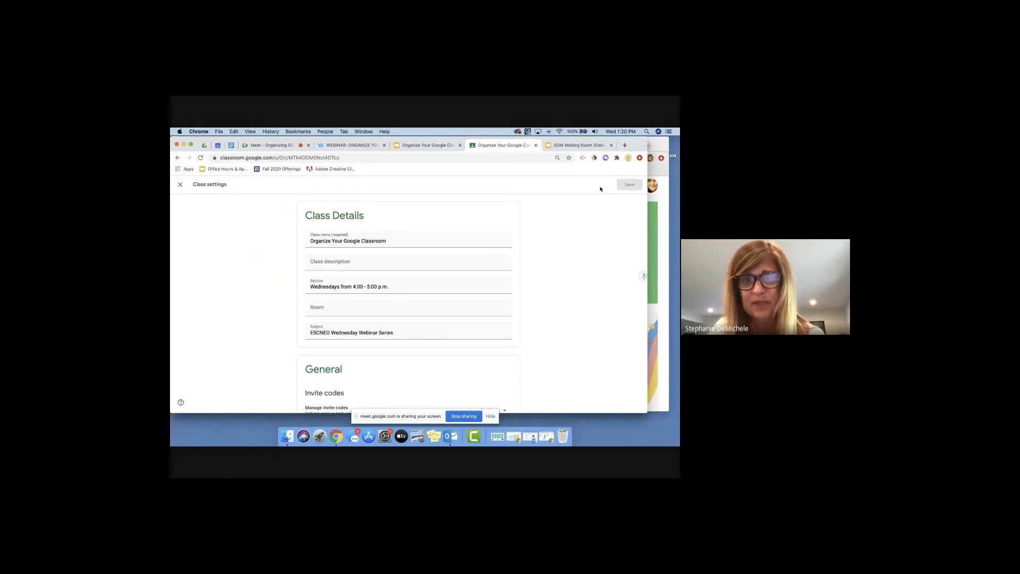
pyautogui.scroll(-5, 440, 305)
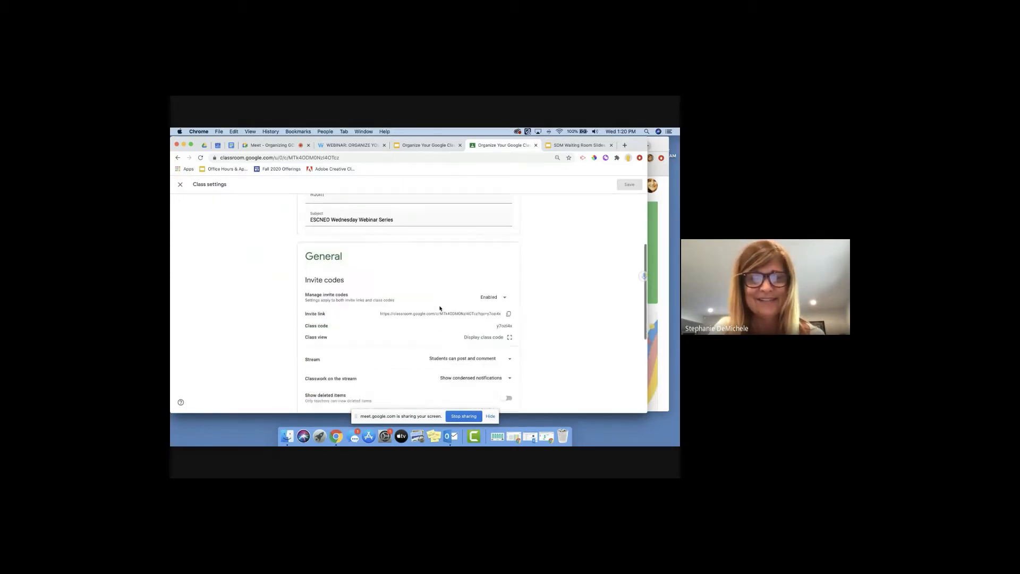
pyautogui.scroll(-1, 439, 307)
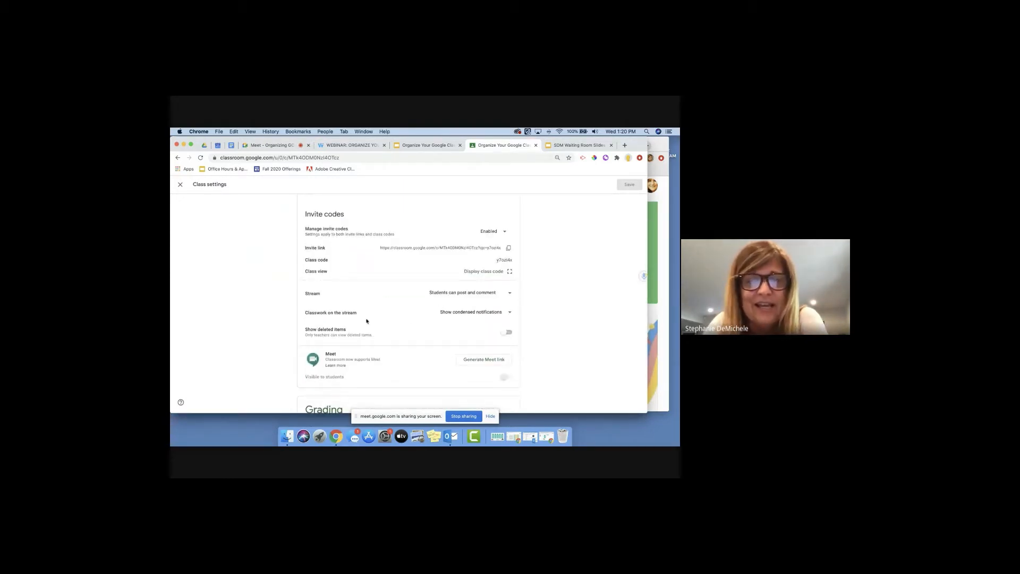
pyautogui.click(500, 316)
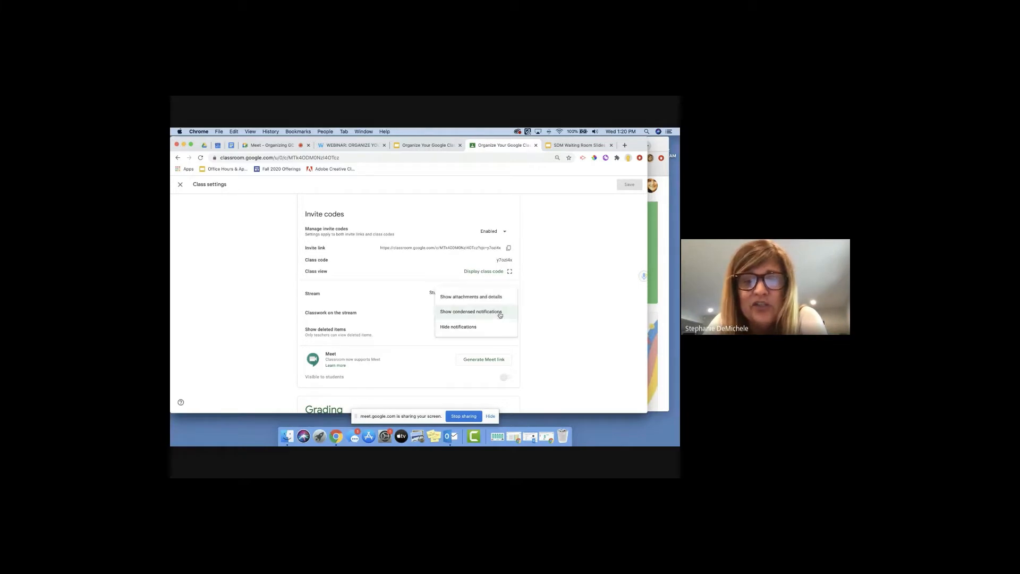
pyautogui.click(458, 327)
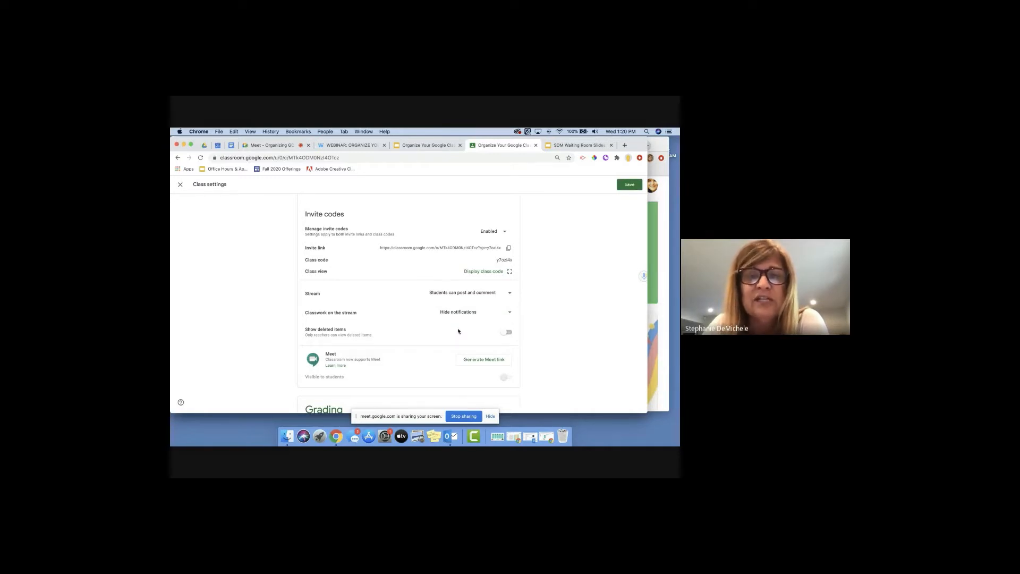
pyautogui.click(629, 185)
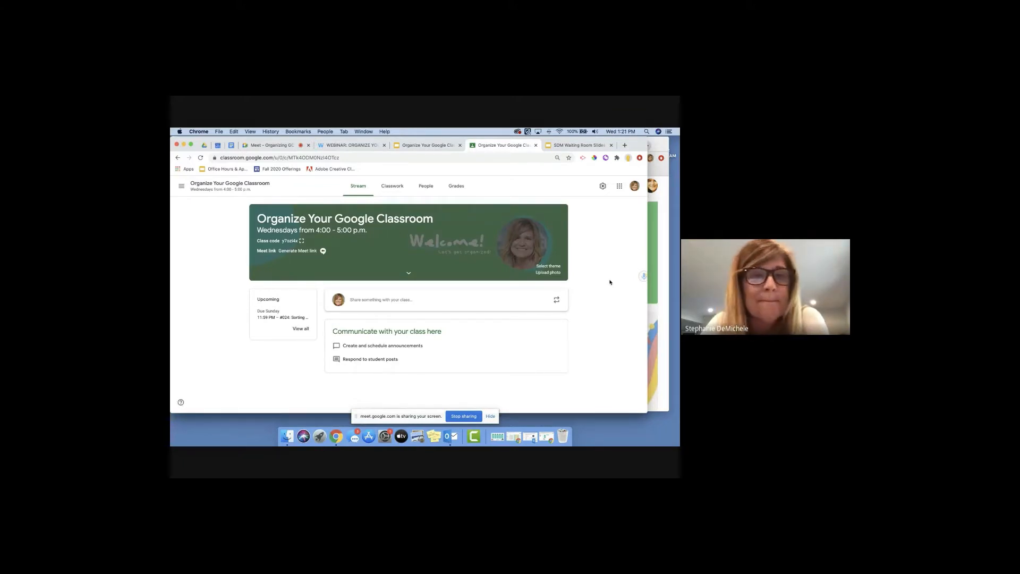
# - Return to the presentation, peek at the following slide and go back to the "Hide Classwork Notifications in the Stream" slide
pyautogui.click(420, 147)
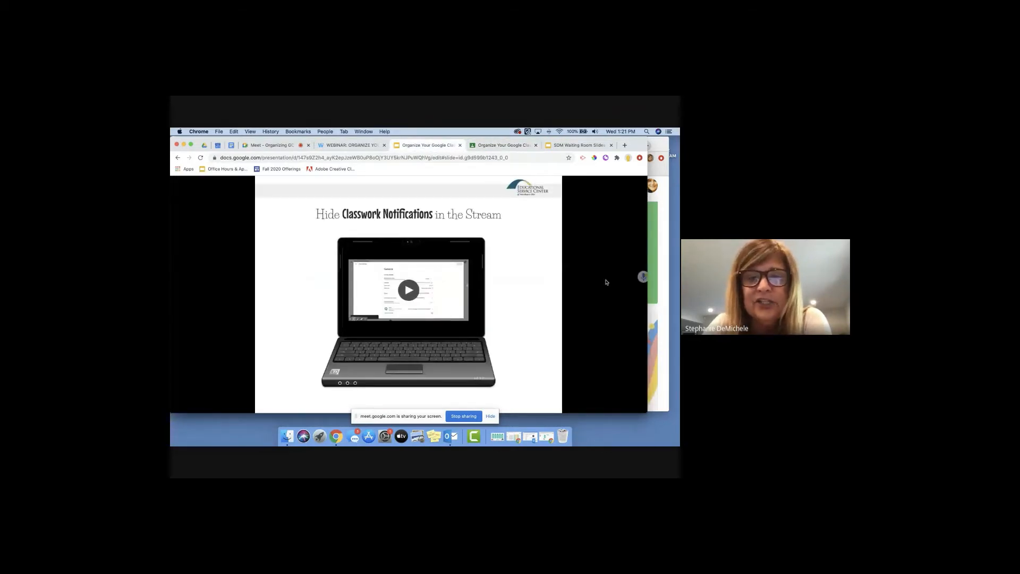
pyautogui.press('Right')
pyautogui.press('Left')
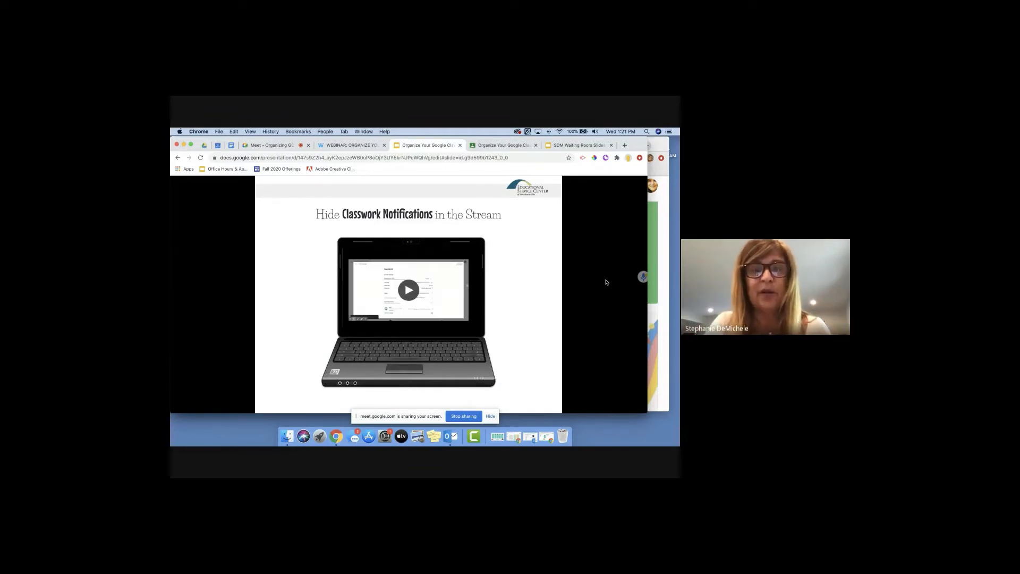
# - View the Google Classroom option for generating a Meet link, dismiss it, and check the ongoing Google Meet call before returning to the class
pyautogui.click(503, 148)
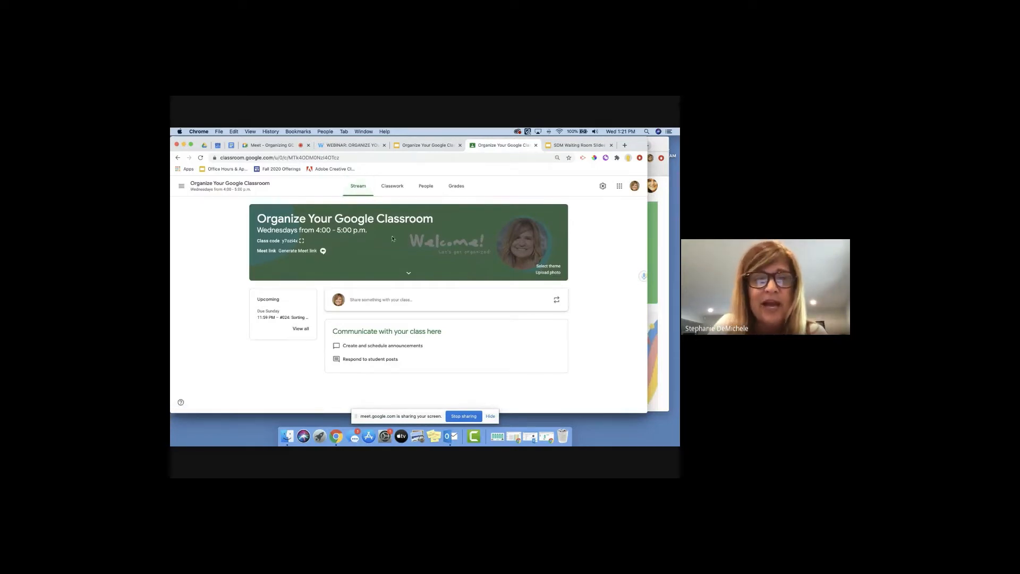
pyautogui.click(310, 254)
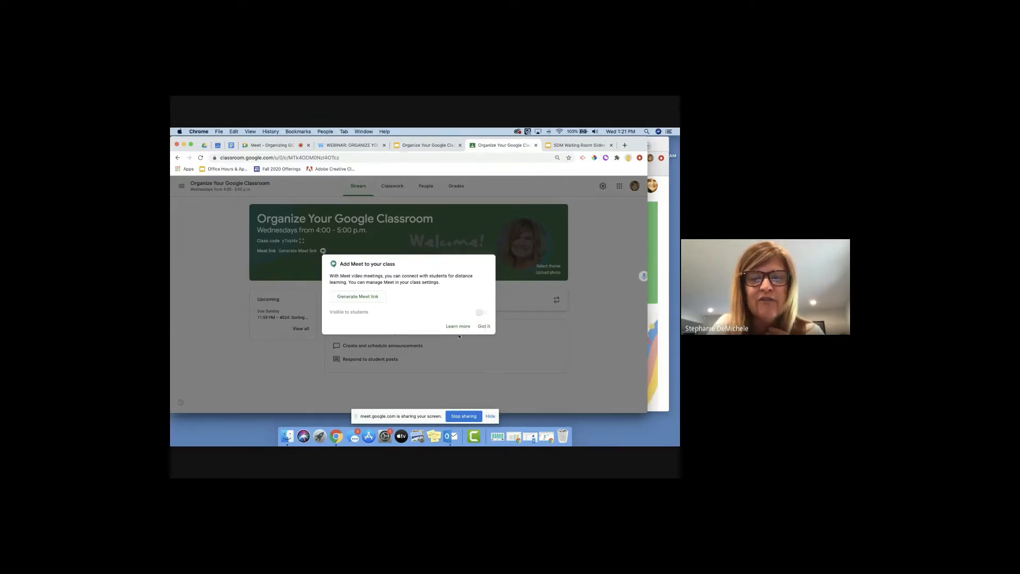
pyautogui.click(483, 326)
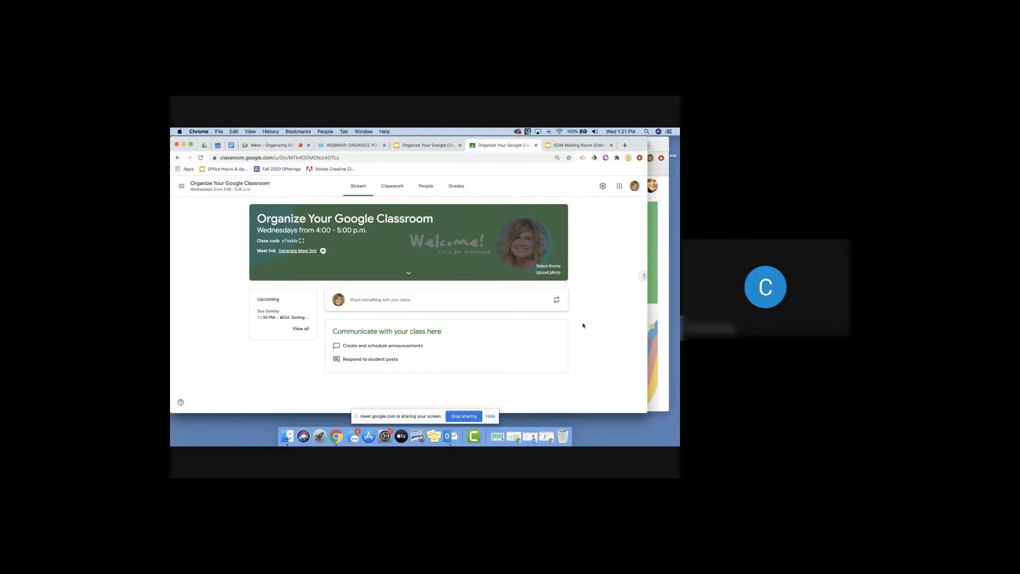
pyautogui.click(264, 145)
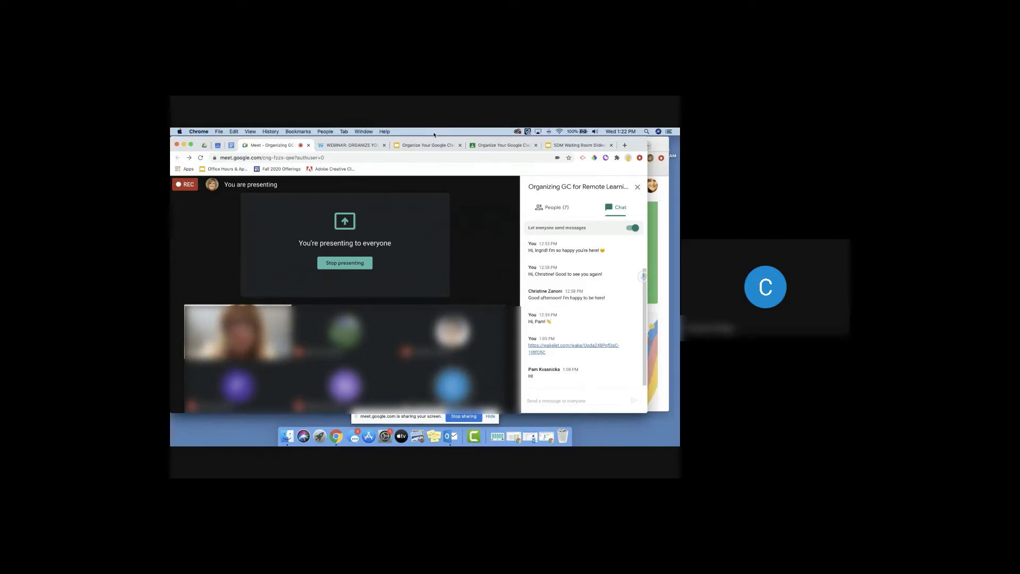
pyautogui.click(493, 145)
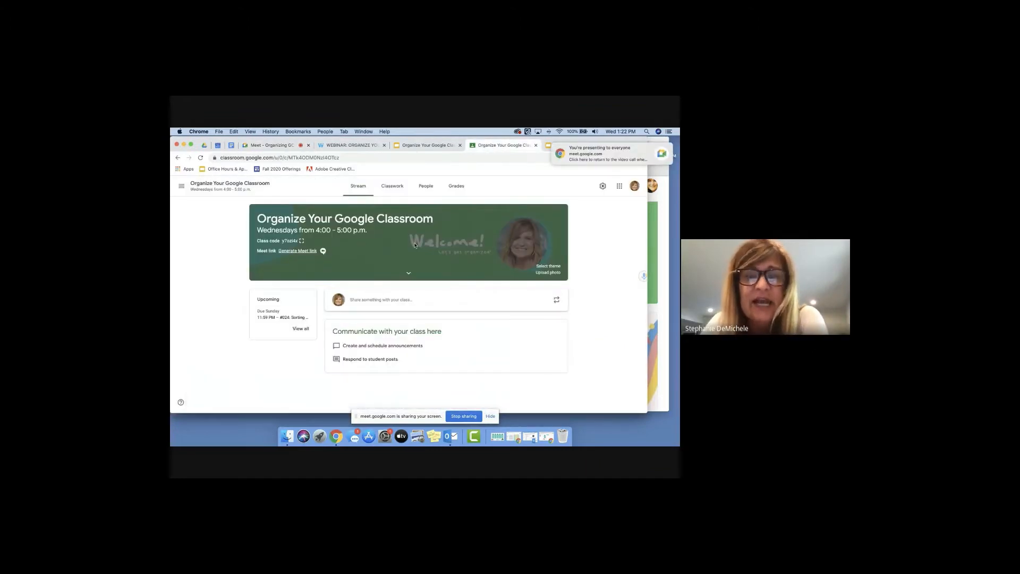
# - Switch to Google Drive and create a new blank Google Drawing from the Administrative folder
pyautogui.click(202, 147)
pyautogui.click(200, 211)
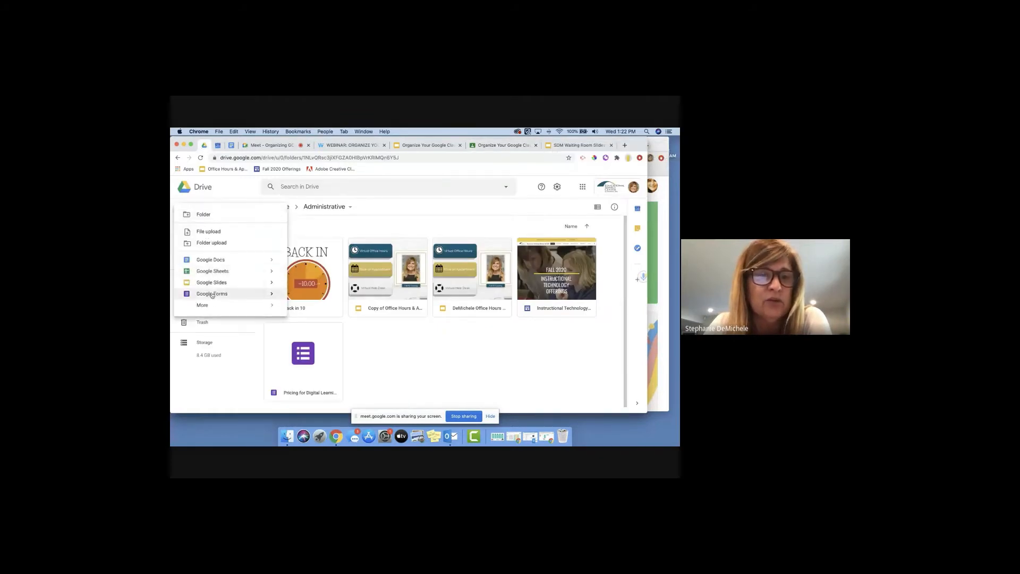
pyautogui.moveTo(206, 307)
pyautogui.click(348, 317)
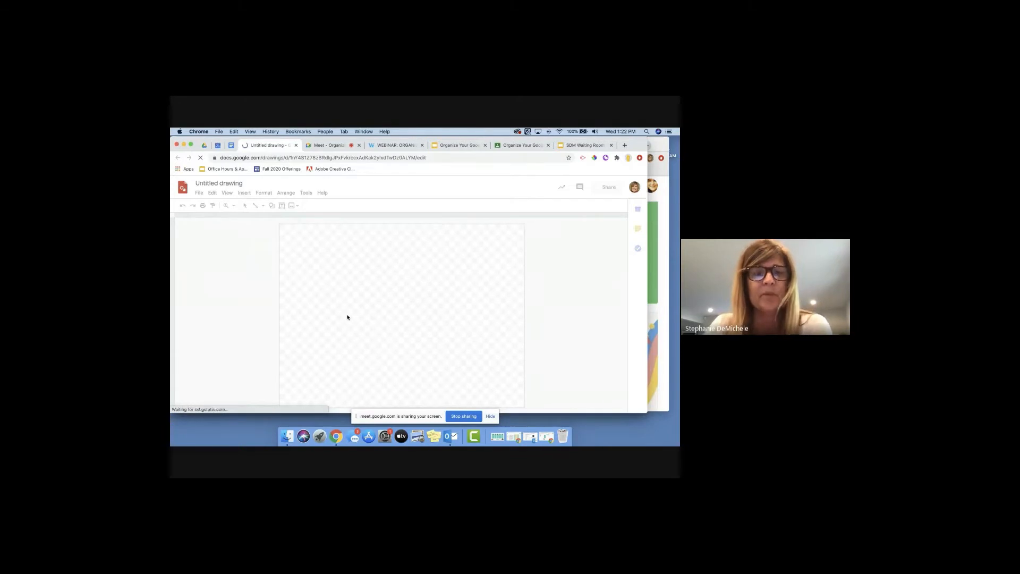
# - Give the blank drawing's canvas a solid white background
pyautogui.rightClick(350, 292)
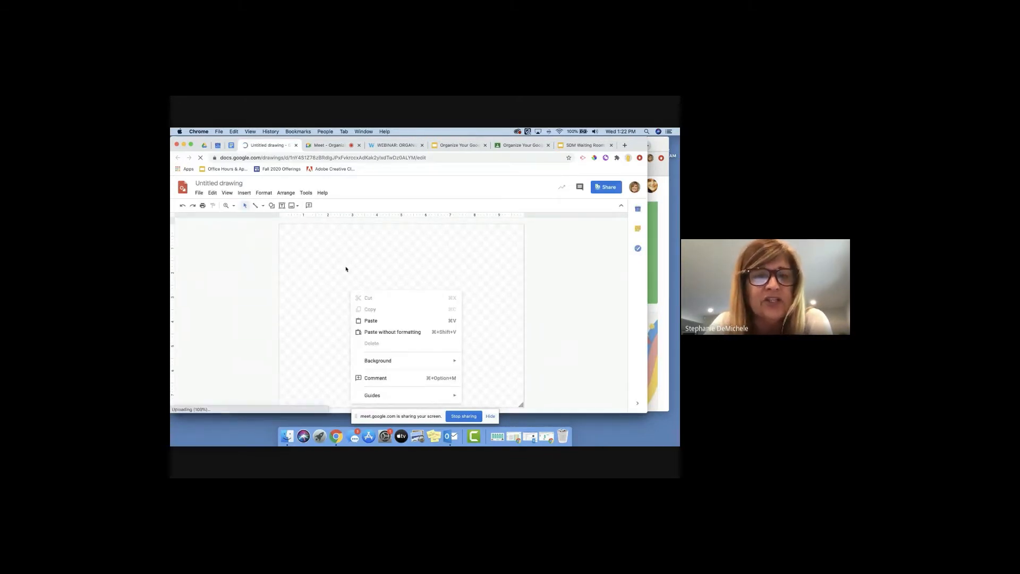
pyautogui.moveTo(404, 361)
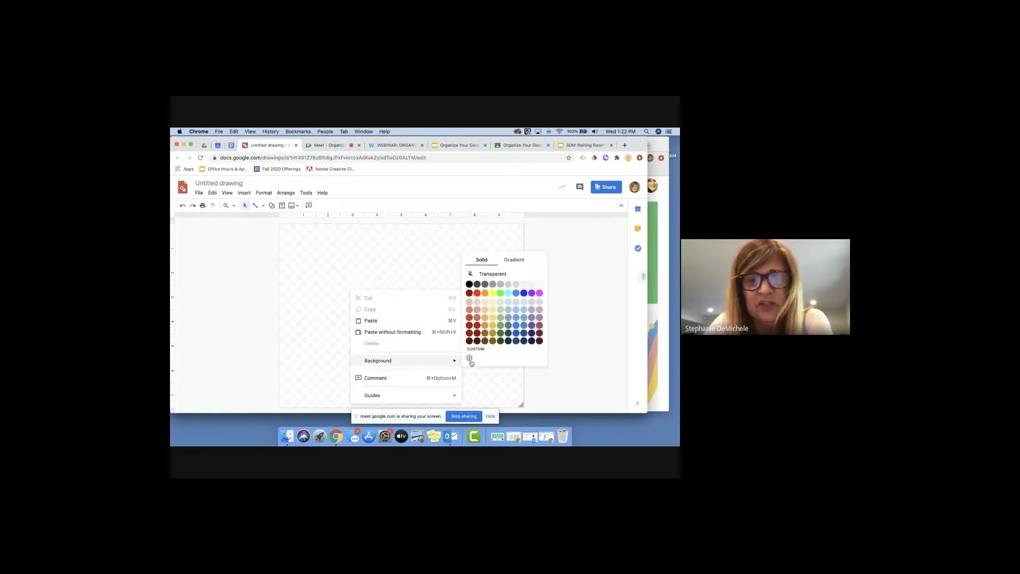
pyautogui.click(540, 285)
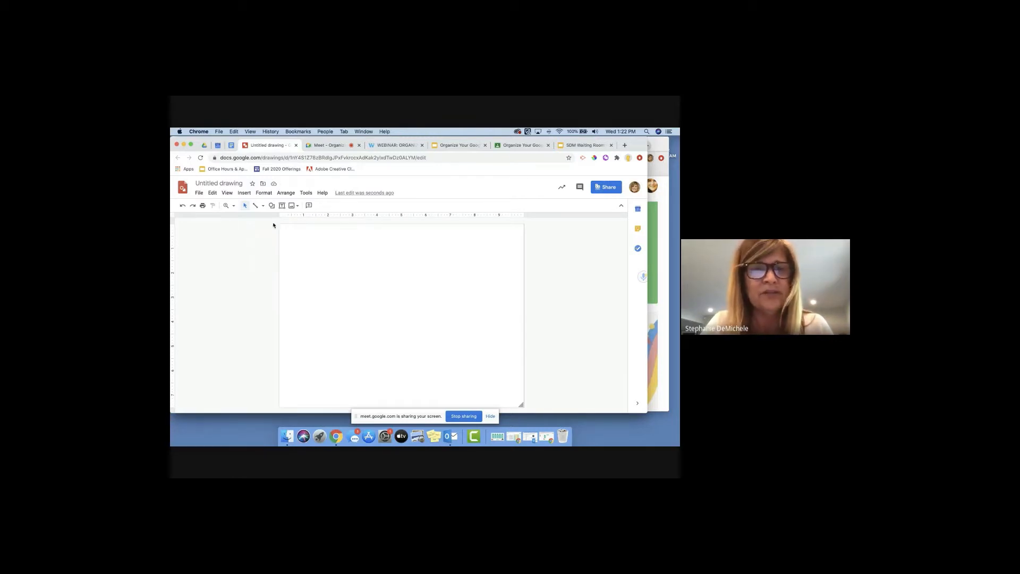
# - Draw a rectangle about 3 inches wide and 3.5 inches tall in the upper-left part of the canvas
pyautogui.click(272, 206)
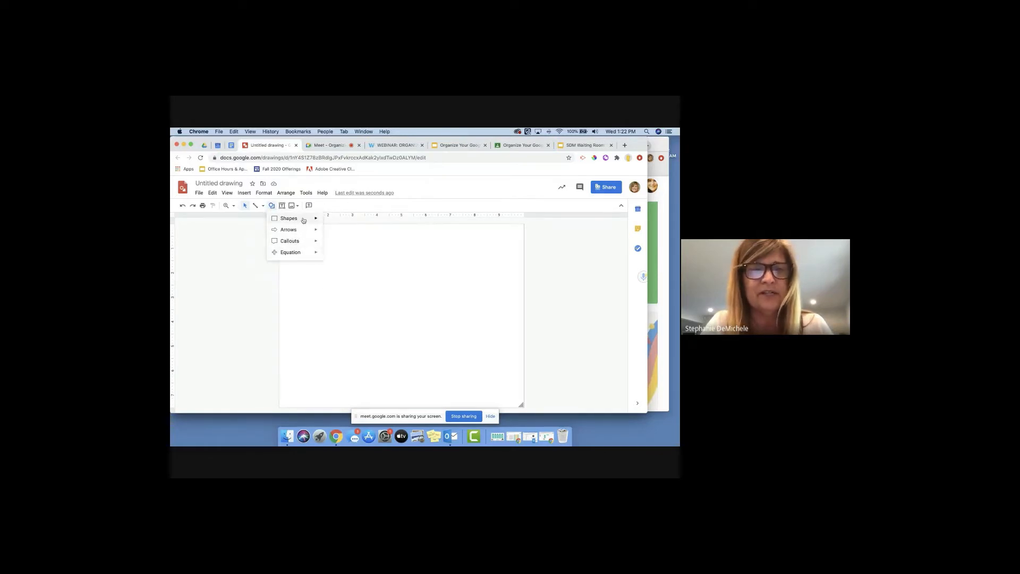
pyautogui.click(330, 220)
pyautogui.moveTo(325, 257); pyautogui.dragTo(397, 340)
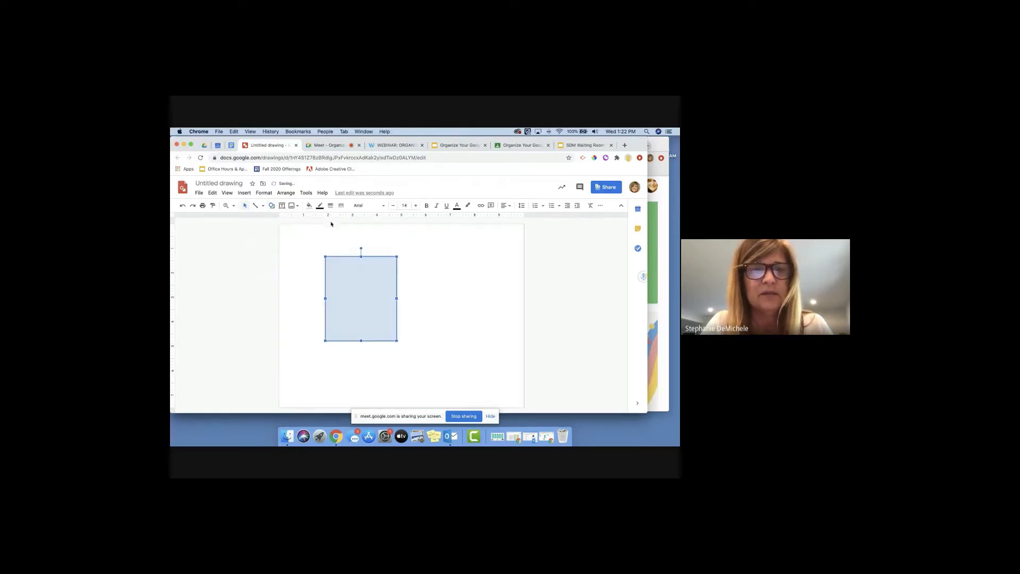
# - Search the web for "frog" images and place the red-eyed tree frog photo on the canvas beside the rectangle
pyautogui.click(291, 206)
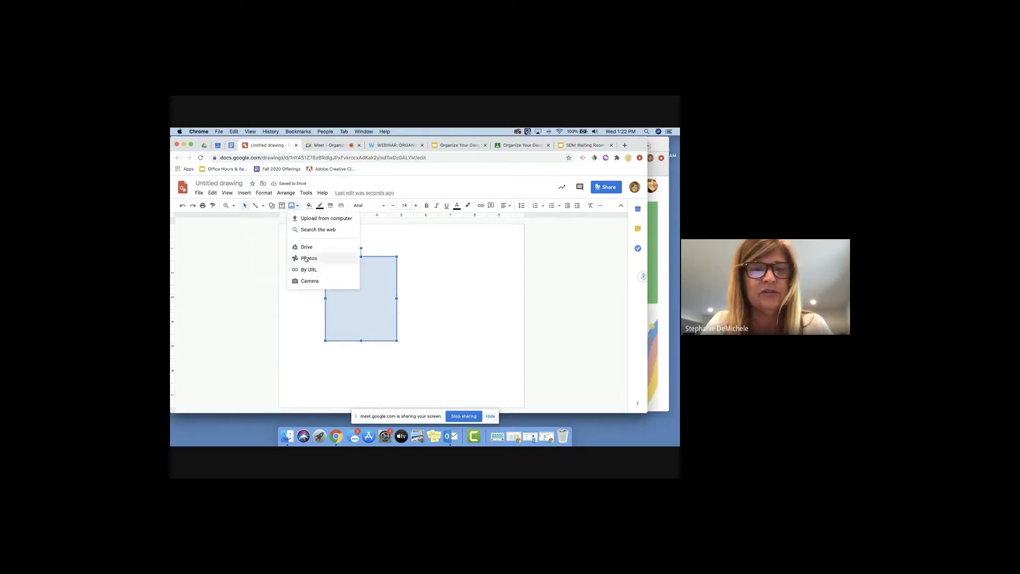
pyautogui.click(312, 230)
pyautogui.write('frog')
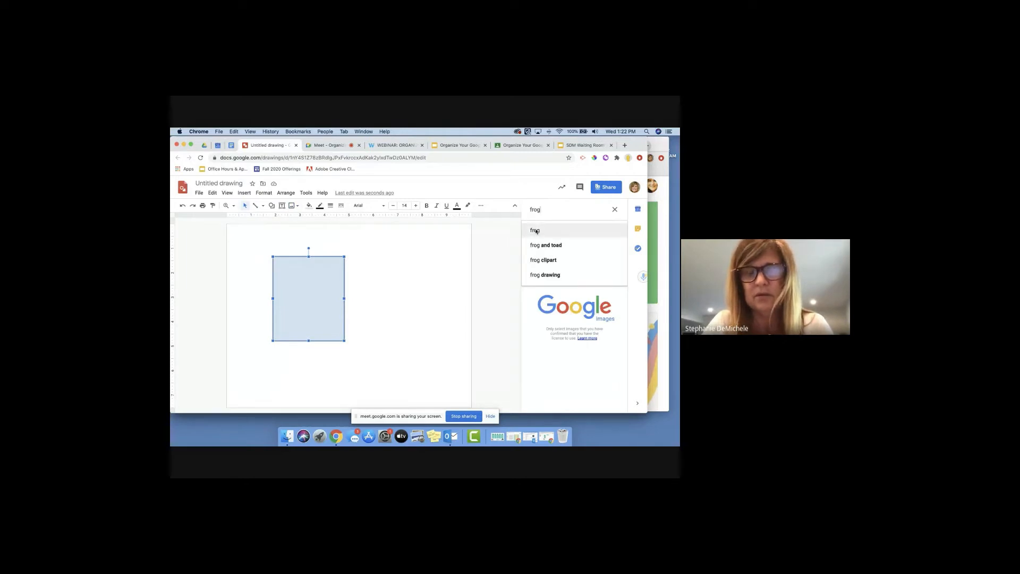
pyautogui.press('Return')
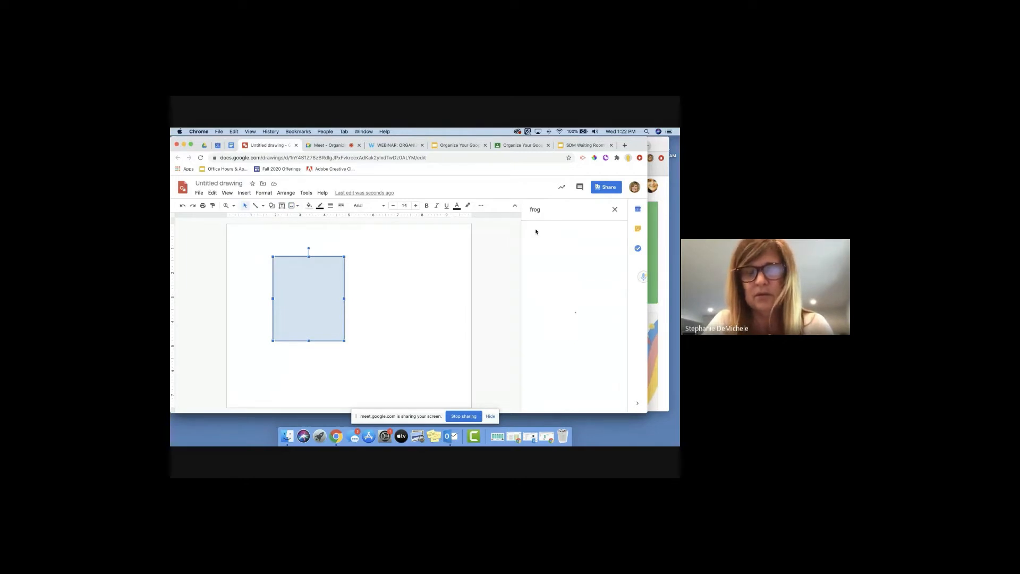
pyautogui.moveTo(558, 256); pyautogui.dragTo(410, 297)
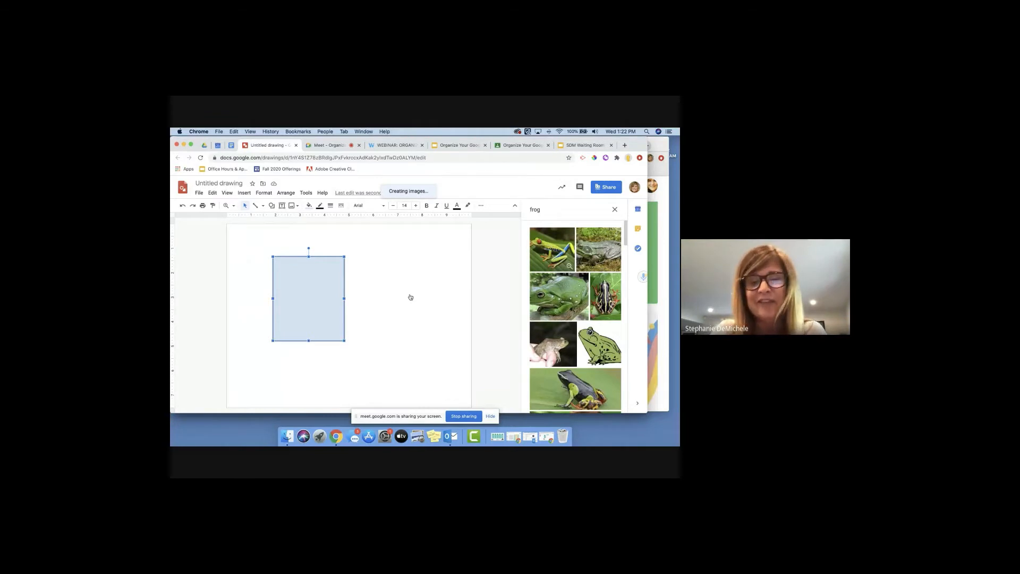
pyautogui.click(415, 348)
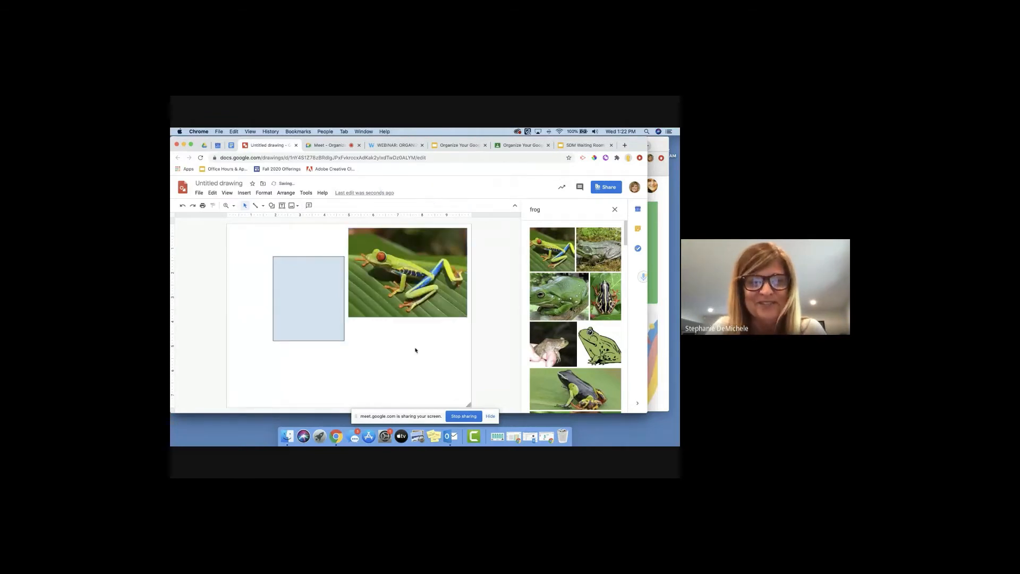
# - View the file formats available for downloading the drawing, then close the options and the image search
pyautogui.click(199, 193)
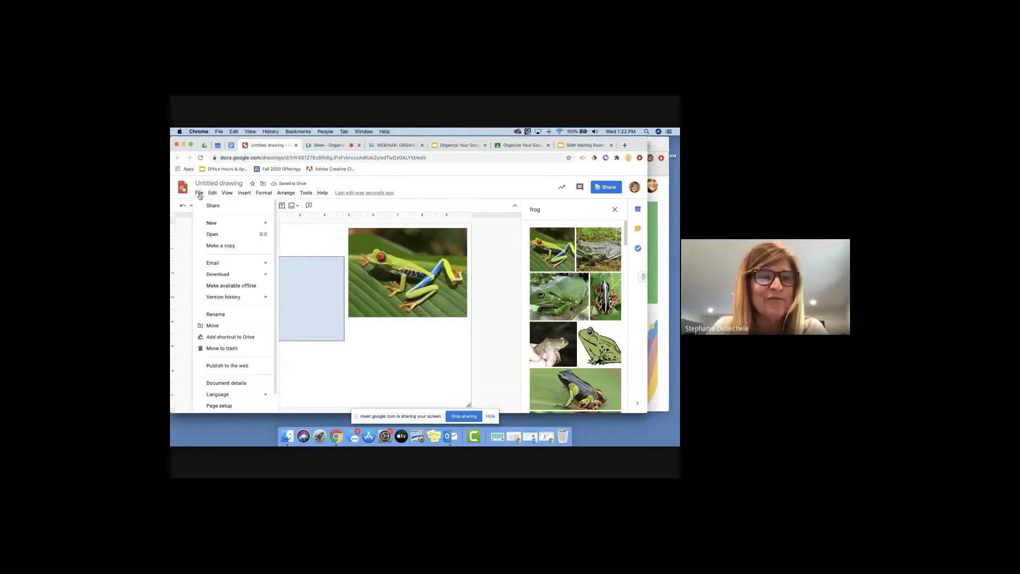
pyautogui.moveTo(239, 275)
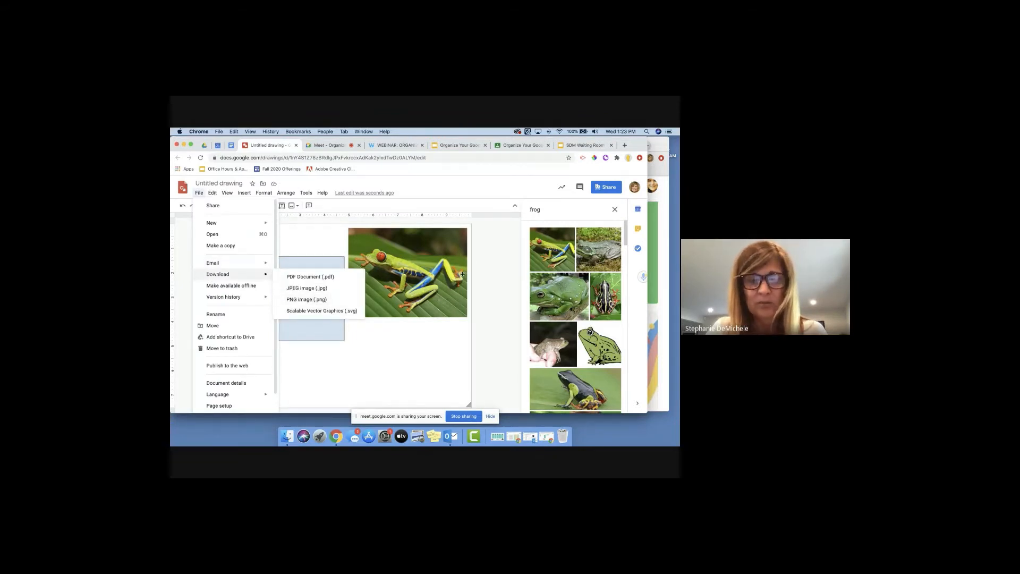
pyautogui.click(614, 209)
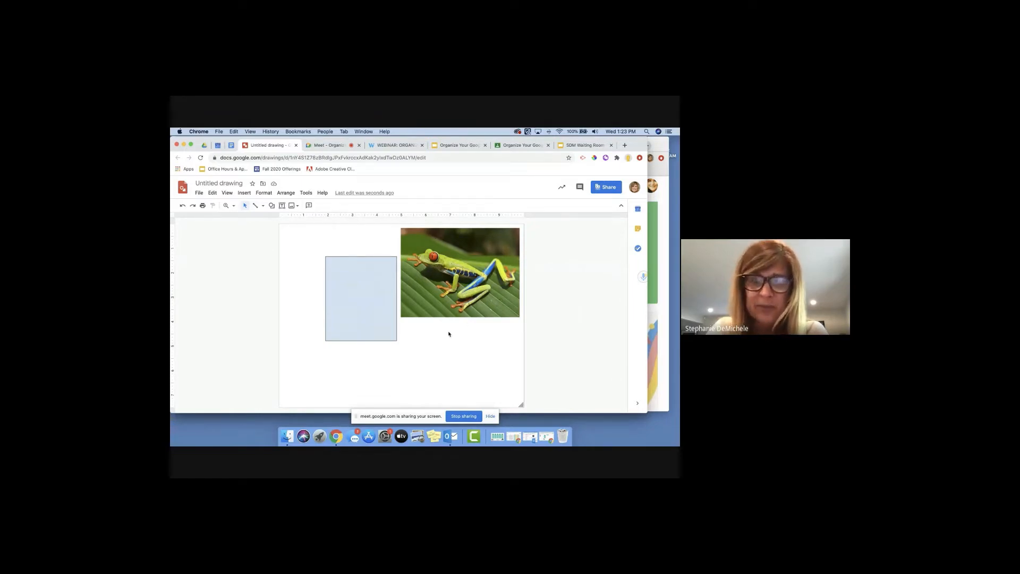
# - Set the drawing's page to a custom size of 1600 x 400 pixels and apply it
pyautogui.click(199, 193)
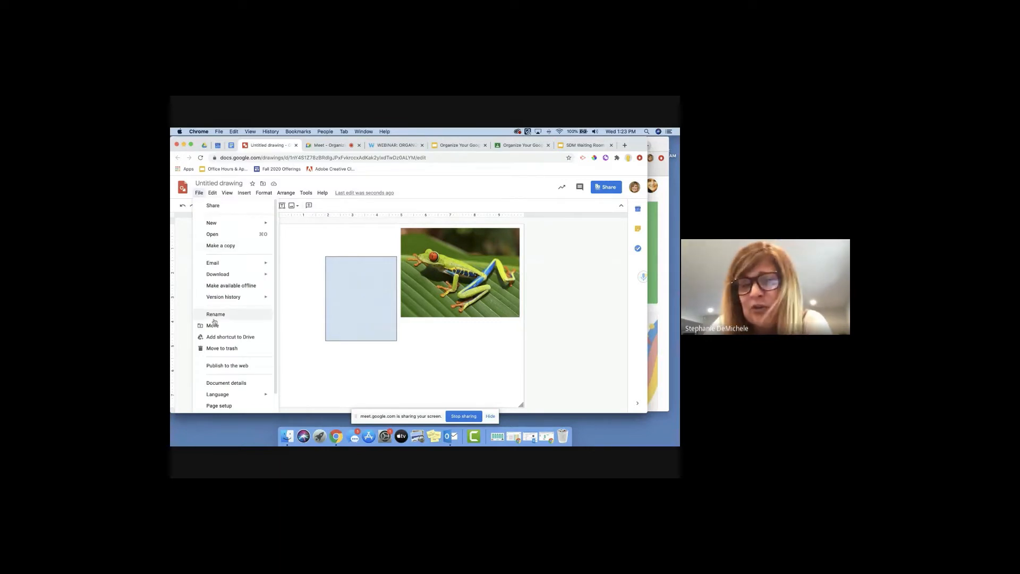
pyautogui.click(216, 405)
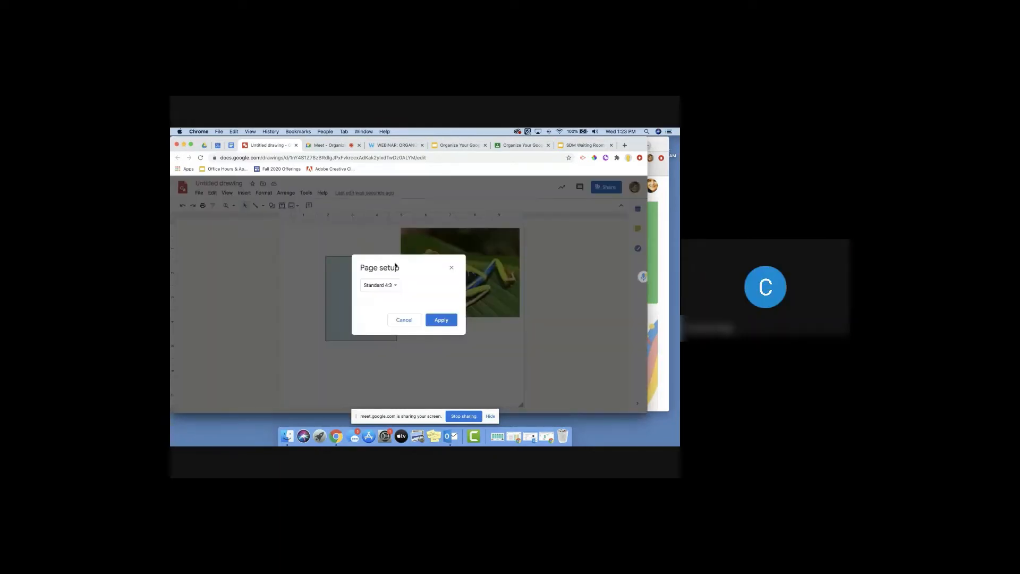
pyautogui.click(378, 285)
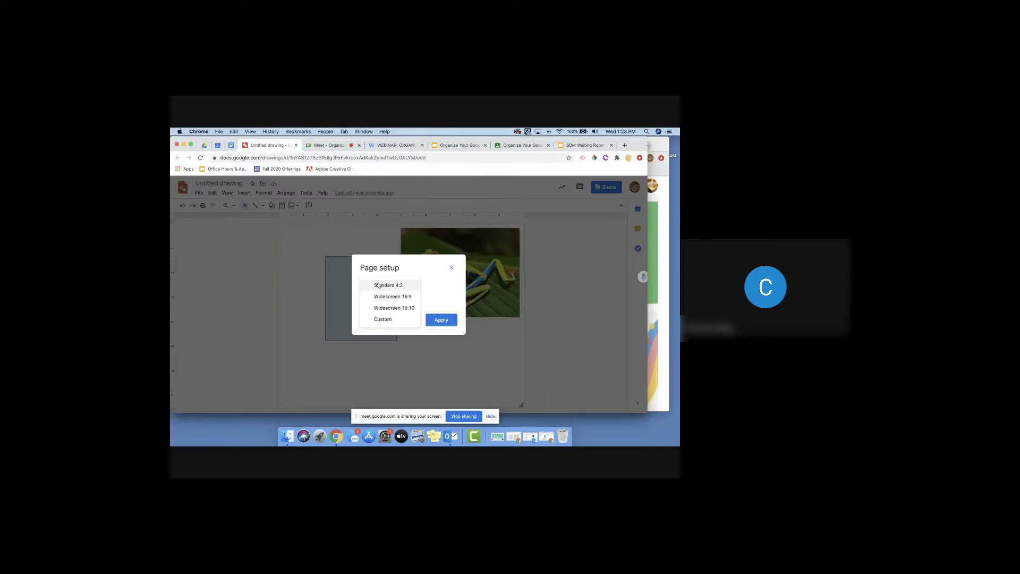
pyautogui.click(378, 319)
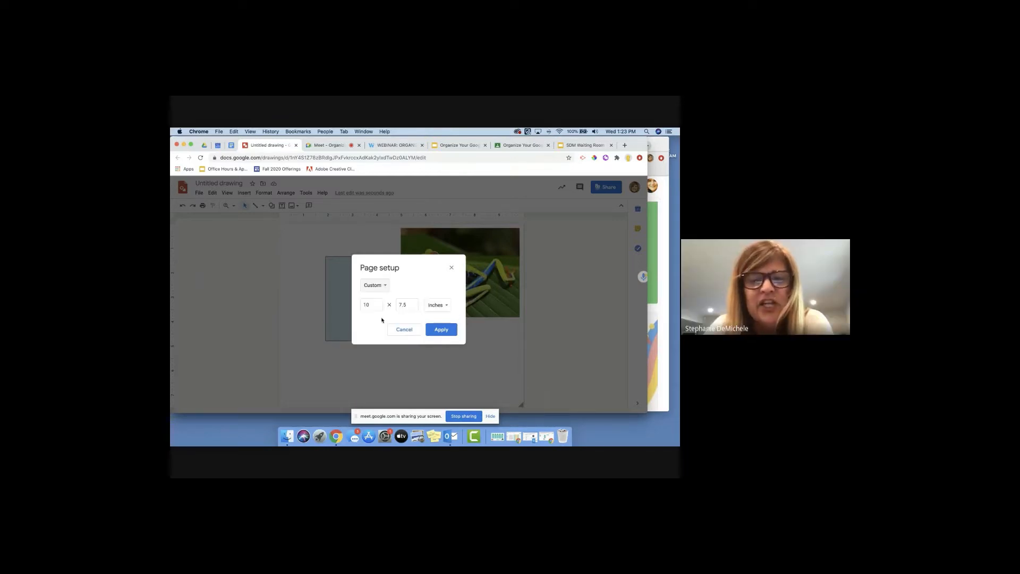
pyautogui.click(439, 305)
pyautogui.click(437, 340)
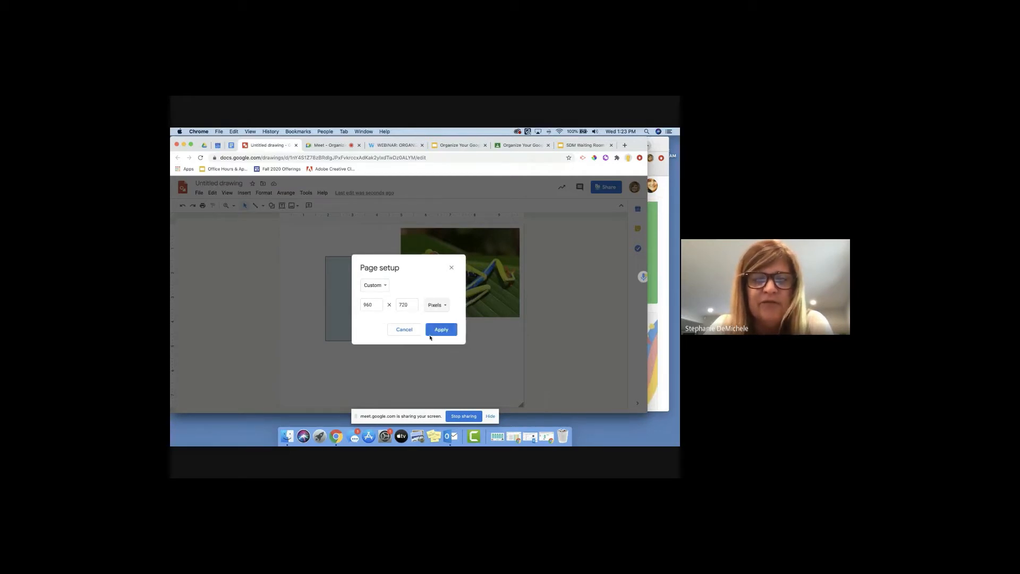
pyautogui.doubleClick(365, 305)
pyautogui.press('BackSpace')
pyautogui.write('1600')
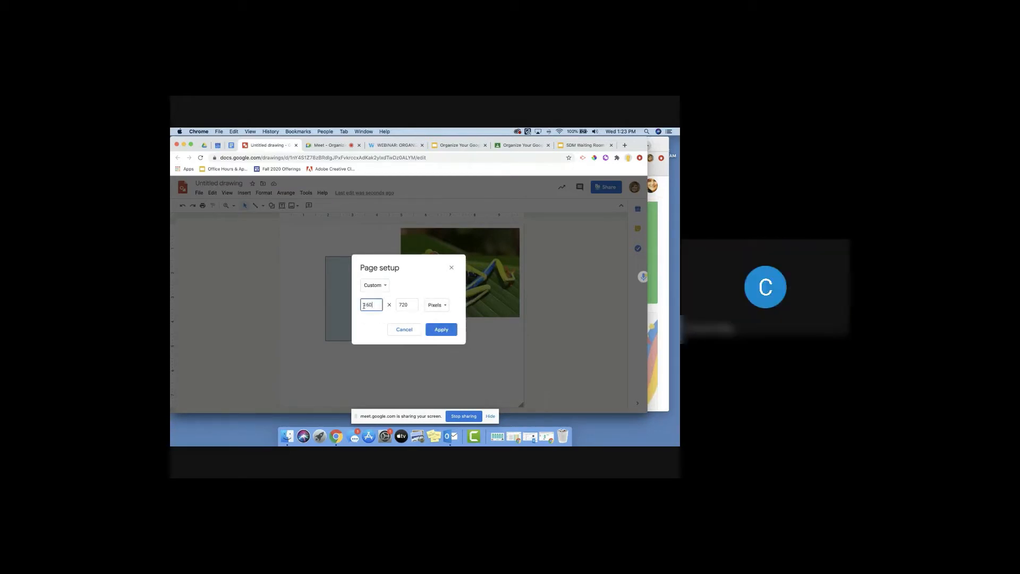
pyautogui.doubleClick(401, 304)
pyautogui.press('BackSpace')
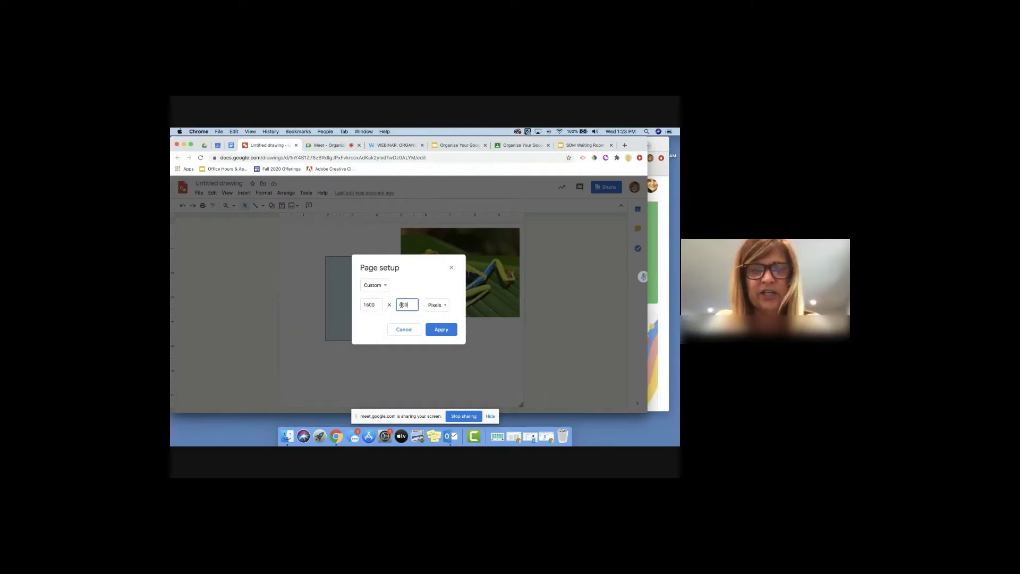
pyautogui.write('400')
pyautogui.click(445, 332)
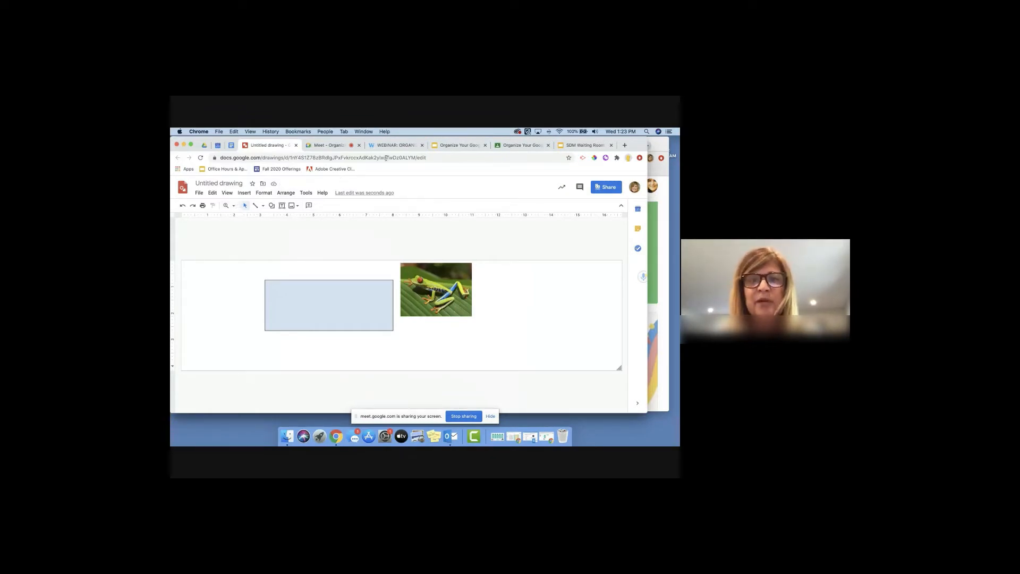
# - Switch to the Google Classroom class and look through its Classwork topics from Important Resources & Links down to September 2020
pyautogui.click(514, 147)
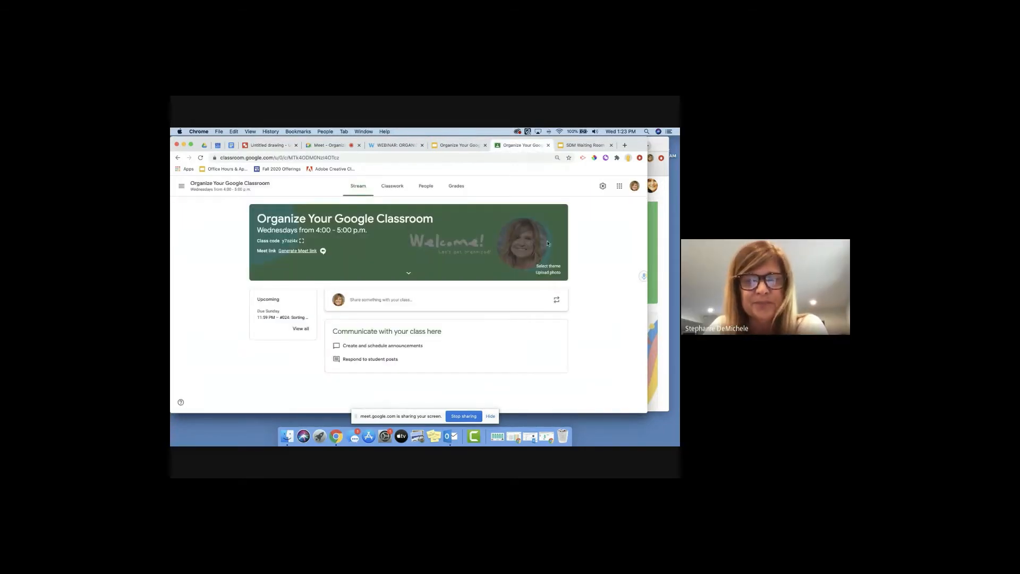
pyautogui.click(399, 186)
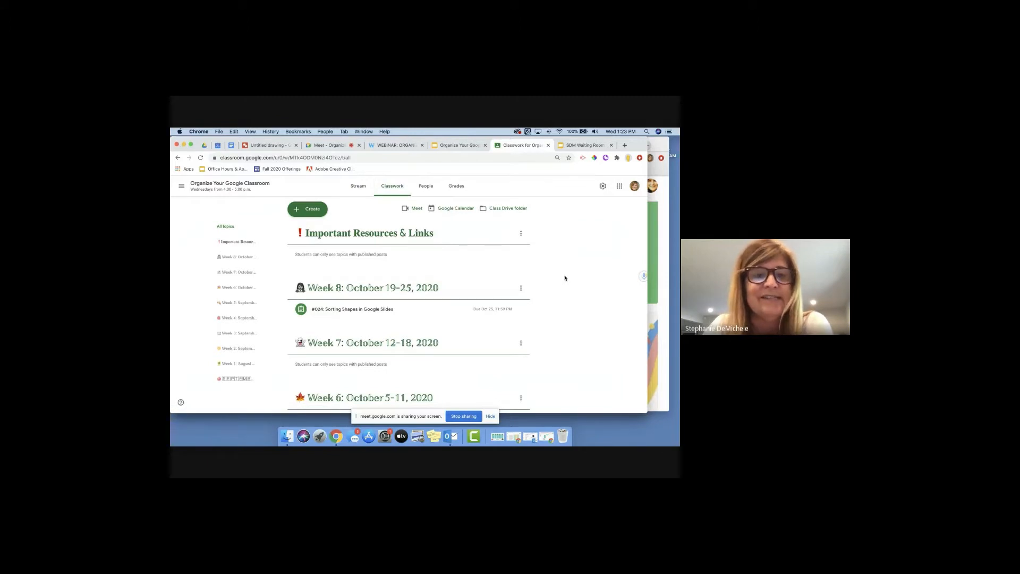
pyautogui.scroll(-2, 564, 278)
pyautogui.scroll(-5, 564, 277)
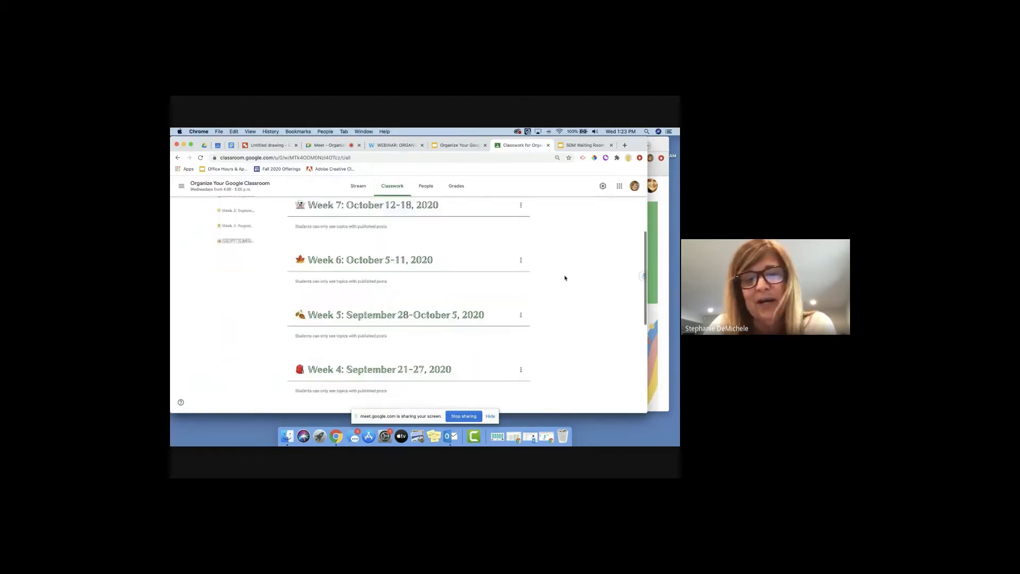
pyautogui.scroll(-4, 564, 278)
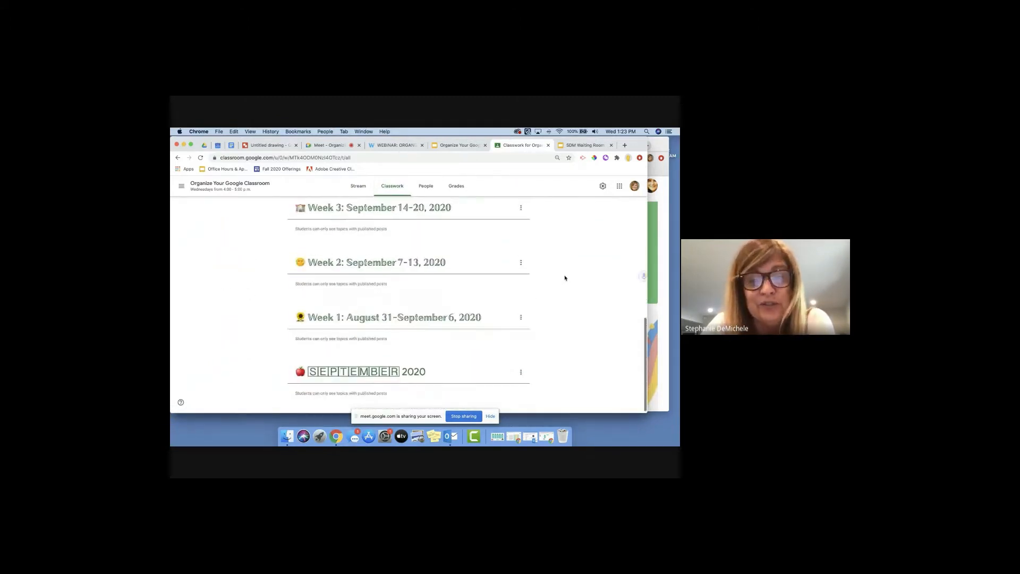
# - Show the "Use Topics to Organize Content" slide in the presentation, then return to Classwork and review the weekly and monthly topics
pyautogui.click(456, 146)
pyautogui.press('Right')
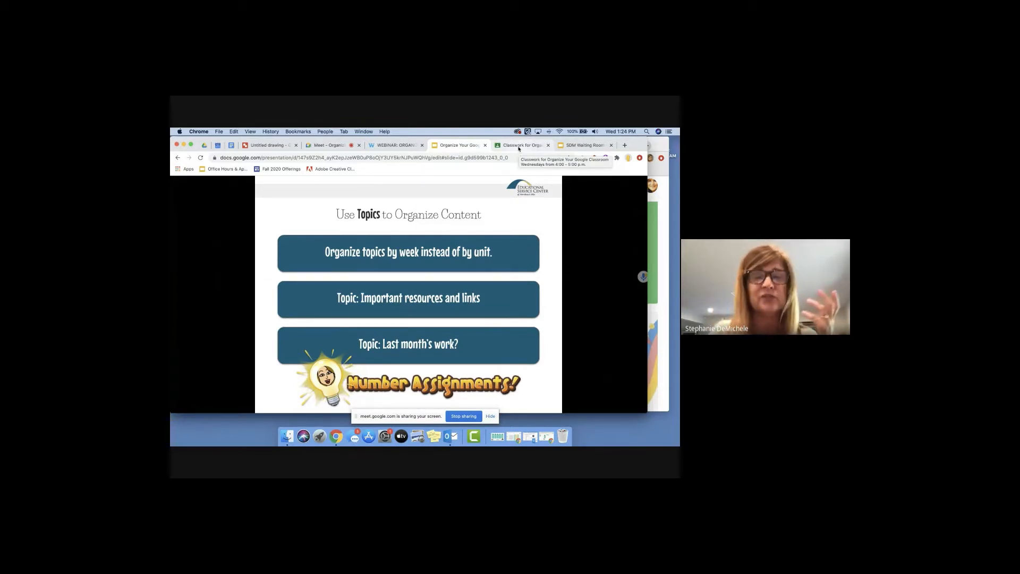
pyautogui.click(519, 148)
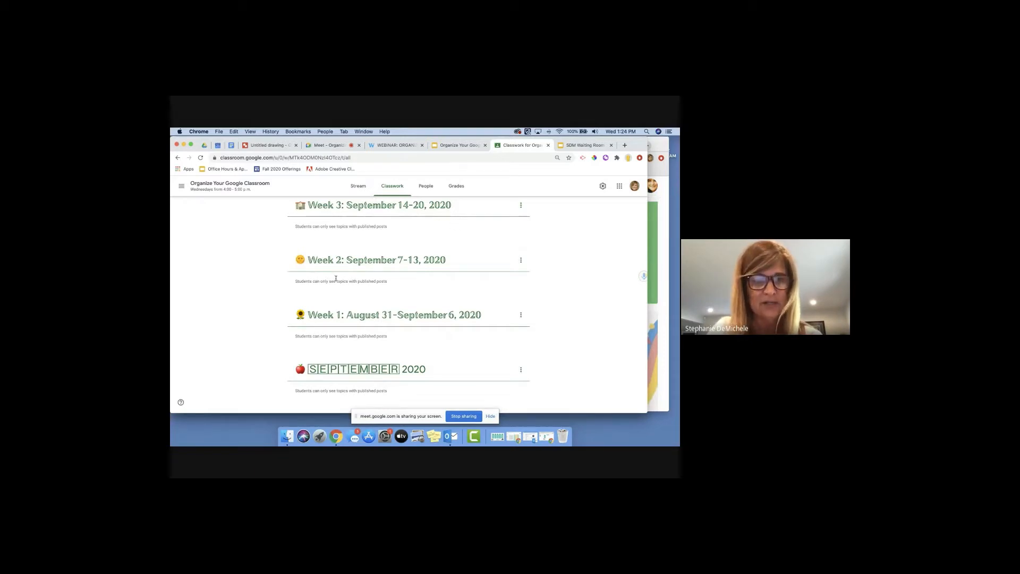
pyautogui.scroll(1, 335, 278)
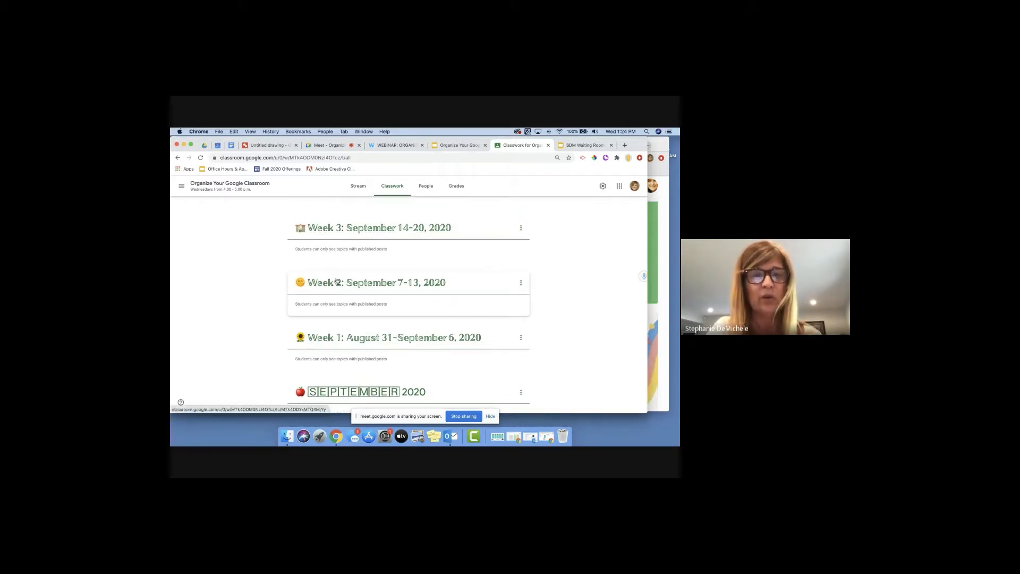
pyautogui.scroll(12, 336, 282)
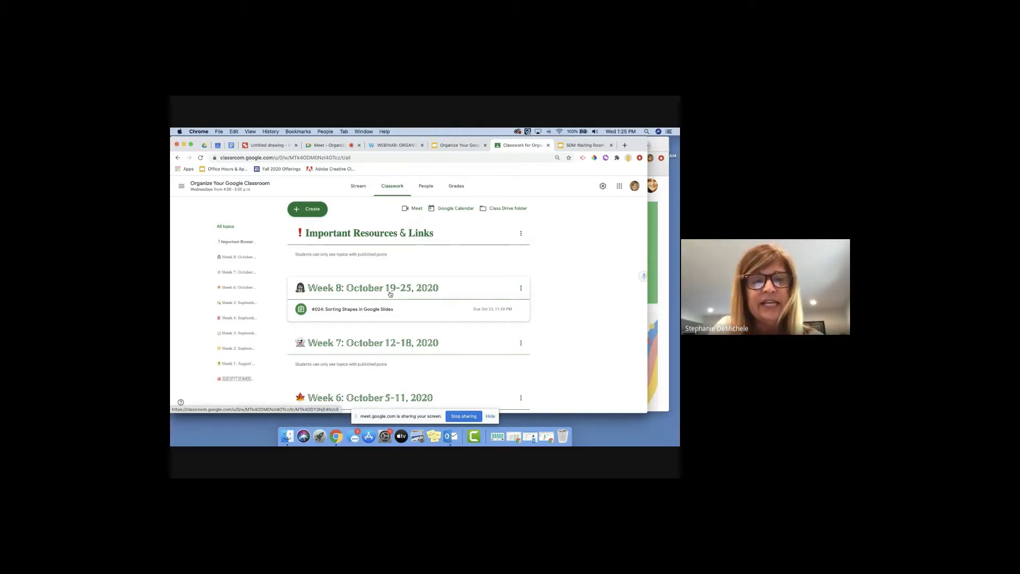
pyautogui.scroll(-10, 396, 272)
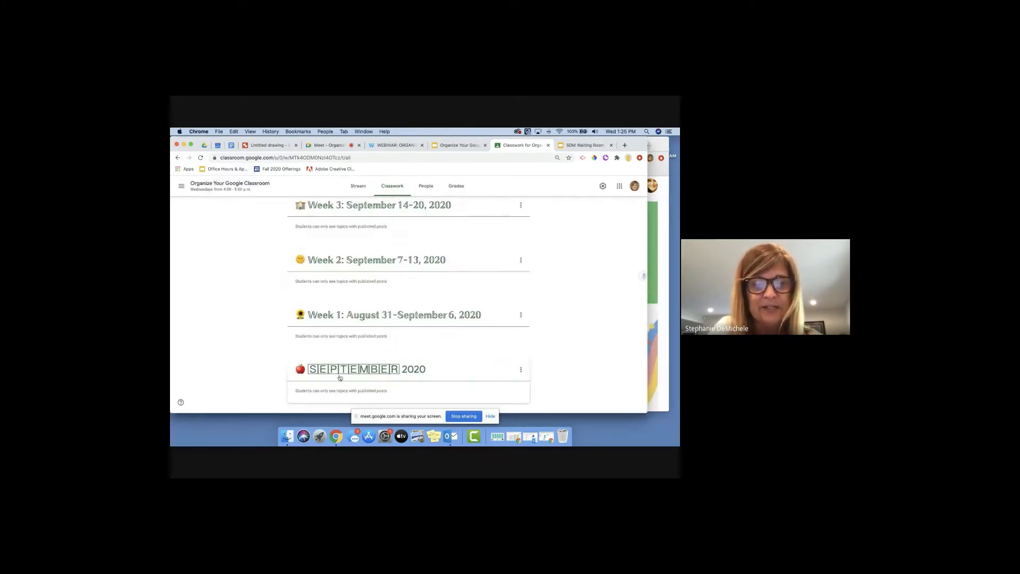
pyautogui.scroll(15, 372, 325)
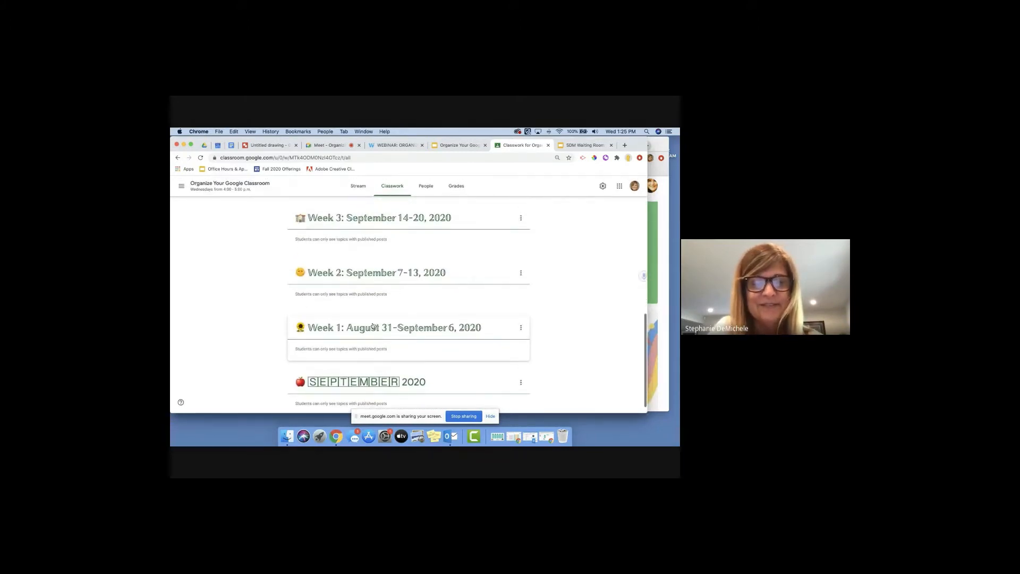
# - Add a Classwork topic named "Week 9: October 26 - November 1, 2020"
pyautogui.click(310, 210)
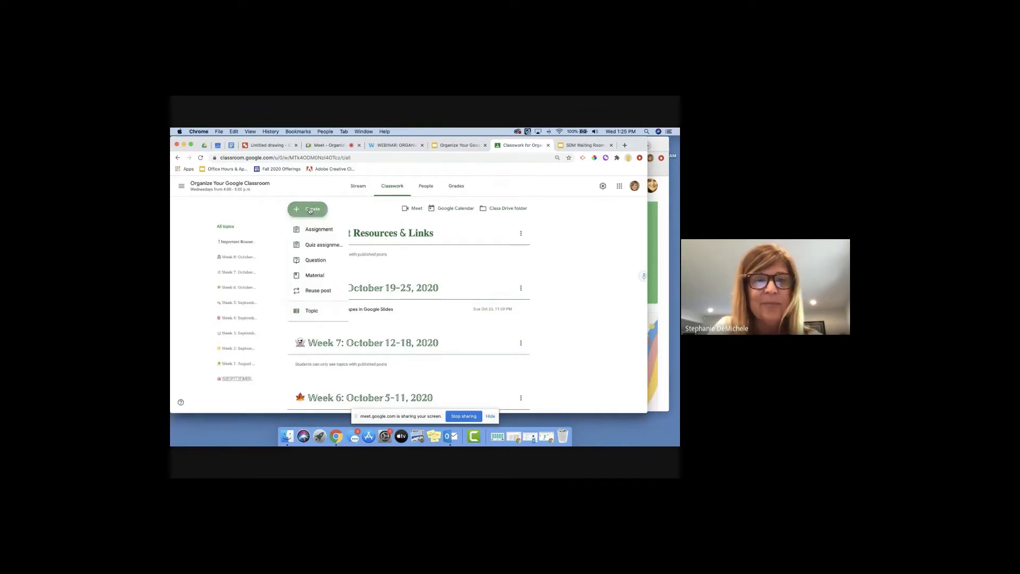
pyautogui.click(304, 311)
pyautogui.write('Week 9: October 26-')
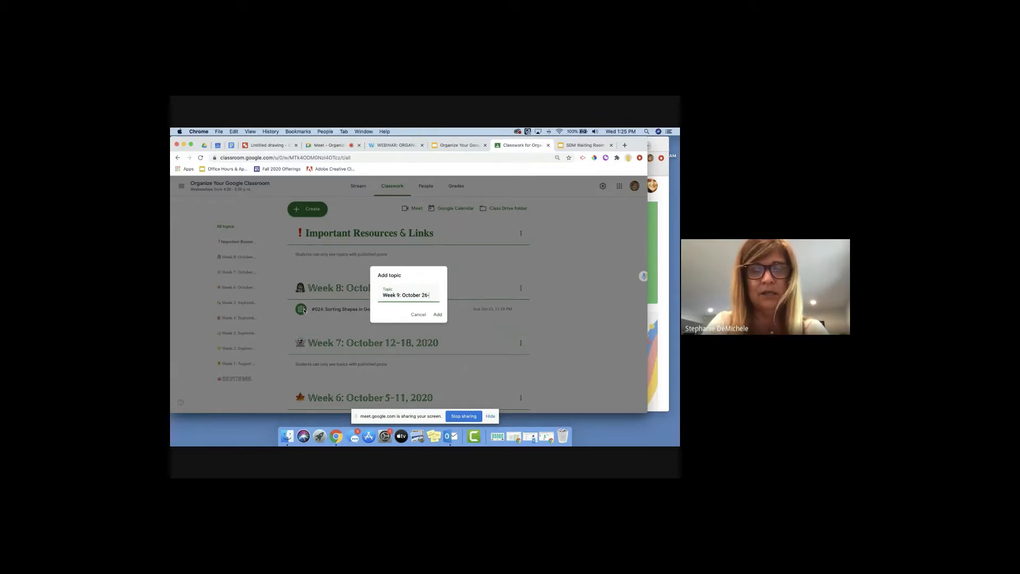
pyautogui.write('Nove')
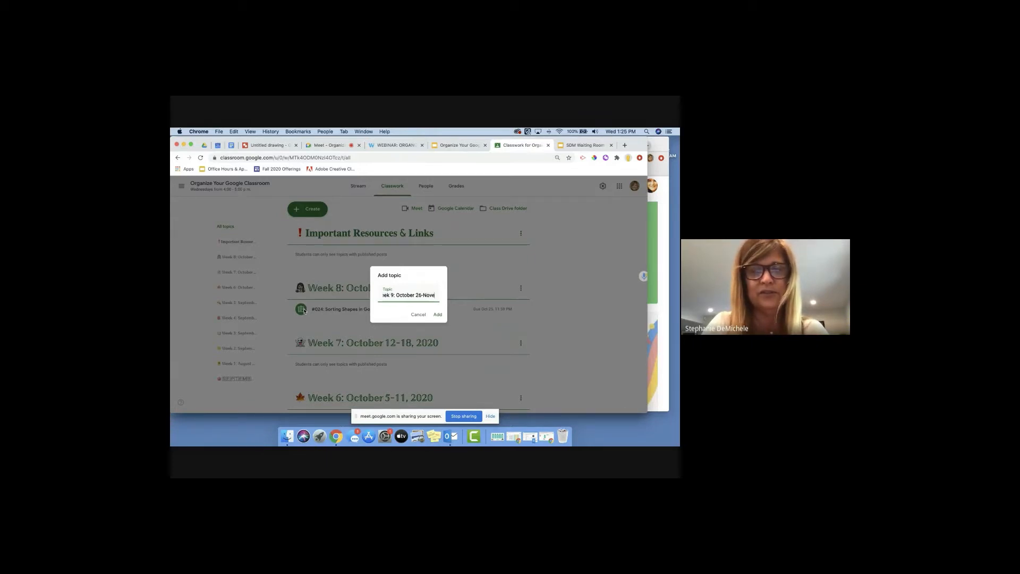
pyautogui.press('BackSpace')
pyautogui.press('BackSpace')
pyautogui.press('BackSpace')
pyautogui.press('BackSpace')
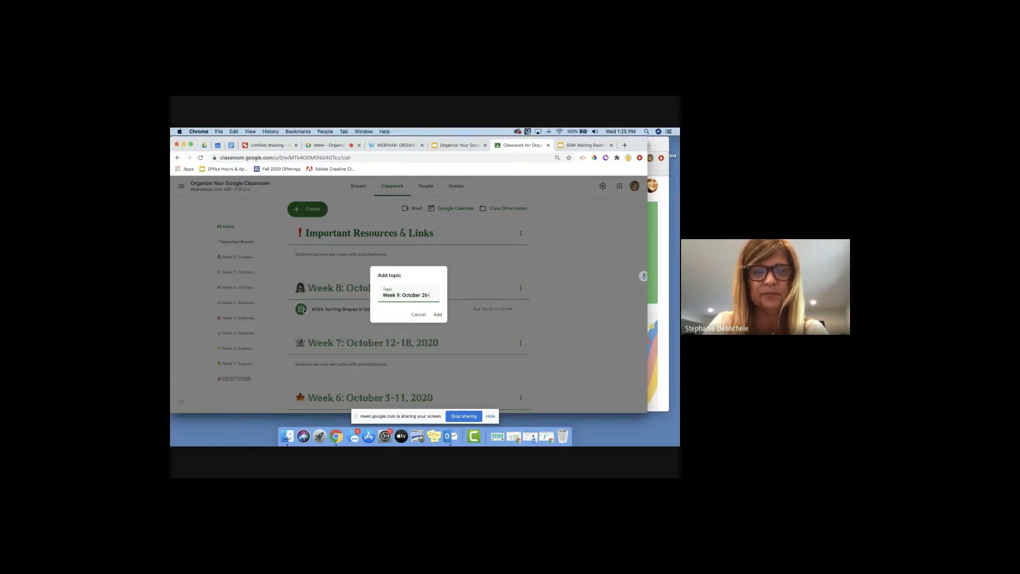
pyautogui.write('Novem')
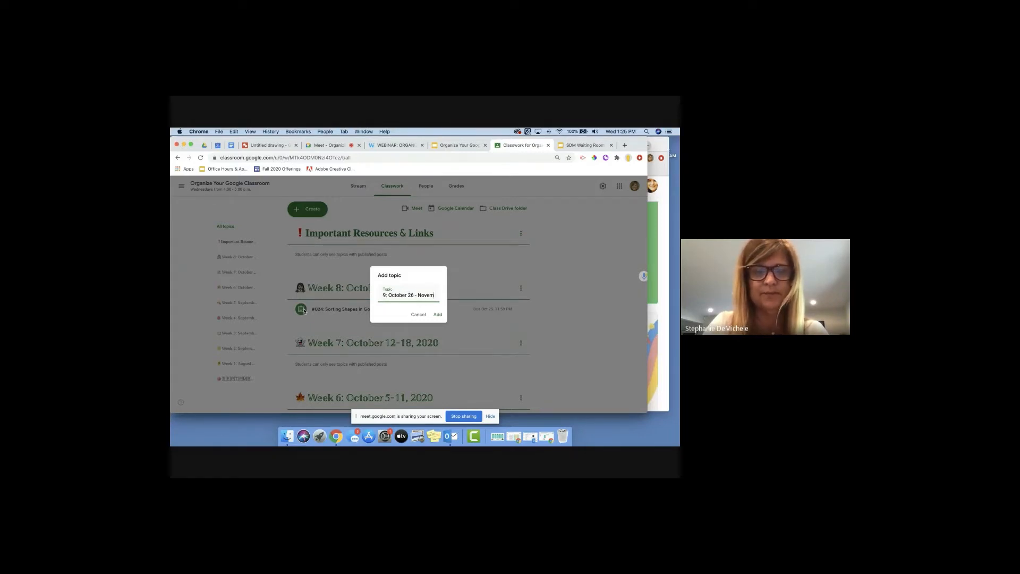
pyautogui.write('ber 1, 2020')
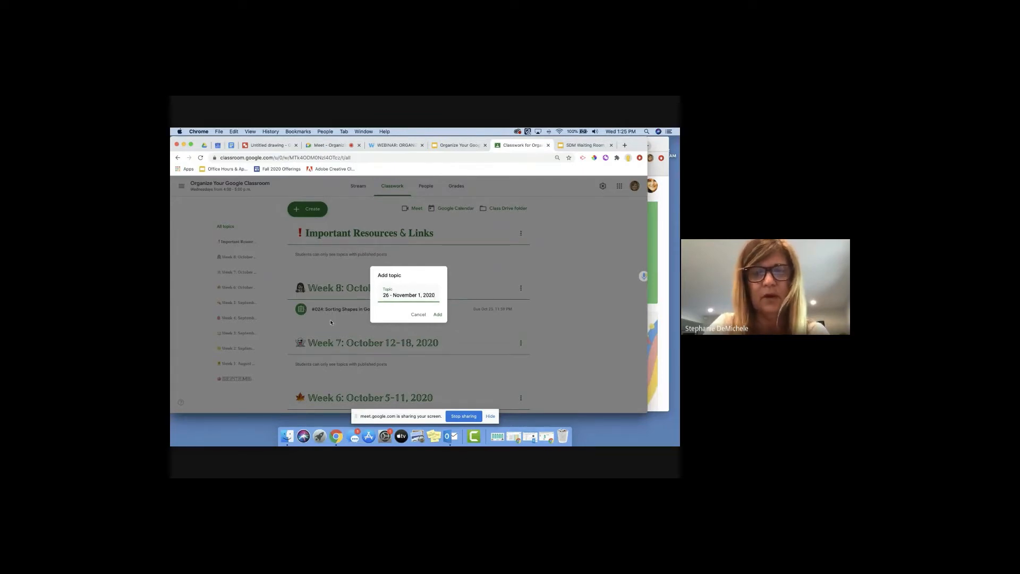
pyautogui.click(438, 314)
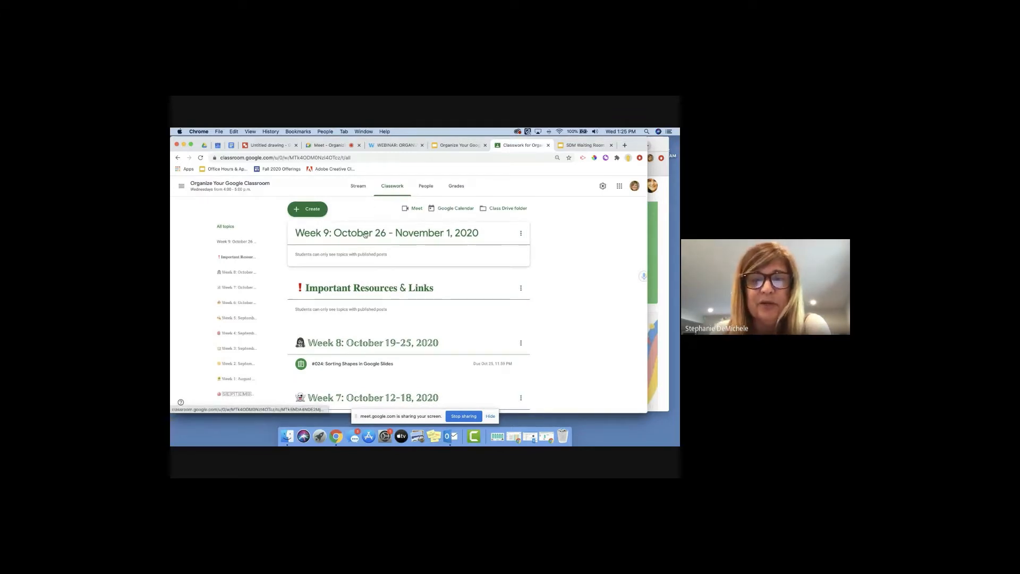
# - Move the Week 9 topic directly below Important Resources & Links and view the September 2020 topic at the end of the list
pyautogui.moveTo(366, 235); pyautogui.dragTo(368, 282)
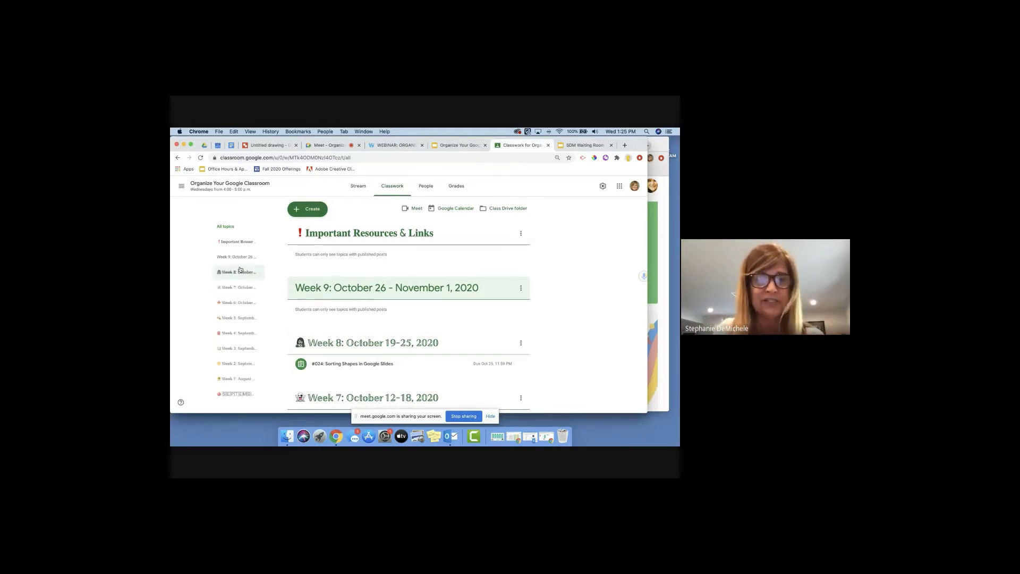
pyautogui.click(240, 395)
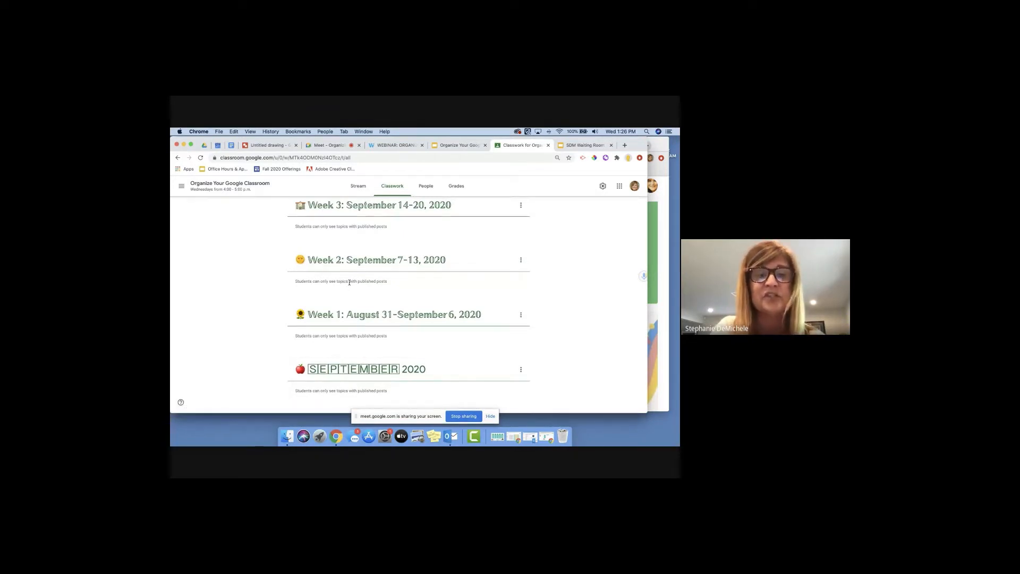
pyautogui.moveTo(342, 263)
pyautogui.mouseDown()
pyautogui.moveTo(334, 358)
pyautogui.moveTo(340, 263)
pyautogui.mouseUp()
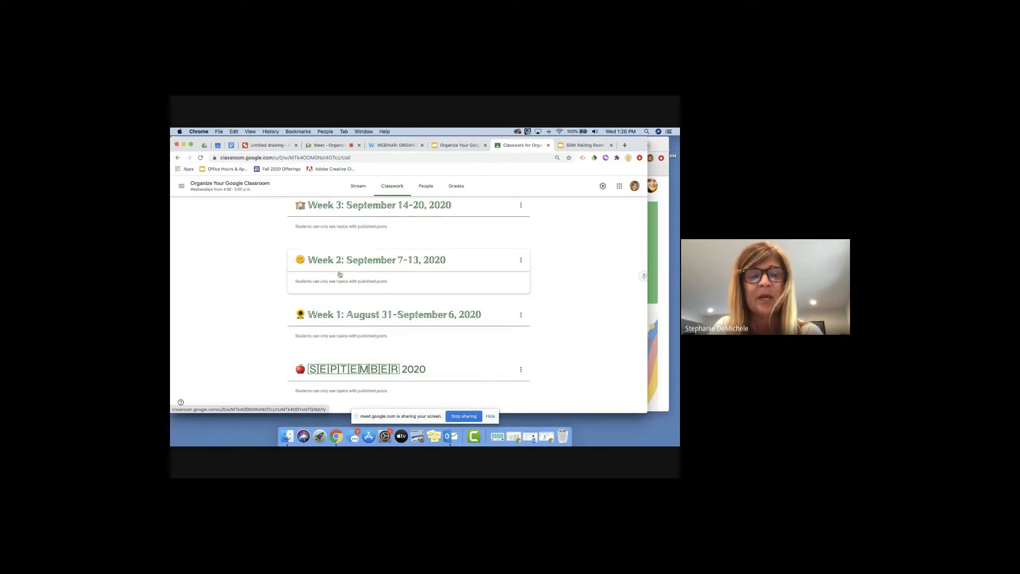
# - Open the assignment "#024: Sorting Shapes in Google Slides" for editing, view its topic choices, and save it under Week 8
pyautogui.scroll(10, 349, 281)
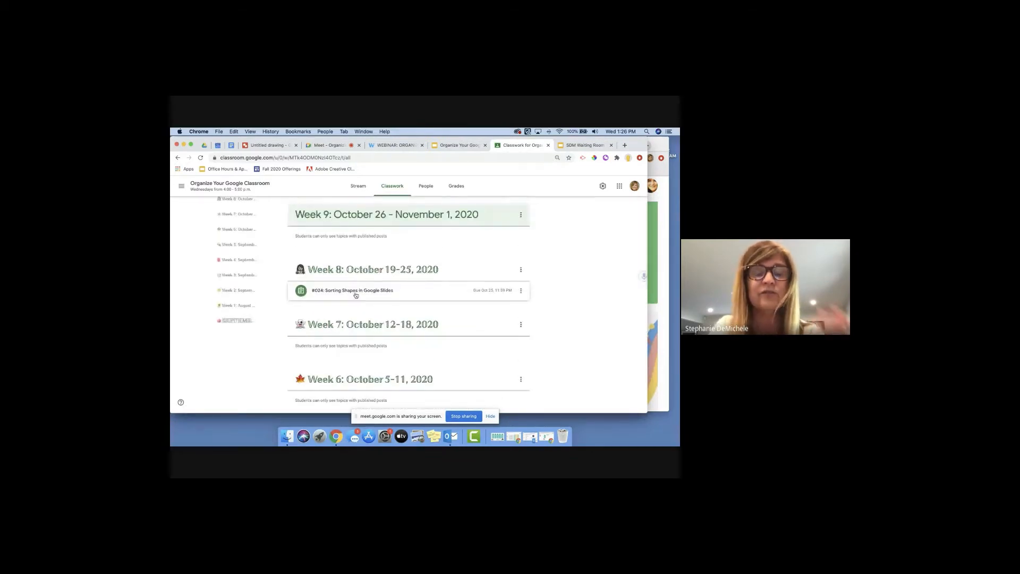
pyautogui.click(356, 290)
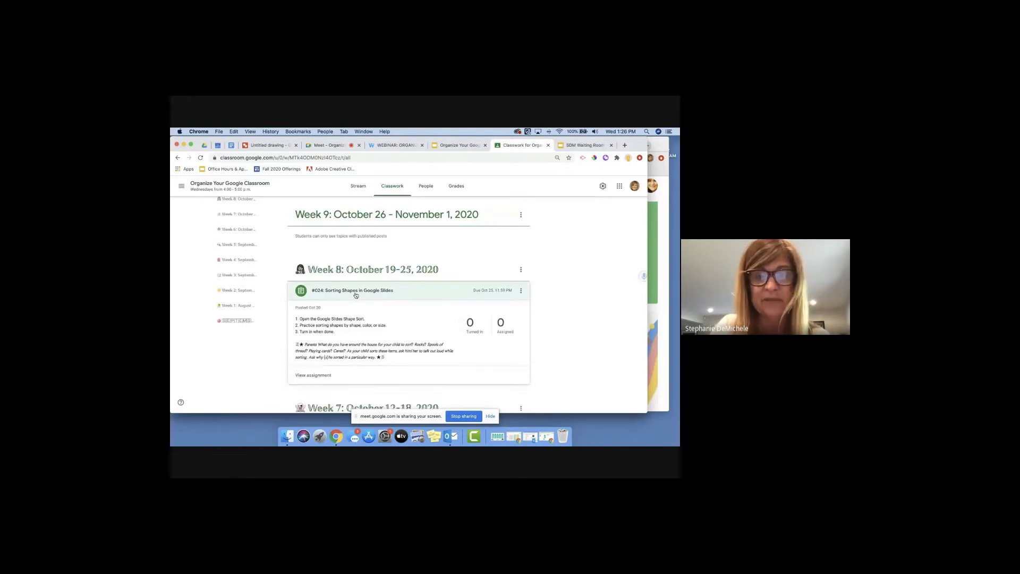
pyautogui.click(521, 290)
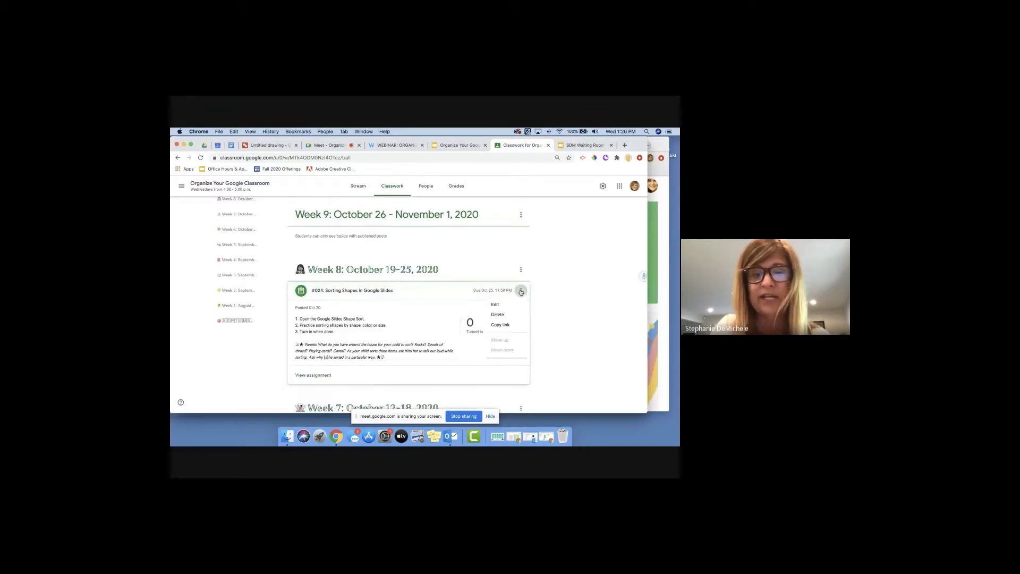
pyautogui.click(504, 304)
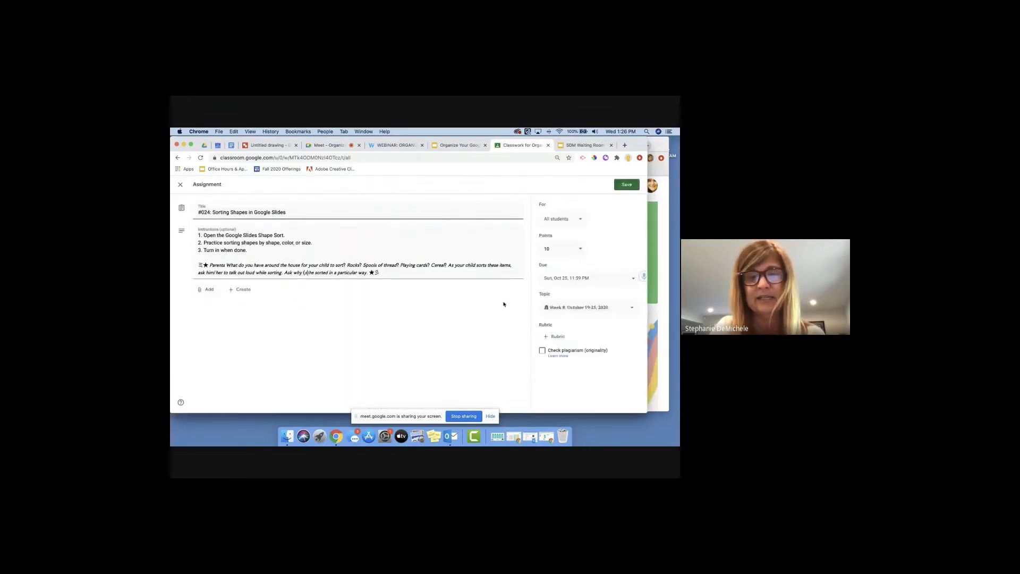
pyautogui.click(559, 308)
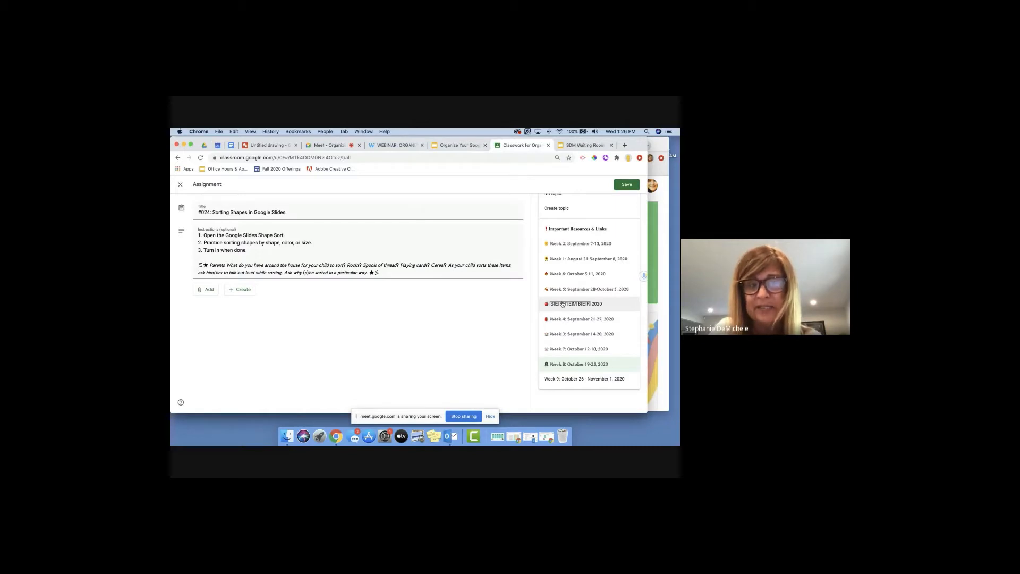
pyautogui.click(624, 185)
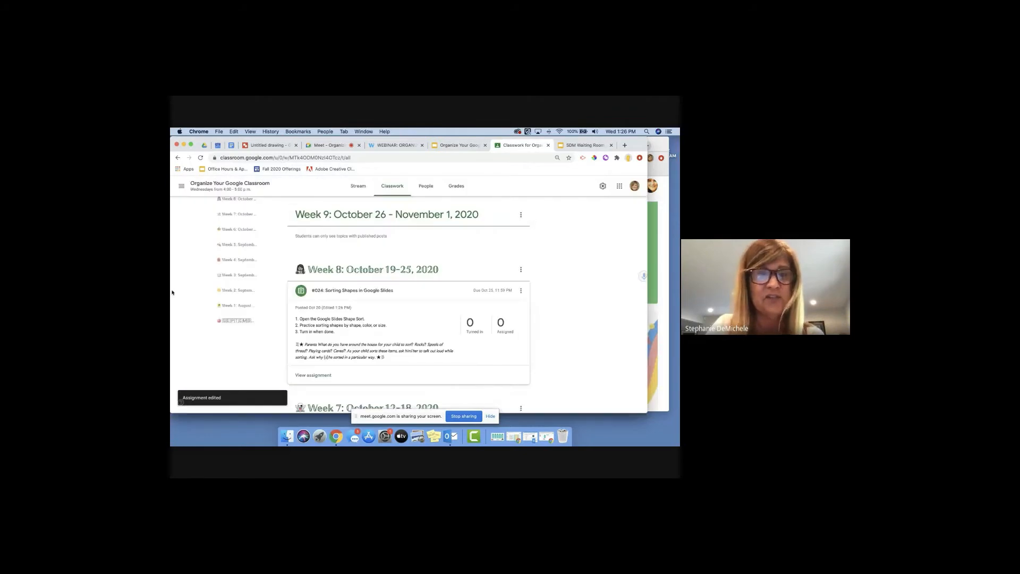
# - Review the weekly topics in Classwork and check them against the "Use Topics to Organize Content" slide in the presentation
pyautogui.scroll(3, 205, 274)
pyautogui.scroll(-1, 228, 272)
pyautogui.scroll(1, 228, 273)
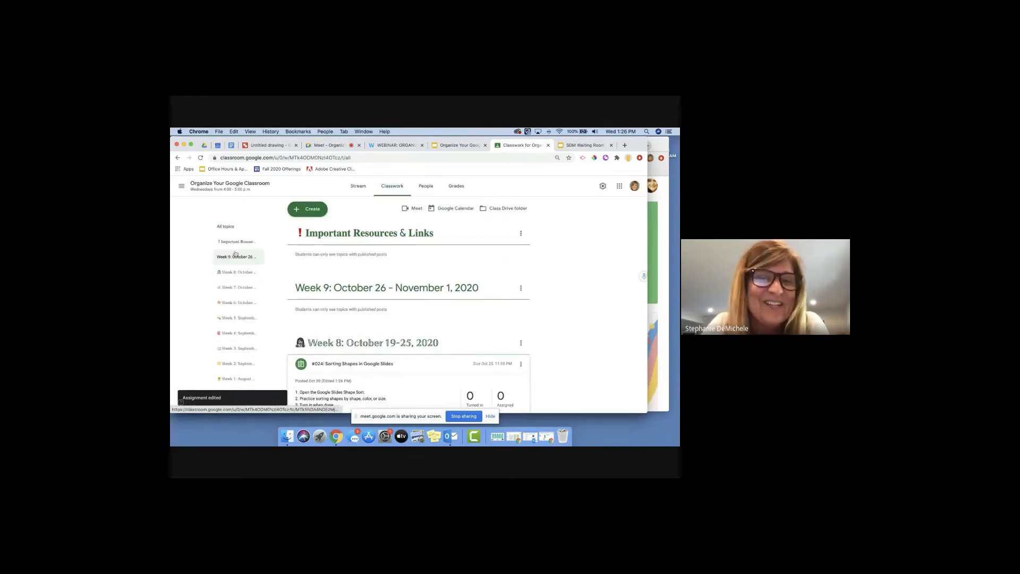
pyautogui.scroll(-2, 232, 263)
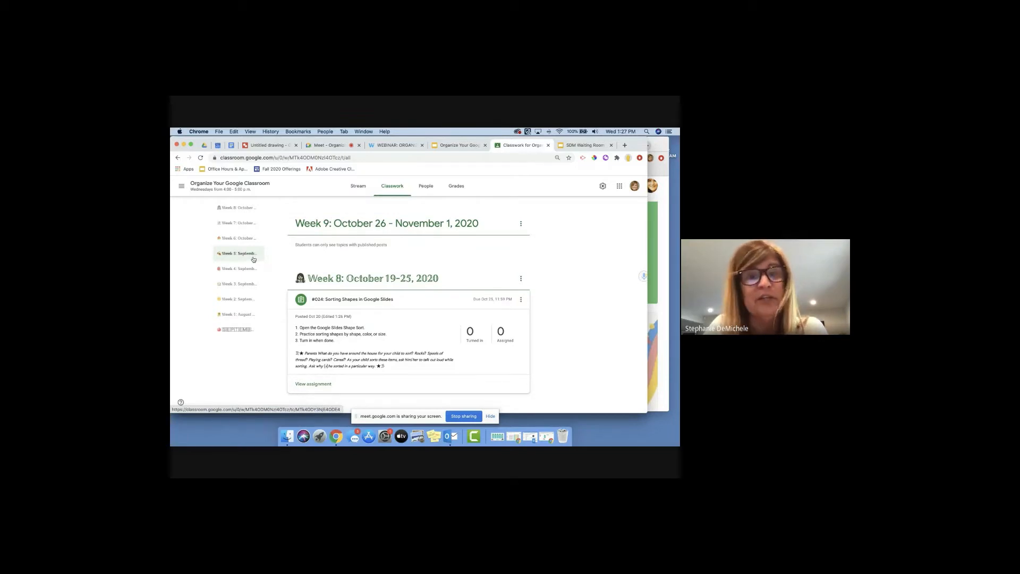
pyautogui.click(447, 149)
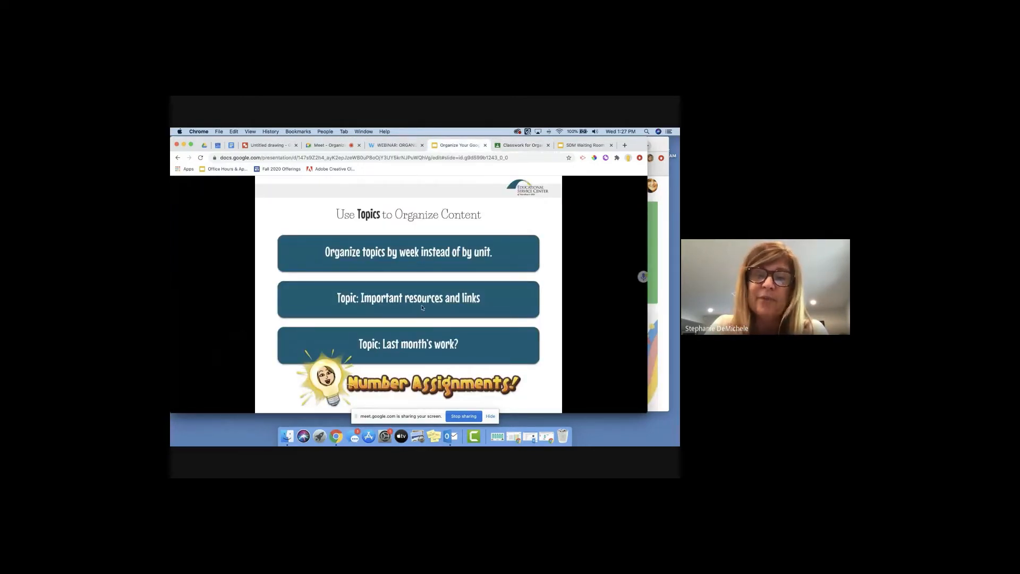
pyautogui.click(515, 148)
pyautogui.scroll(3, 385, 265)
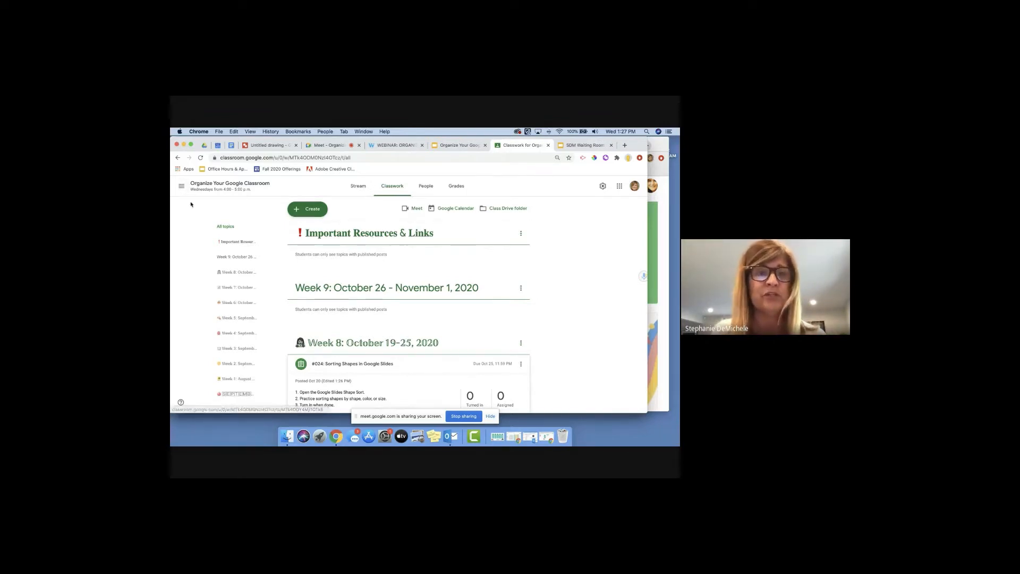
# - Open the Classwork of the Google Classroom Basics class and examine how its topics and materials are arranged
pyautogui.click(181, 186)
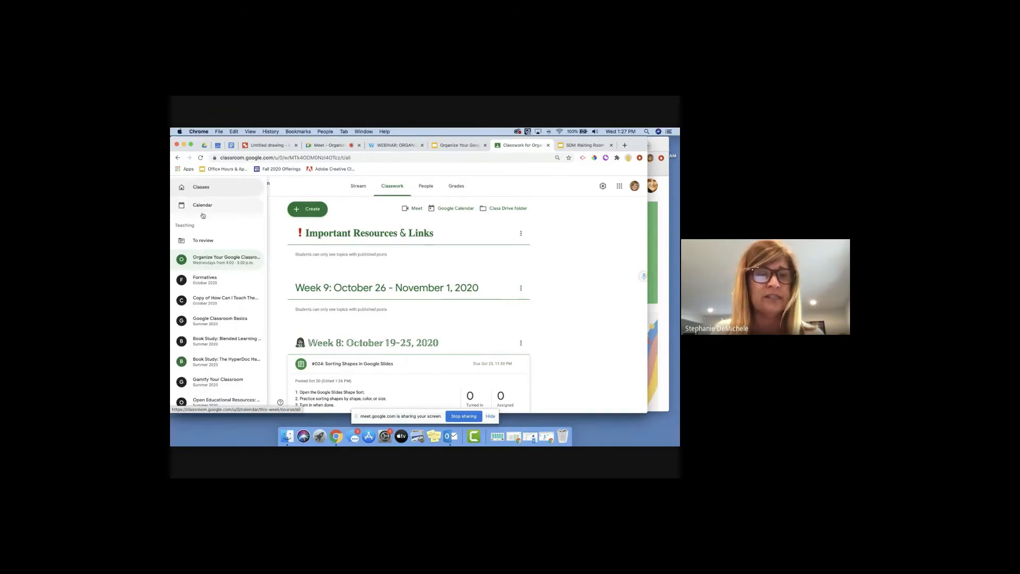
pyautogui.click(210, 318)
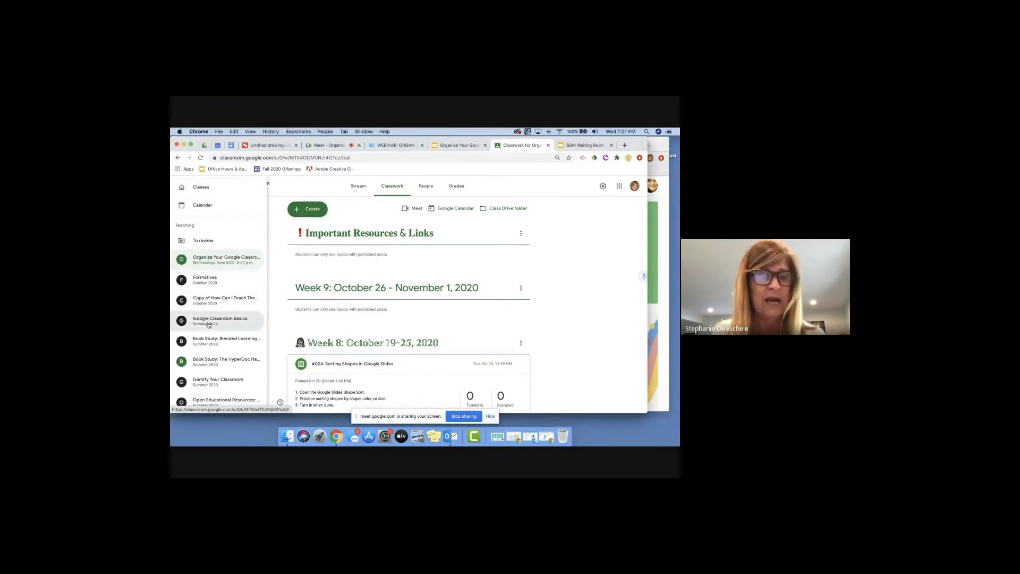
pyautogui.click(390, 187)
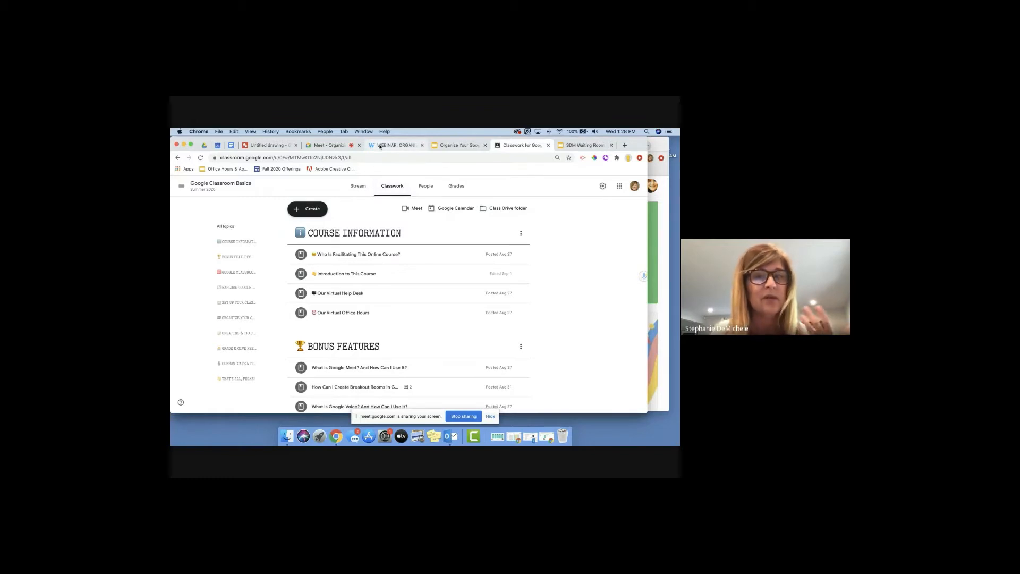
pyautogui.click(456, 145)
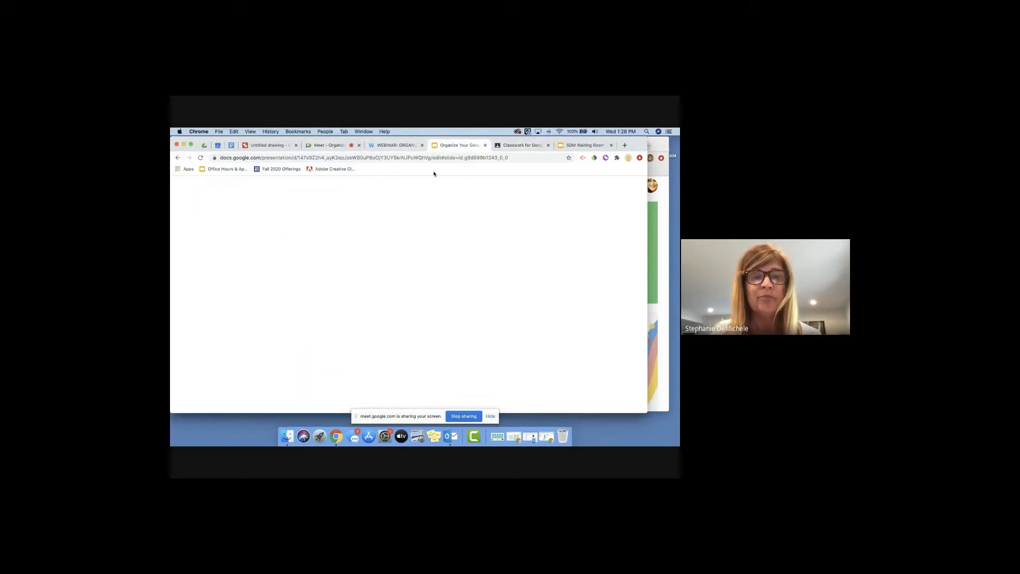
pyautogui.click(522, 145)
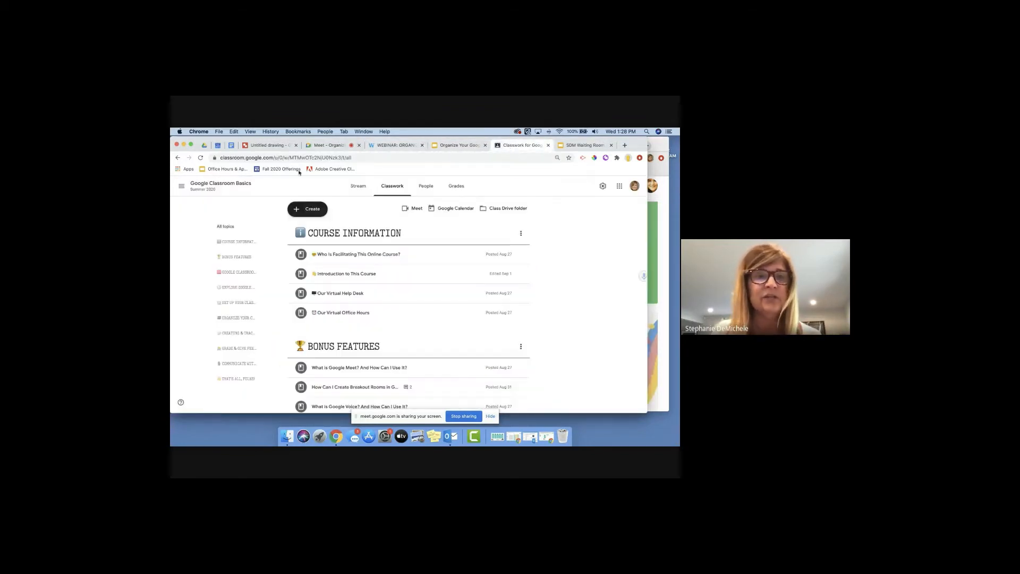
# - Return to the Classwork of the Organize Your Google Classroom class
pyautogui.click(181, 186)
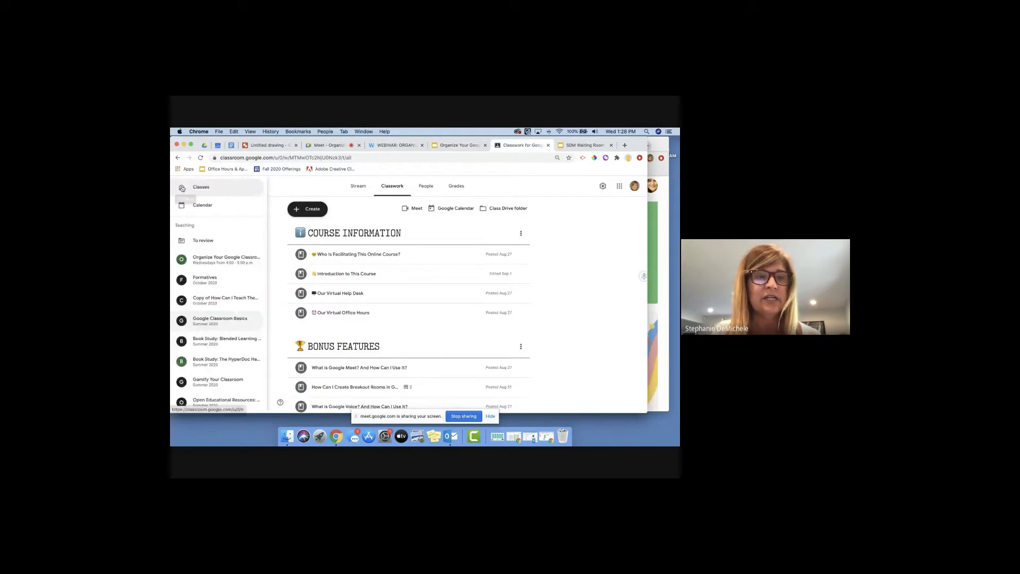
pyautogui.click(218, 260)
pyautogui.click(392, 186)
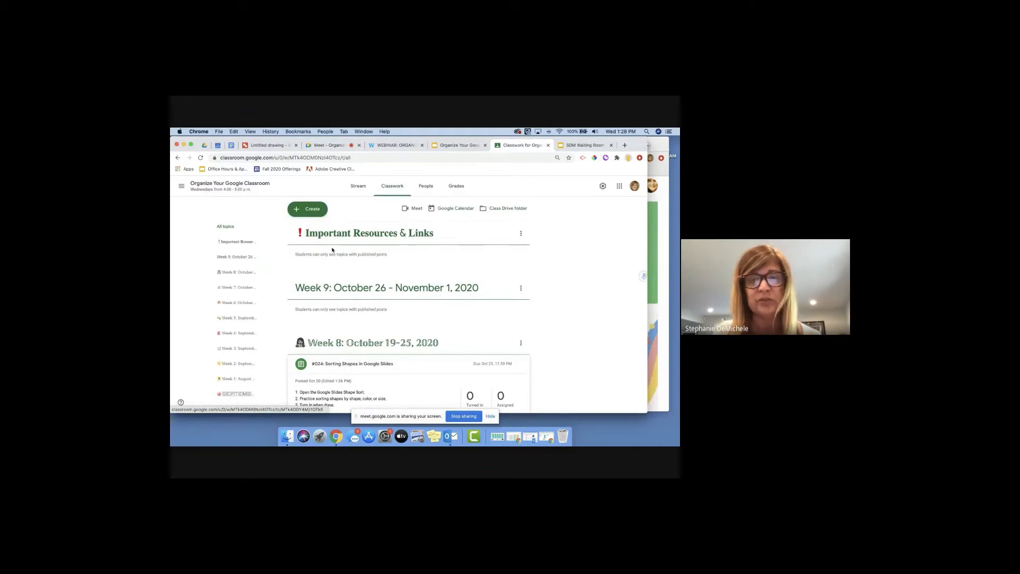
# - Search the web for "periodic table of elements" in a new tab, open the Ptable site, and copy its address
pyautogui.click(624, 146)
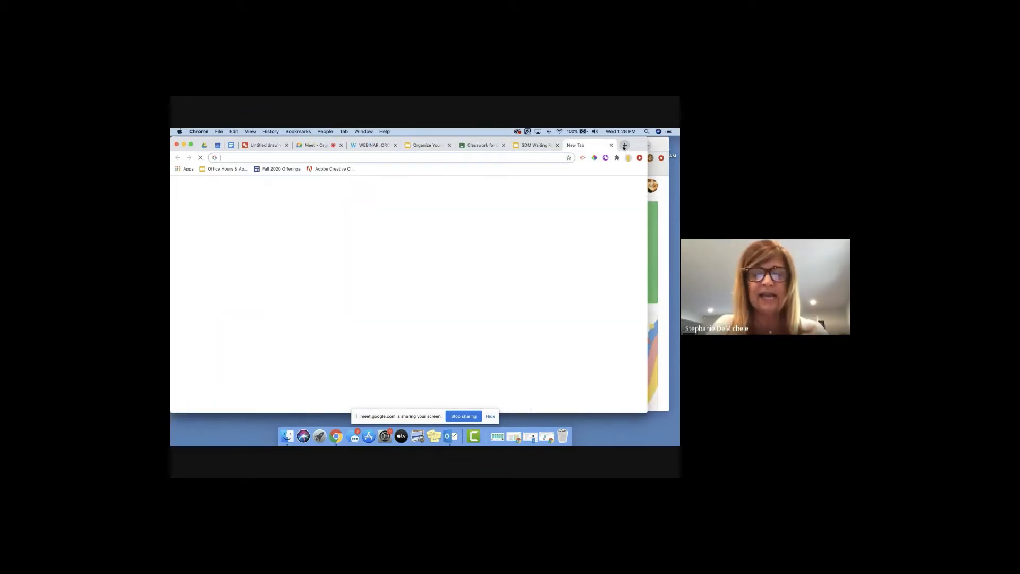
pyautogui.write('perio')
pyautogui.press('Right')
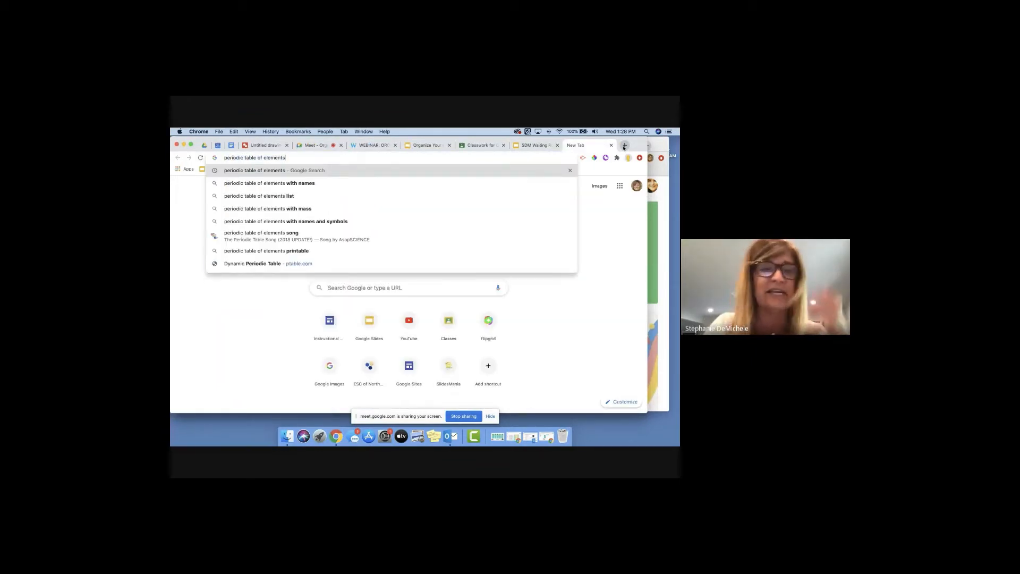
pyautogui.press('Return')
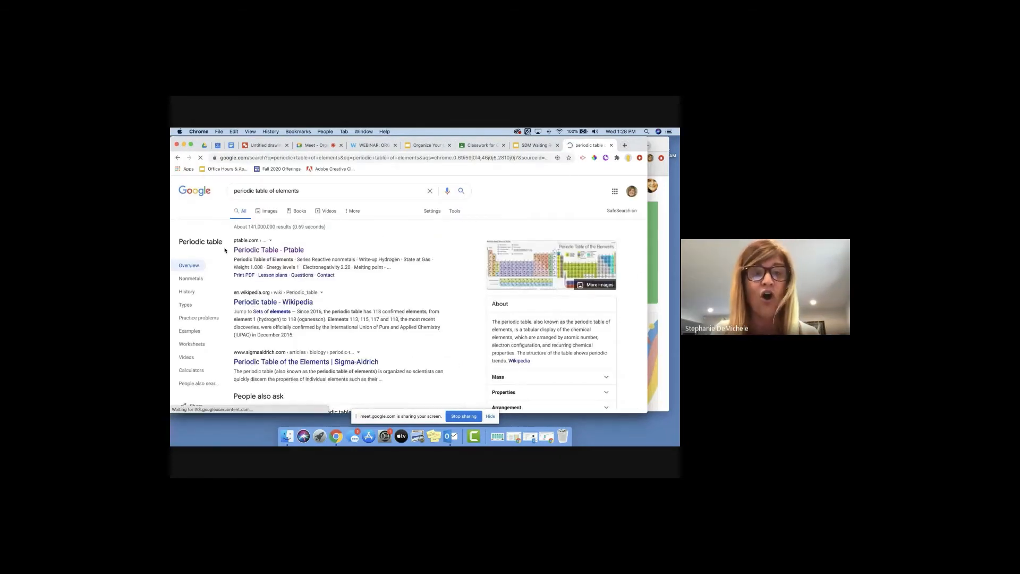
pyautogui.click(246, 251)
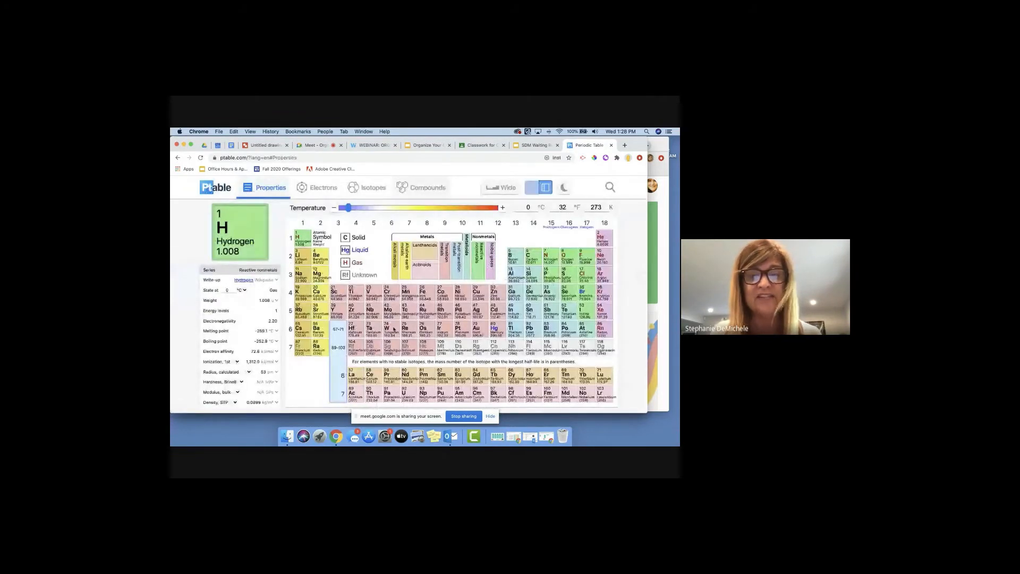
pyautogui.click(260, 157)
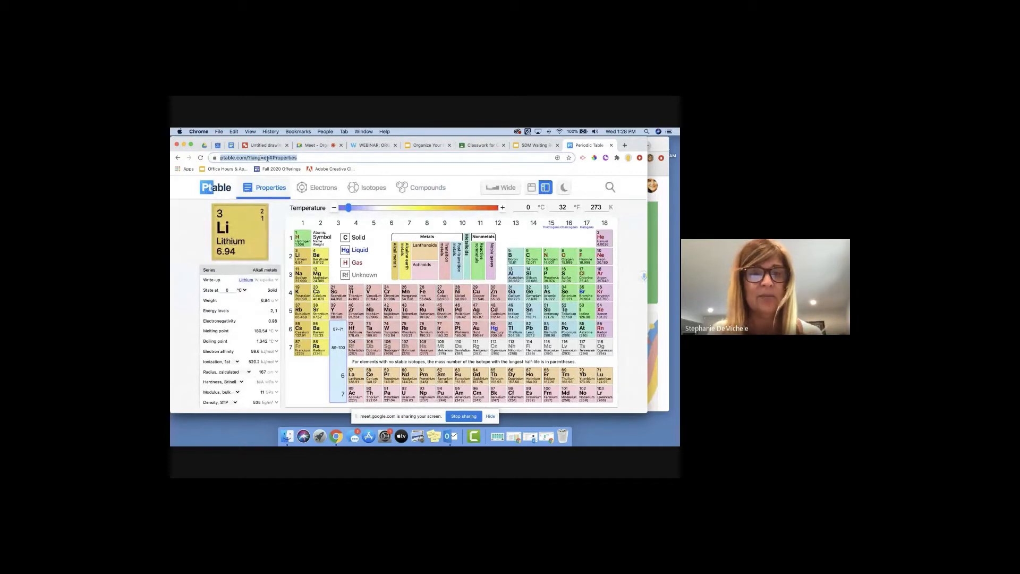
# - Start a new Classwork material in the class and title it "Periodic Table of Elements"
pyautogui.click(430, 146)
pyautogui.click(481, 145)
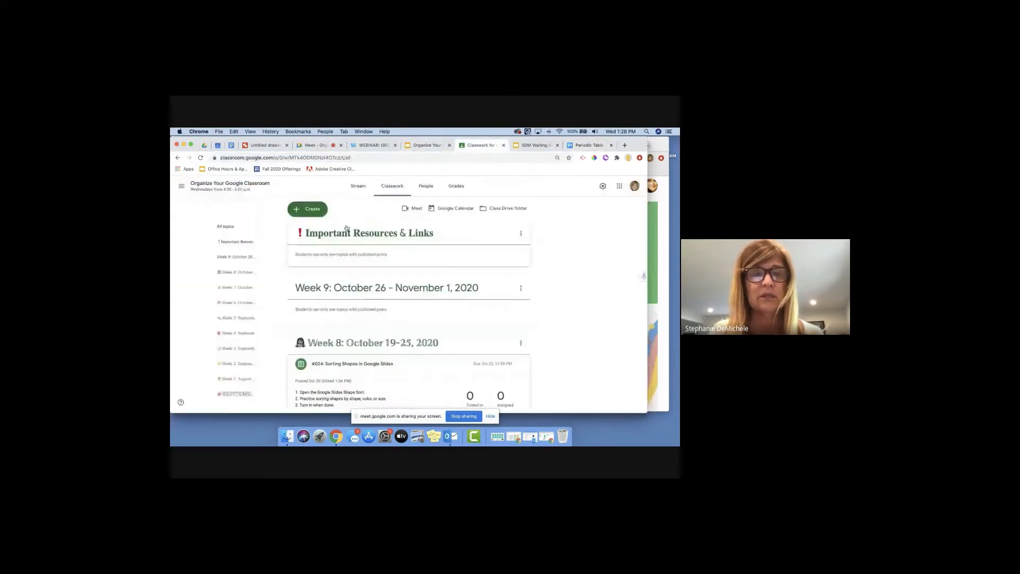
pyautogui.click(312, 212)
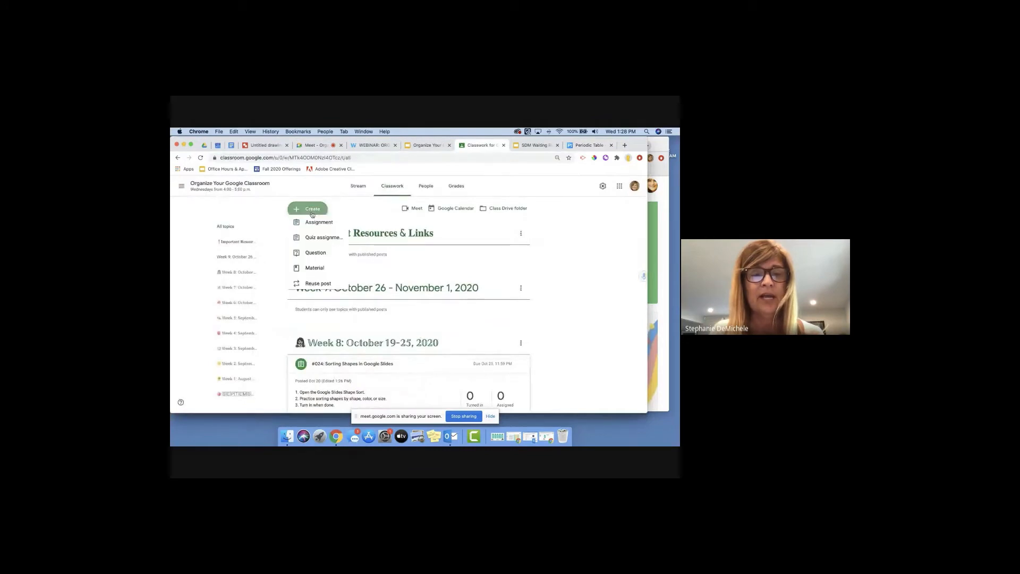
pyautogui.click(307, 275)
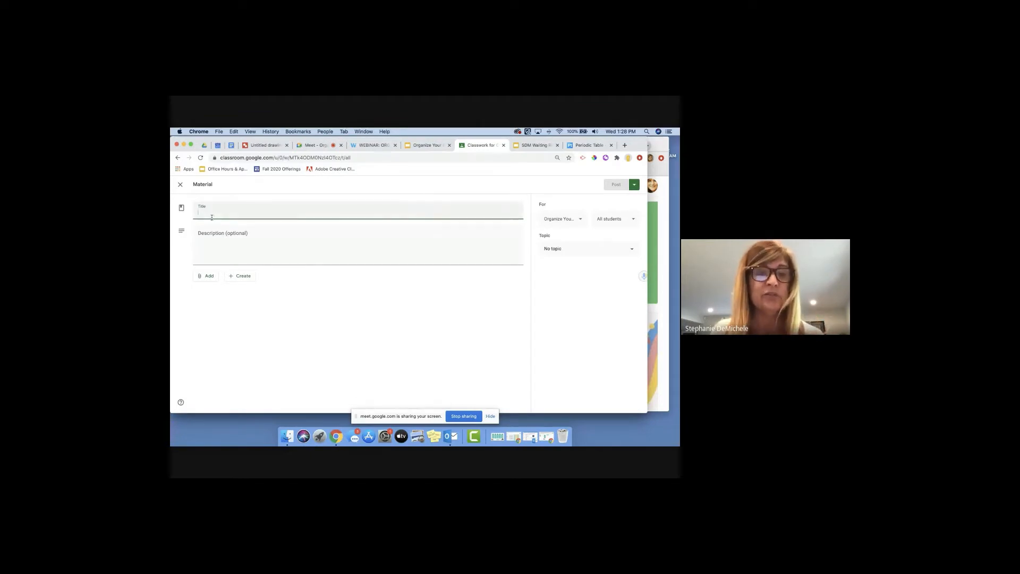
pyautogui.write('Period')
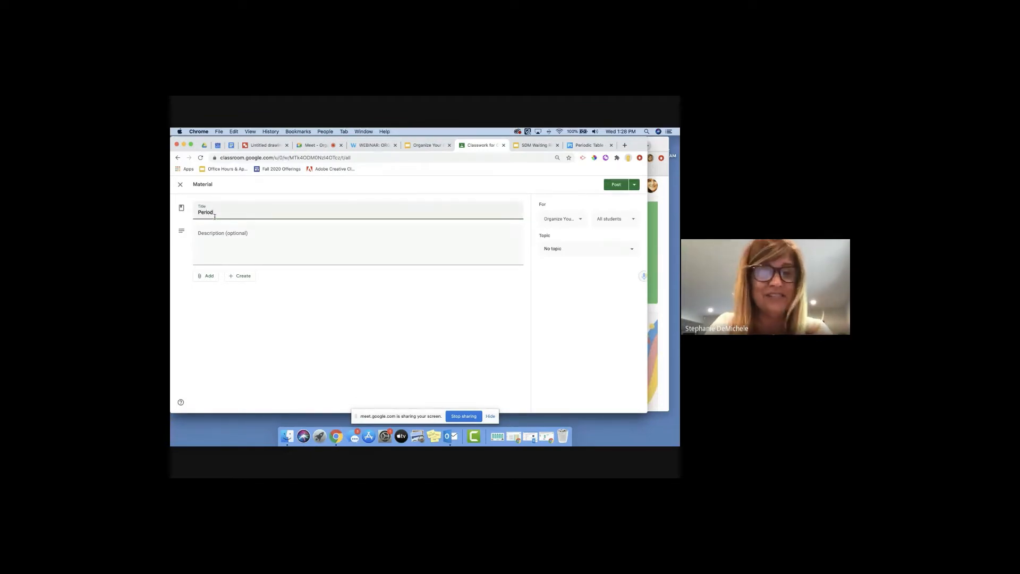
pyautogui.write('ic Table of Elements')
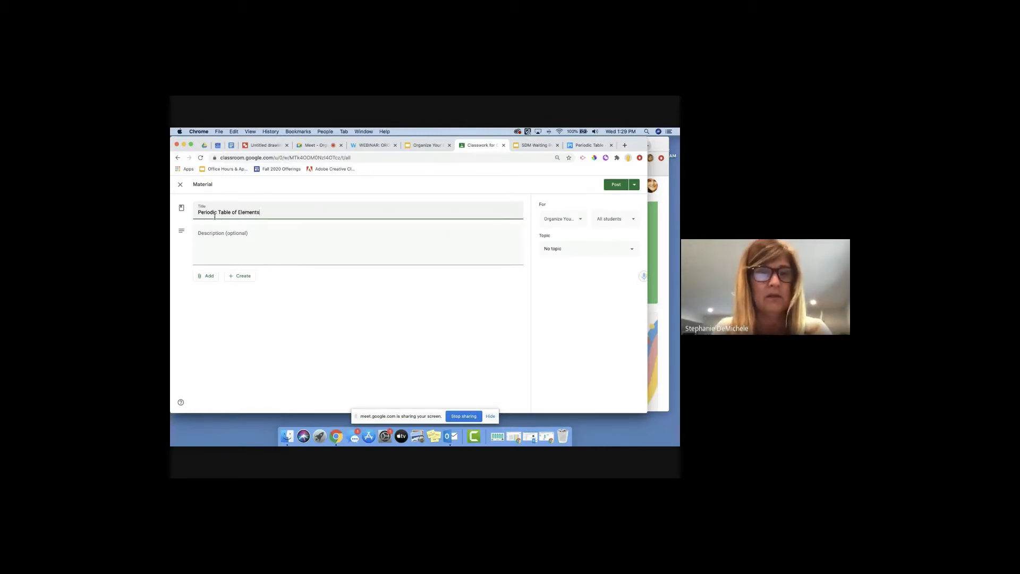
# - Attach the copied Ptable address to the material as a link
pyautogui.click(202, 276)
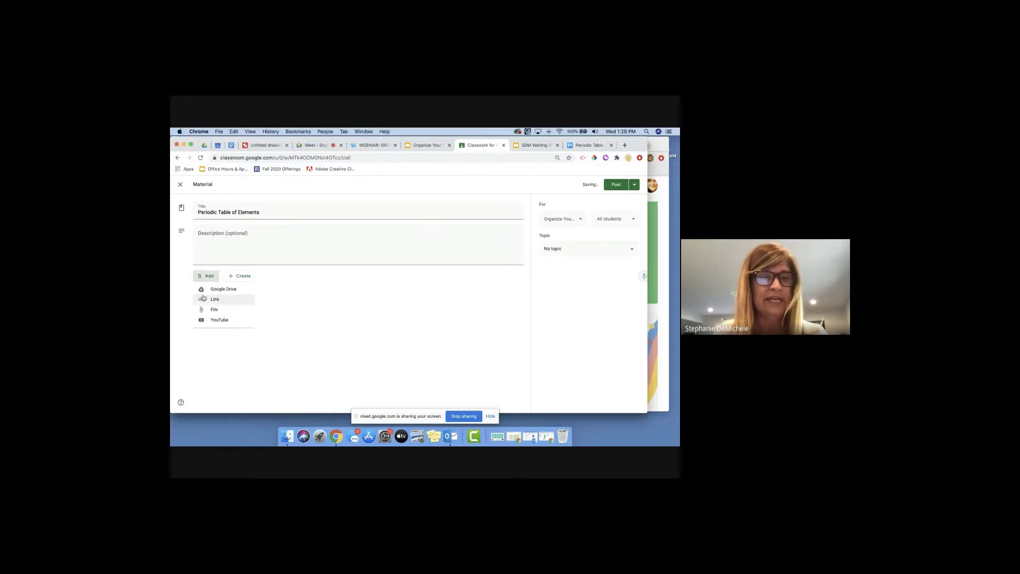
pyautogui.click(202, 298)
pyautogui.press('super+v')
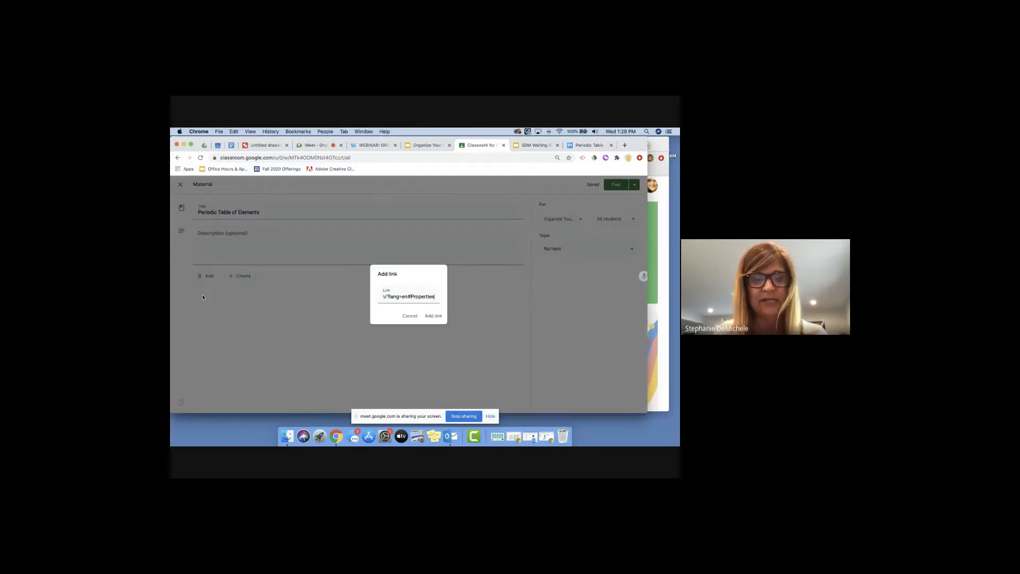
pyautogui.click(434, 316)
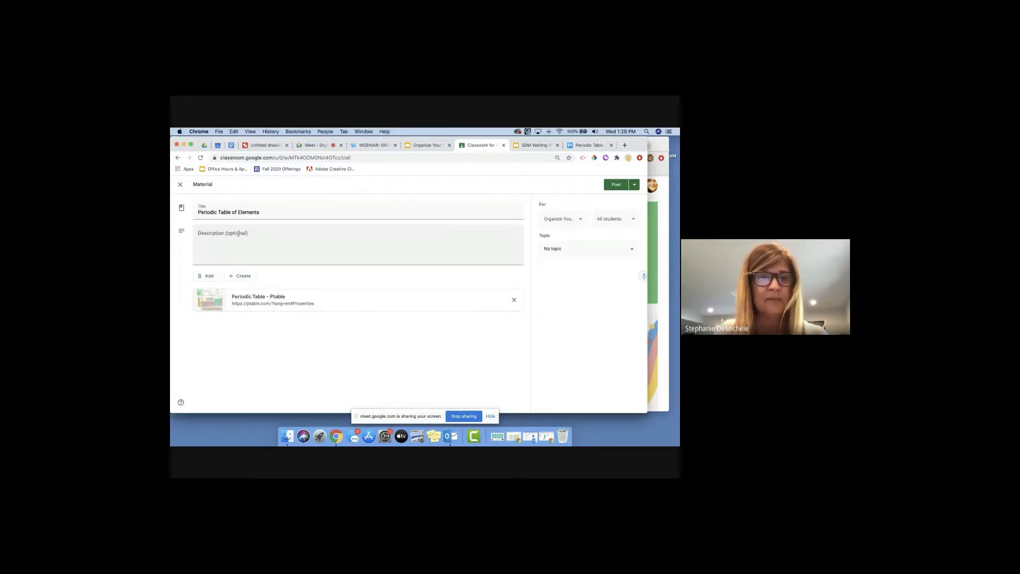
# - Assign the material to the Important Resources & Links topic and post it
pyautogui.click(551, 248)
pyautogui.click(551, 245)
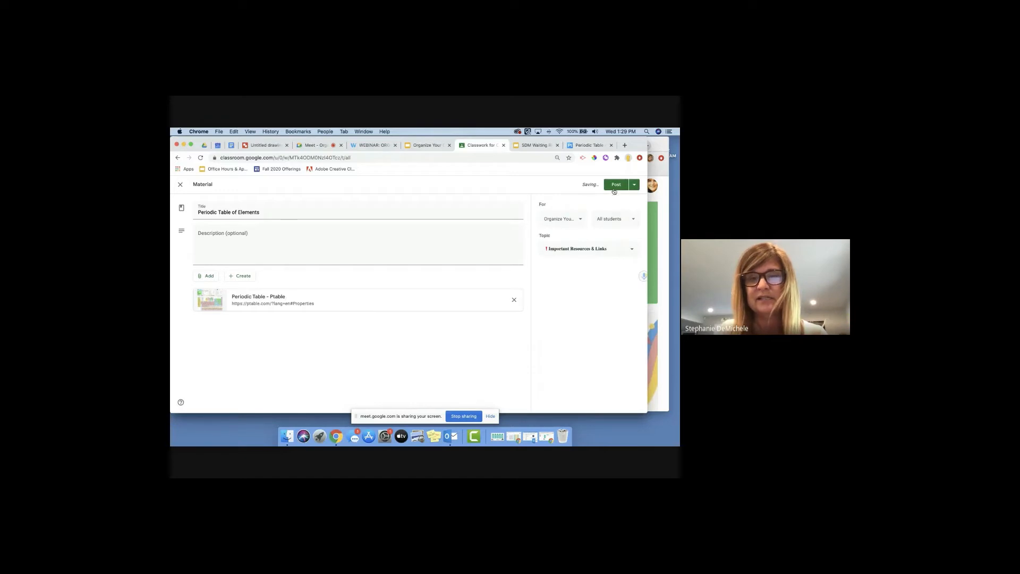
pyautogui.click(614, 186)
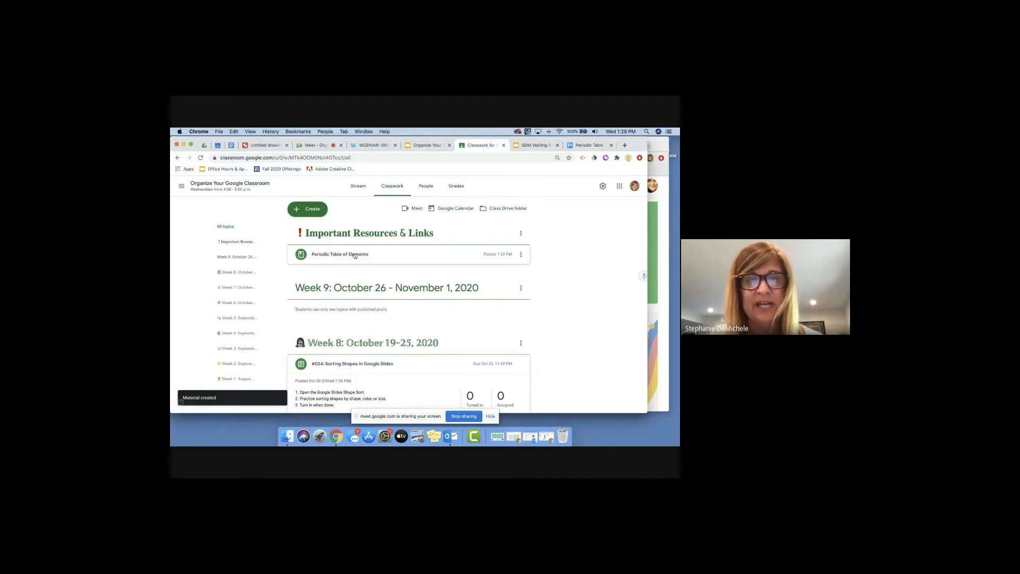
# - Review the slide on organizing content with topics, and open the Classwork page of the Google Classroom Basics class
pyautogui.click(427, 145)
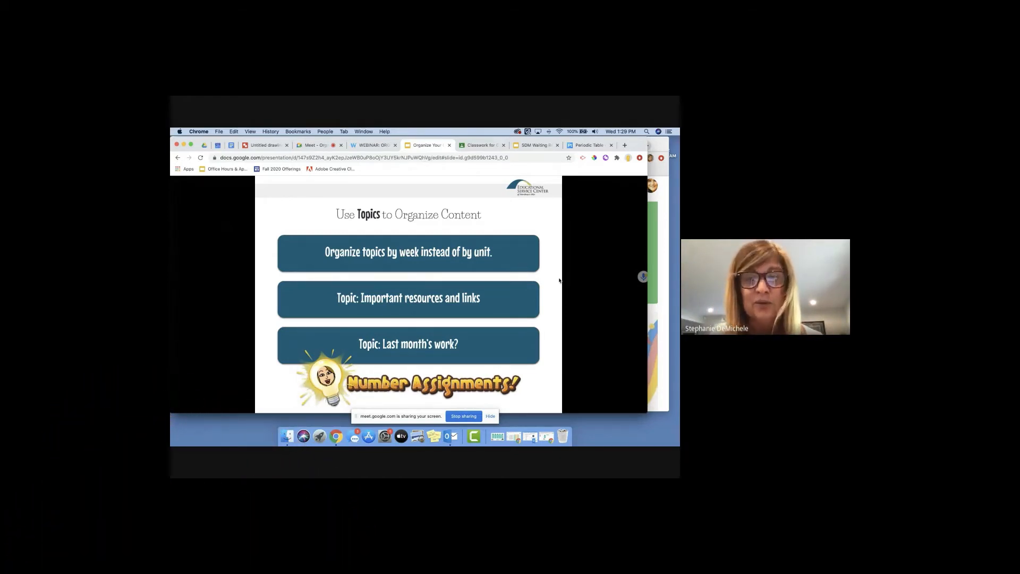
pyautogui.click(480, 145)
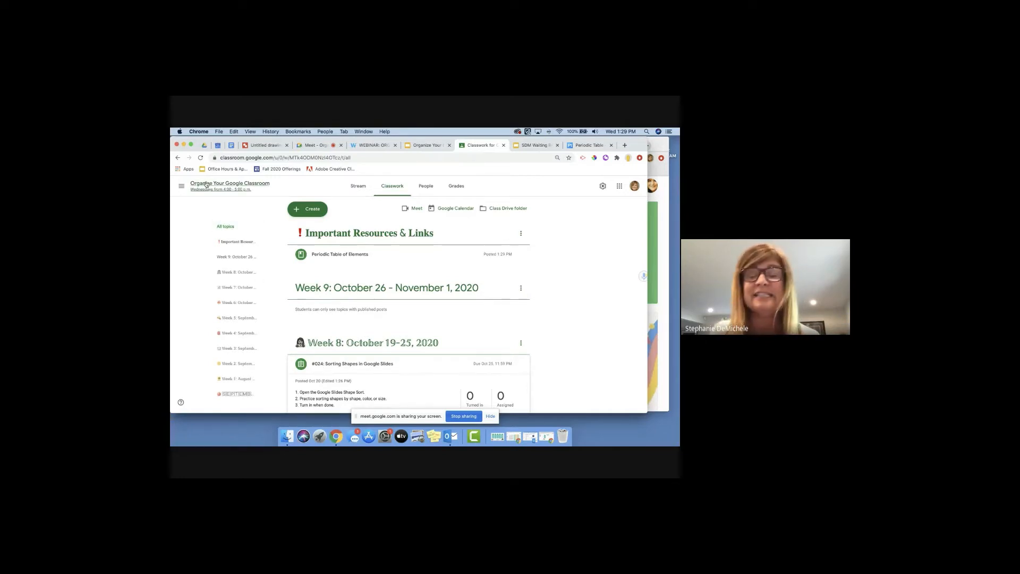
pyautogui.click(181, 185)
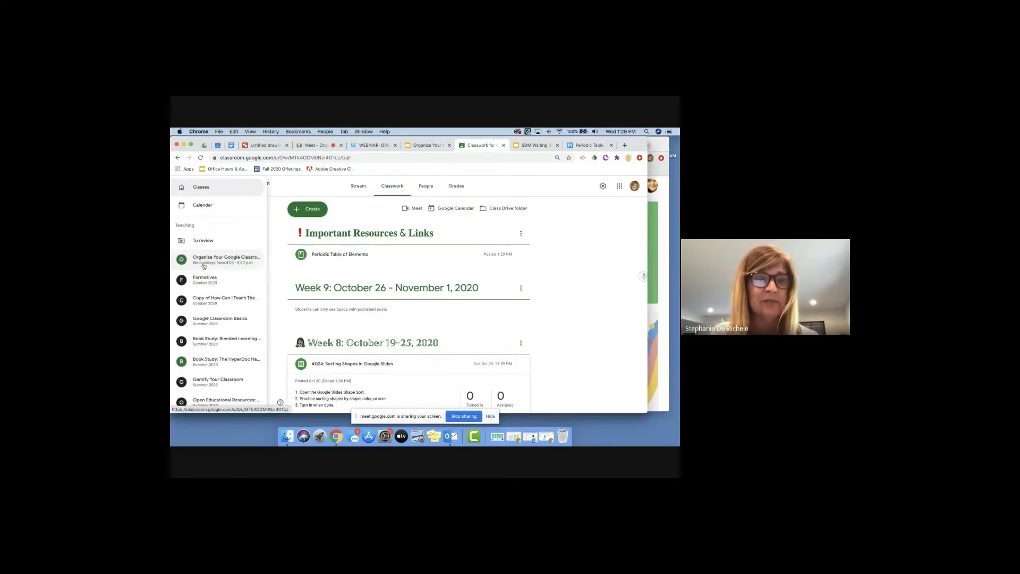
pyautogui.click(212, 319)
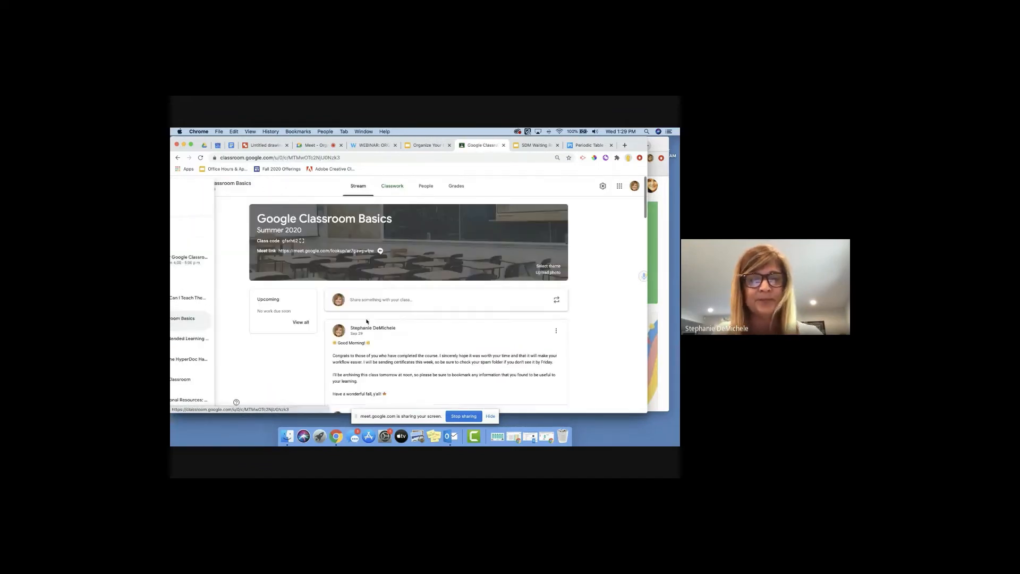
pyautogui.click(392, 185)
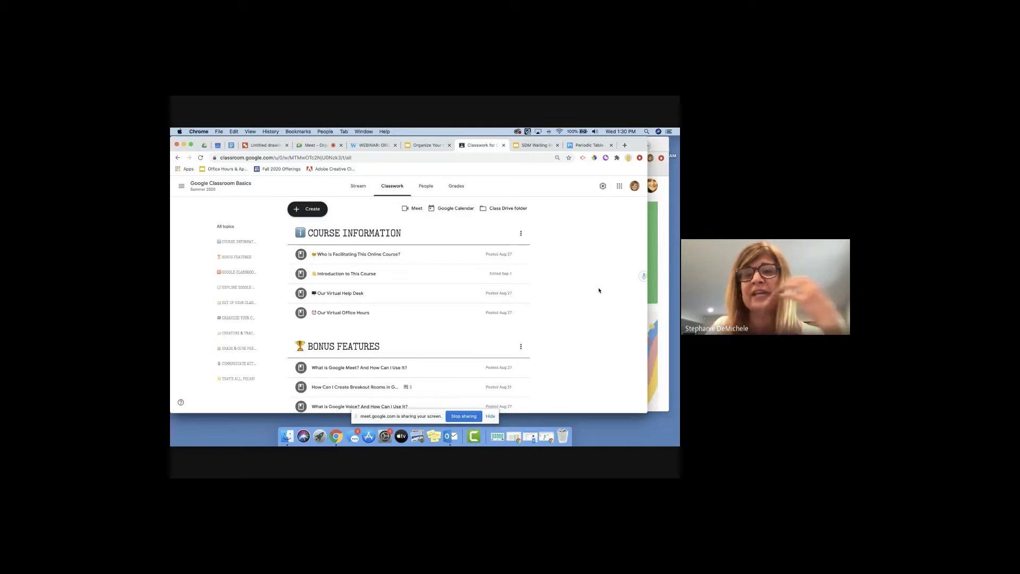
# - Examine how the Google Classroom Basics class arranges its topics, resource materials and numbered assignments
pyautogui.scroll(-3, 599, 290)
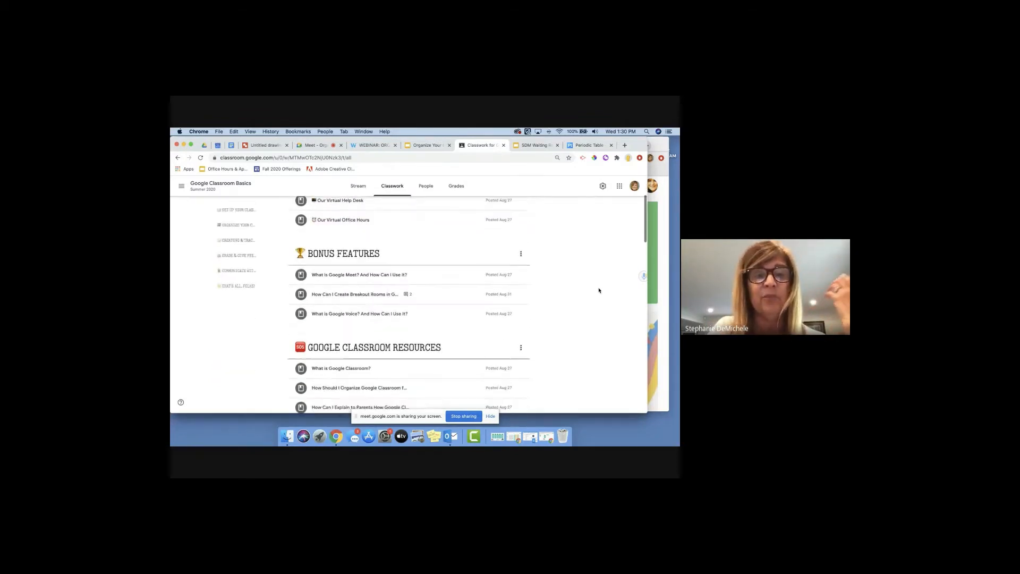
pyautogui.scroll(-4, 598, 290)
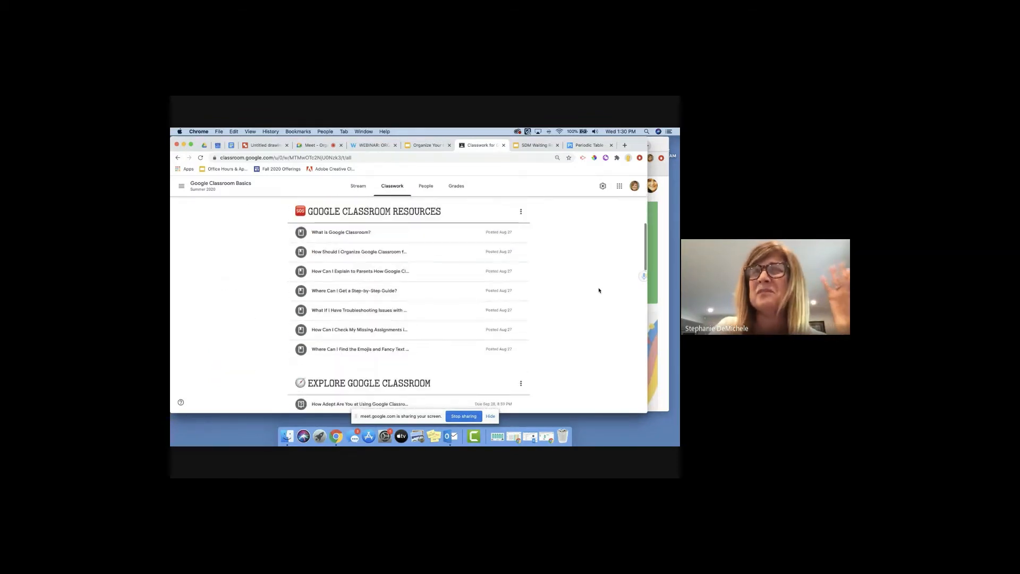
pyautogui.scroll(-3, 598, 290)
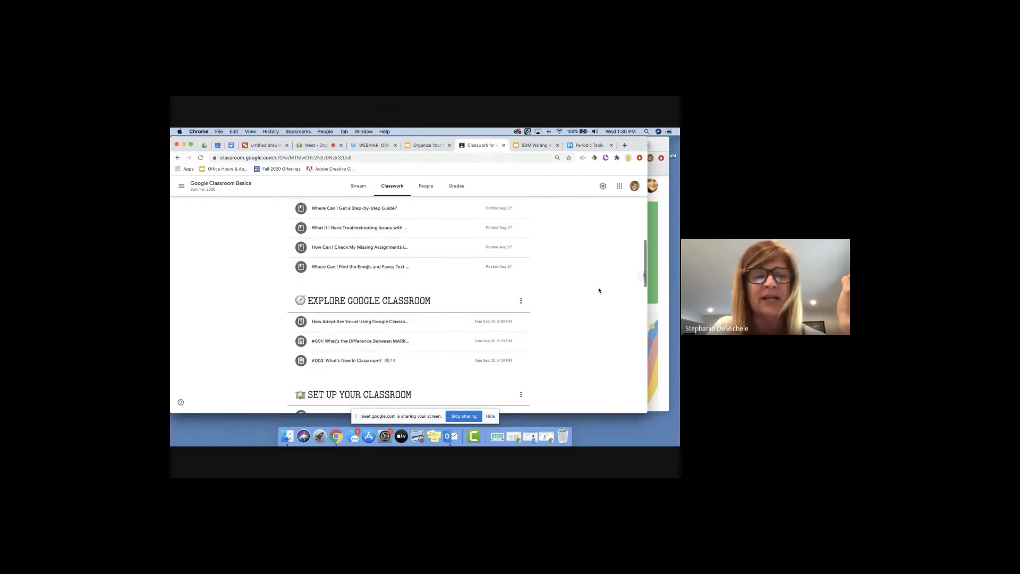
pyautogui.scroll(-2, 599, 290)
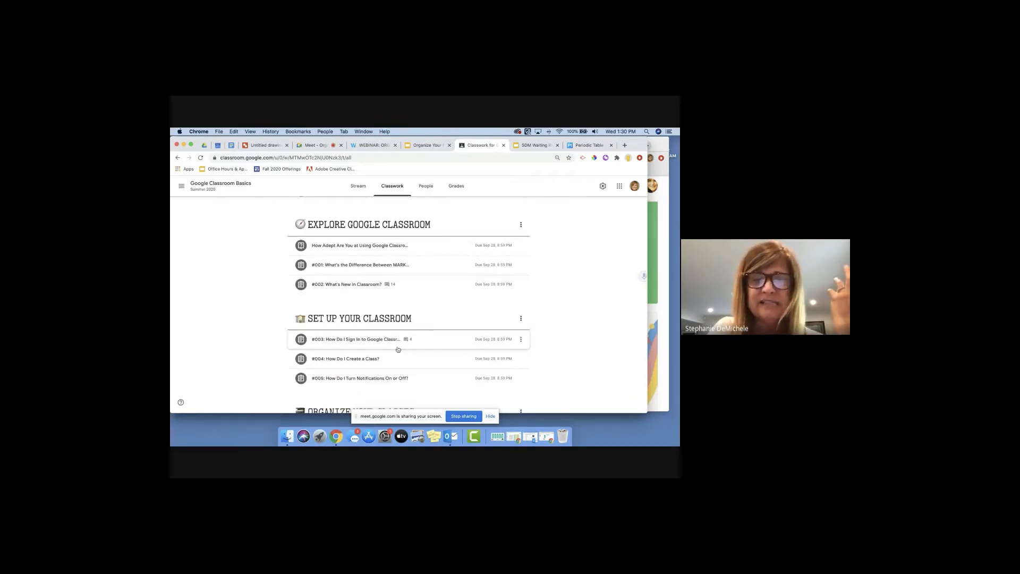
pyautogui.scroll(-5, 396, 345)
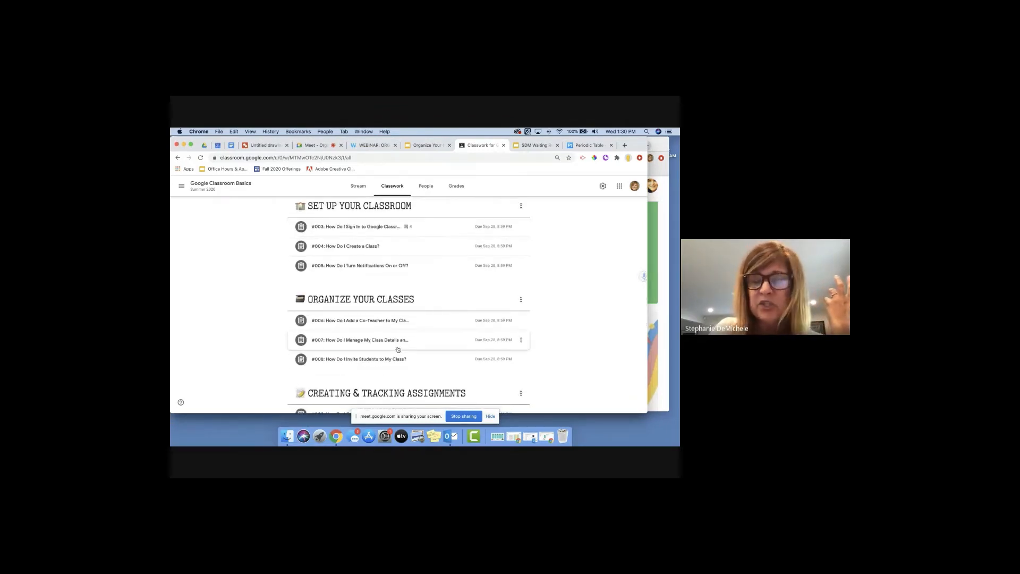
pyautogui.scroll(-5, 399, 354)
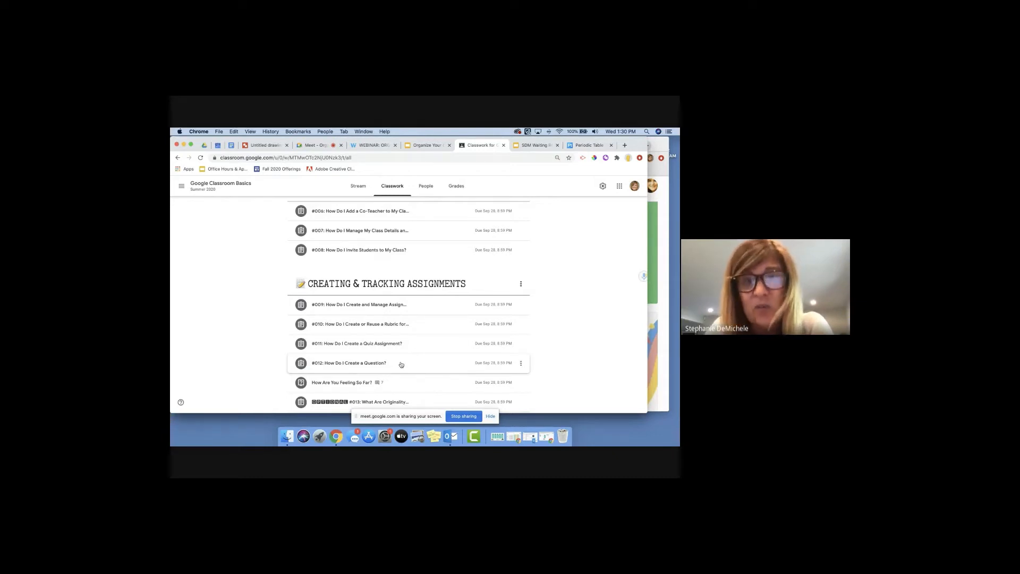
pyautogui.scroll(-5, 401, 365)
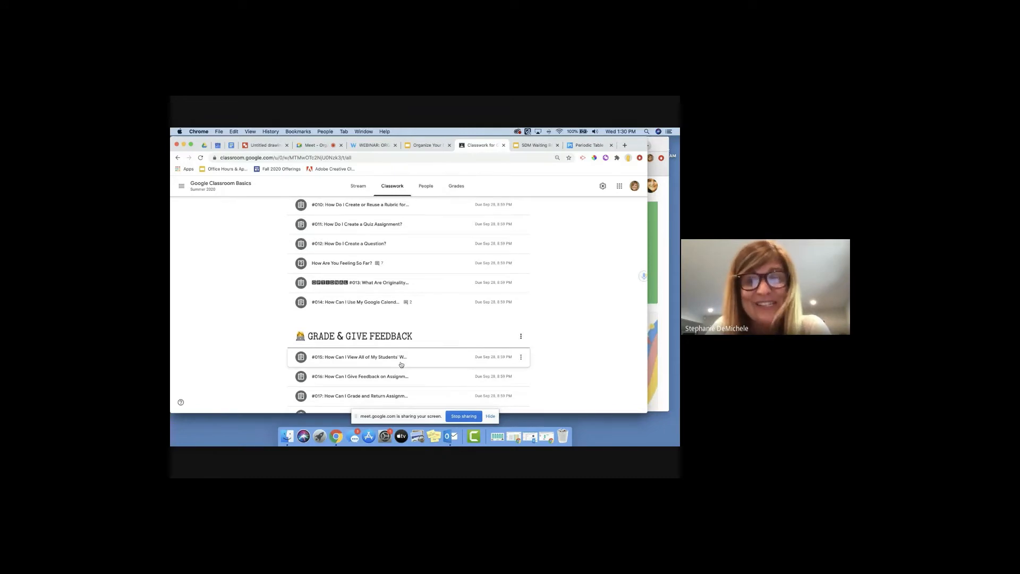
pyautogui.scroll(-2, 401, 365)
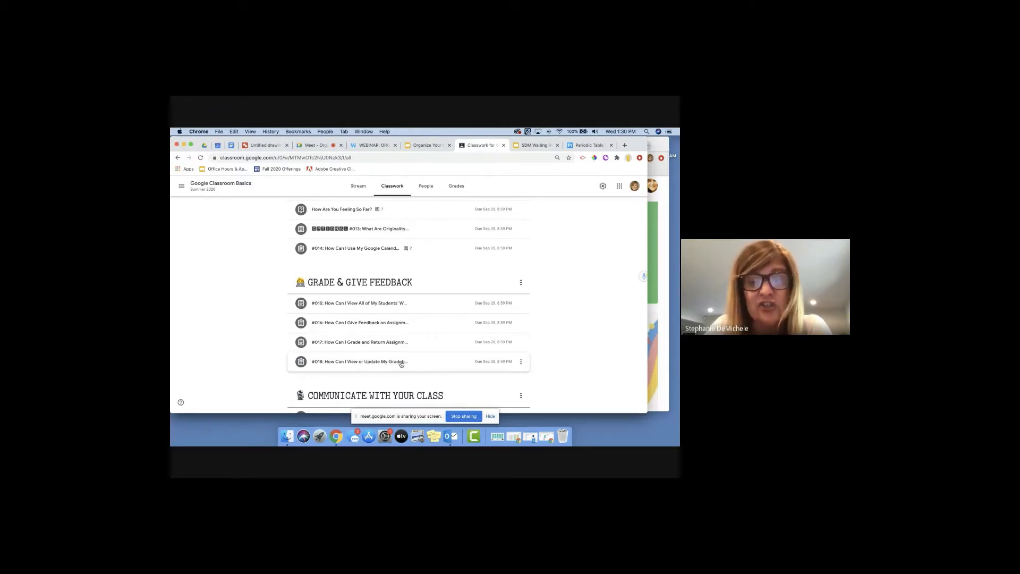
pyautogui.scroll(-3, 401, 364)
pyautogui.scroll(10, 401, 364)
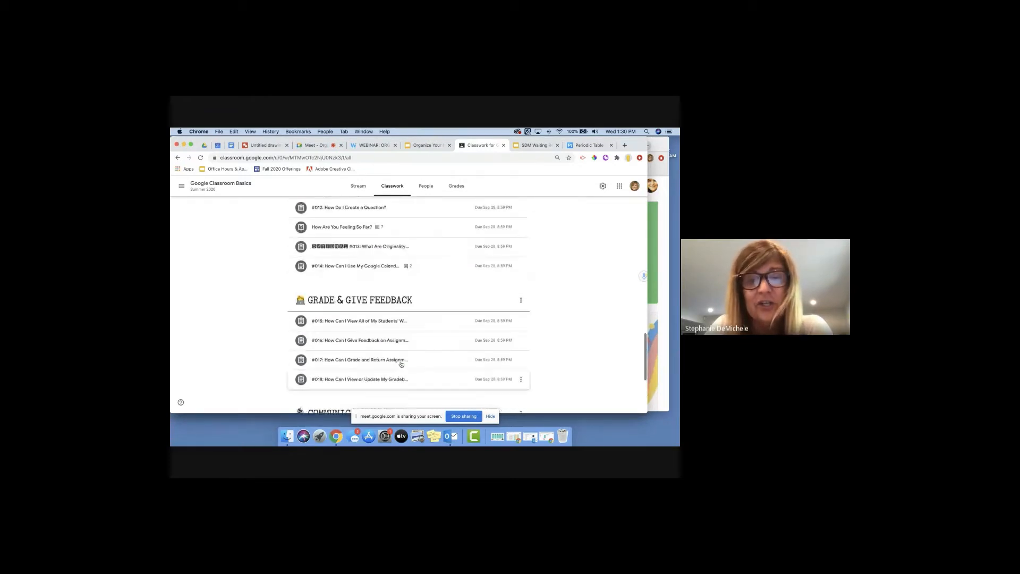
pyautogui.scroll(10, 401, 365)
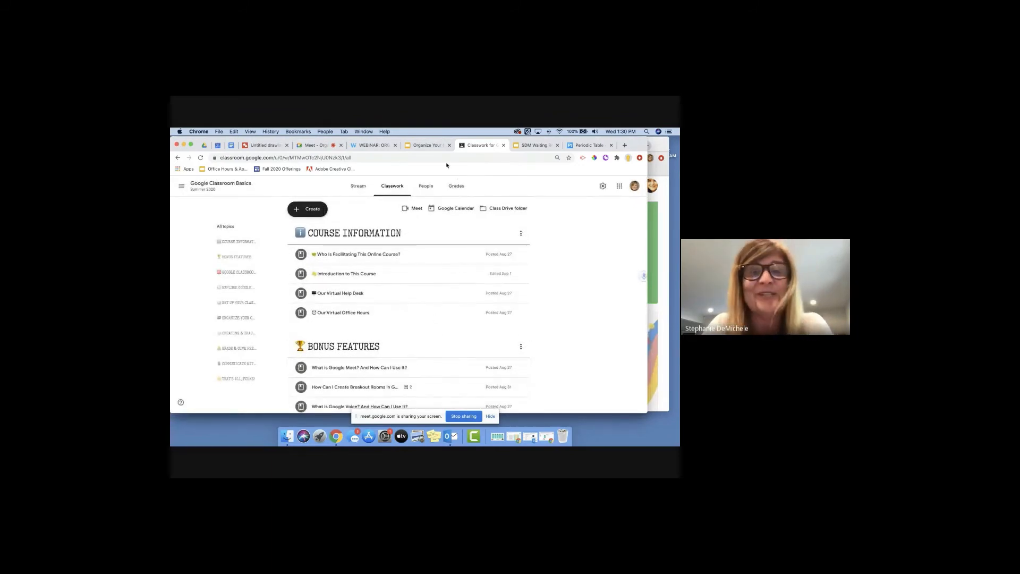
# - Reopen the Classwork page of Organize Your Google Classroom, and advance the presentation to the slide on introducing weekly topics with a video
pyautogui.click(182, 186)
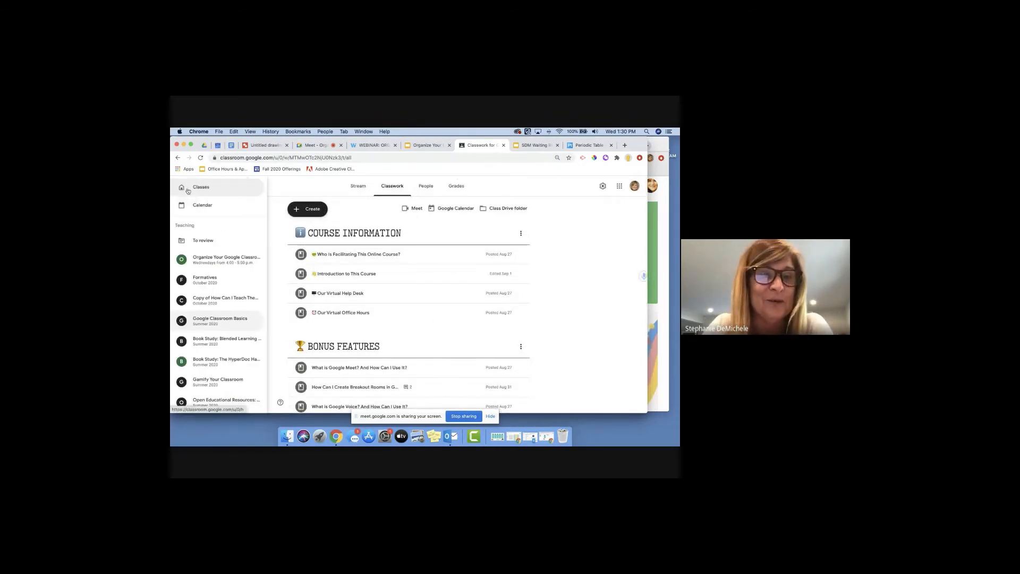
pyautogui.click(226, 259)
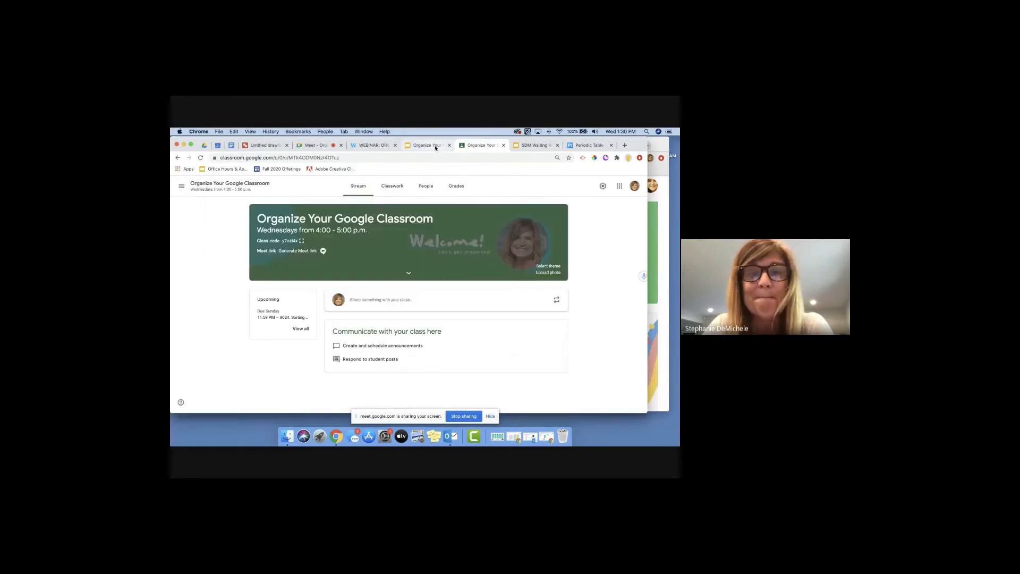
pyautogui.click(392, 186)
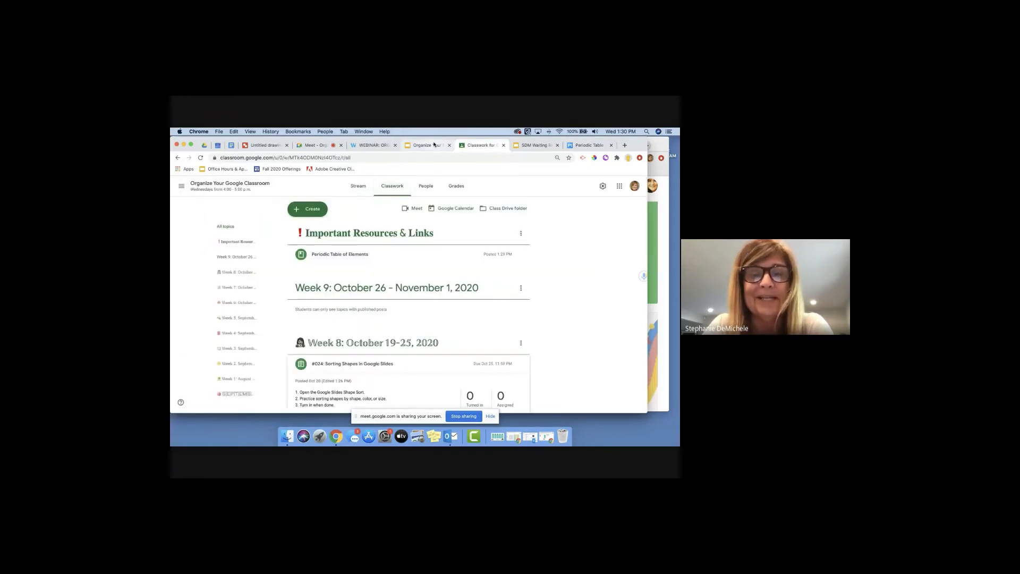
pyautogui.click(428, 145)
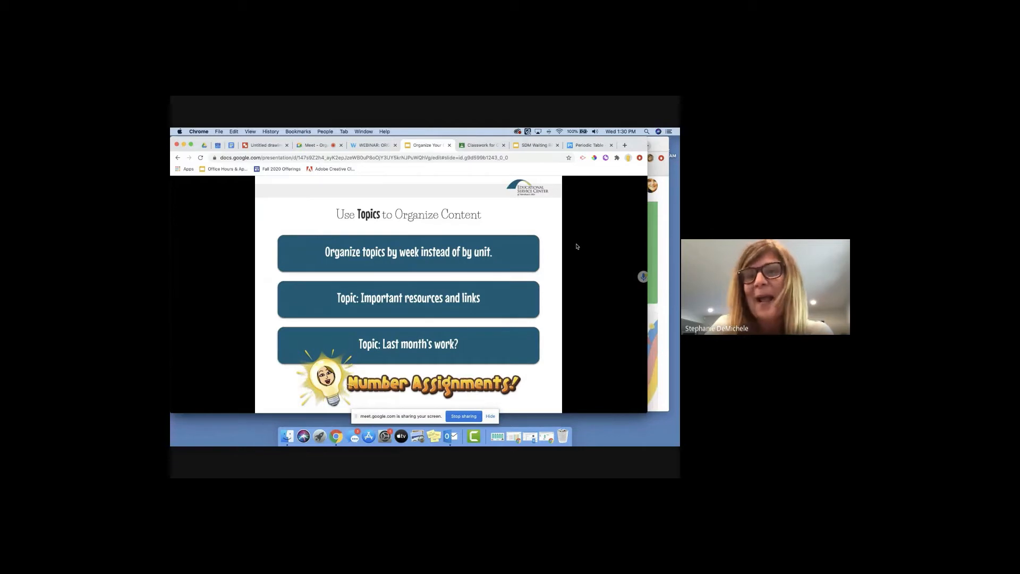
pyautogui.press('Right')
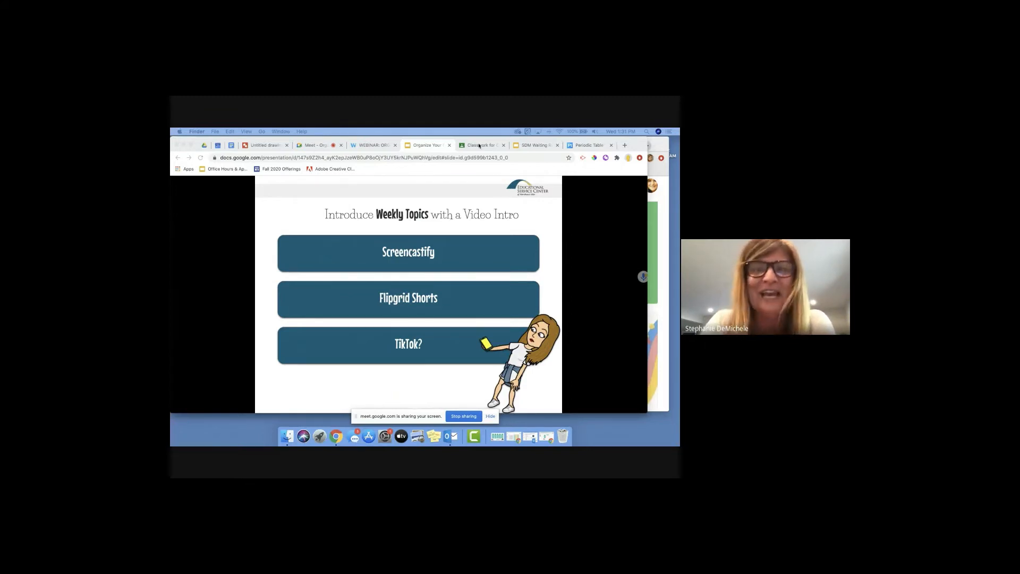
# - Switch back to Google Classroom and open the Classwork page of the class "Book Study: The HyperDoc Handbook"
pyautogui.click(479, 146)
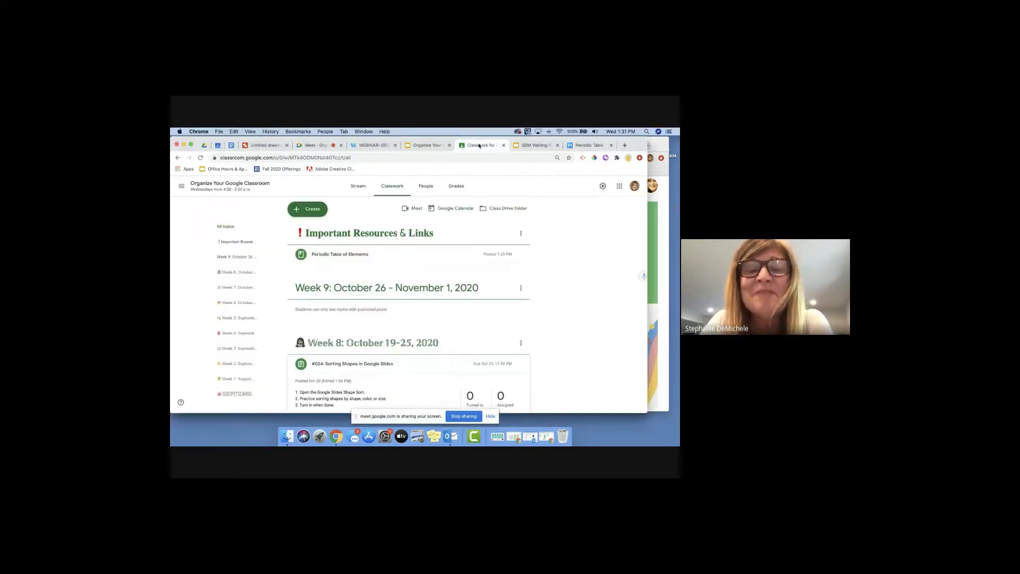
pyautogui.click(181, 190)
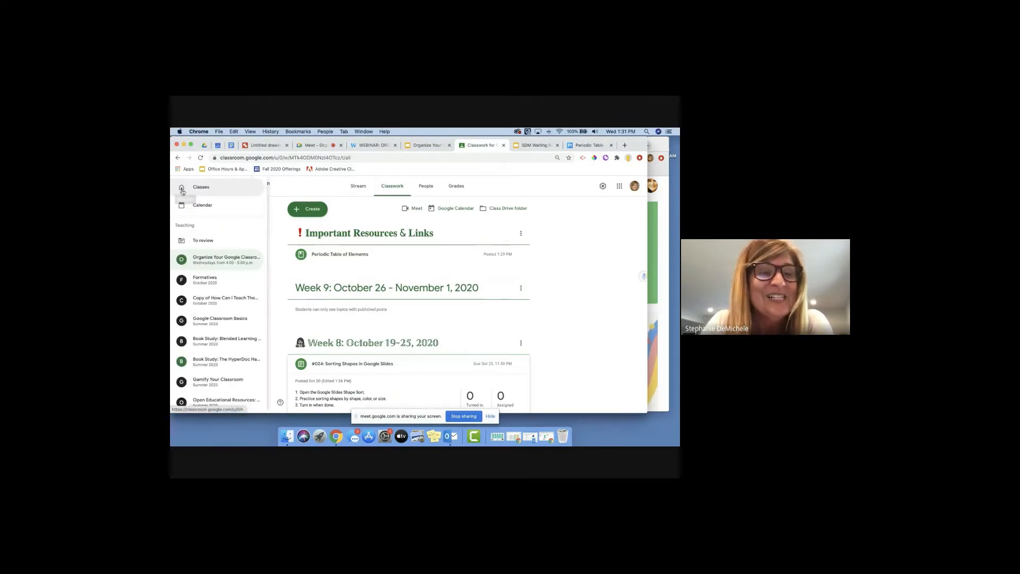
pyautogui.scroll(-2, 209, 320)
pyautogui.click(208, 319)
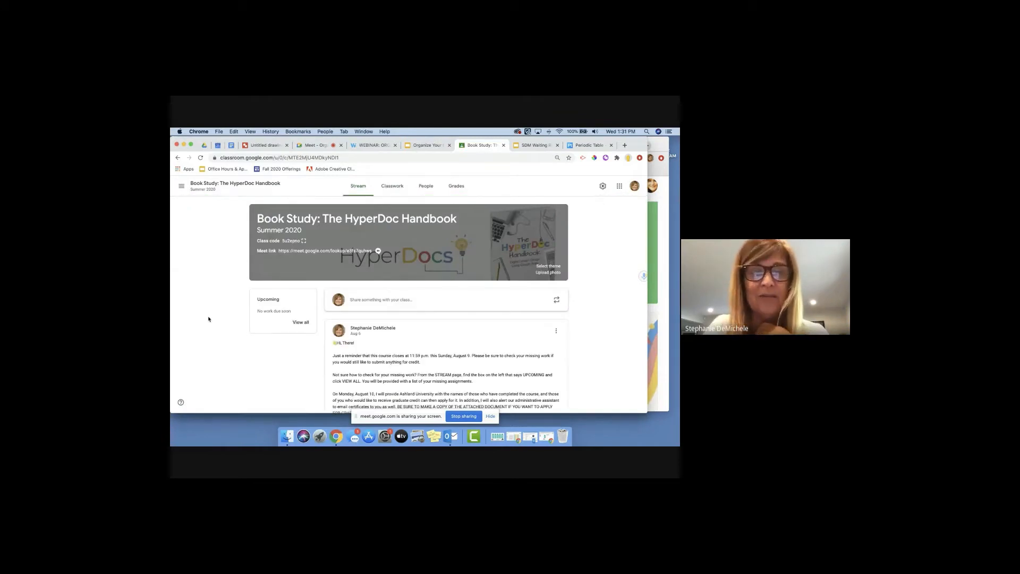
pyautogui.click(393, 189)
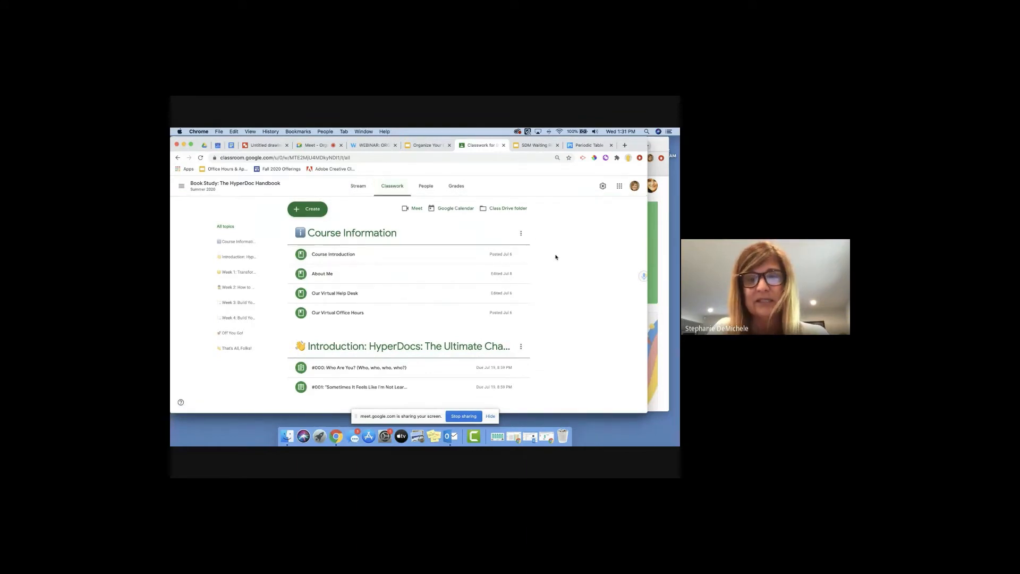
# - Open the Flipgrid Shorts video attached to the welcome material under Week 2: How to Create a HyperDoc, and play part of it
pyautogui.scroll(-8, 556, 257)
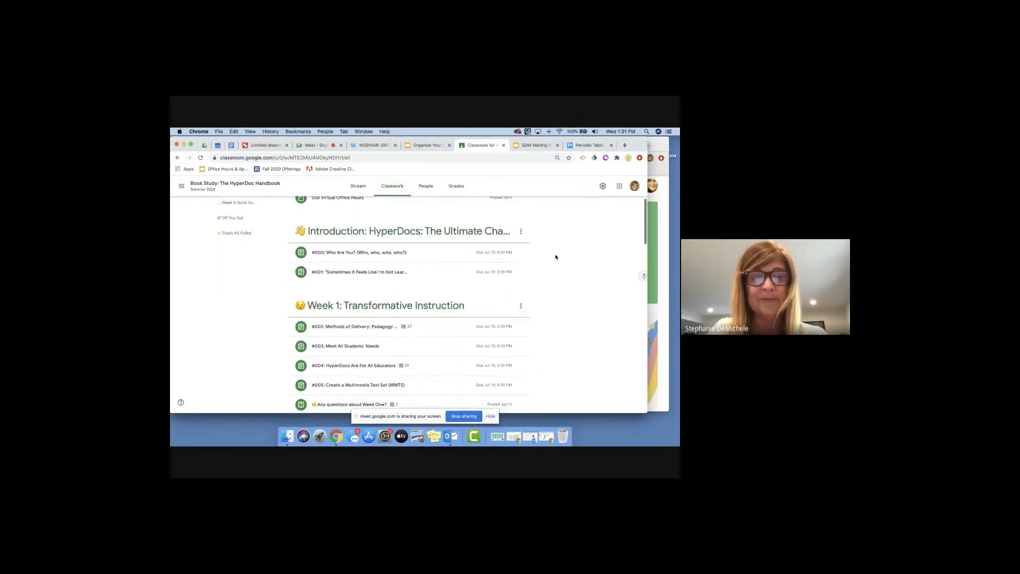
pyautogui.scroll(-3, 555, 257)
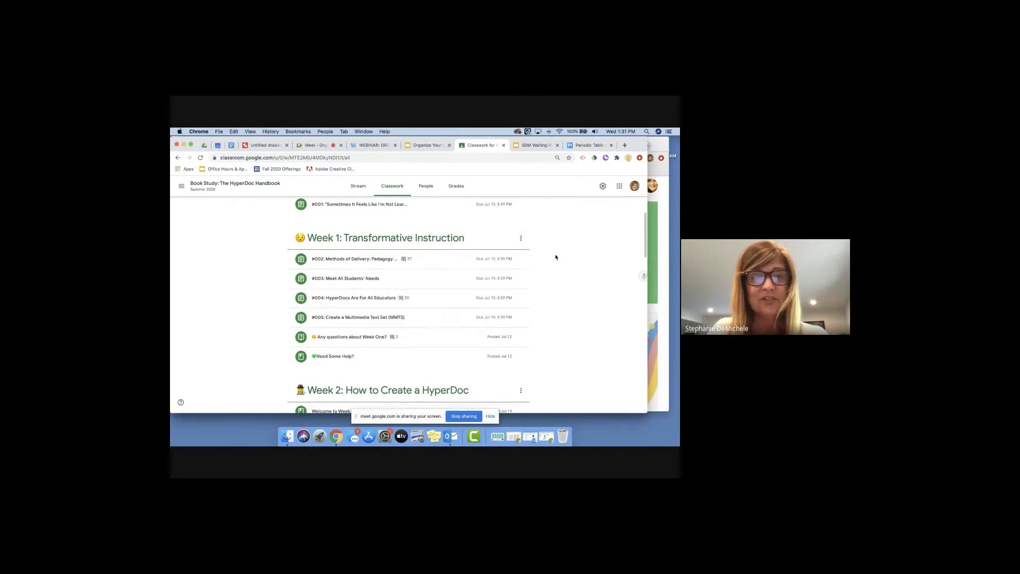
pyautogui.scroll(-3, 556, 257)
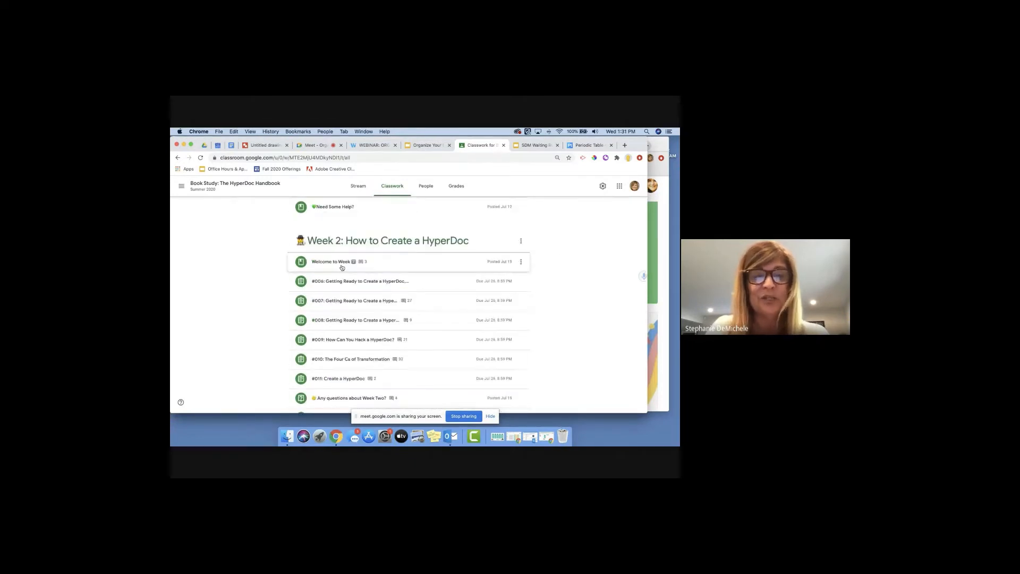
pyautogui.click(342, 265)
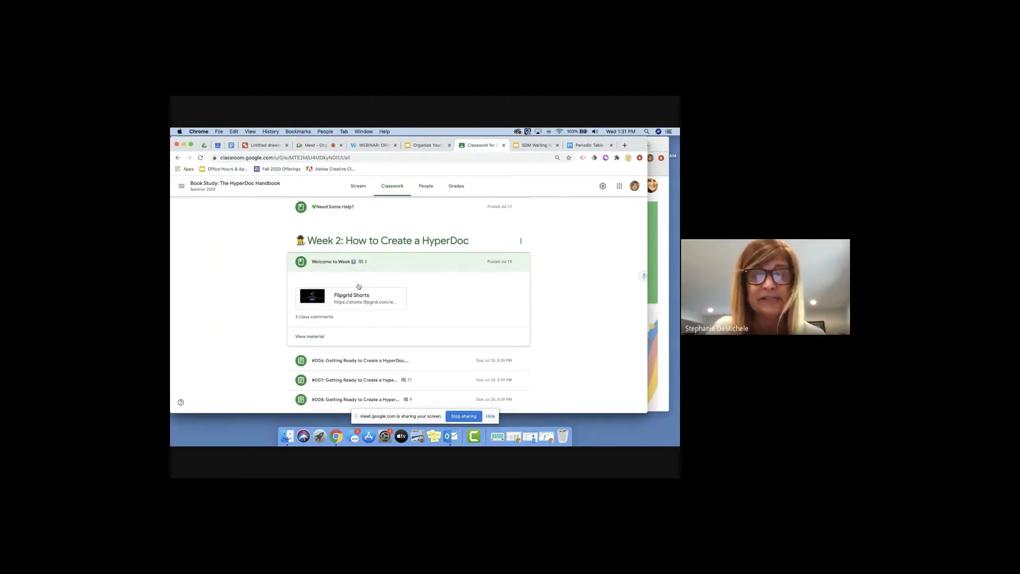
pyautogui.click(337, 303)
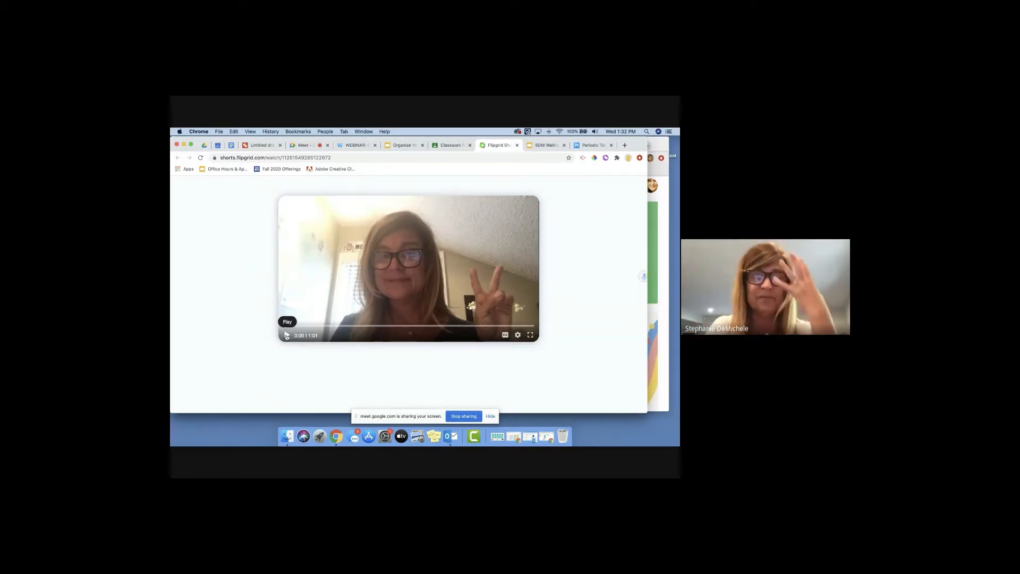
pyautogui.click(286, 335)
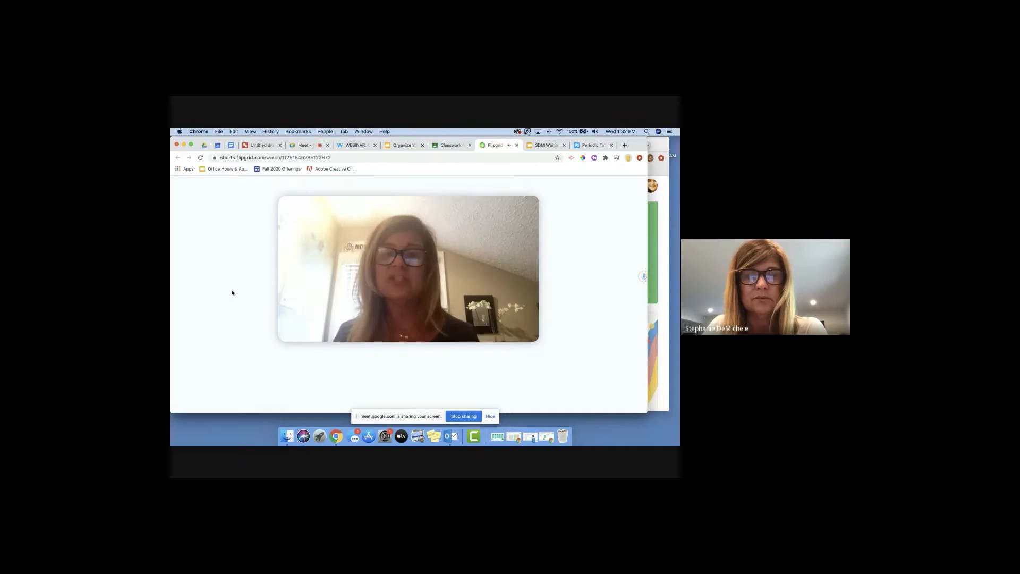
pyautogui.click(378, 267)
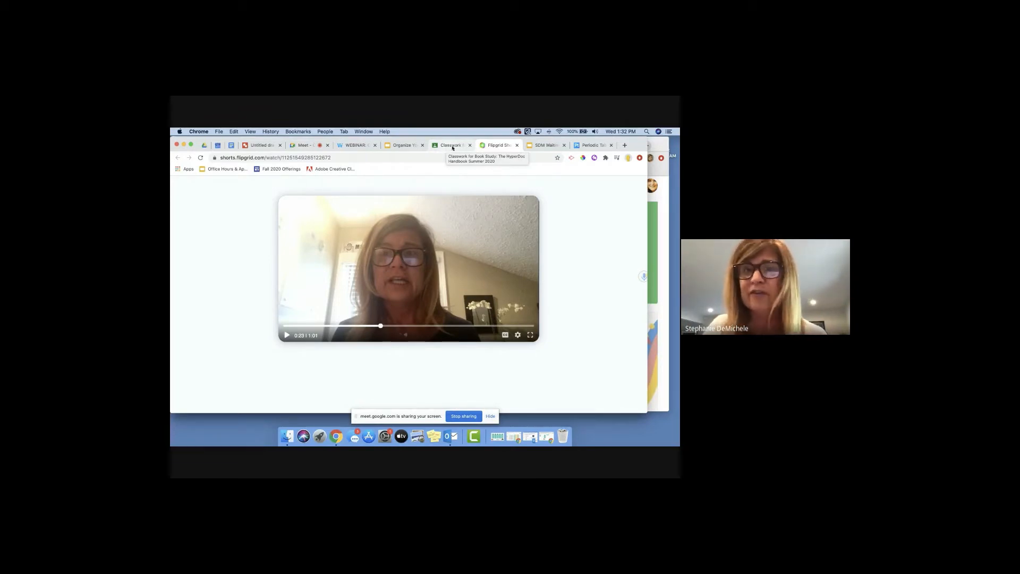
# - Go back to the presentation slide about introducing weekly topics with a video intro
pyautogui.click(443, 146)
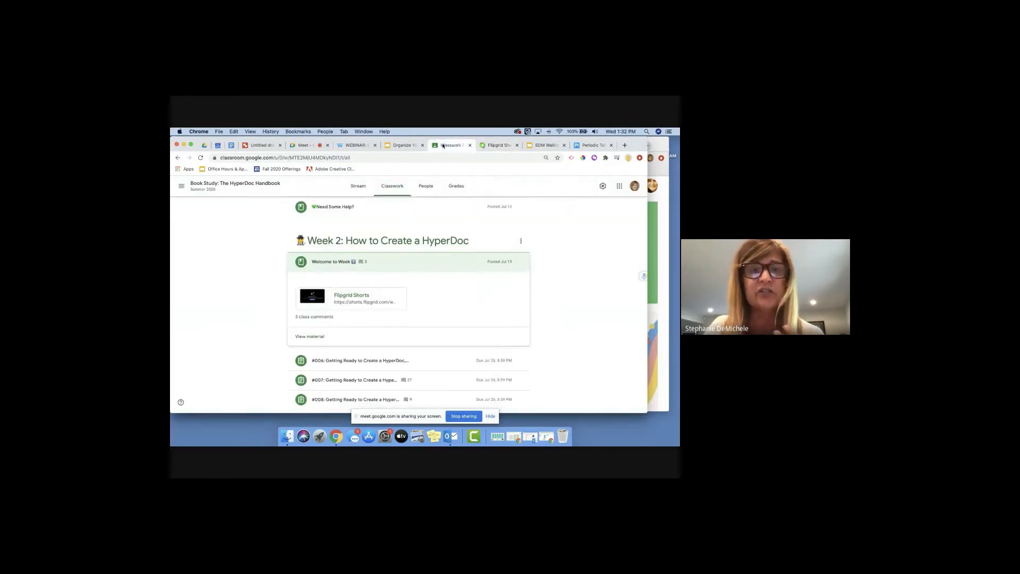
pyautogui.click(545, 146)
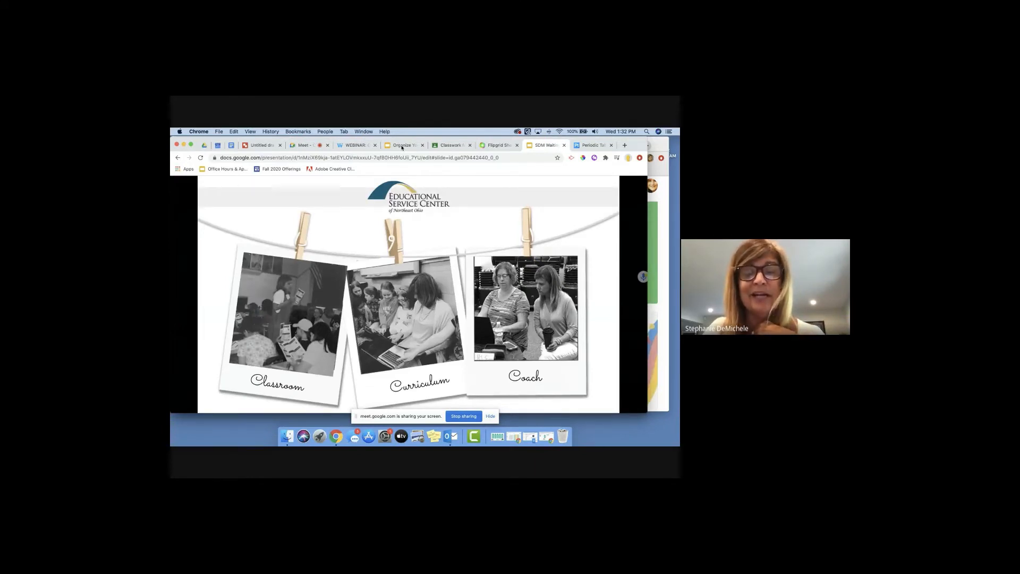
pyautogui.click(401, 146)
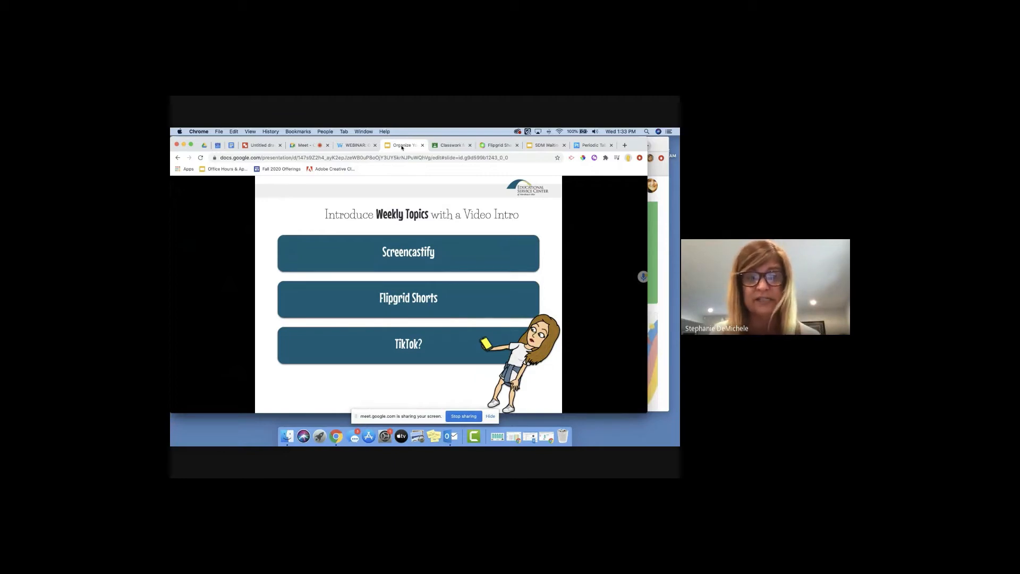
# - Load flipgrid.com in place of the Flipgrid Shorts video and enter the educator account
pyautogui.click(495, 146)
pyautogui.click(378, 158)
pyautogui.write('flipgrid.com')
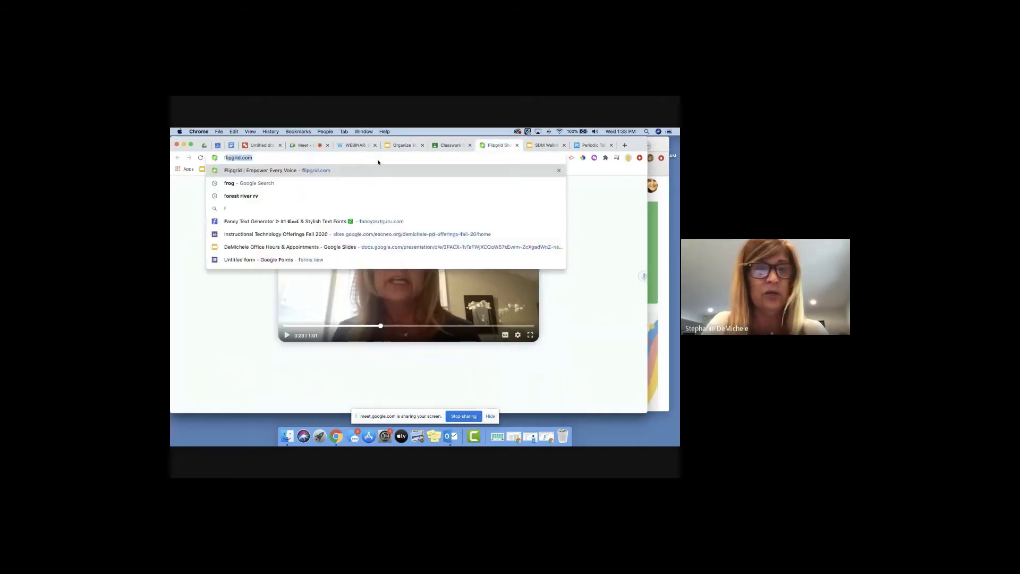
pyautogui.press('Return')
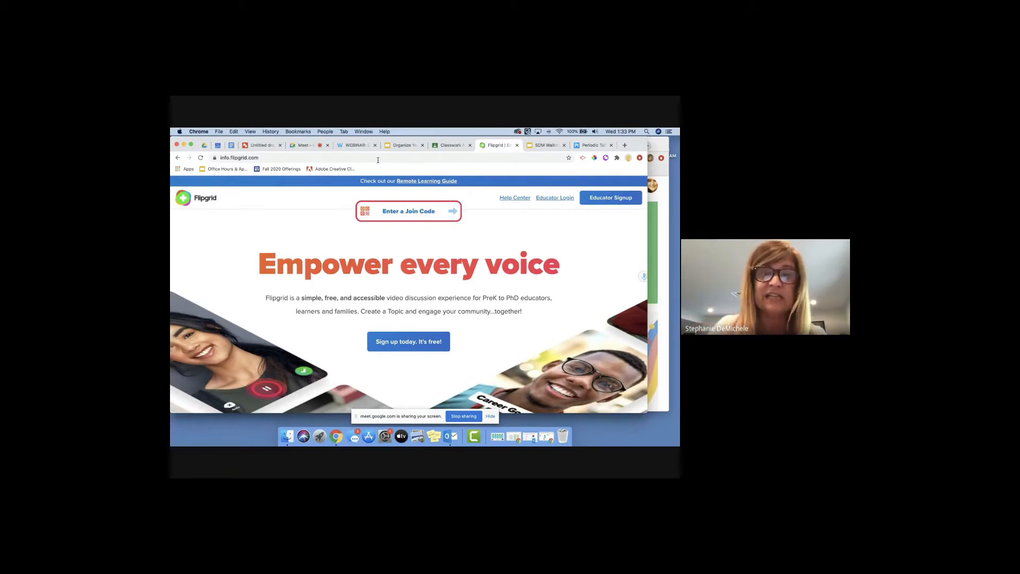
pyautogui.click(553, 198)
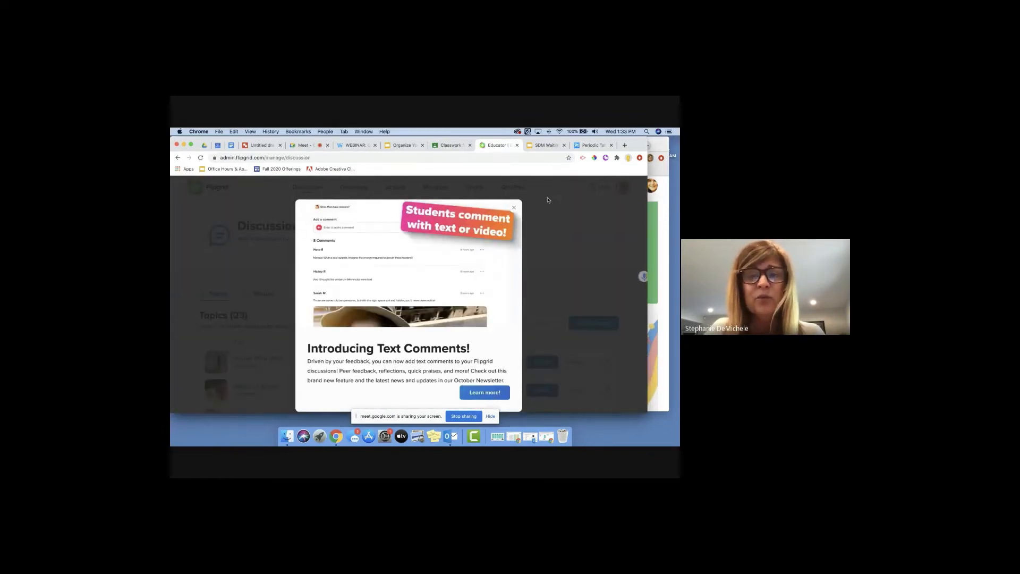
# - Dismiss the text comments announcement and look through the recorded videos on the Flipgrid Shorts page
pyautogui.click(513, 208)
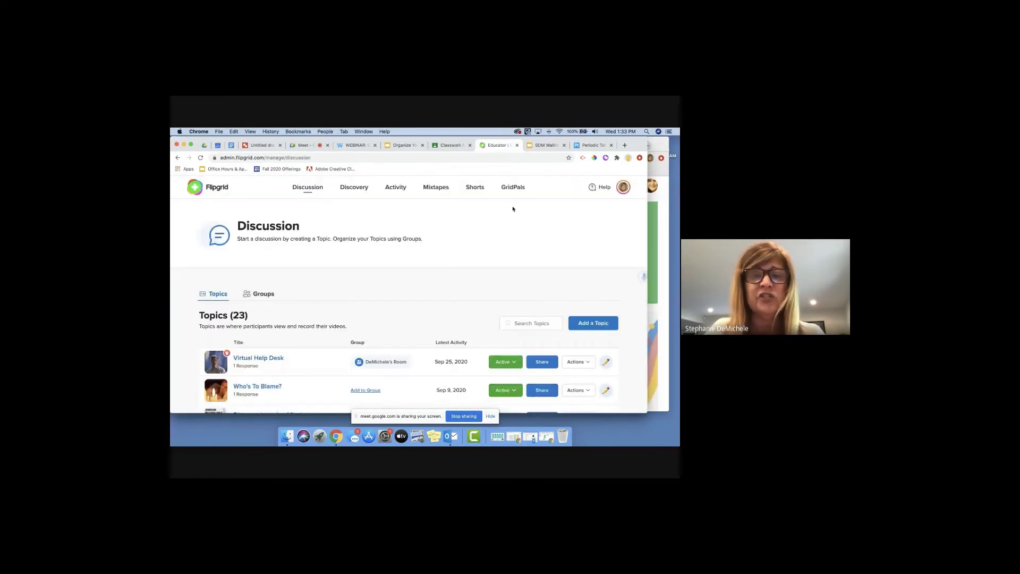
pyautogui.click(475, 189)
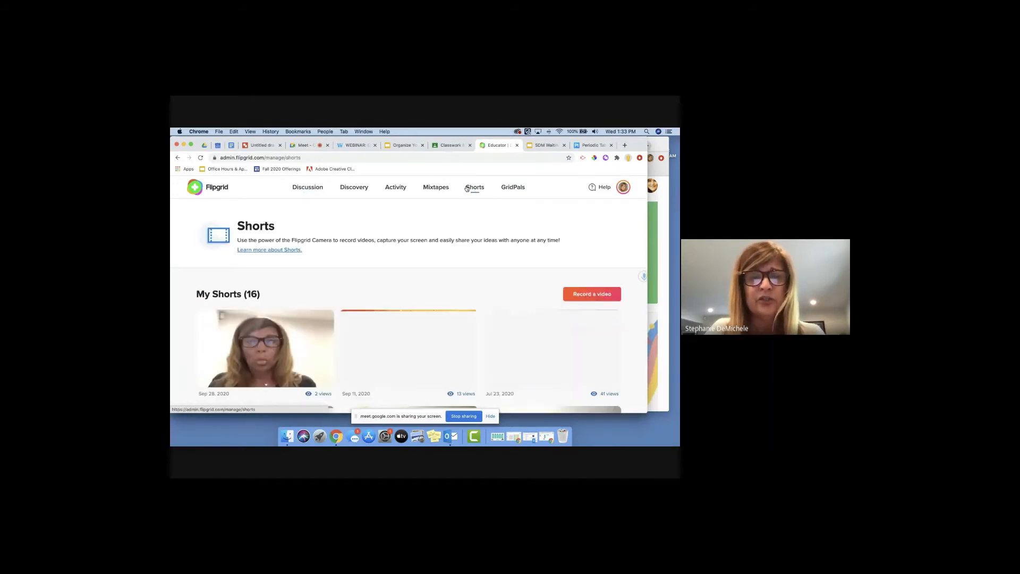
pyautogui.scroll(-5, 504, 269)
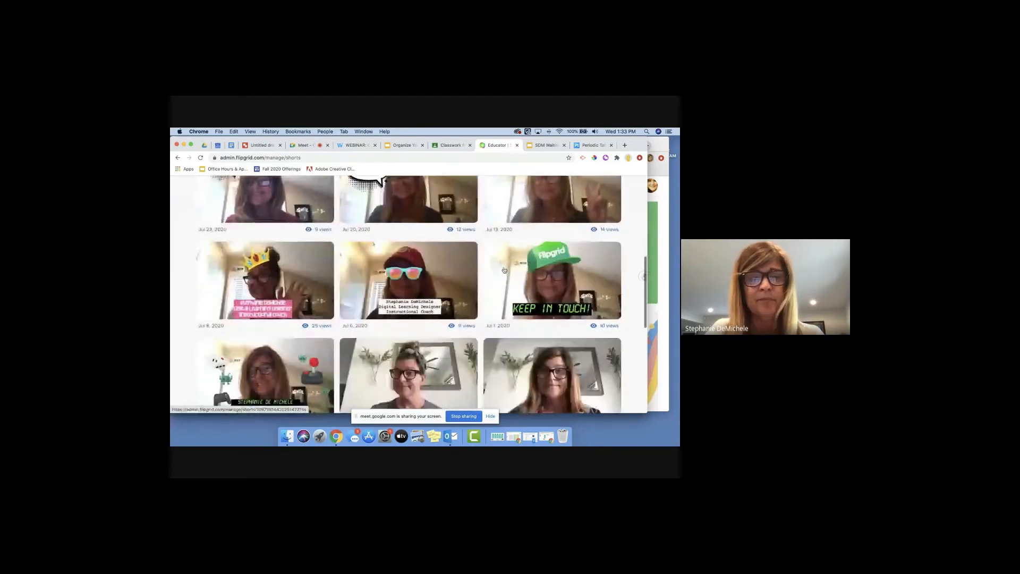
pyautogui.scroll(-3, 504, 269)
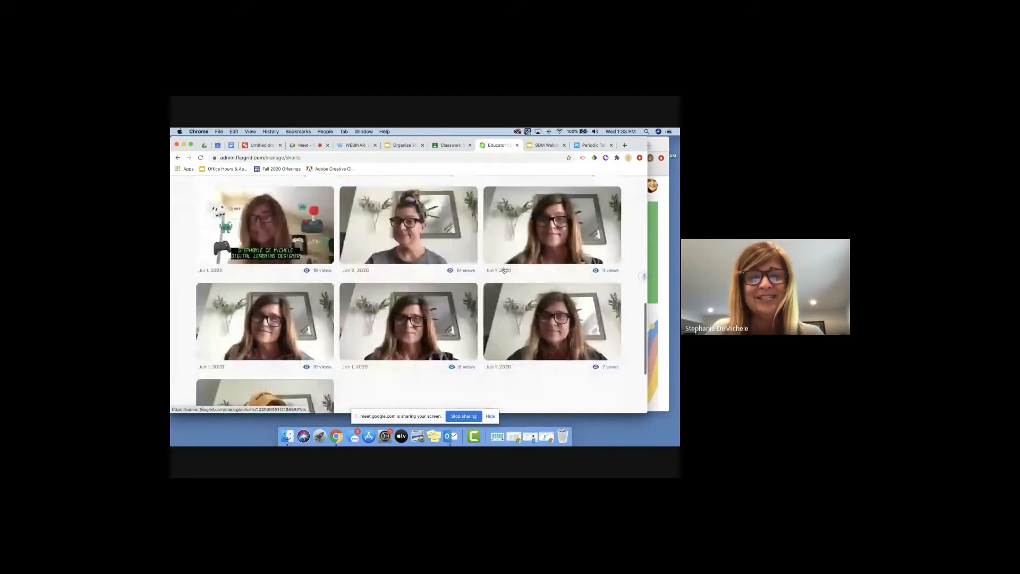
pyautogui.scroll(-1, 424, 234)
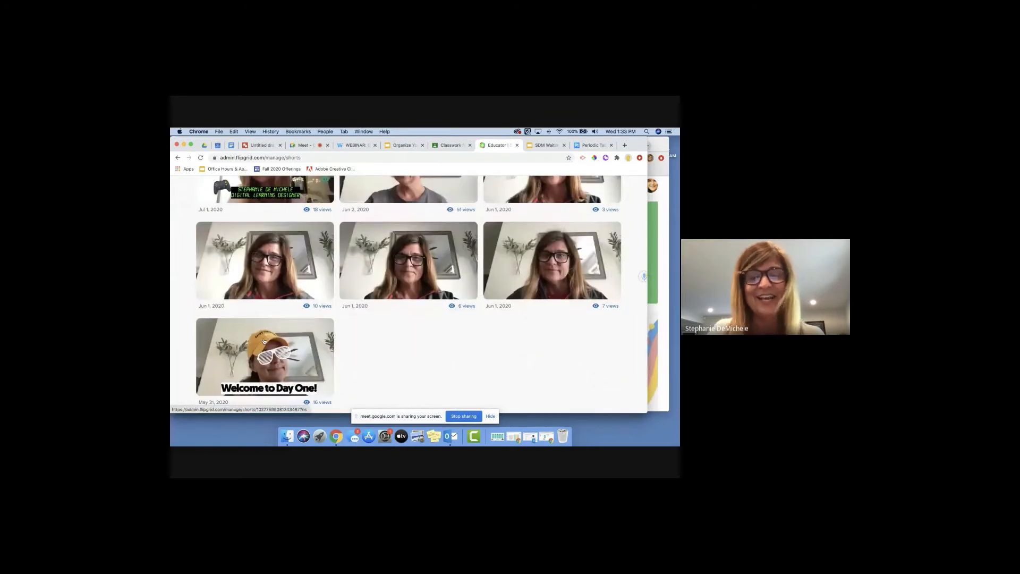
pyautogui.scroll(10, 424, 236)
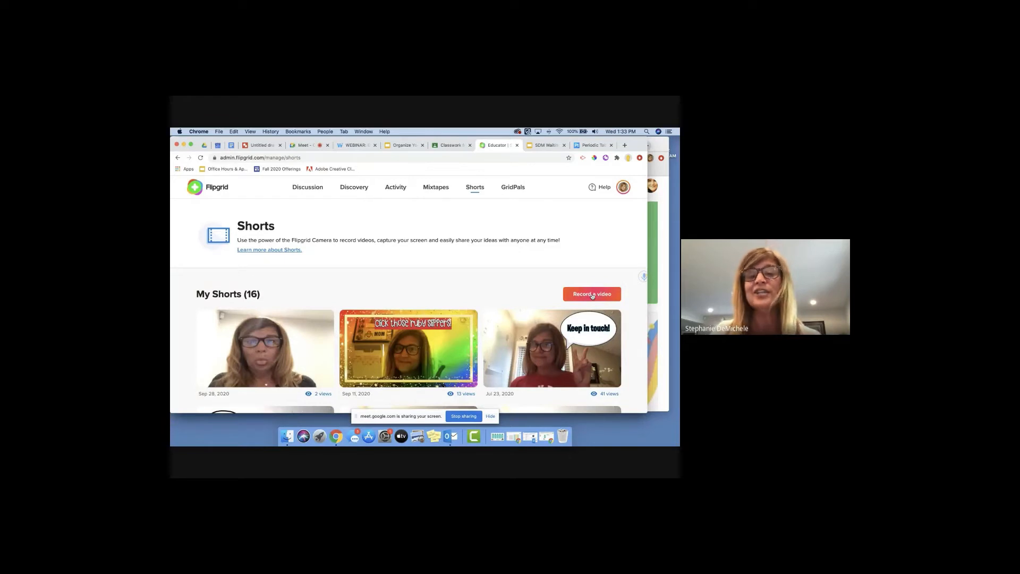
# - View the sharing options of the "Click those ruby slippers!" short, and close Flipgrid to return to the video intro slide
pyautogui.click(440, 339)
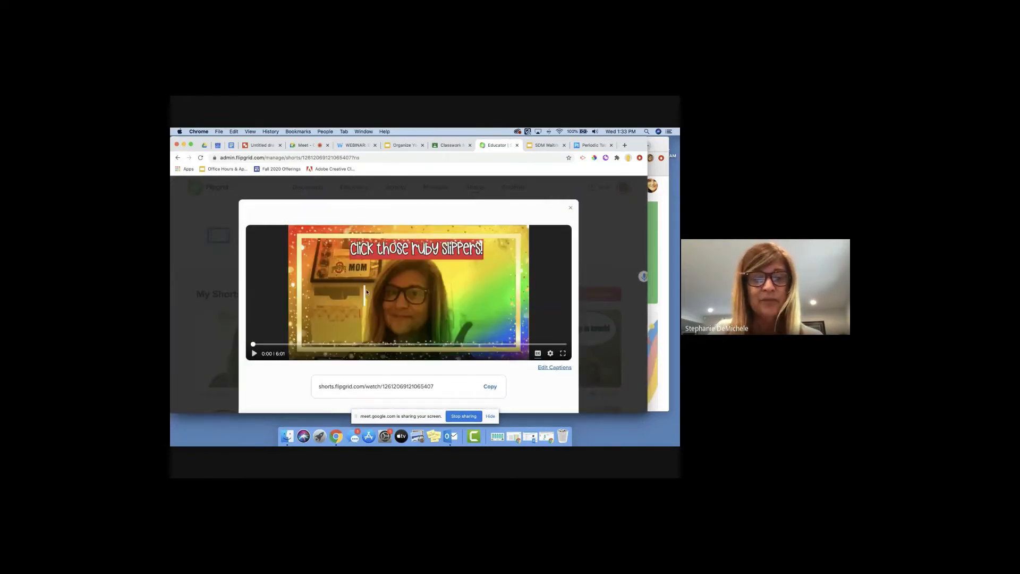
pyautogui.scroll(-3, 419, 303)
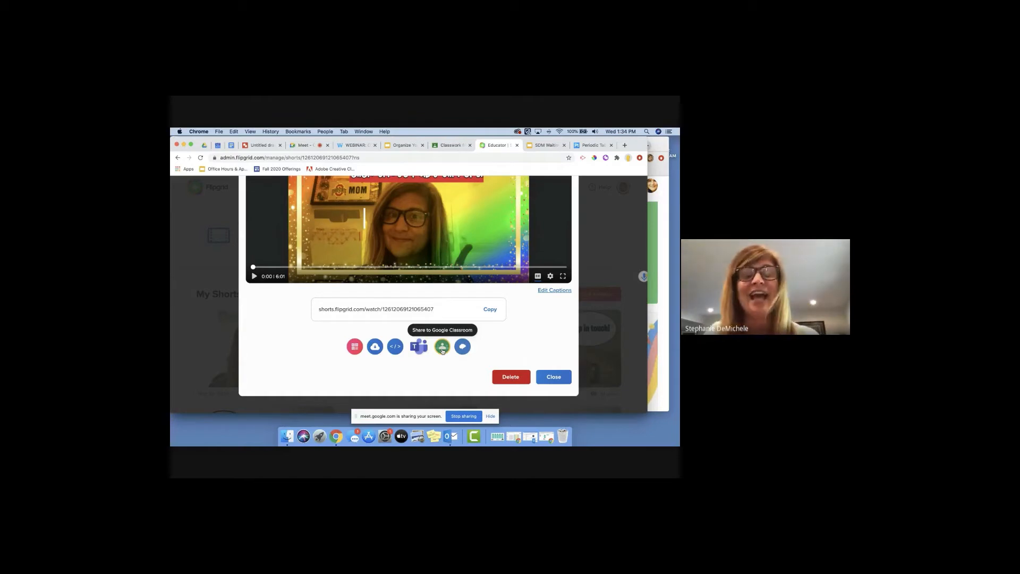
pyautogui.click(517, 145)
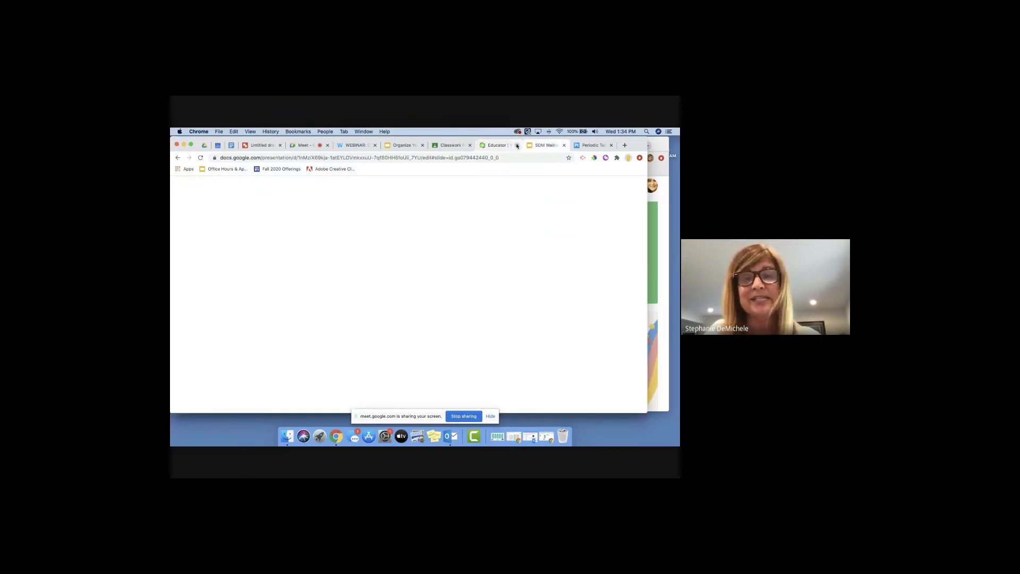
pyautogui.click(408, 145)
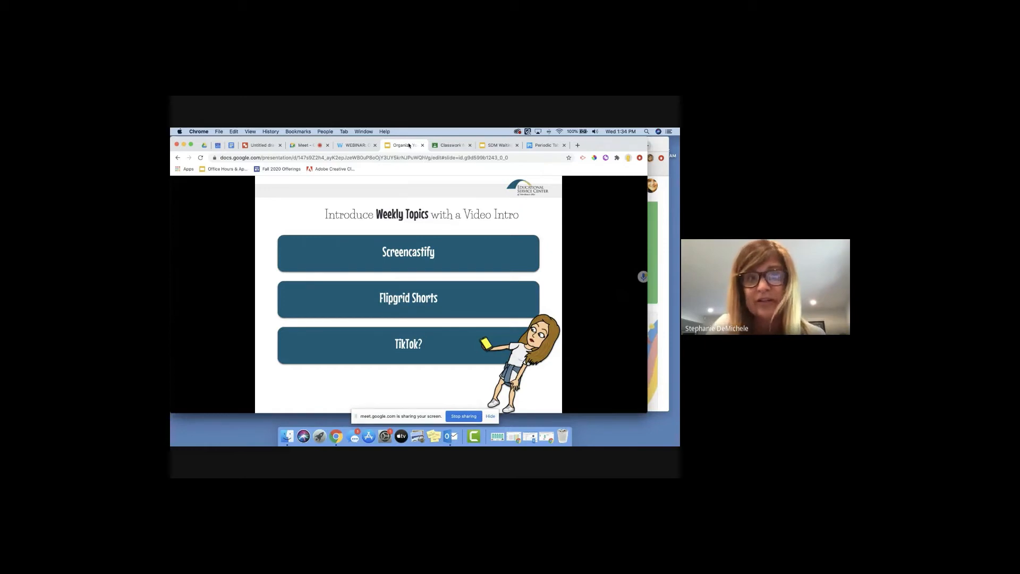
# - Switch to the webinar's Wakelet collection and open the #teachersoftiktok article on using TikTok in the classroom
pyautogui.click(350, 145)
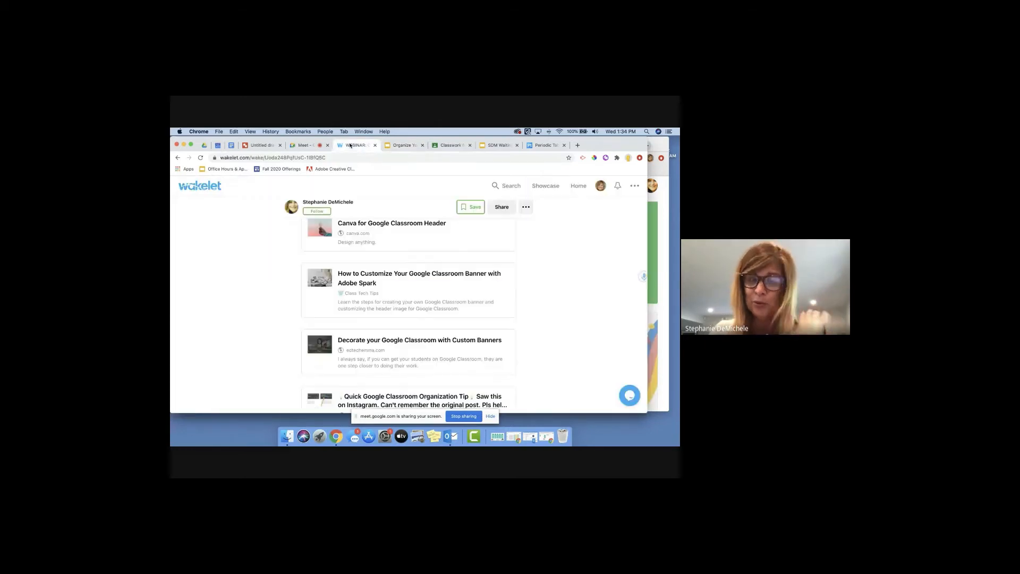
pyautogui.scroll(-5, 587, 285)
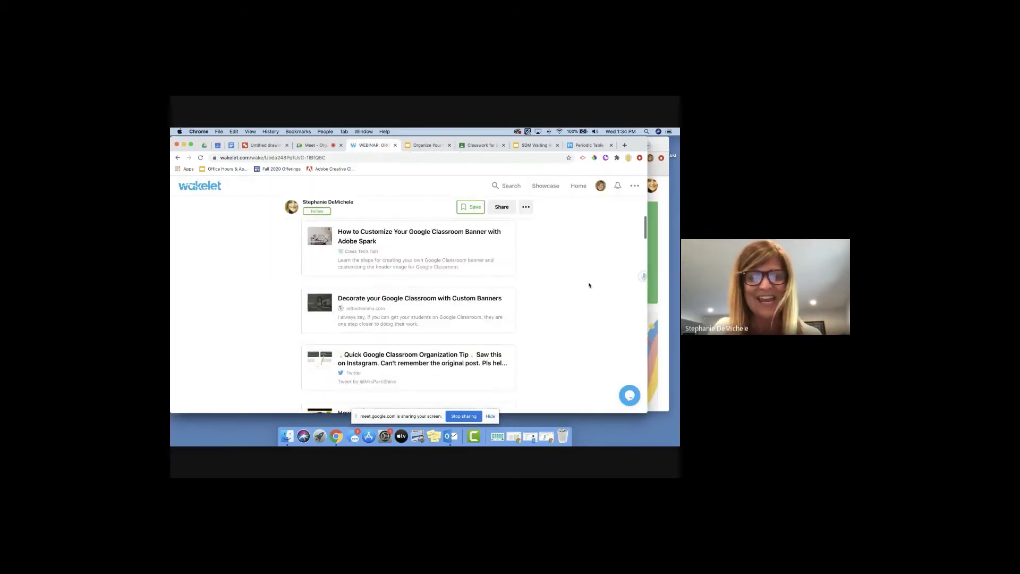
pyautogui.scroll(-5, 589, 285)
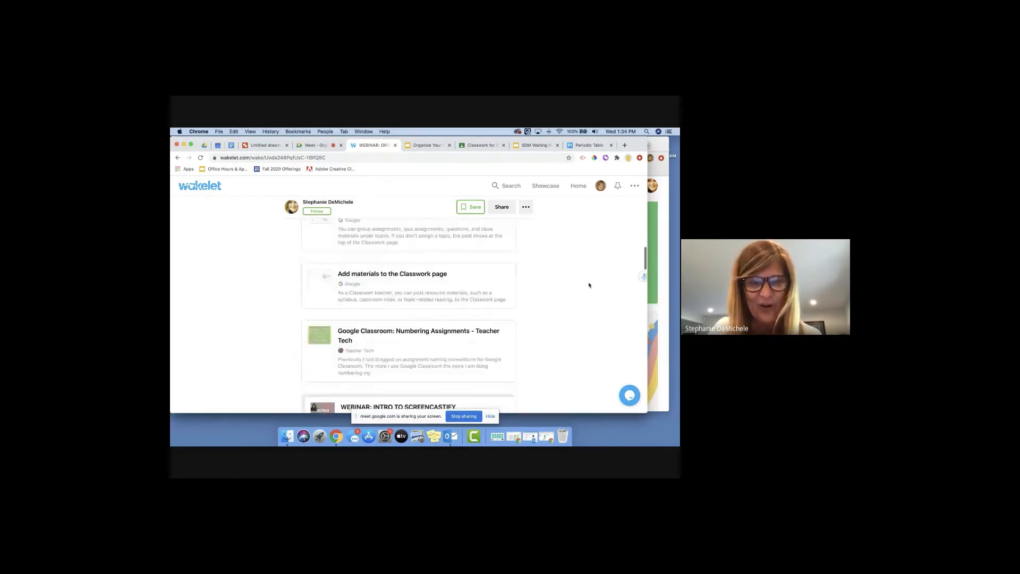
pyautogui.scroll(-6, 588, 285)
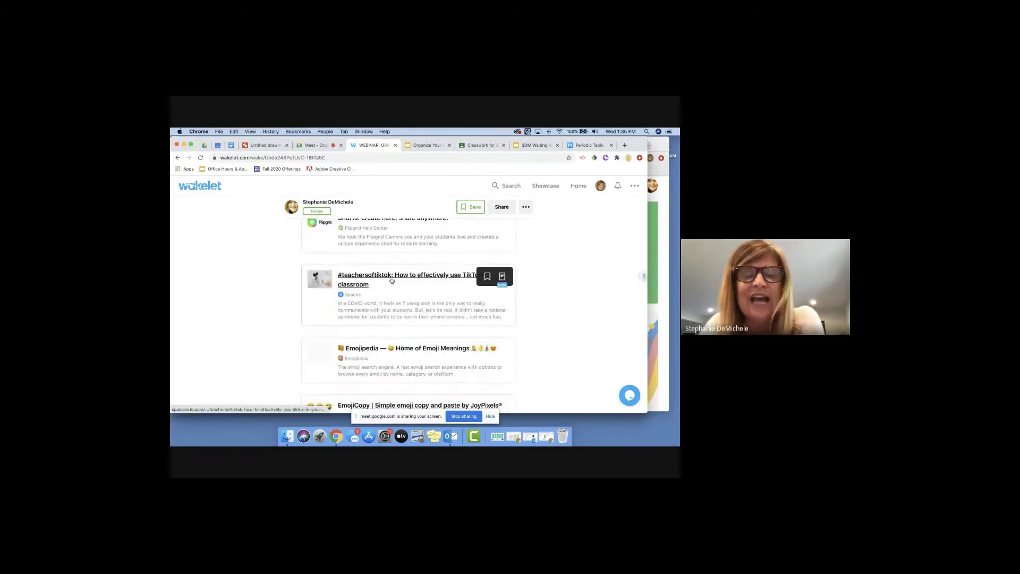
pyautogui.click(392, 280)
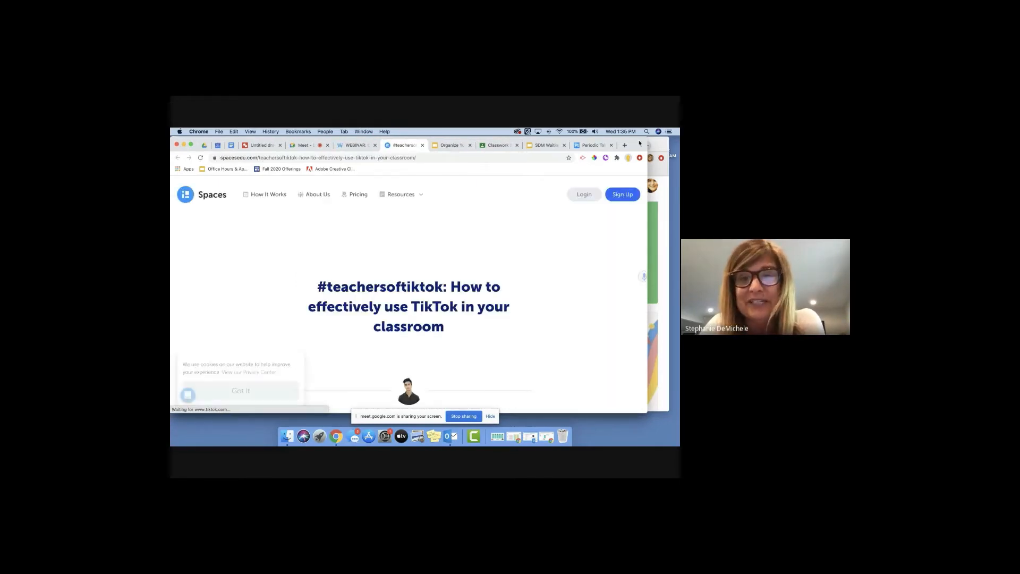
# - Skim the TikTok article down to the section on Brooke Rogers, dismissing the Spaces chat pop-up, and close the article
pyautogui.scroll(-3, 481, 256)
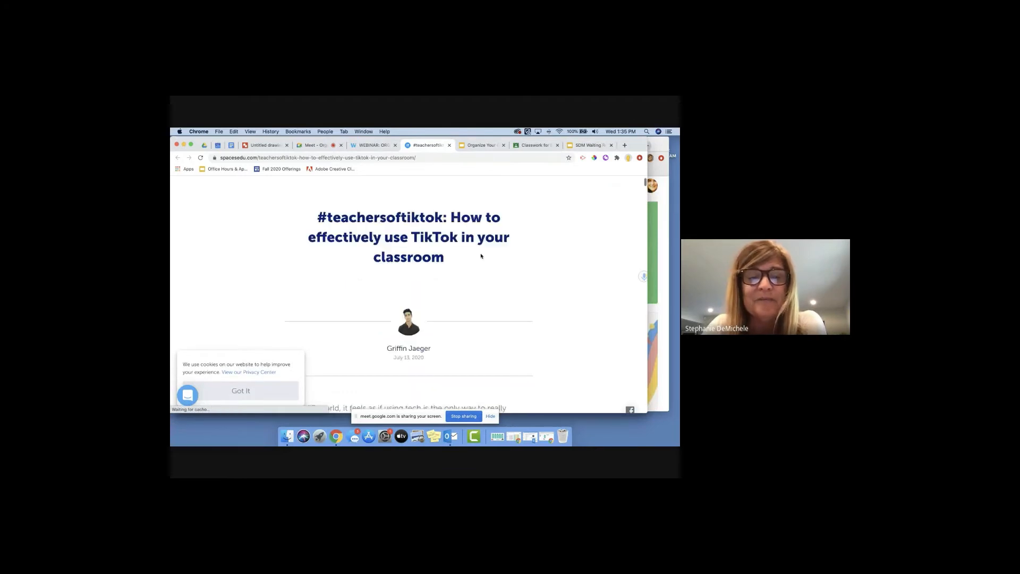
pyautogui.scroll(-5, 481, 256)
pyautogui.scroll(-9, 481, 256)
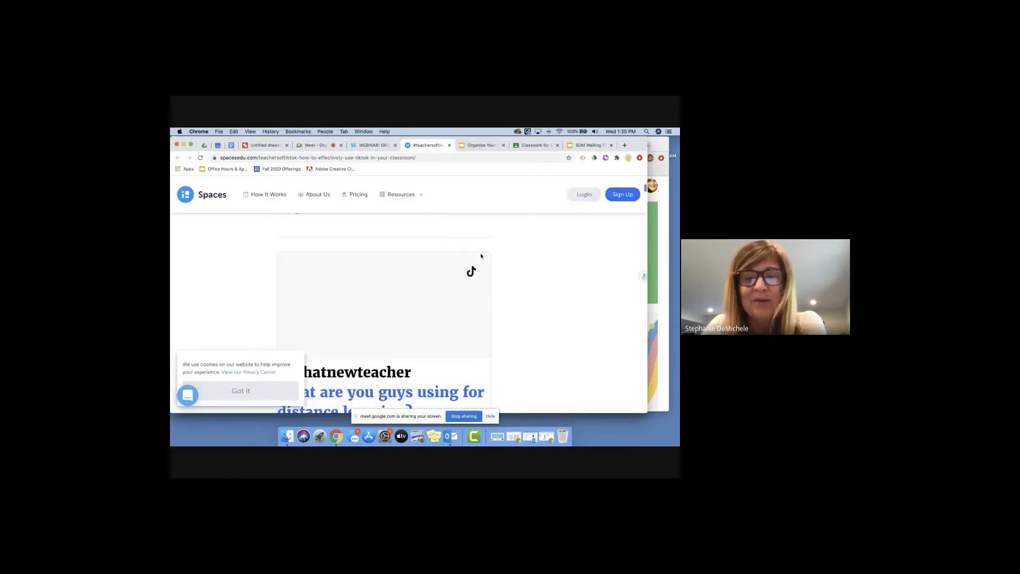
pyautogui.scroll(-20, 481, 256)
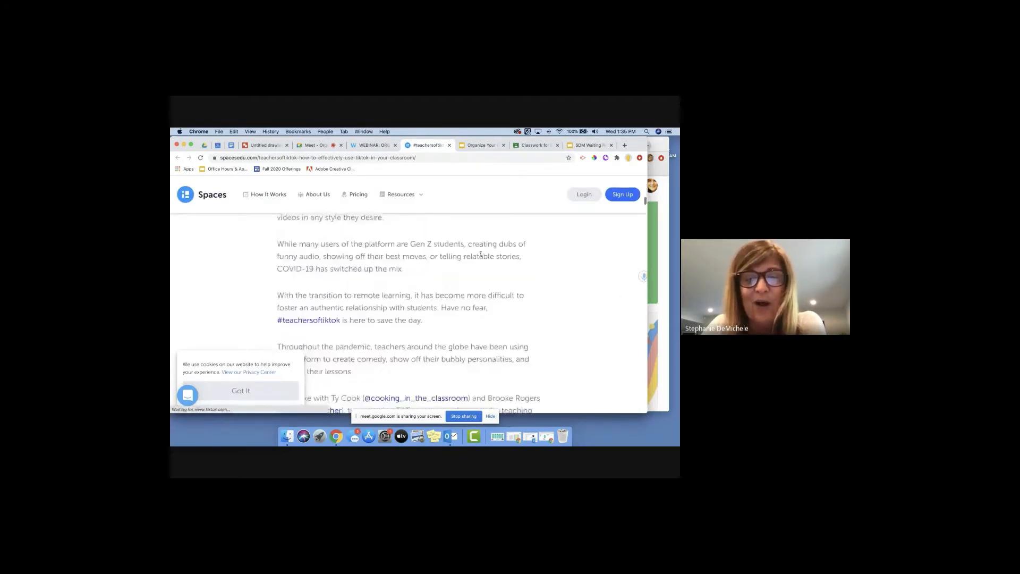
pyautogui.scroll(-6, 481, 255)
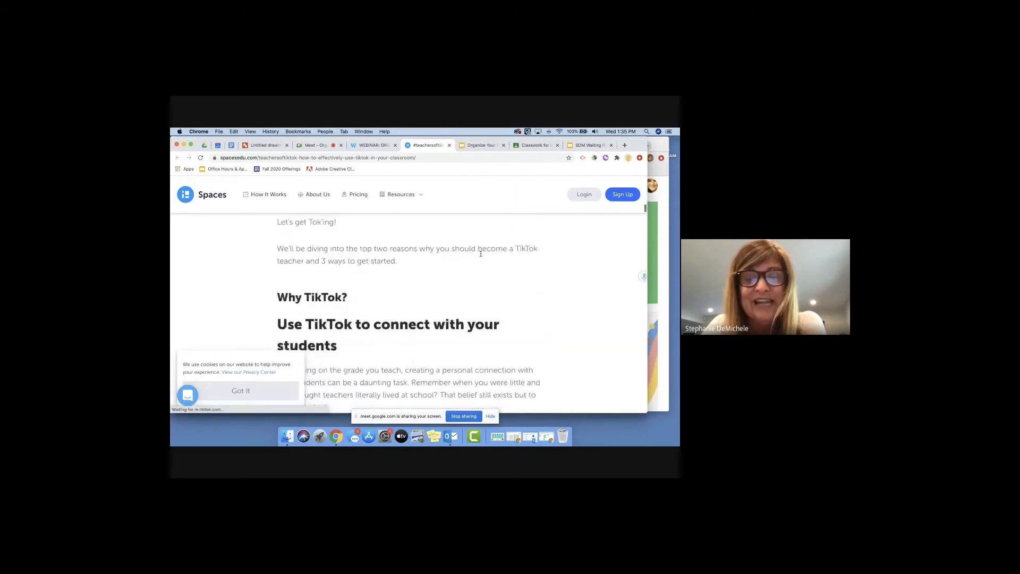
pyautogui.scroll(-6, 544, 308)
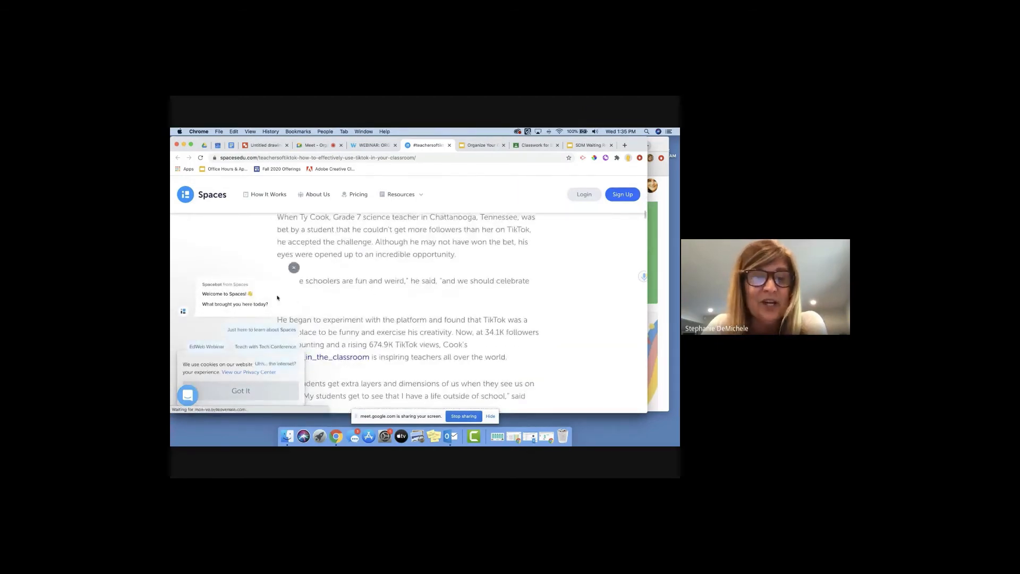
pyautogui.click(293, 268)
pyautogui.scroll(-10, 447, 308)
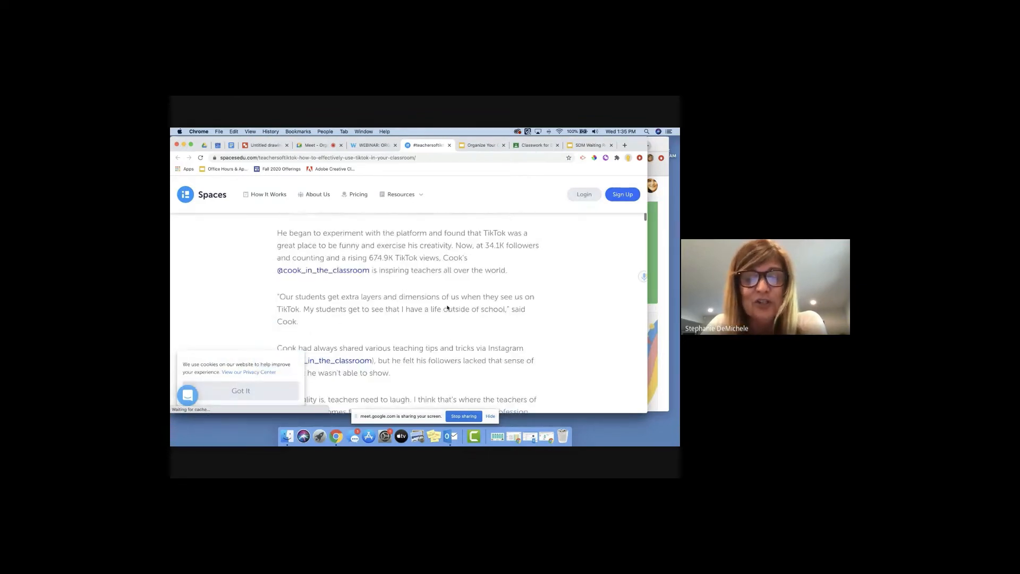
pyautogui.scroll(-4, 447, 308)
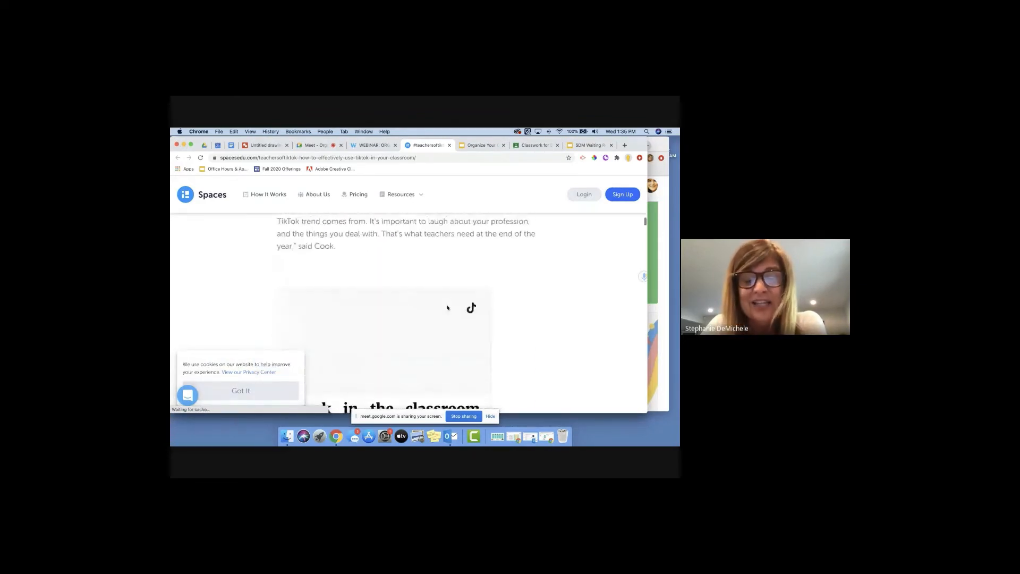
pyautogui.scroll(-10, 563, 345)
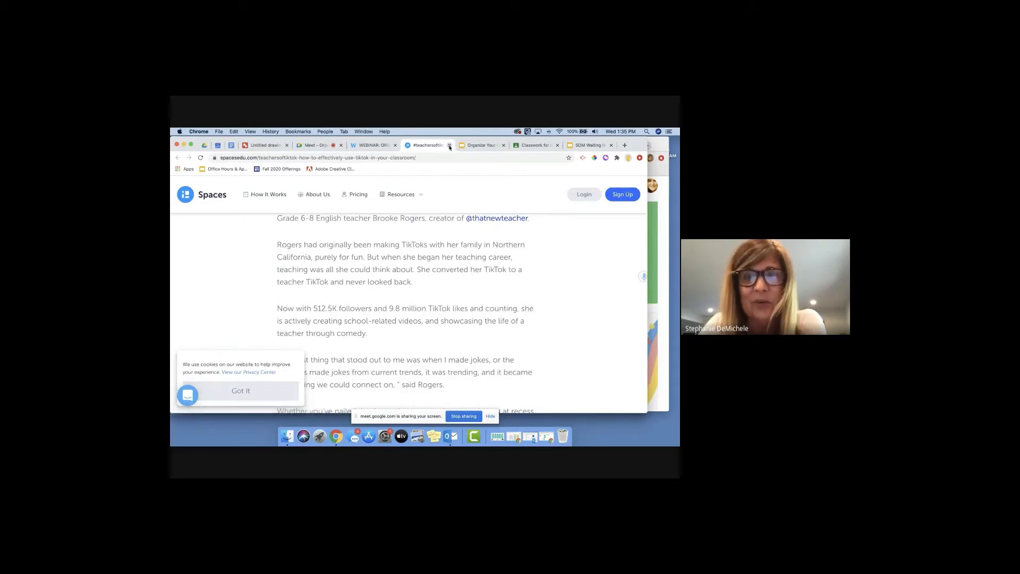
pyautogui.press('super+w')
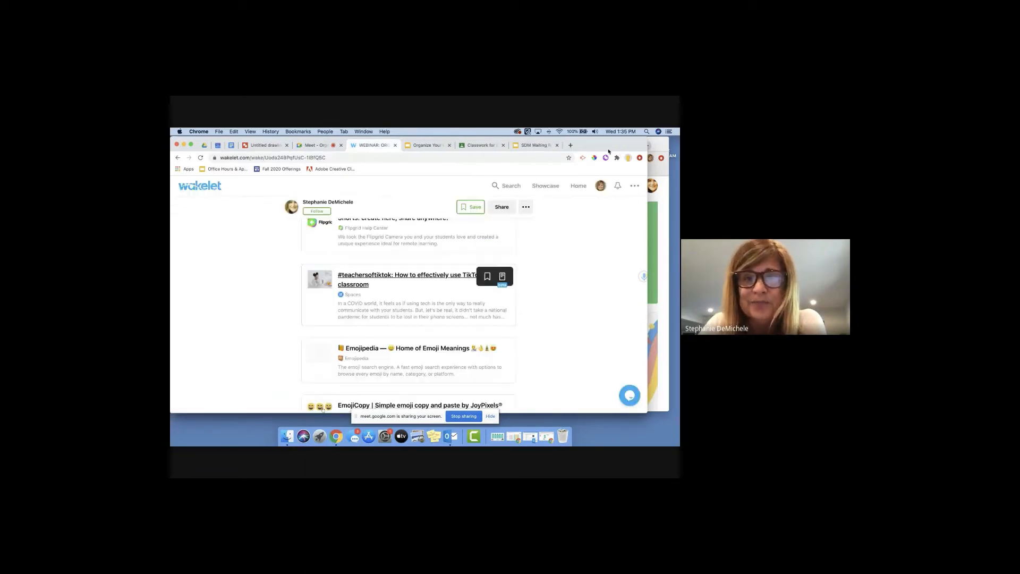
# - Close the SDM Waiting presentation, and advance the webinar presentation to the "Have Fun with Emojis + Text!" slide
pyautogui.click(556, 145)
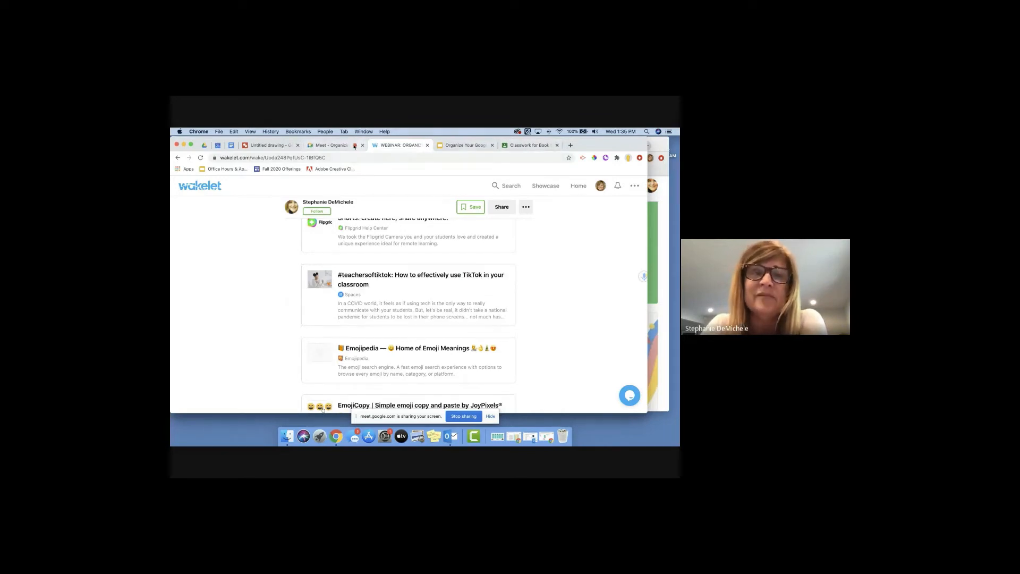
pyautogui.click(460, 148)
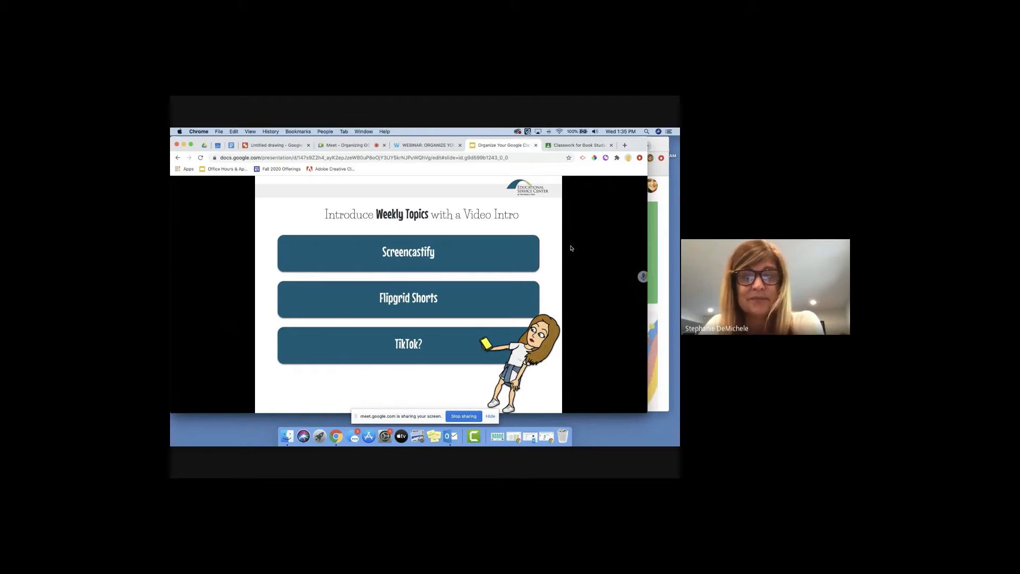
pyautogui.click(567, 148)
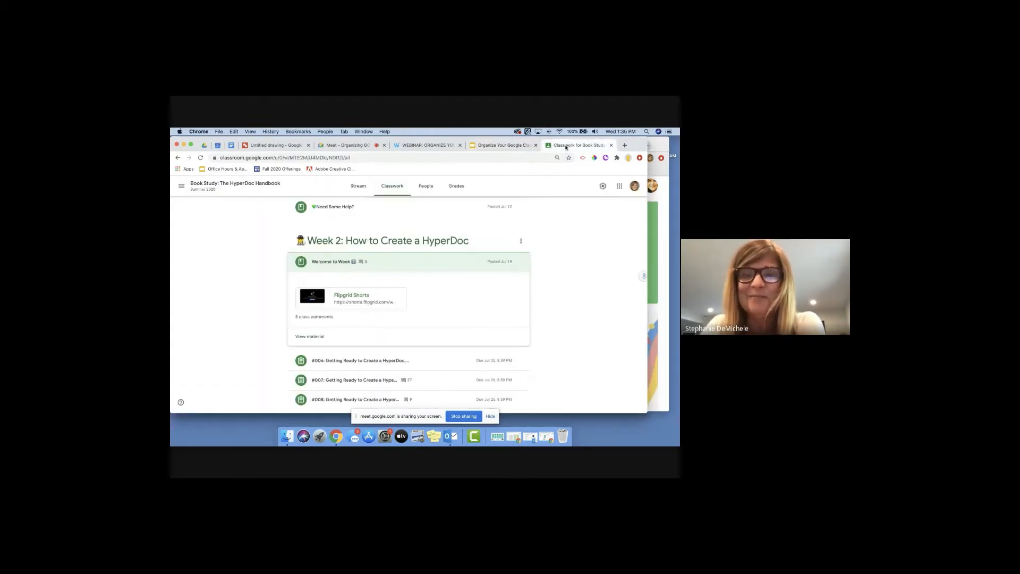
pyautogui.click(510, 147)
pyautogui.click(585, 244)
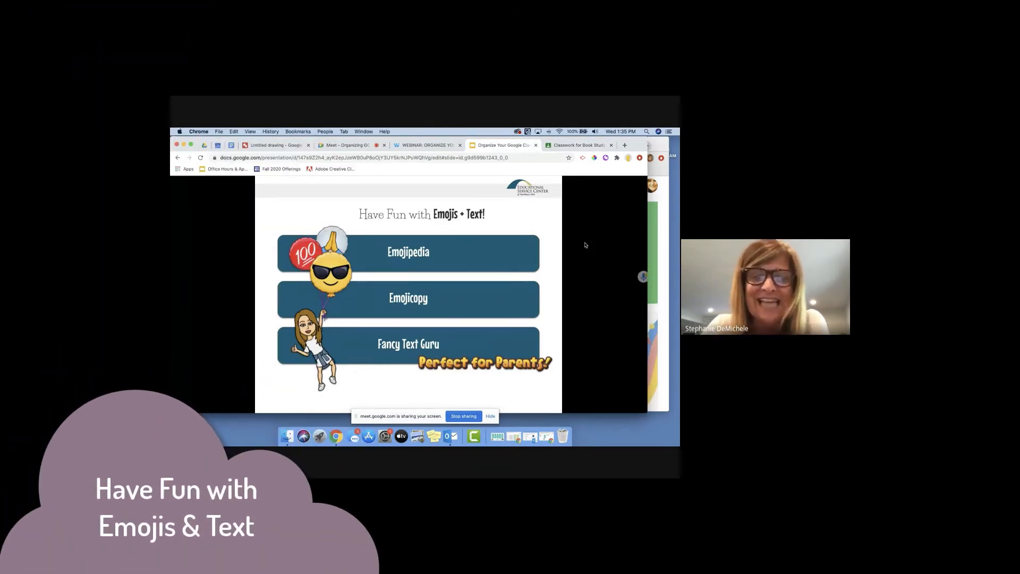
# - Return to the Book Study: The HyperDoc Handbook Classwork page and examine the emojis in topic titles from Week 2 up to Course Information
pyautogui.click(566, 146)
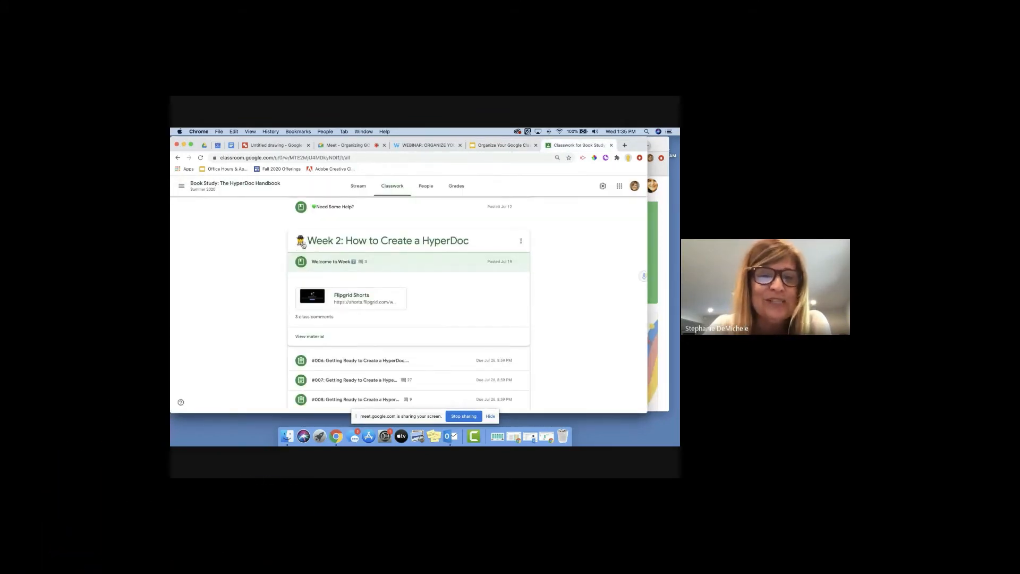
pyautogui.scroll(3, 300, 246)
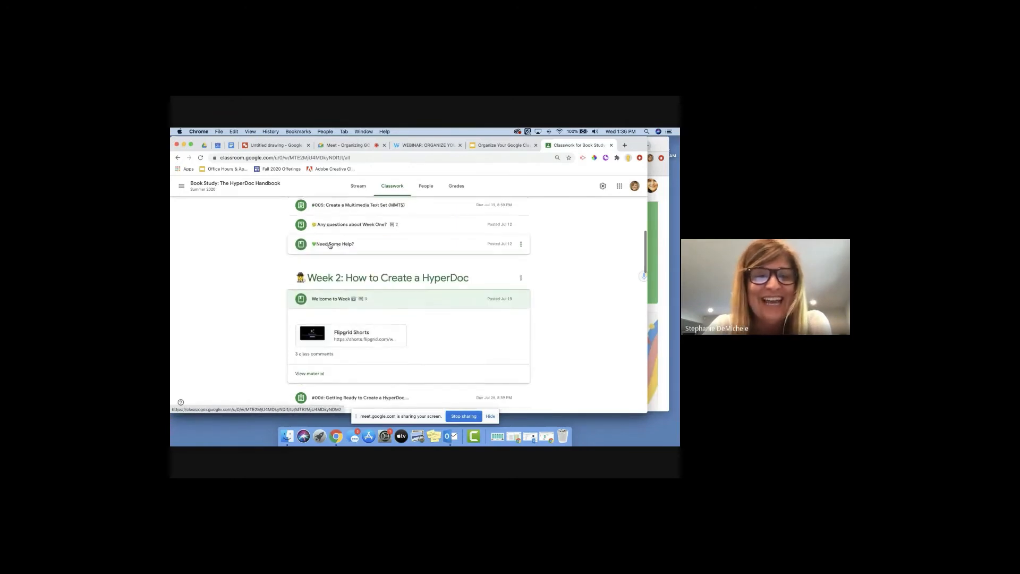
pyautogui.scroll(10, 328, 246)
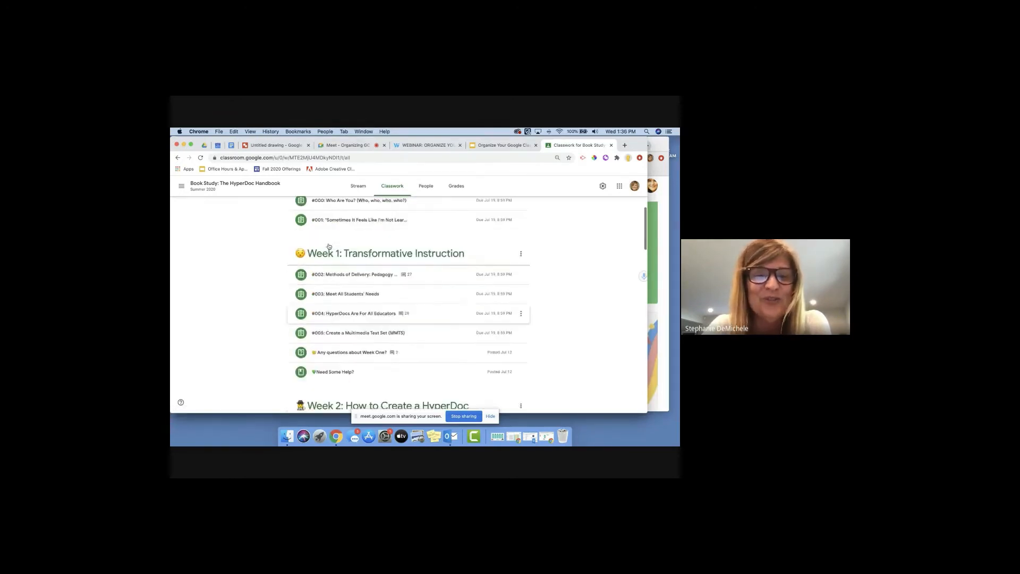
pyautogui.scroll(3, 329, 246)
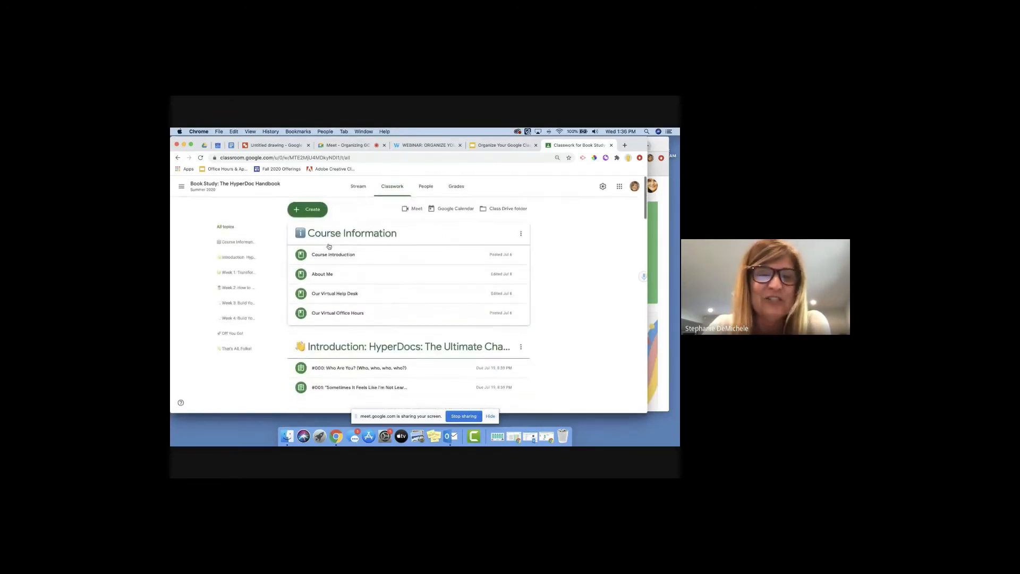
# - Switch from the HyperDoc book study to the Organize Your Google Classroom class and open its Classwork page
pyautogui.scroll(-10, 360, 322)
pyautogui.click(361, 322)
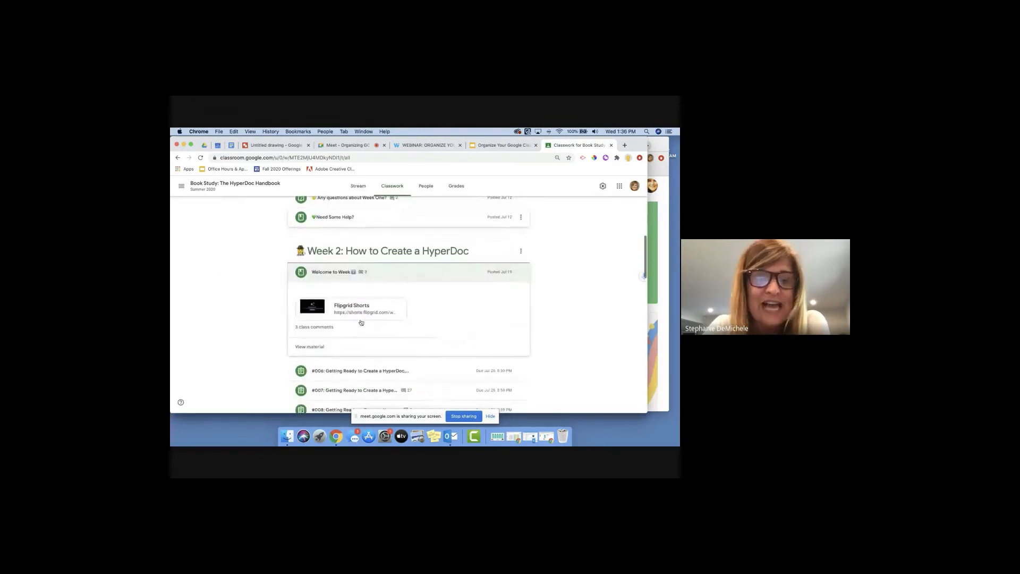
pyautogui.click(181, 188)
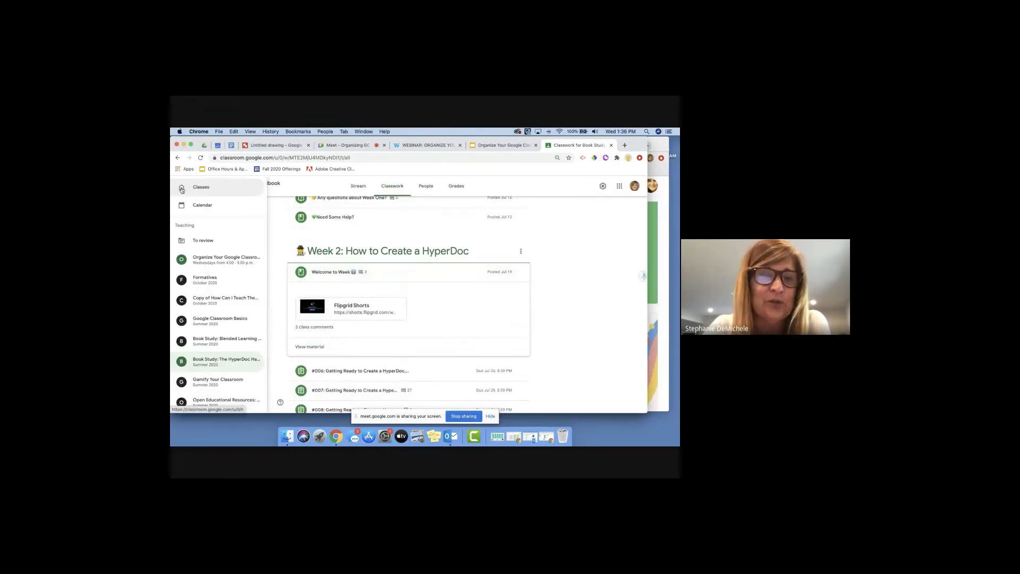
pyautogui.click(203, 260)
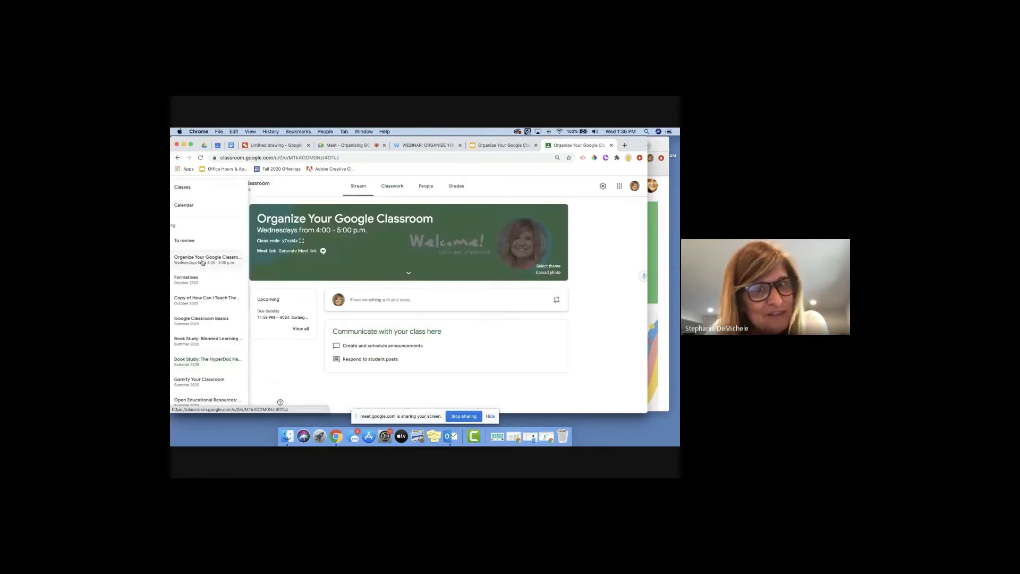
pyautogui.click(397, 191)
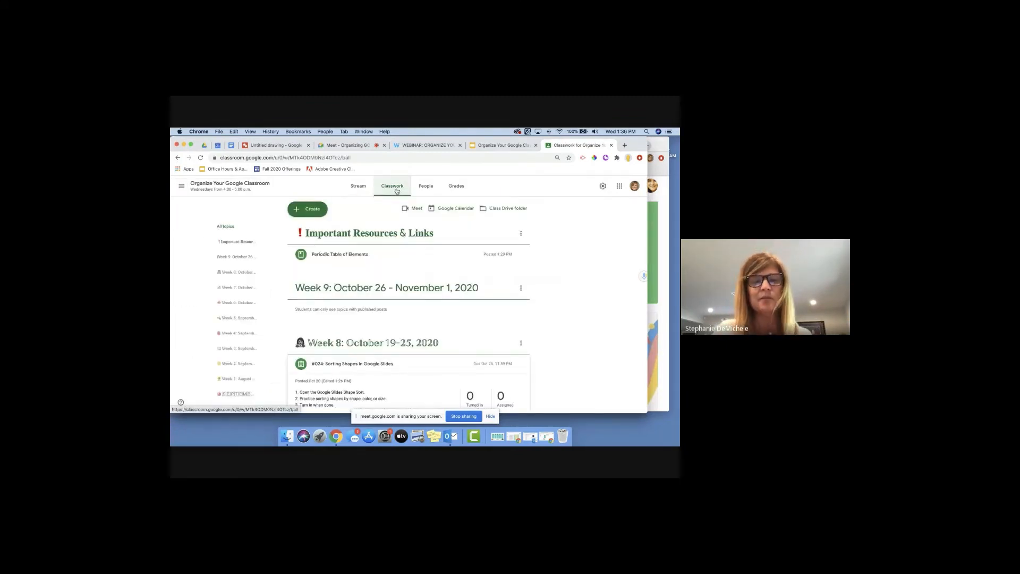
# - Examine the emojis and fancy text in the weekly topic titles down to September 2020 and back up to Week 8
pyautogui.scroll(-3, 562, 316)
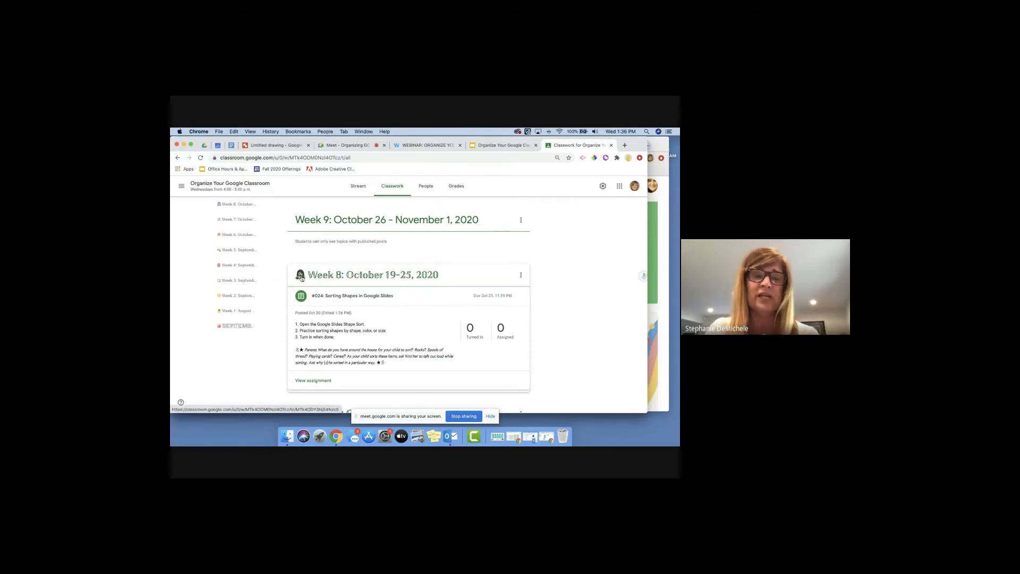
pyautogui.scroll(-10, 300, 278)
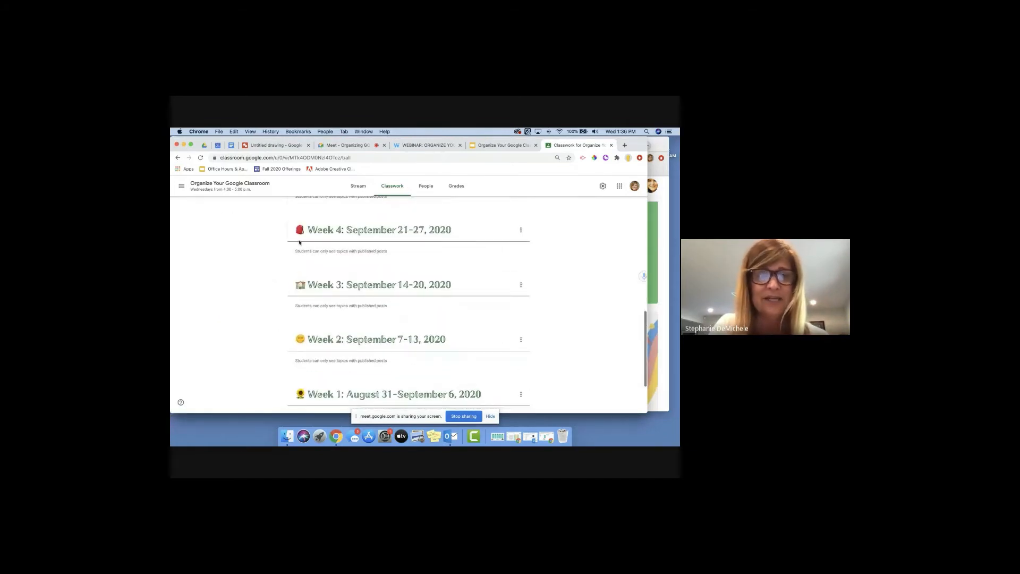
pyautogui.scroll(-2, 298, 239)
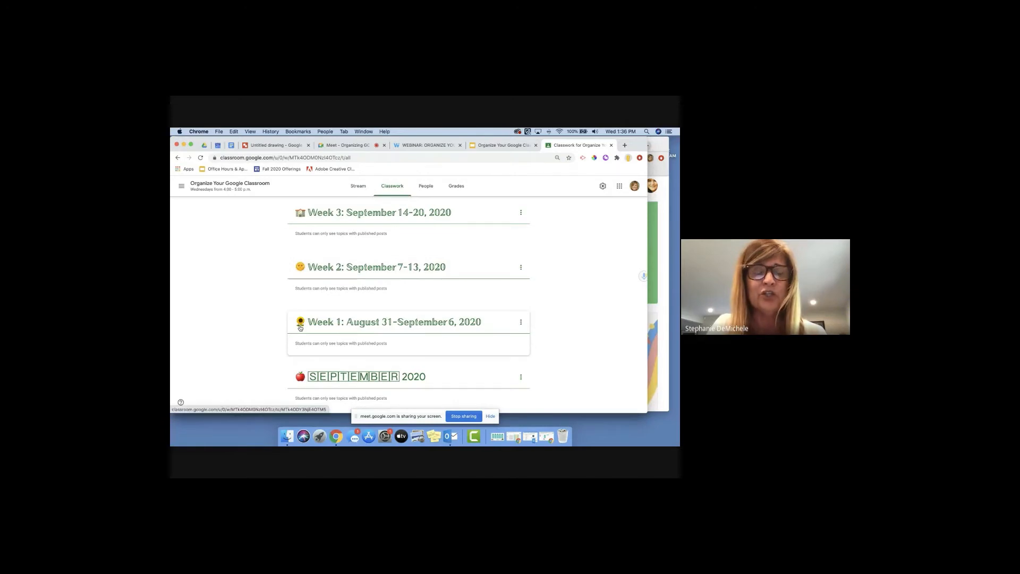
pyautogui.scroll(-1, 301, 318)
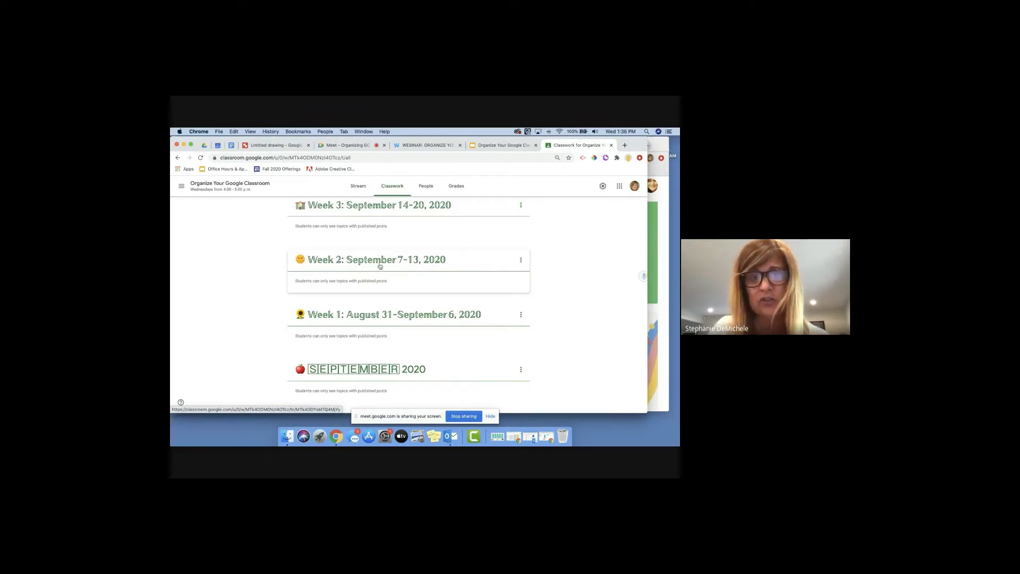
pyautogui.scroll(10, 380, 262)
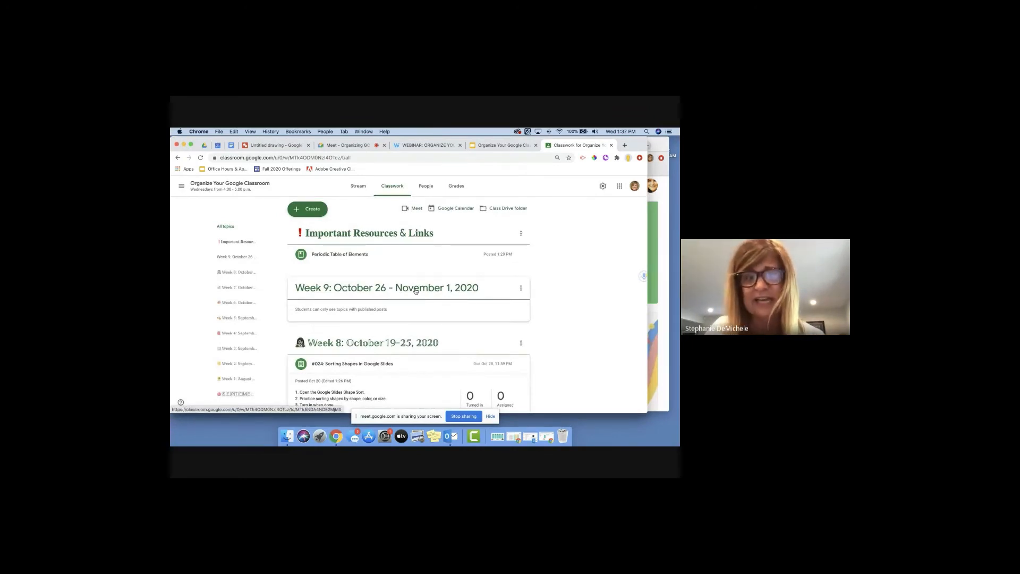
pyautogui.scroll(-3, 415, 290)
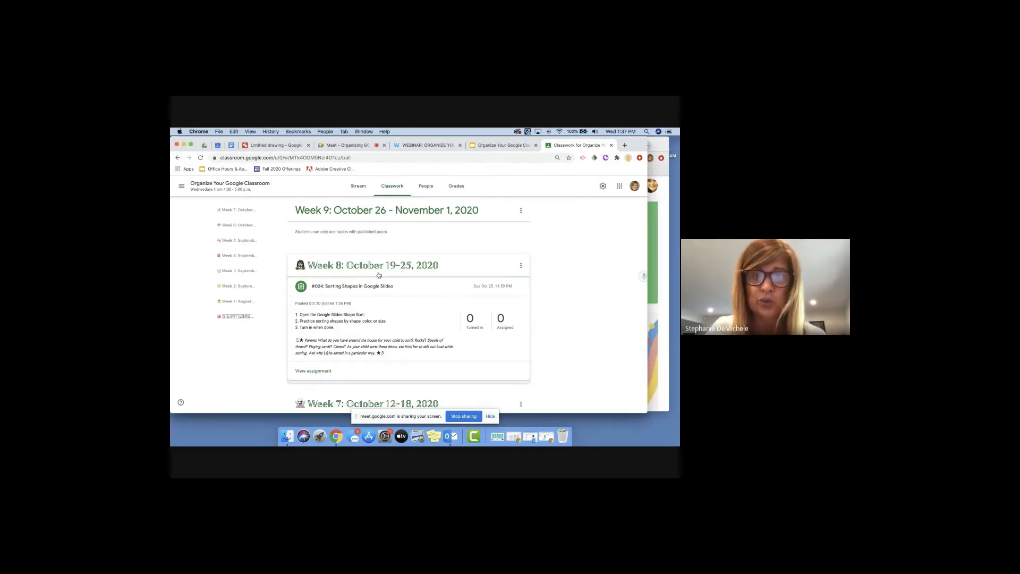
# - Open the #024: Sorting Shapes in Google Slides assignment and view its instructions with the styled note to parents
pyautogui.click(352, 288)
pyautogui.click(352, 289)
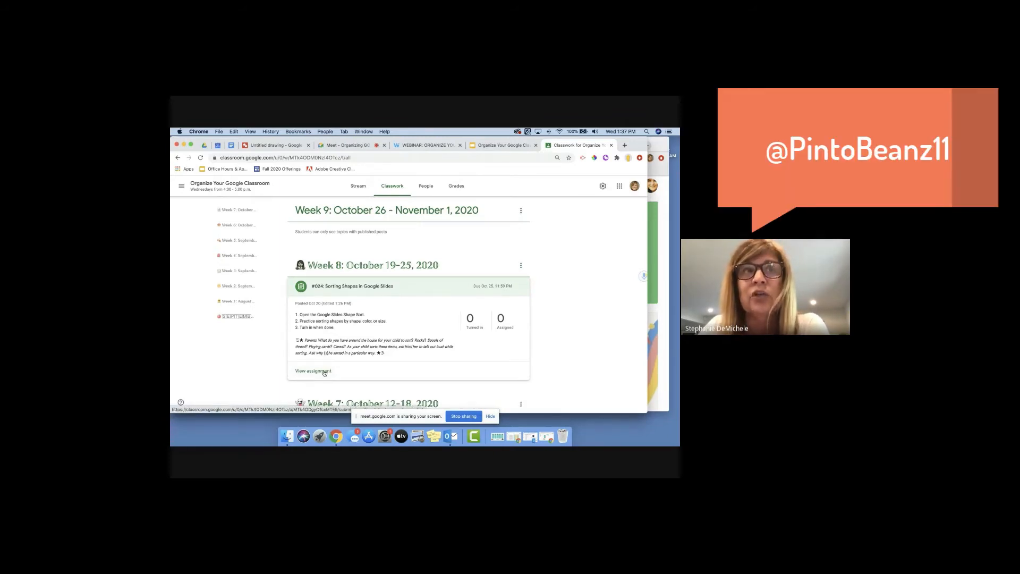
pyautogui.click(324, 371)
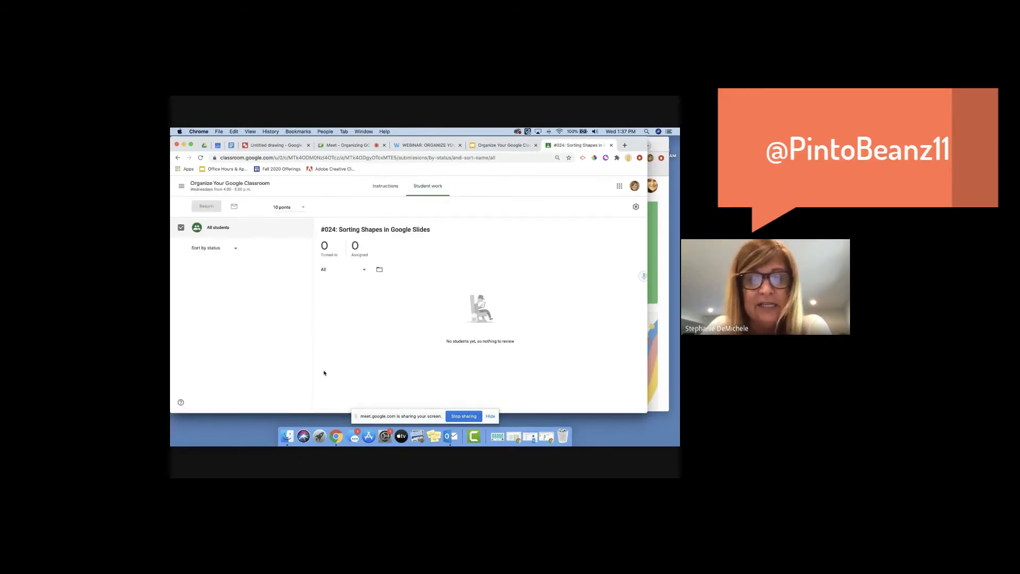
pyautogui.click(385, 186)
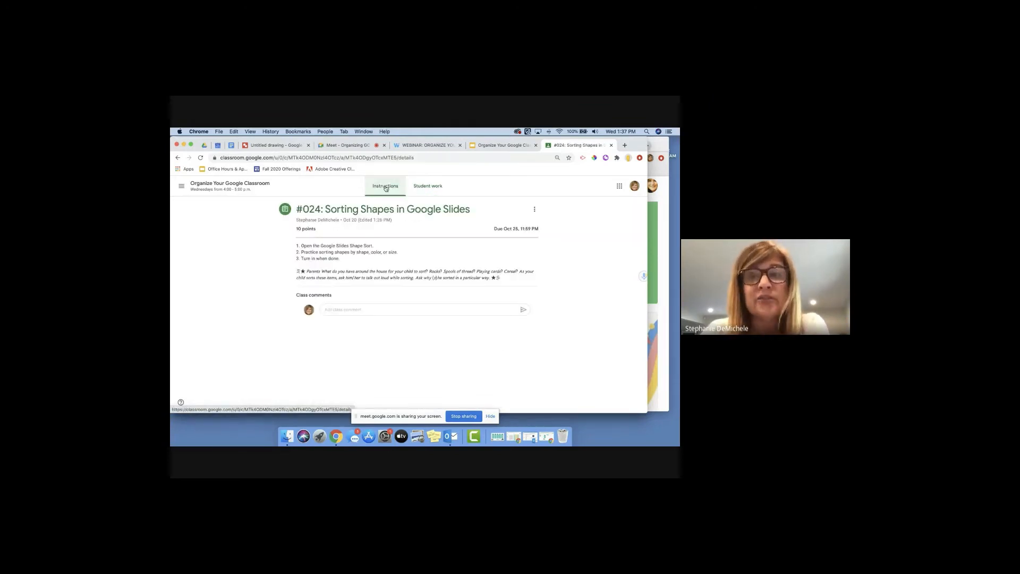
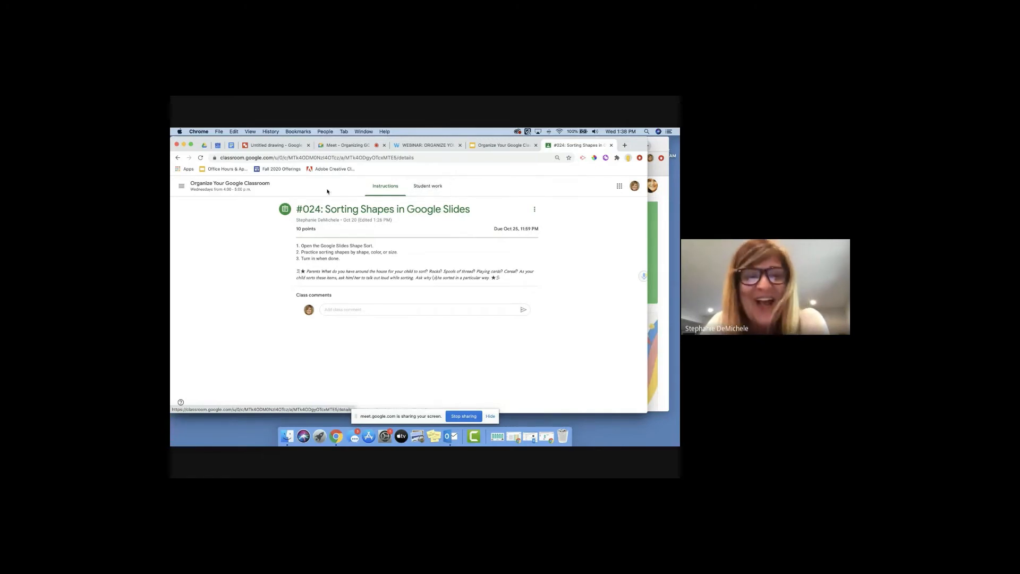
# - Leave the assignment, return to the webinar's Wakelet collection, and open the EmojiCopy resource
pyautogui.click(239, 187)
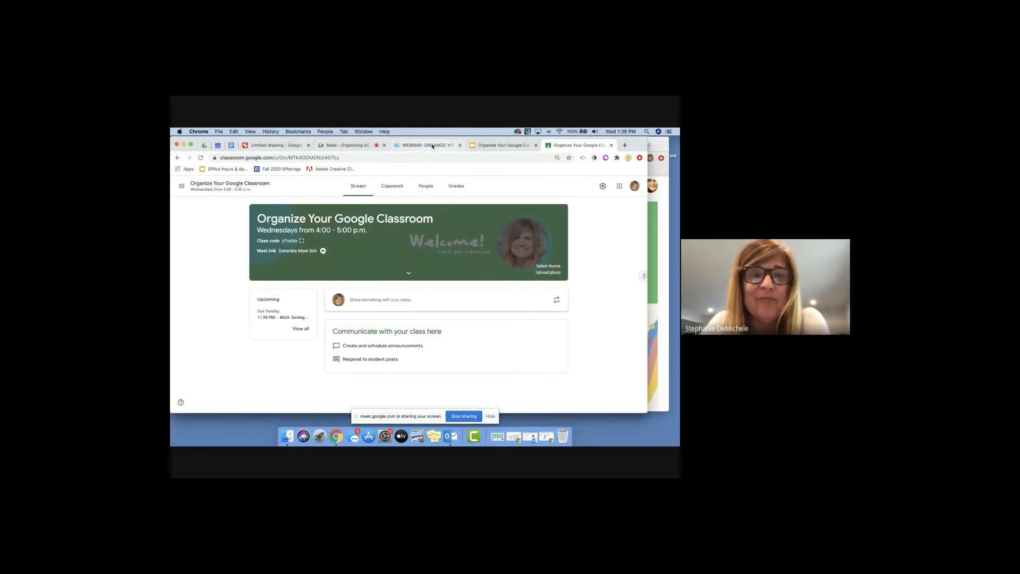
pyautogui.click(432, 146)
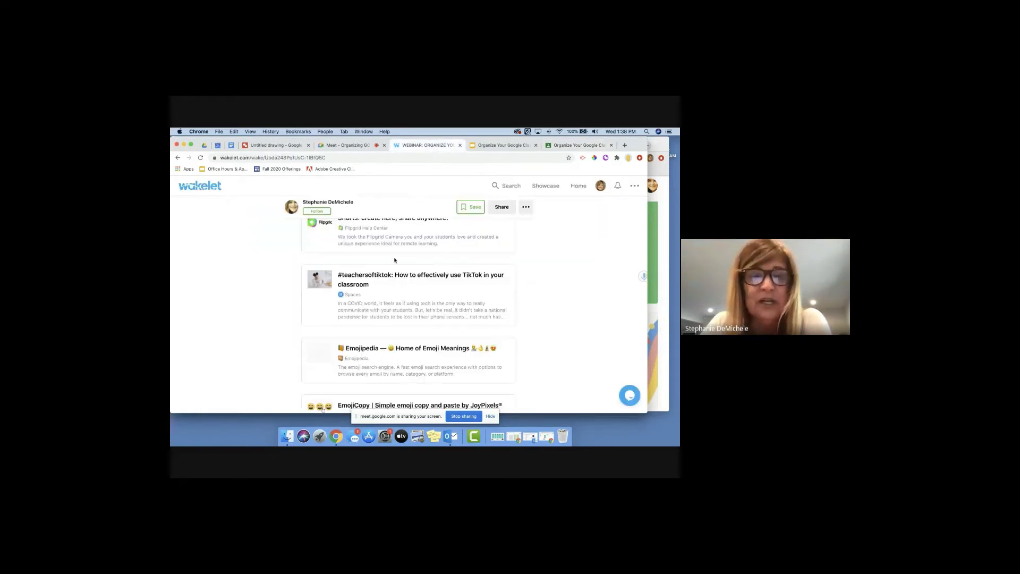
pyautogui.scroll(-4, 394, 260)
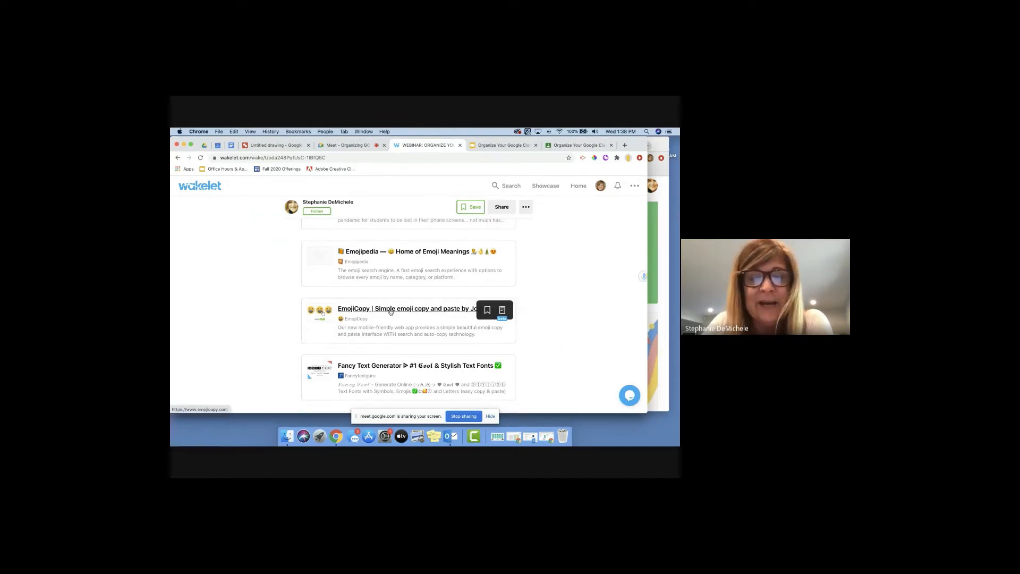
pyautogui.click(390, 311)
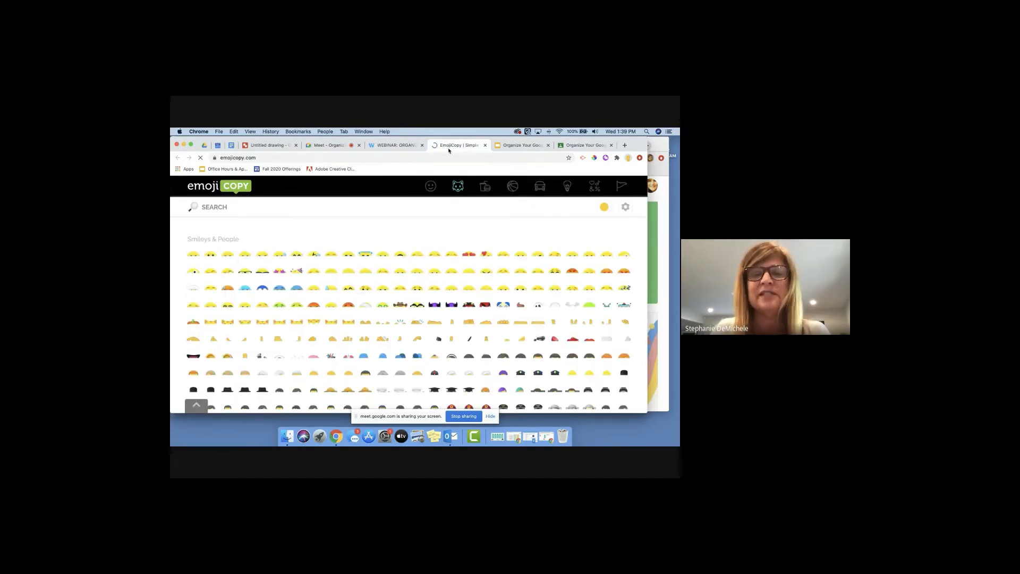
# - Search EmojiCopy for HALLOWEEN
pyautogui.click(279, 209)
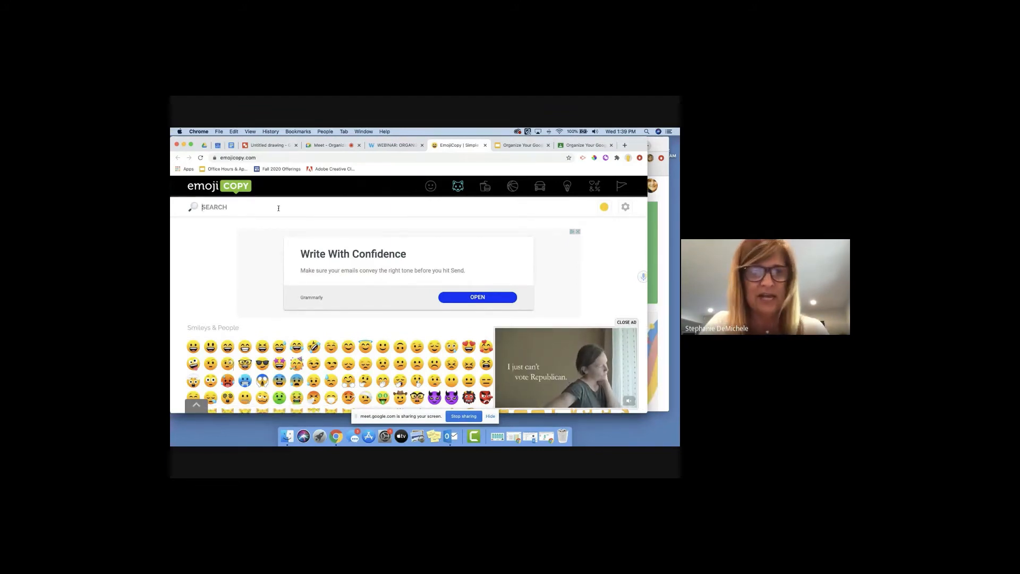
pyautogui.write('H')
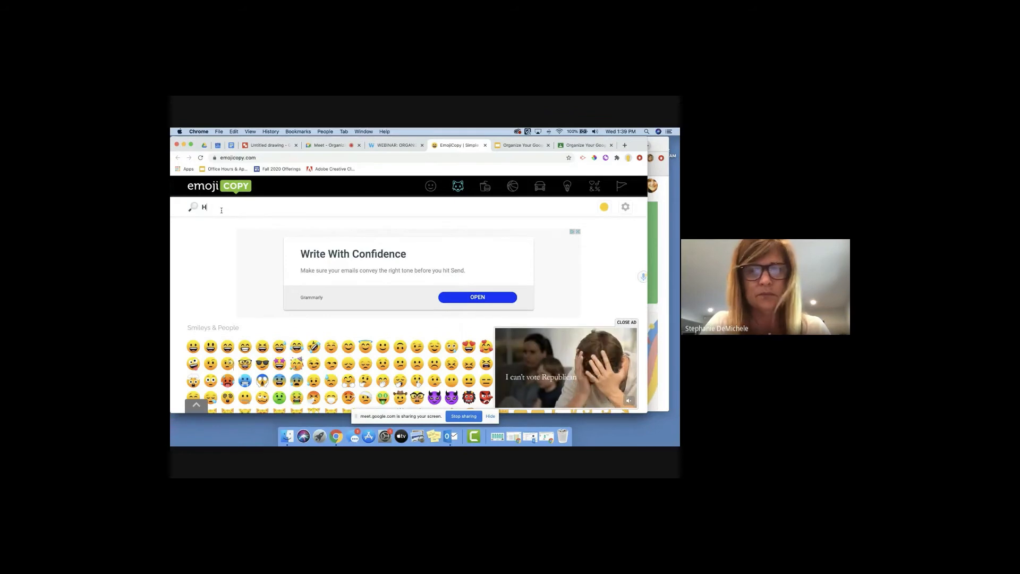
pyautogui.write('ALLOWEAE')
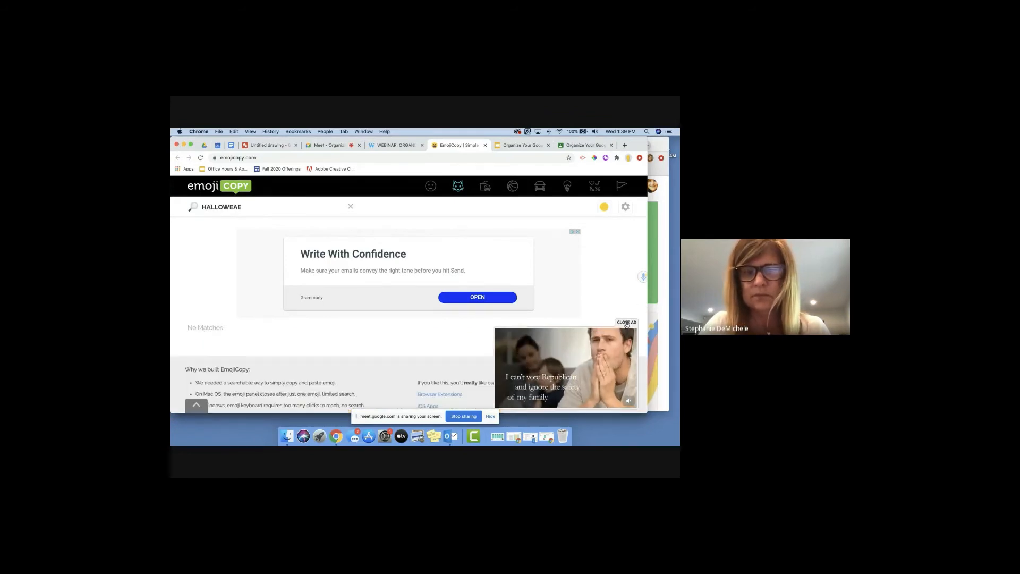
pyautogui.press('BackSpace')
pyautogui.press('BackSpace')
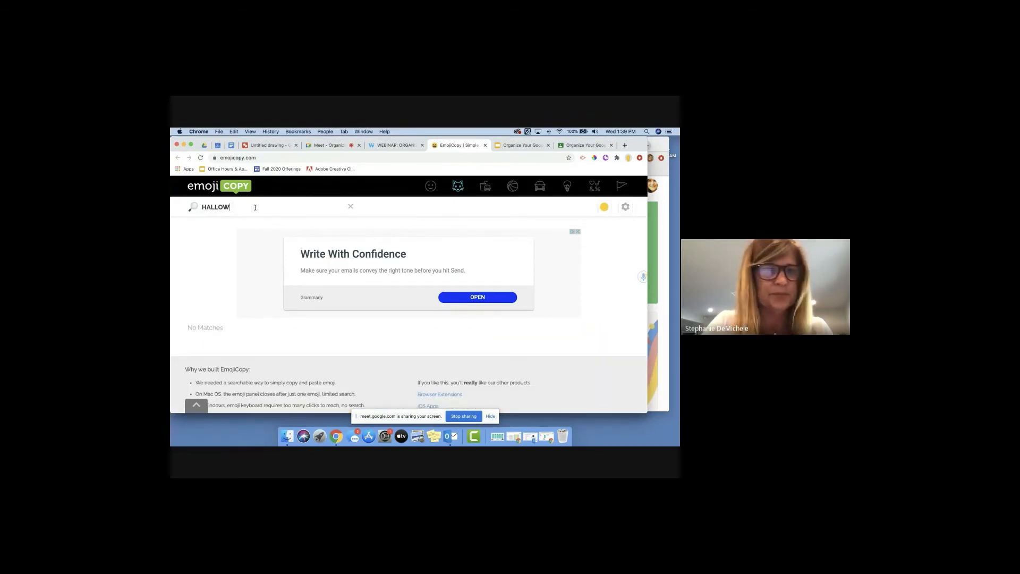
pyautogui.write('EN')
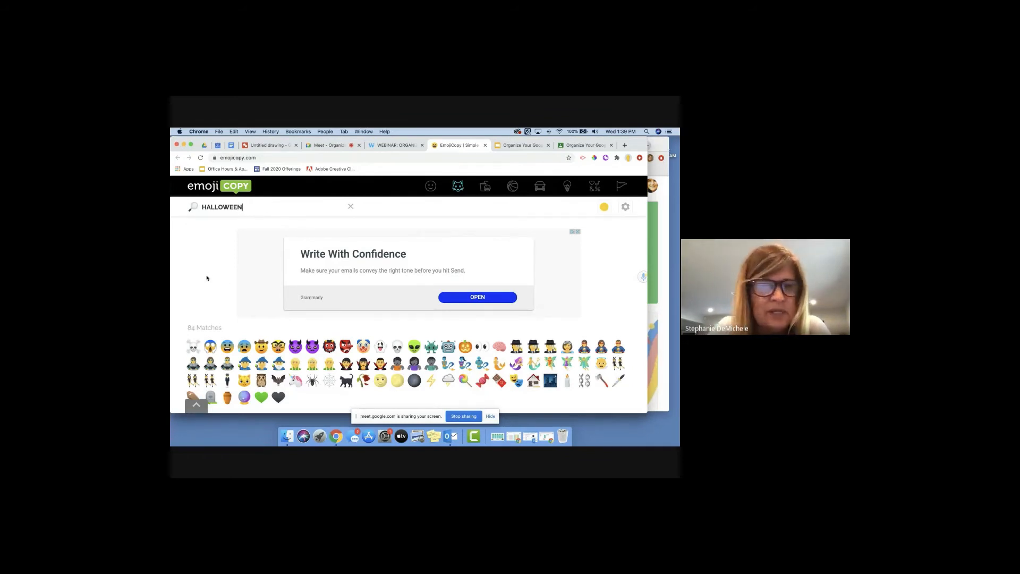
# - Pick the black cat from the Halloween emojis and copy it
pyautogui.scroll(-2, 261, 317)
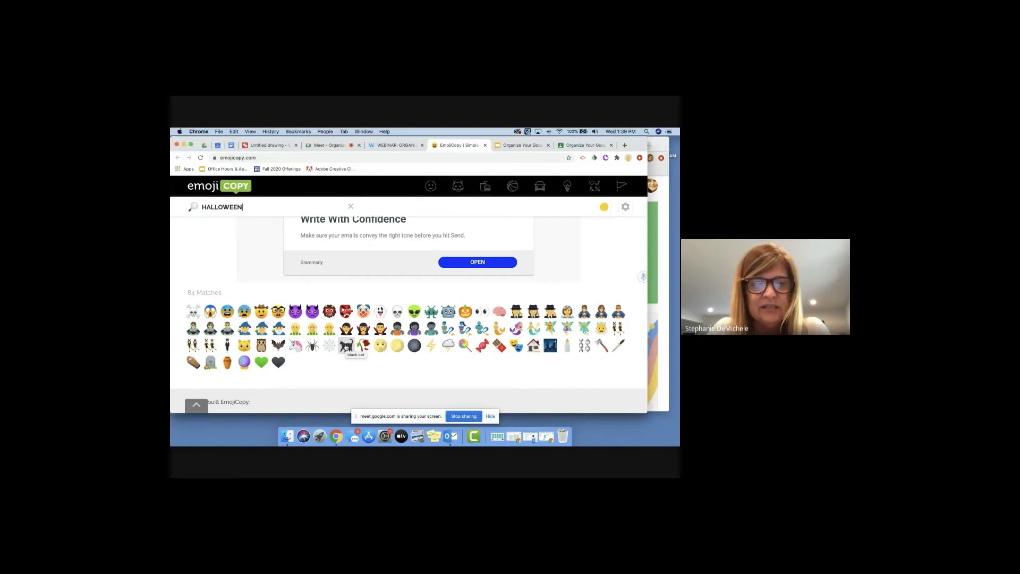
pyautogui.click(346, 346)
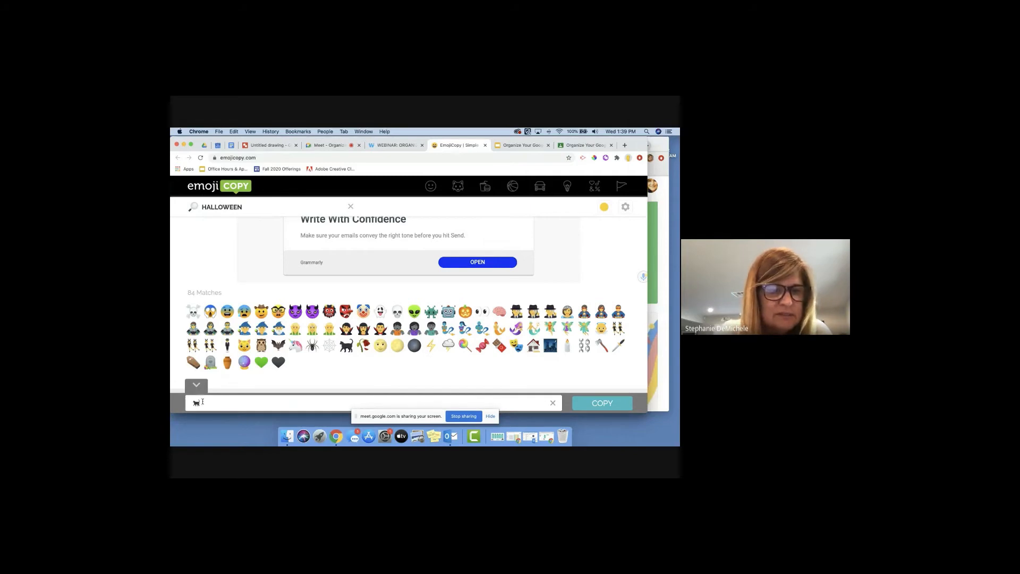
pyautogui.click(604, 404)
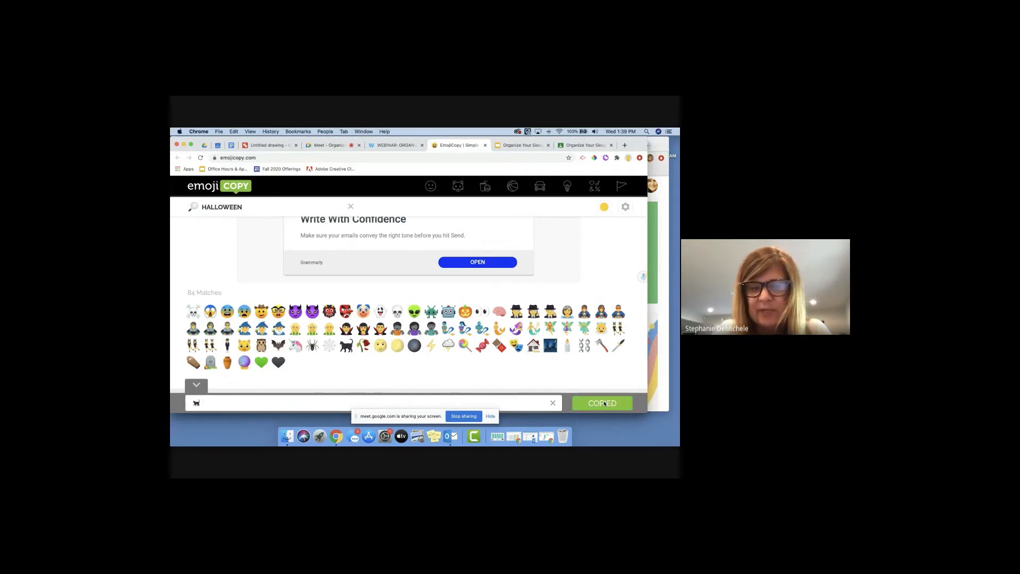
# - In the class's Classwork, rename the Week 9: October 26 - November 1, 2020 topic with the copied cat emoji pasted before its title
pyautogui.click(584, 145)
pyautogui.click(392, 186)
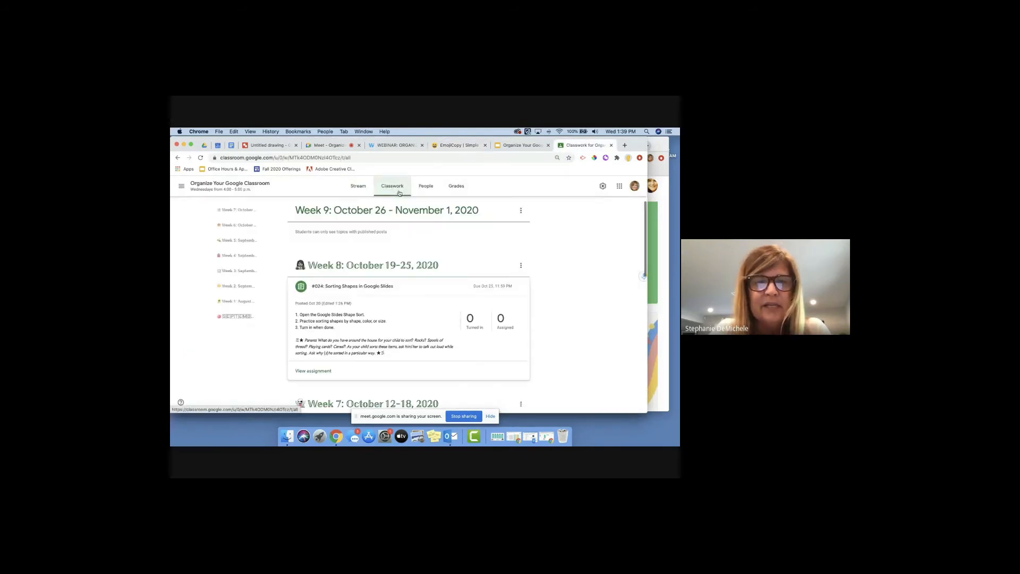
pyautogui.scroll(2, 329, 249)
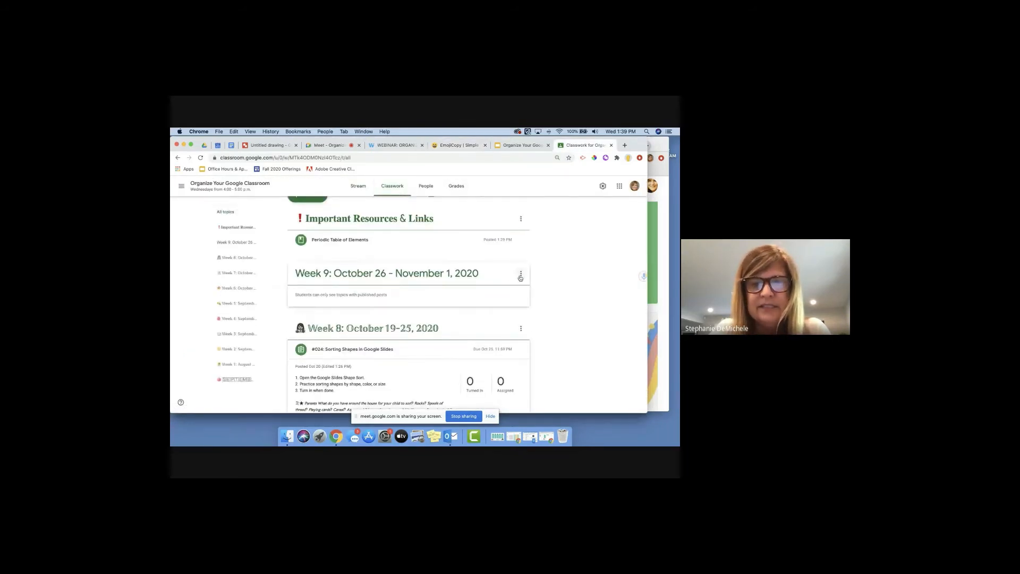
pyautogui.click(521, 276)
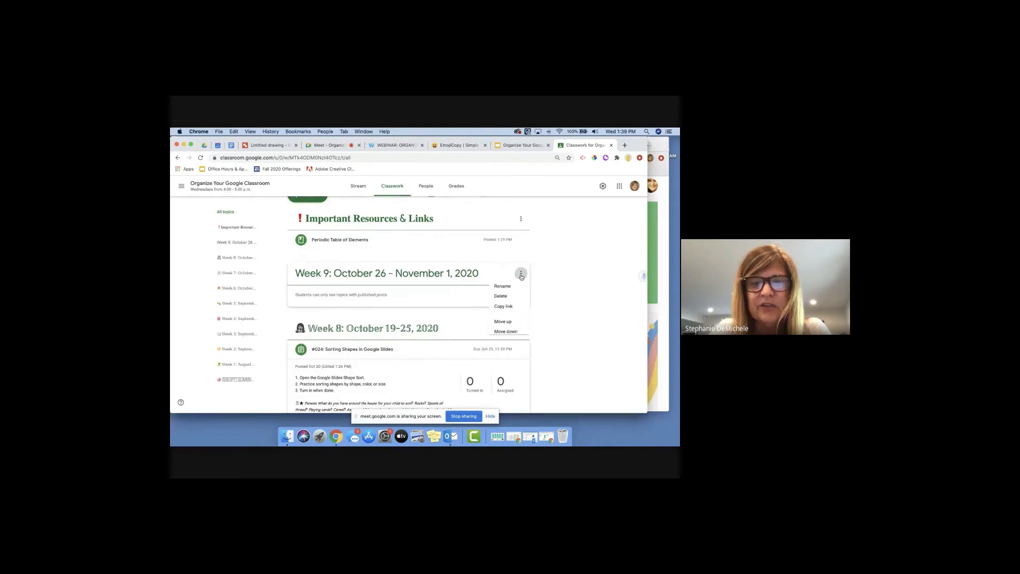
pyautogui.click(505, 288)
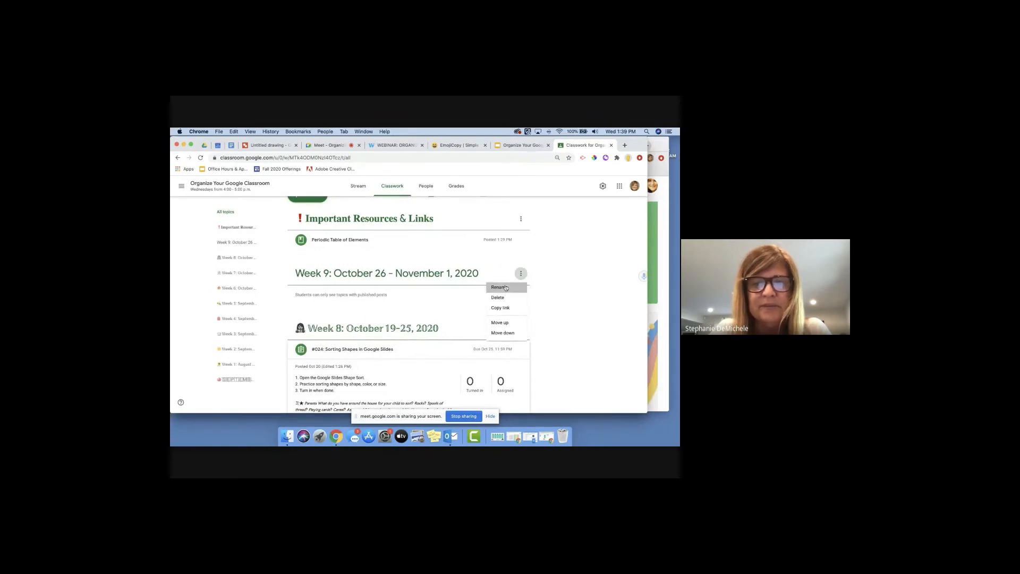
pyautogui.press('super+v')
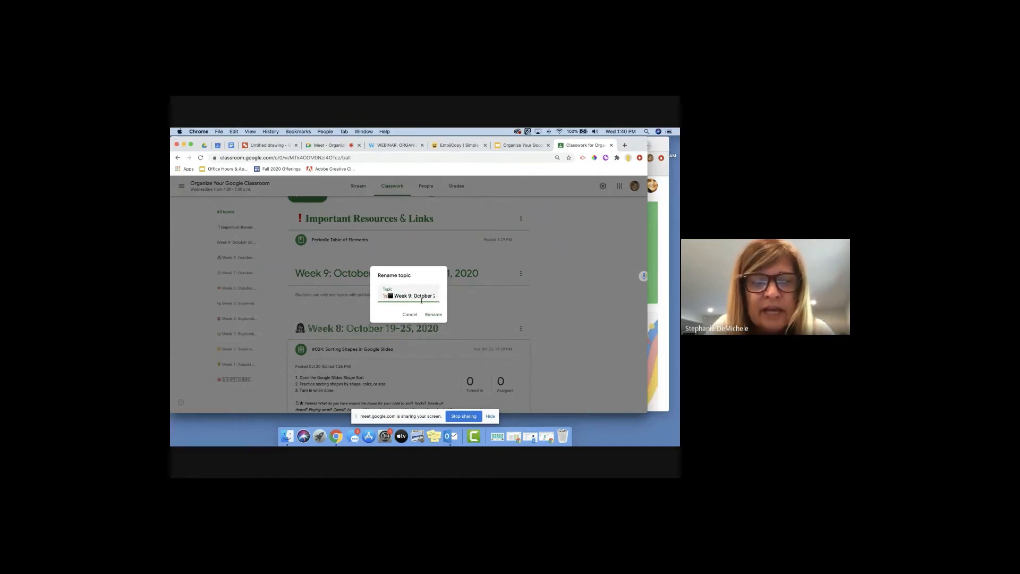
pyautogui.click(431, 315)
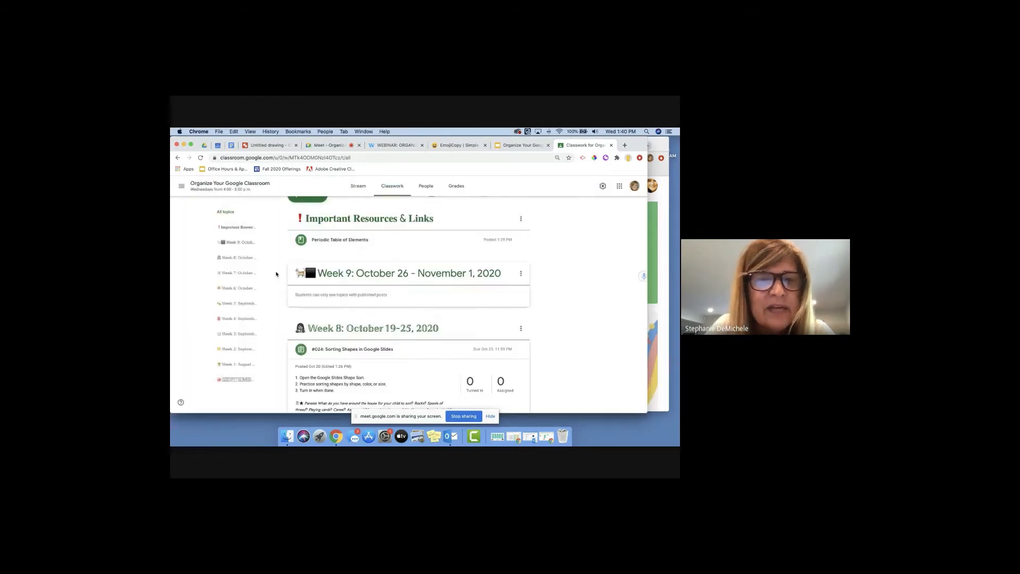
# - Reopen the Week 9 topic for renaming, and in EmojiCopy replace the black cat with the bat emoji and copy it
pyautogui.click(521, 274)
pyautogui.click(506, 287)
pyautogui.click(451, 145)
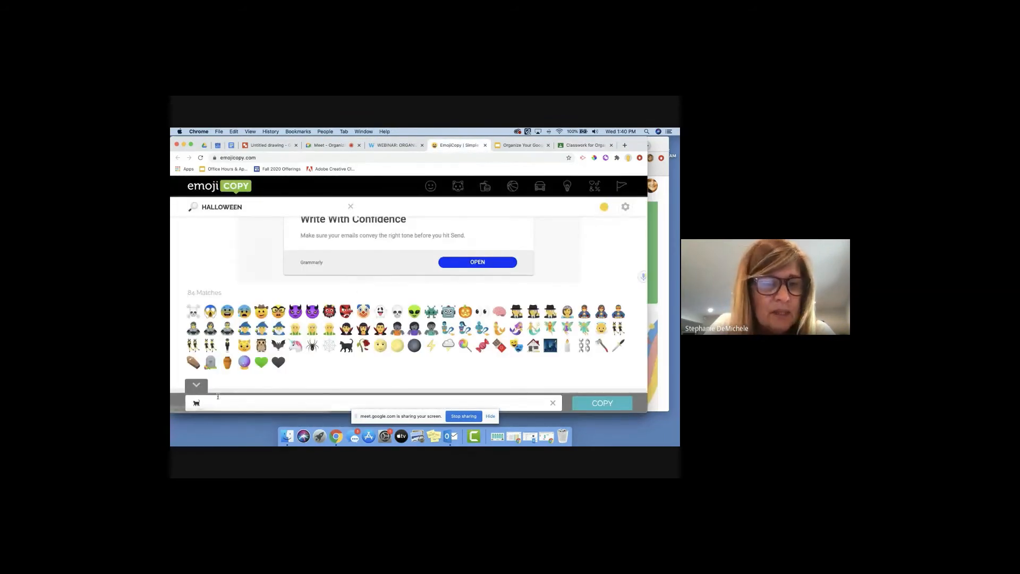
pyautogui.press('BackSpace')
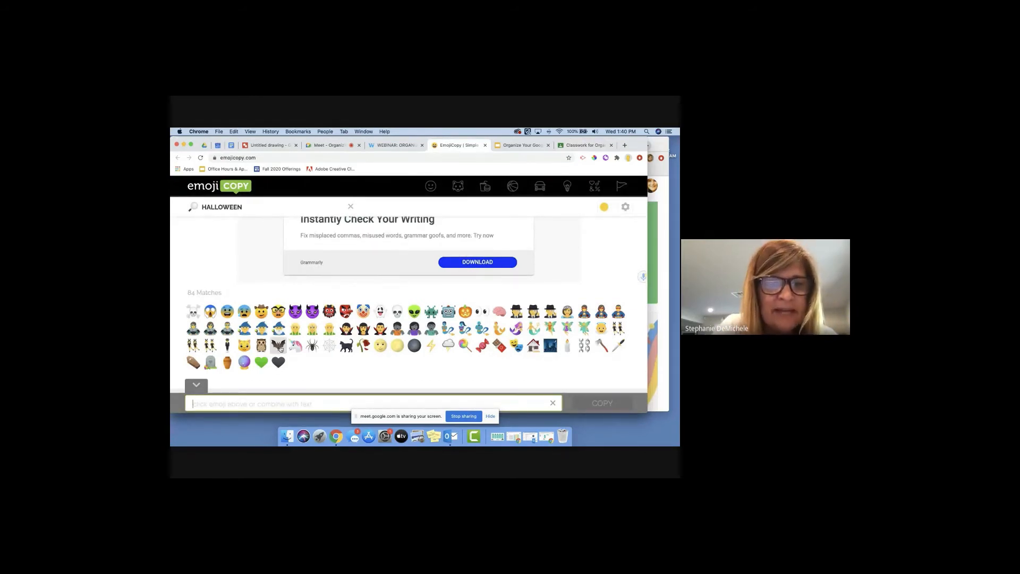
pyautogui.click(346, 345)
pyautogui.click(605, 402)
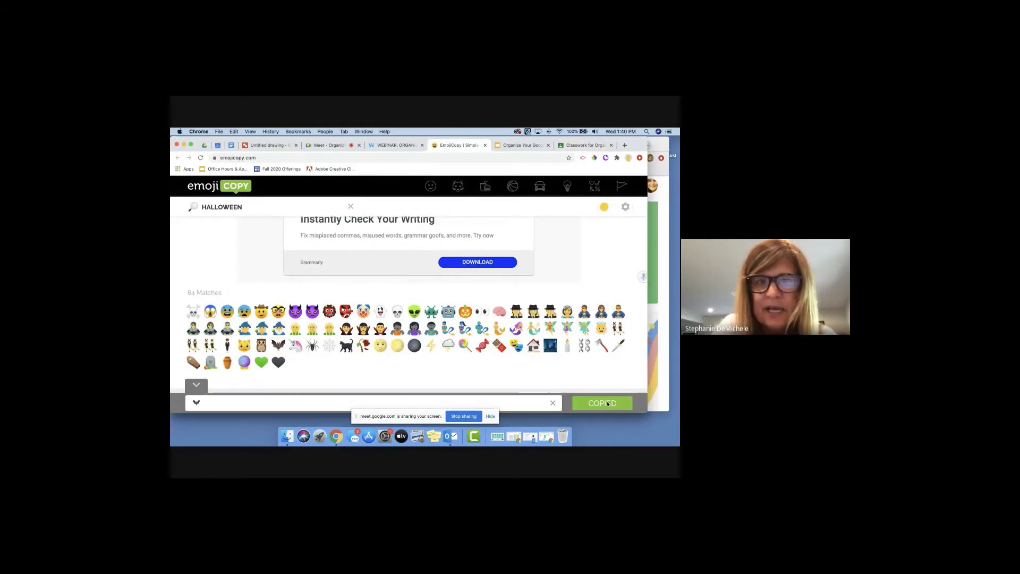
# - Replace the cat emoji in the Week 9 topic's title with the copied bat emoji and save the new name
pyautogui.click(584, 145)
pyautogui.press('BackSpace')
pyautogui.press('BackSpace')
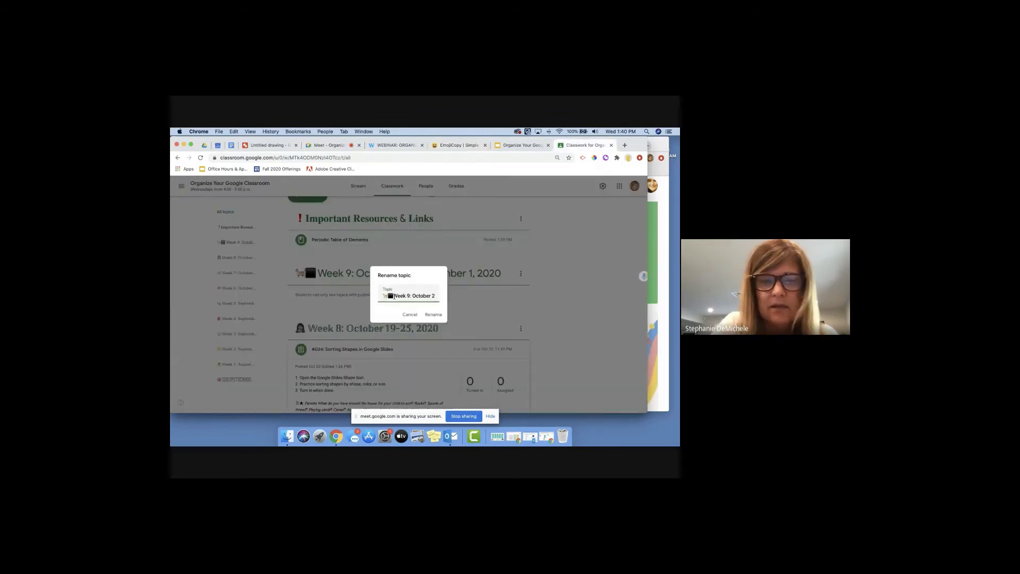
pyautogui.press('super+v')
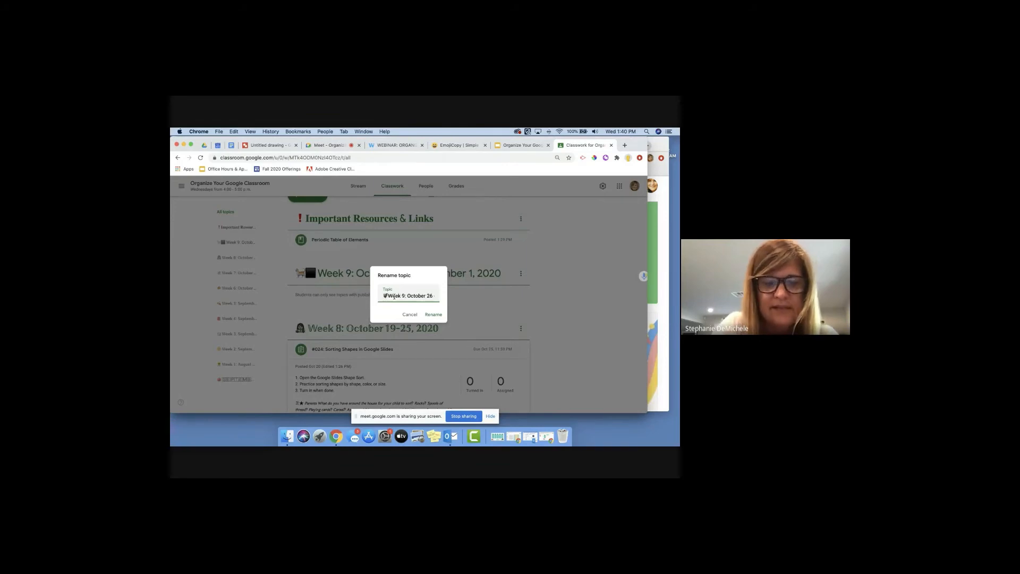
pyautogui.click(433, 315)
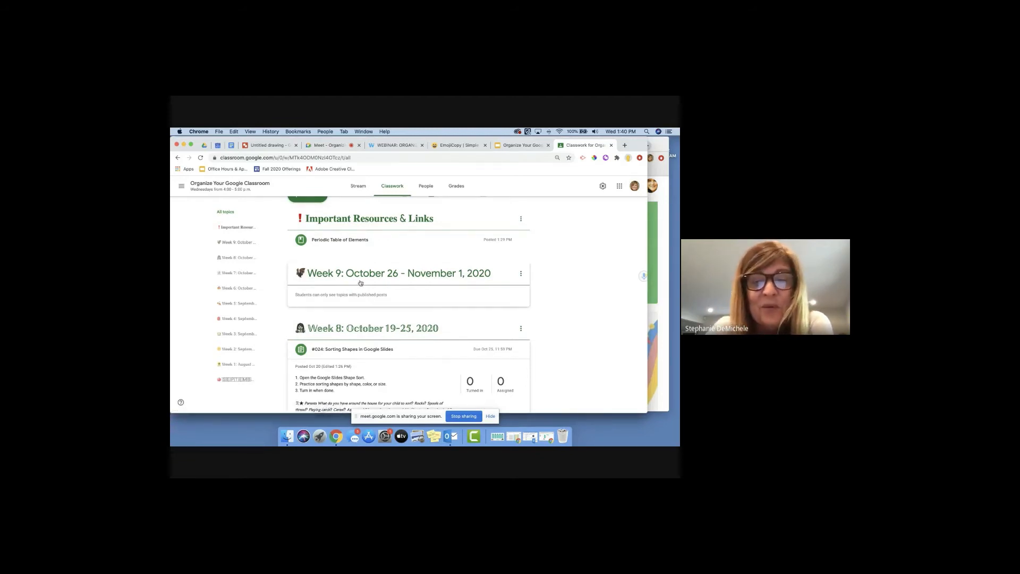
# - Return to the Wakelet collection, close EmojiCopy, and open the Fancy Text Generator link
pyautogui.click(401, 147)
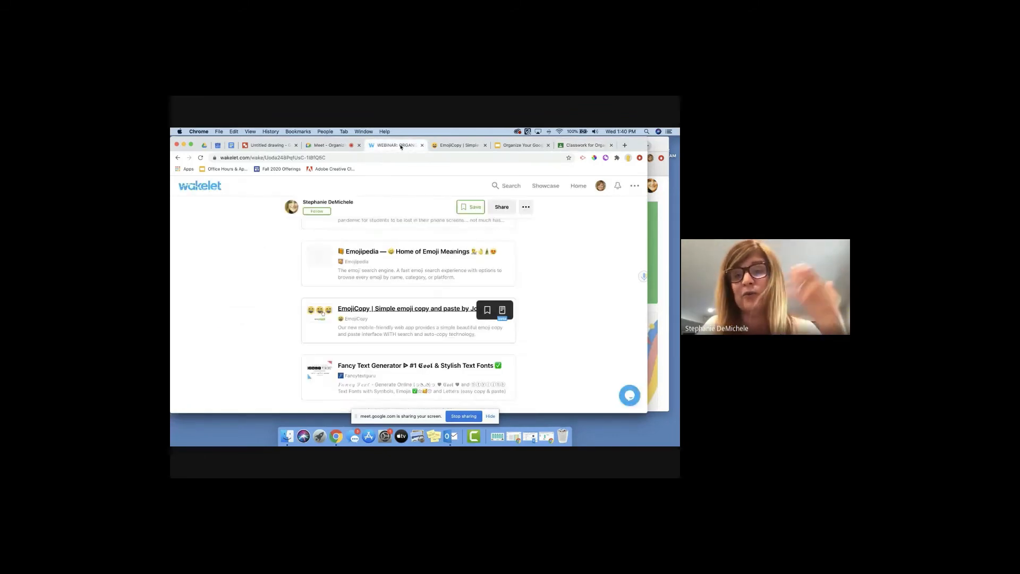
pyautogui.scroll(-2, 380, 303)
pyautogui.scroll(-3, 379, 303)
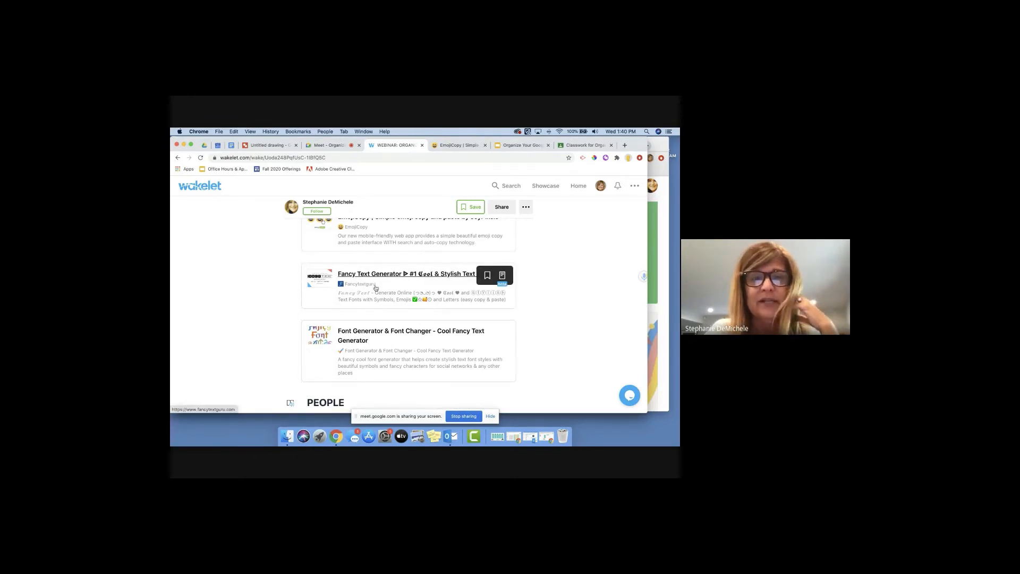
pyautogui.click(485, 145)
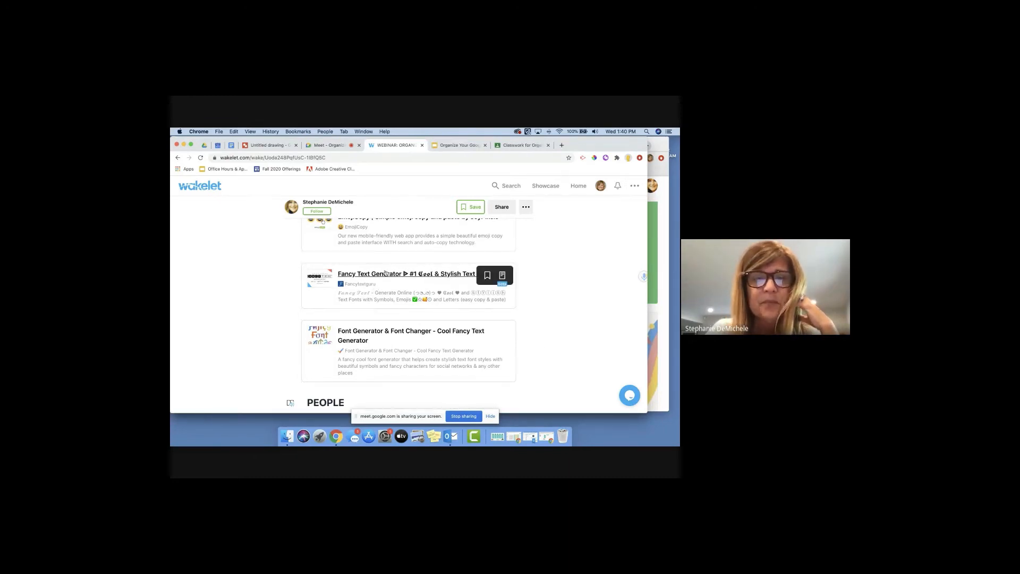
pyautogui.click(383, 275)
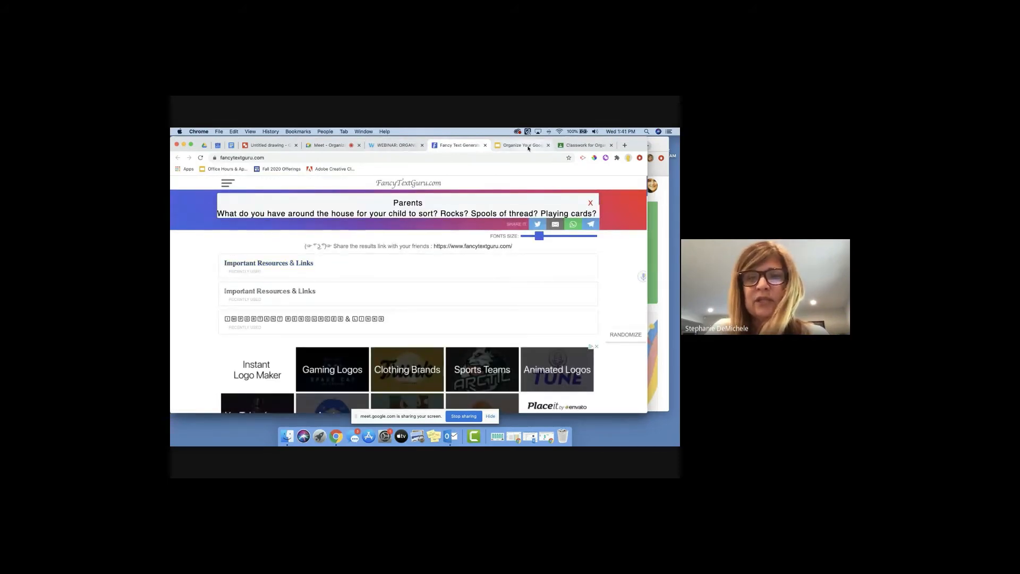
# - Copy "Week 9: October 26 - November 1, 2020" from the Classroom topic's rename dialog and replace the FancyTextGuru input text with it
pyautogui.click(584, 144)
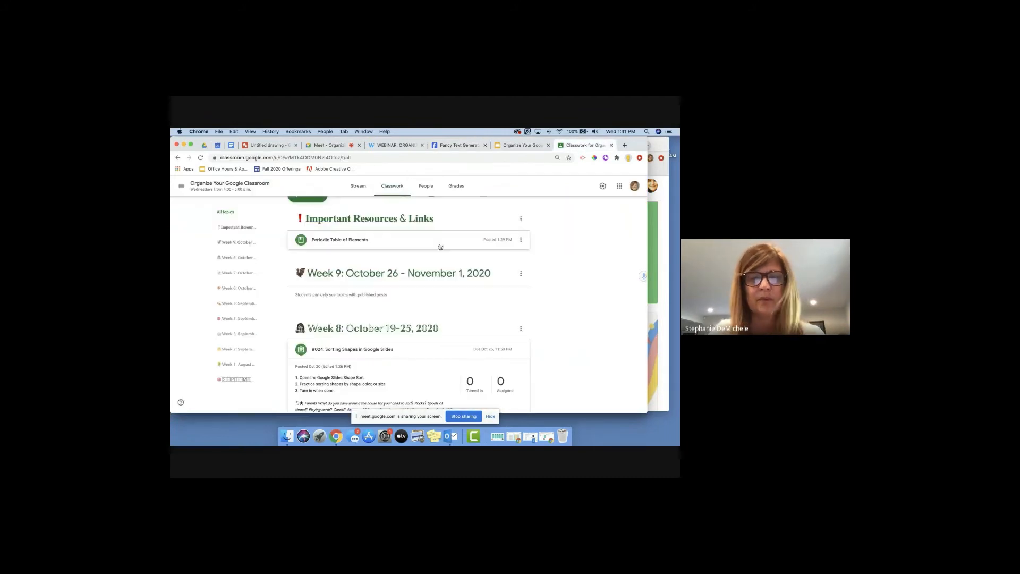
pyautogui.click(520, 273)
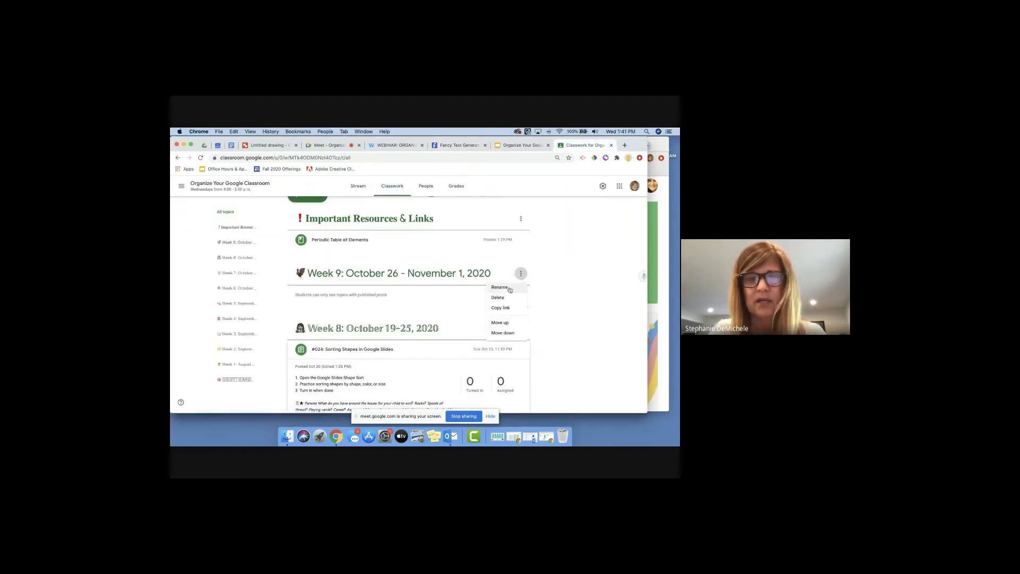
pyautogui.click(499, 287)
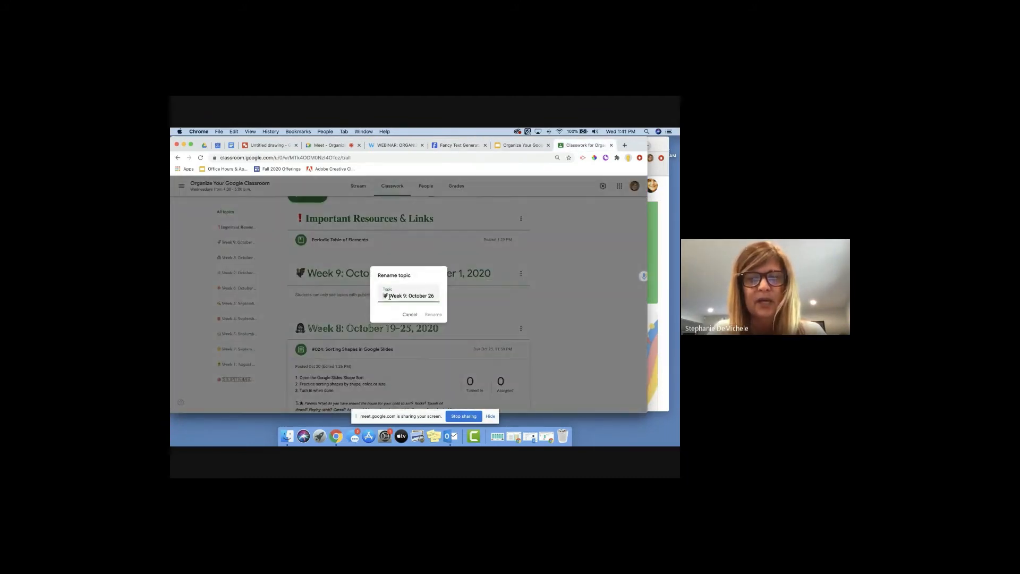
pyautogui.moveTo(389, 296); pyautogui.dragTo(437, 299)
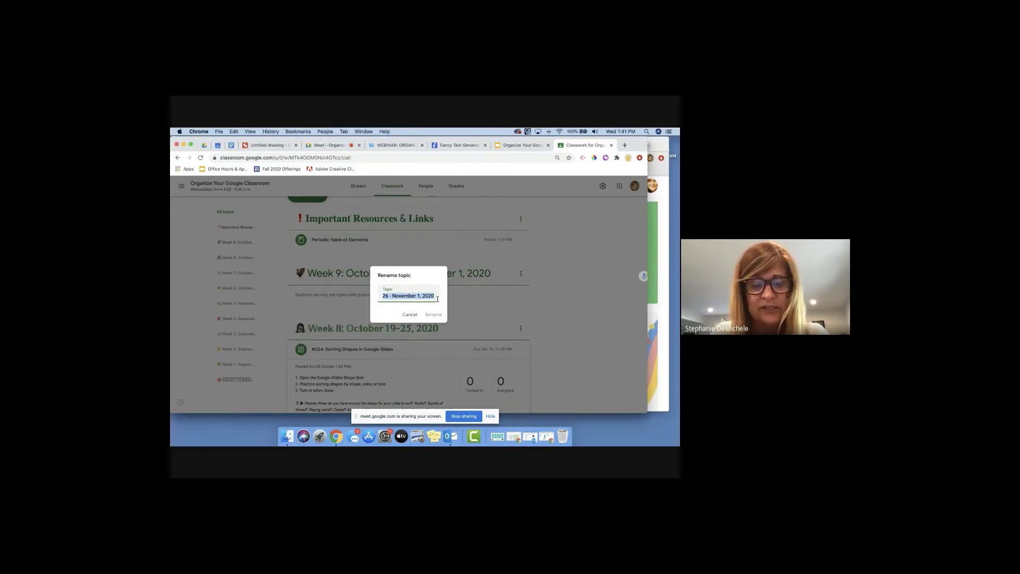
pyautogui.click(459, 145)
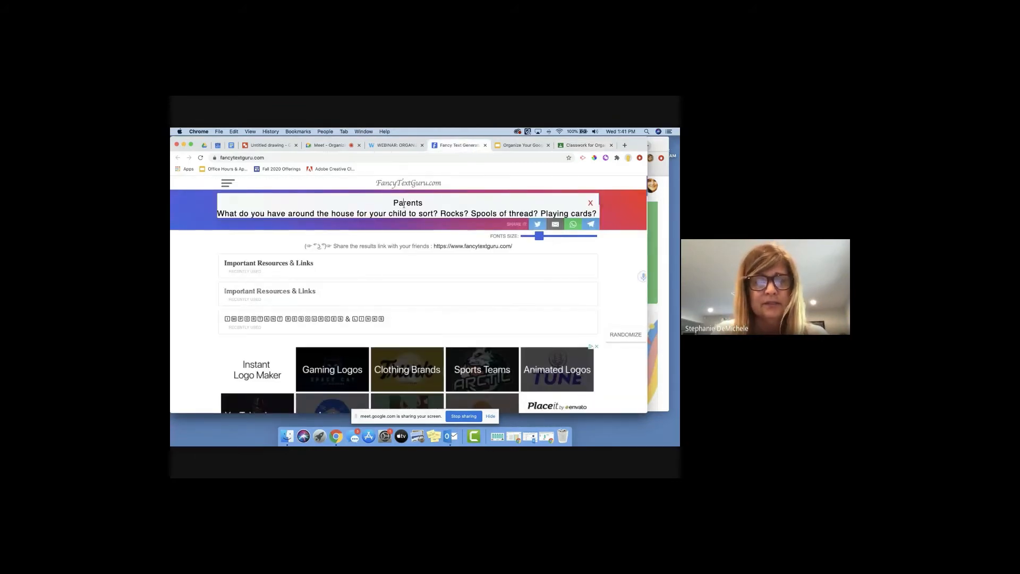
pyautogui.press('super+a')
pyautogui.press('super+v')
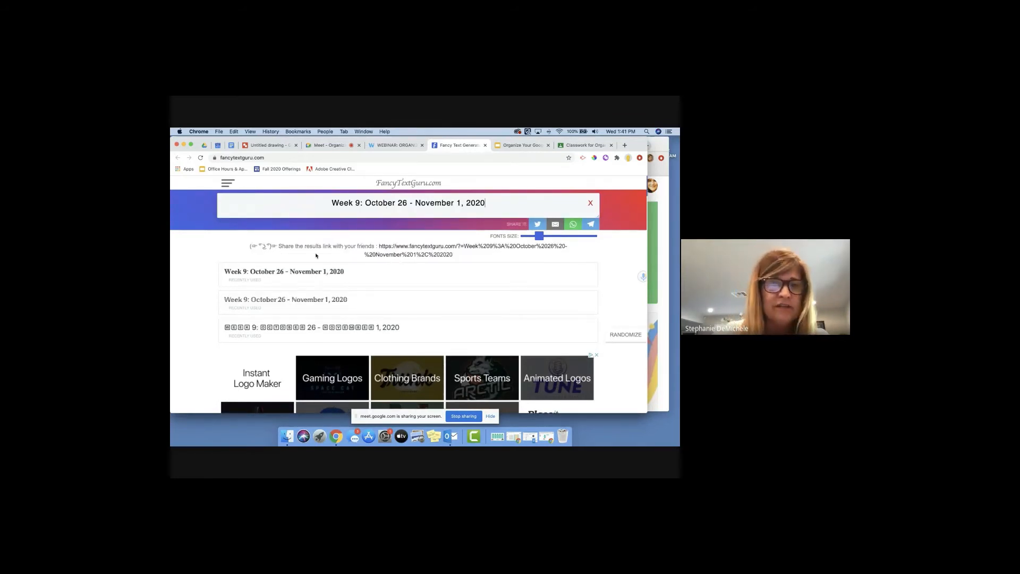
# - Look through the new, common, symbolic, small and lined fancy text styles generated for the Week 9 title, and return to the recently used ones
pyautogui.scroll(-5, 289, 302)
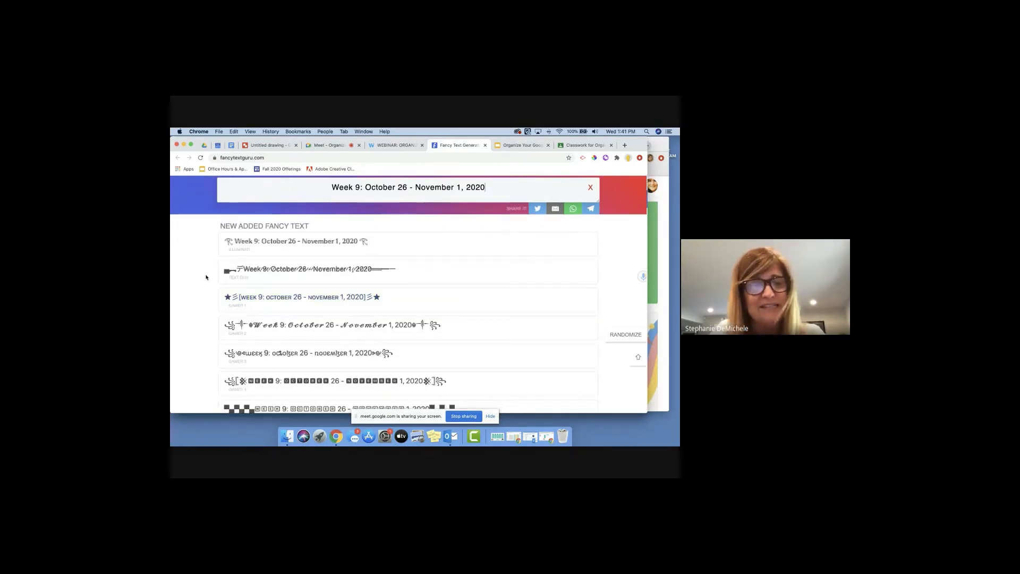
pyautogui.scroll(-4, 206, 277)
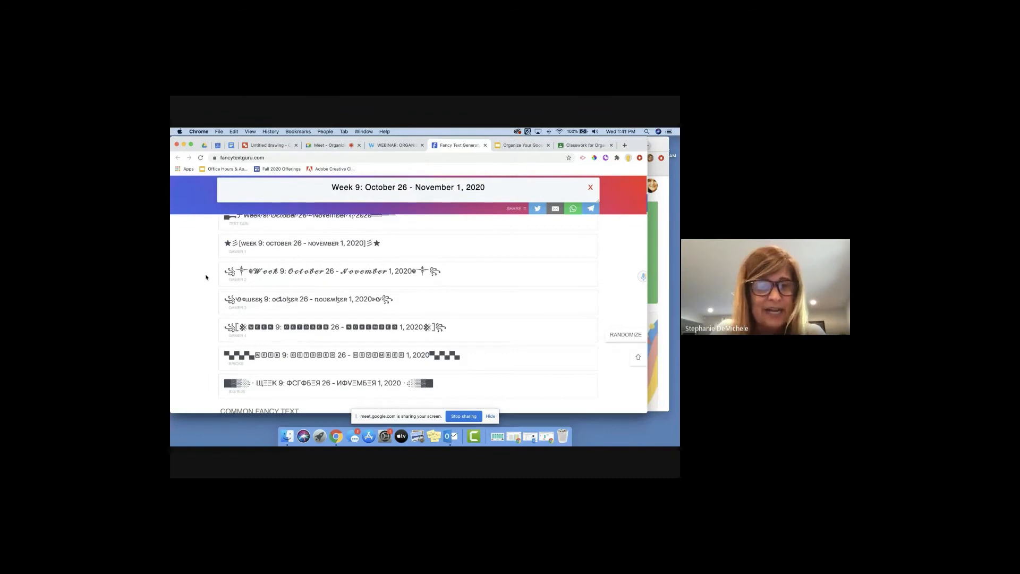
pyautogui.scroll(-6, 206, 276)
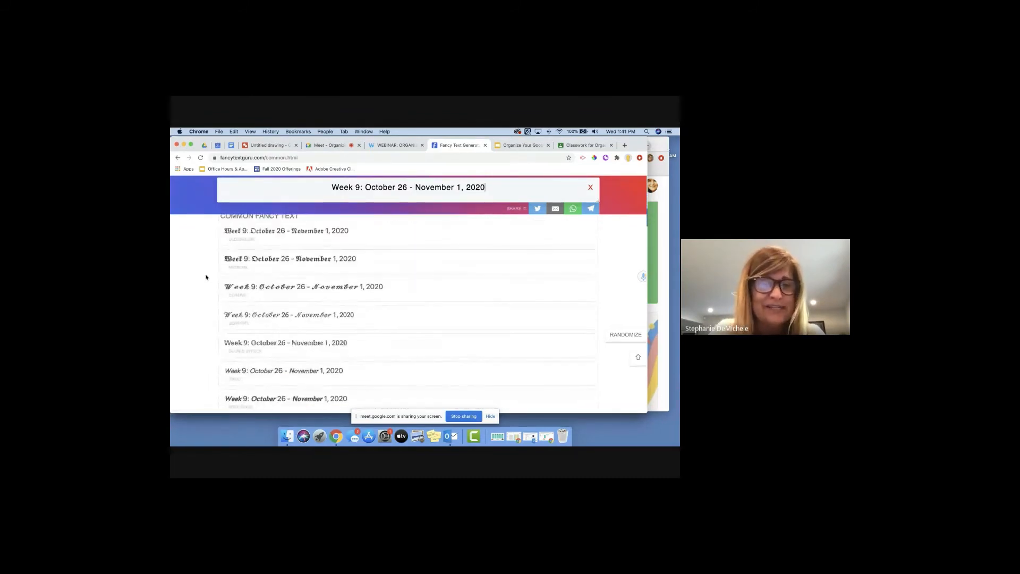
pyautogui.scroll(-3, 206, 276)
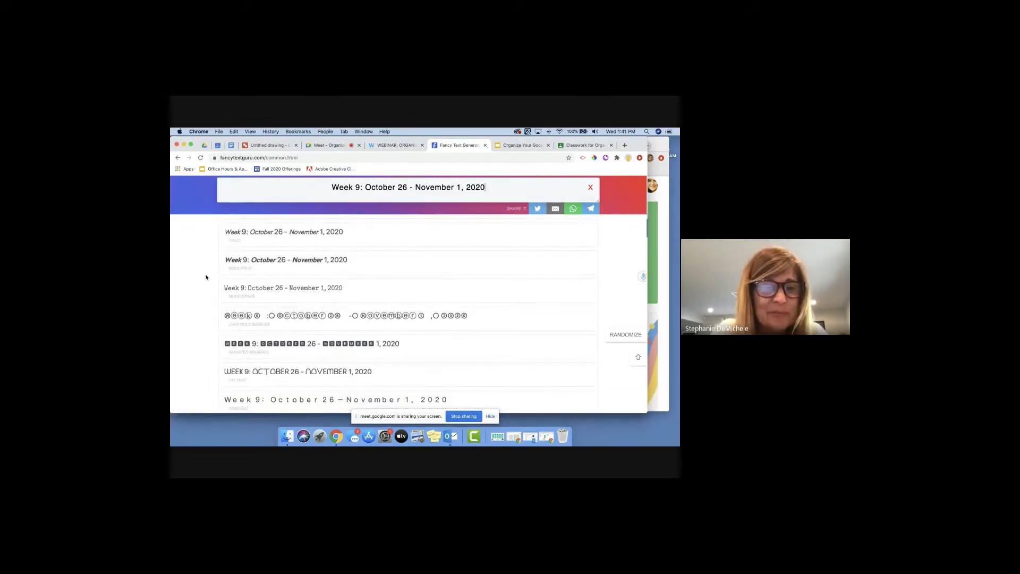
pyautogui.scroll(-8, 206, 277)
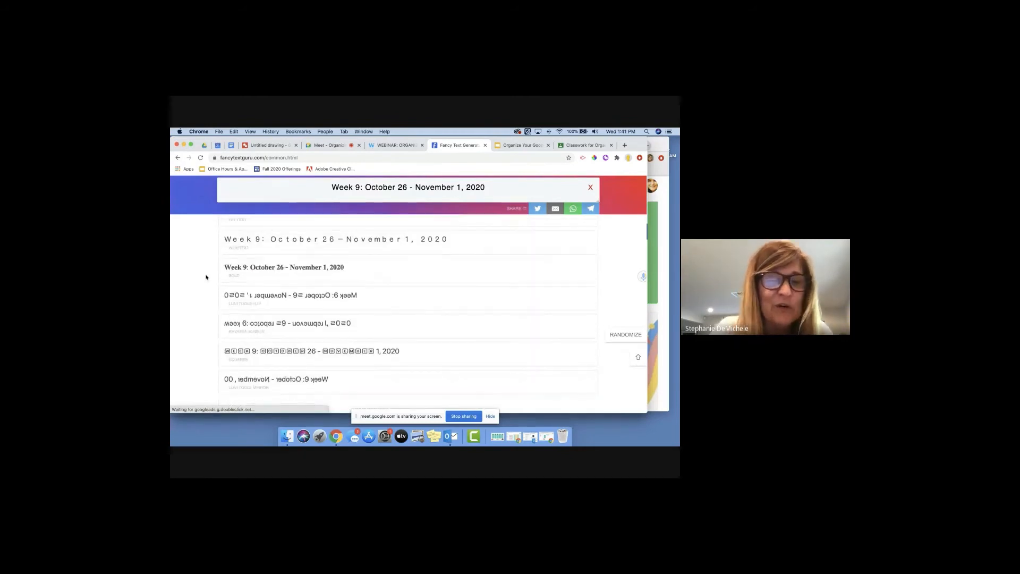
pyautogui.scroll(-6, 206, 277)
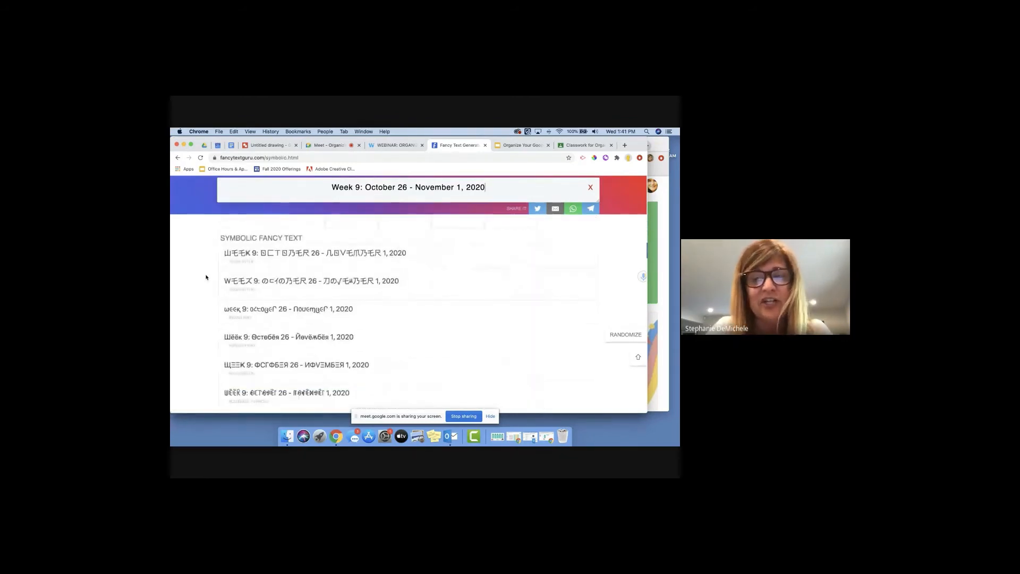
pyautogui.scroll(-6, 206, 277)
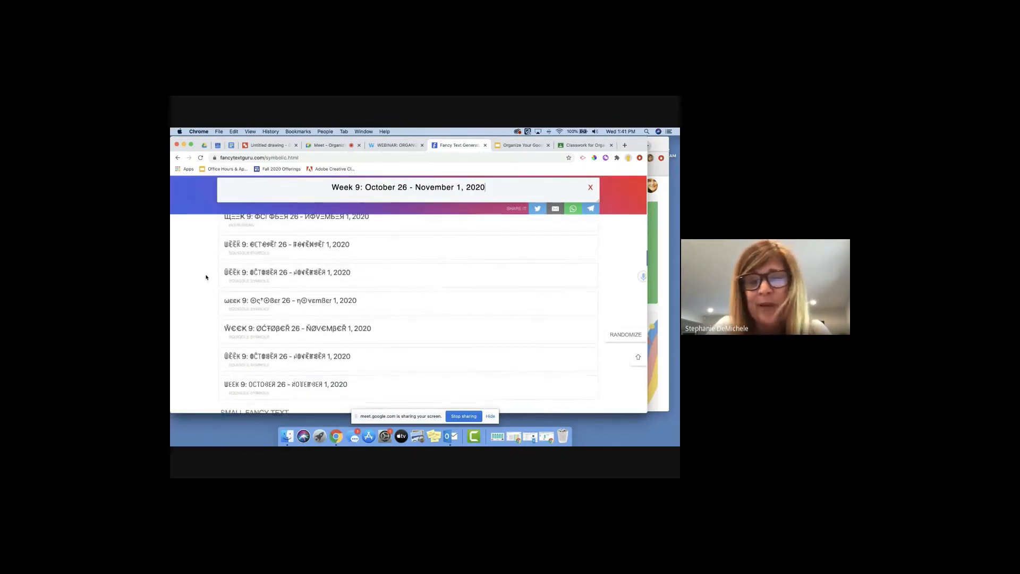
pyautogui.scroll(-6, 206, 277)
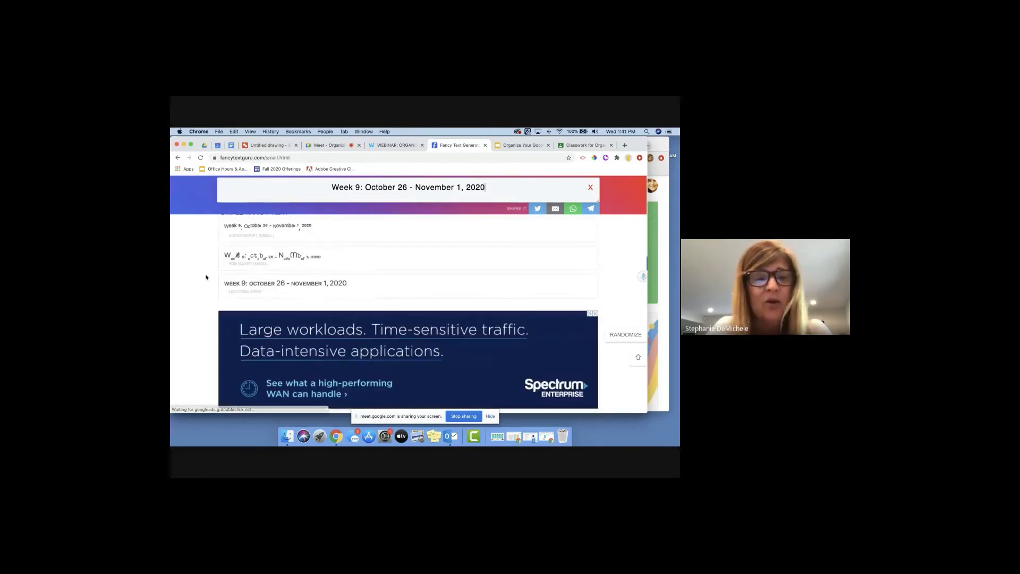
pyautogui.scroll(-5, 206, 276)
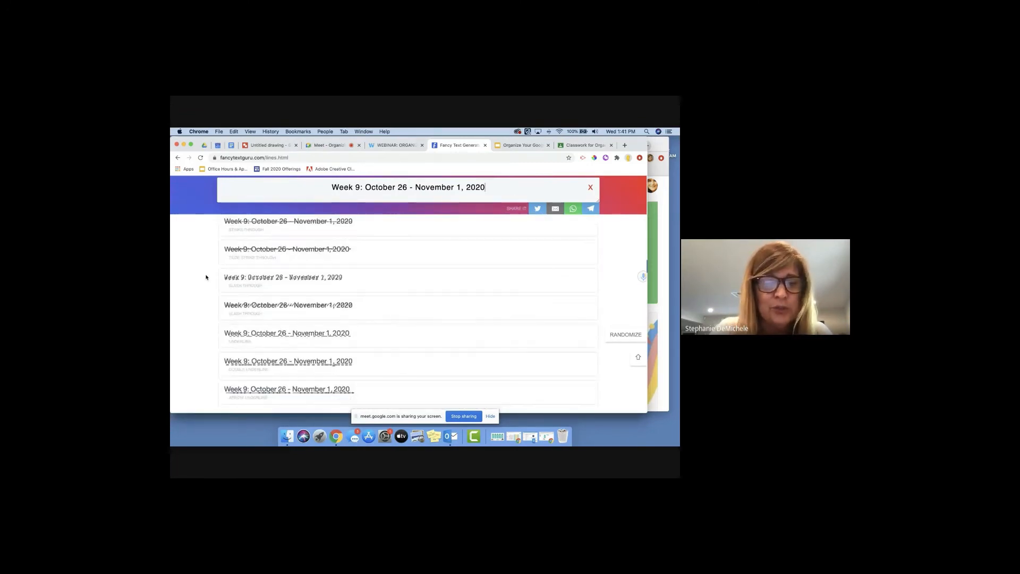
pyautogui.scroll(-10, 206, 277)
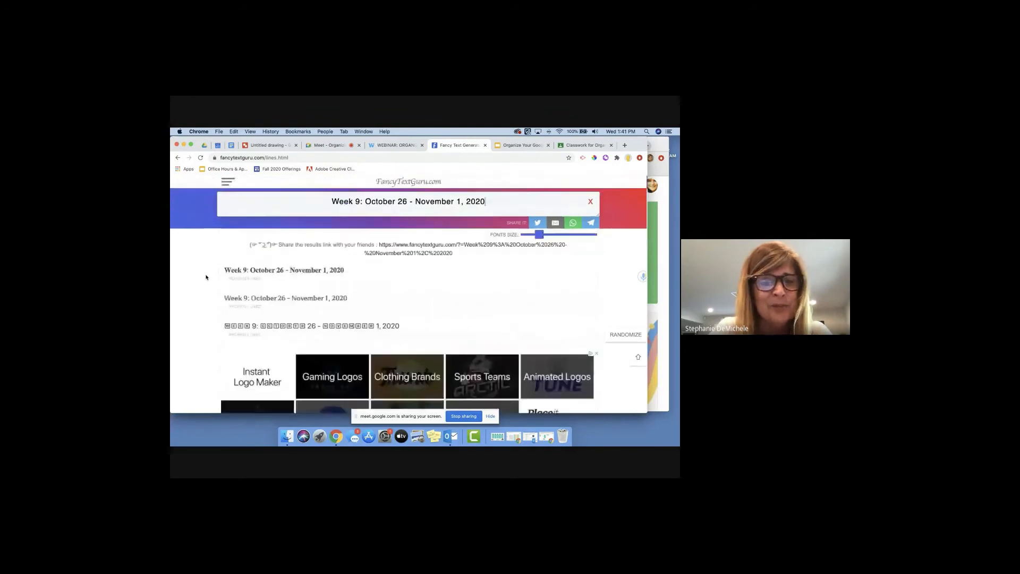
pyautogui.scroll(3, 229, 275)
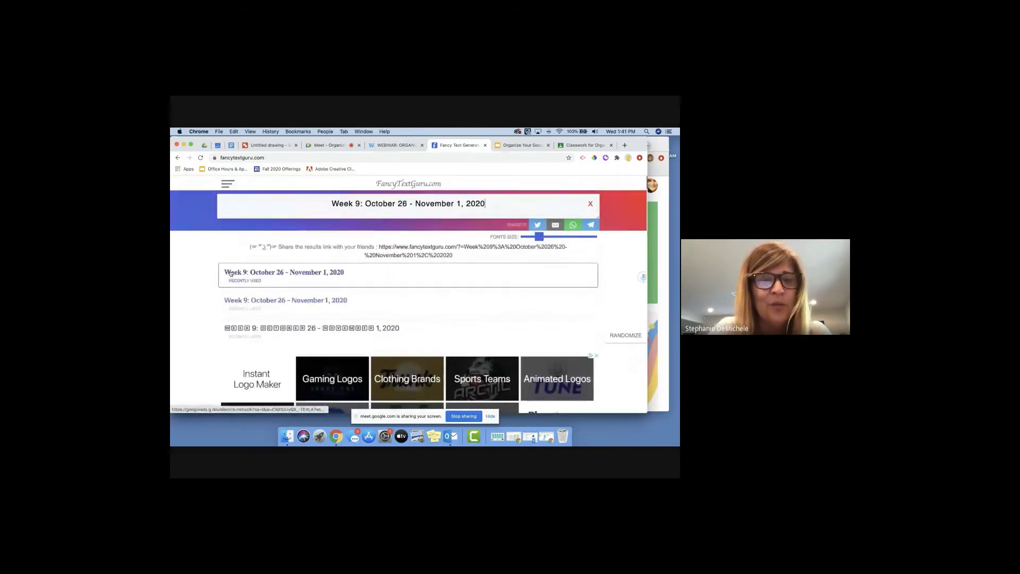
# - Copy the recently used outlined style of the Week 9 title and rename the Classroom topic with it, keeping the bat emoji in front
pyautogui.click(276, 300)
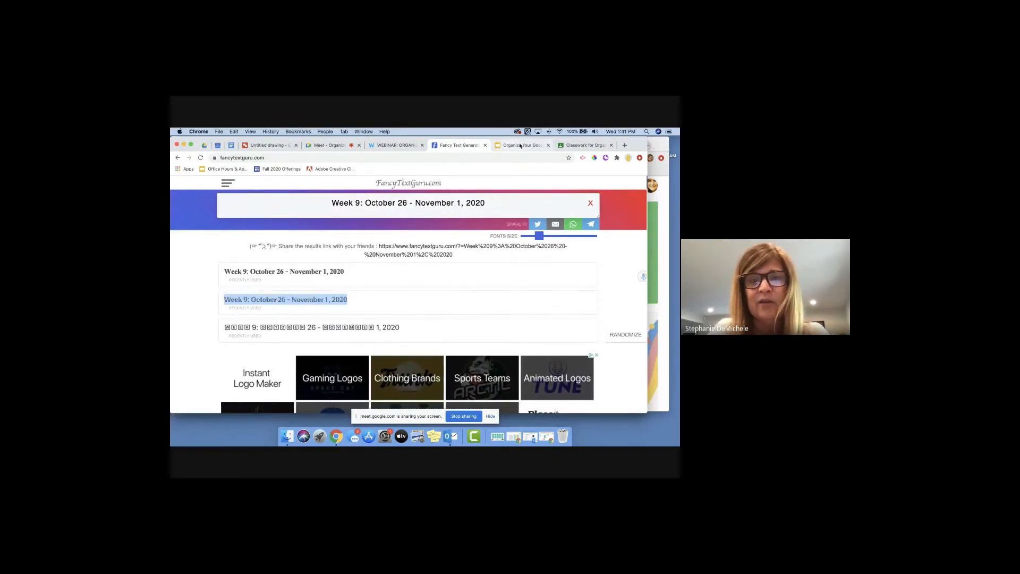
pyautogui.click(574, 148)
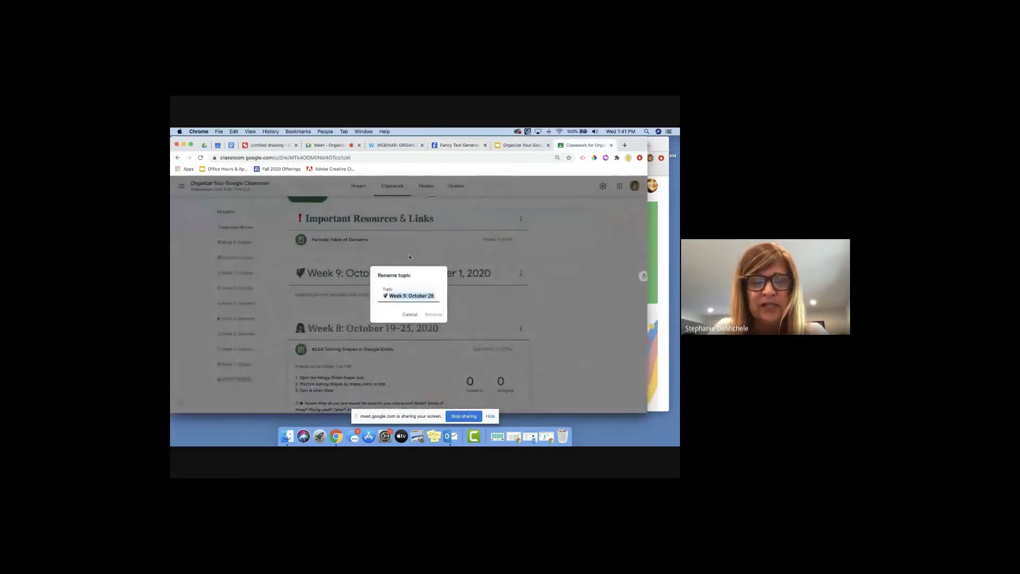
pyautogui.press('super+v')
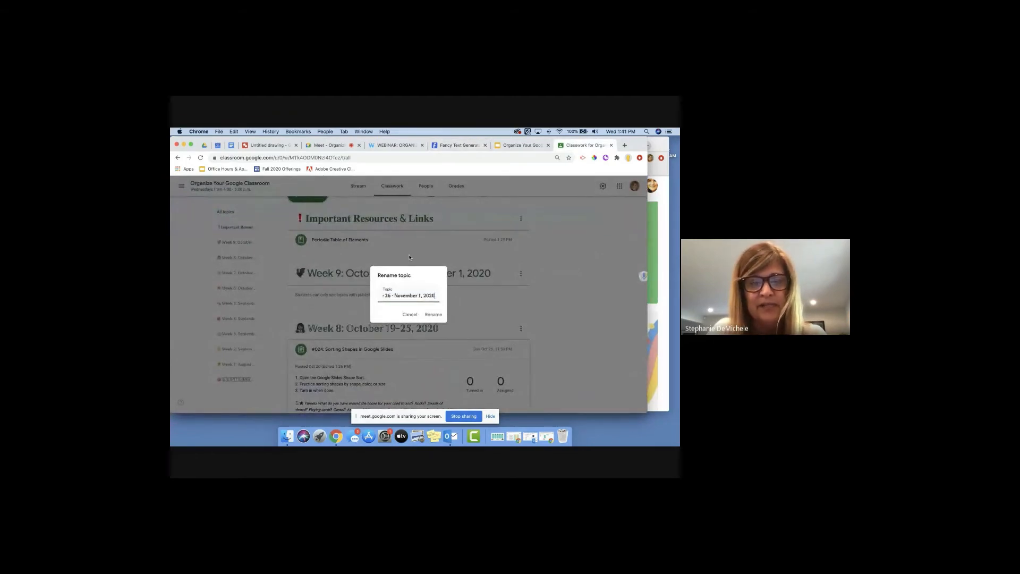
pyautogui.click(431, 315)
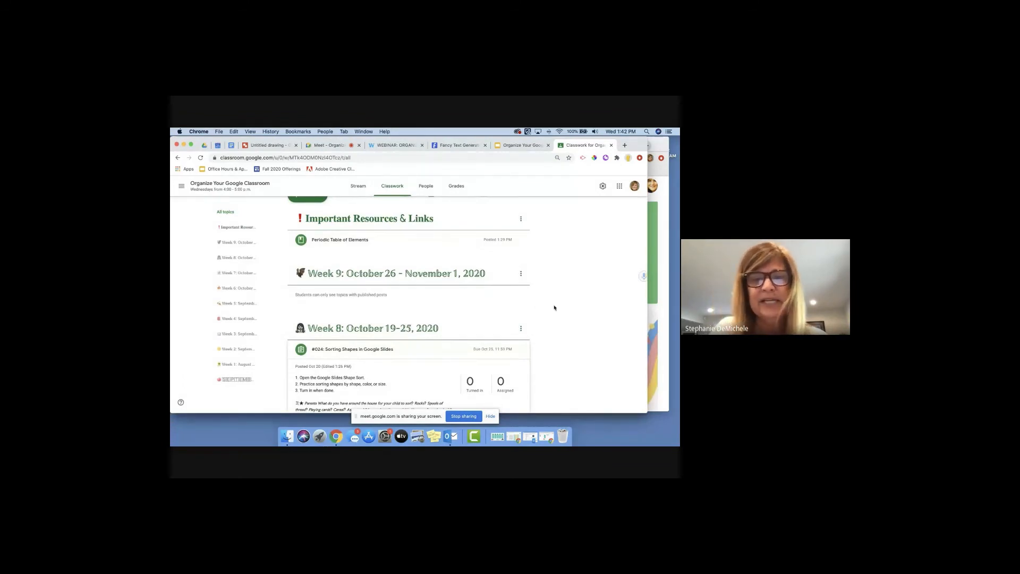
# - View the Week 8: October 19-25, 2020 topic on its own page and return to the full Classwork list
pyautogui.click(418, 333)
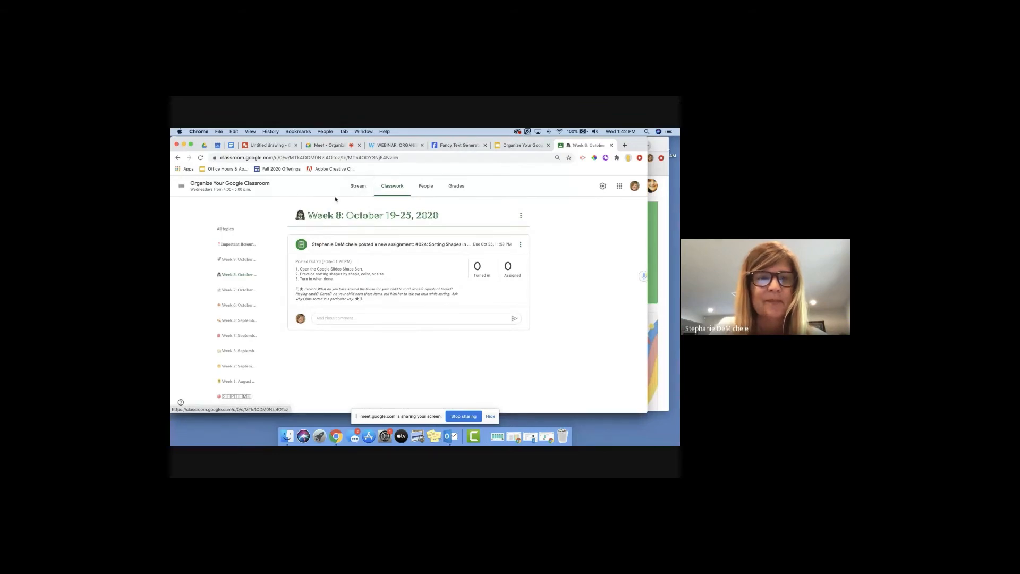
pyautogui.click(234, 183)
pyautogui.click(395, 188)
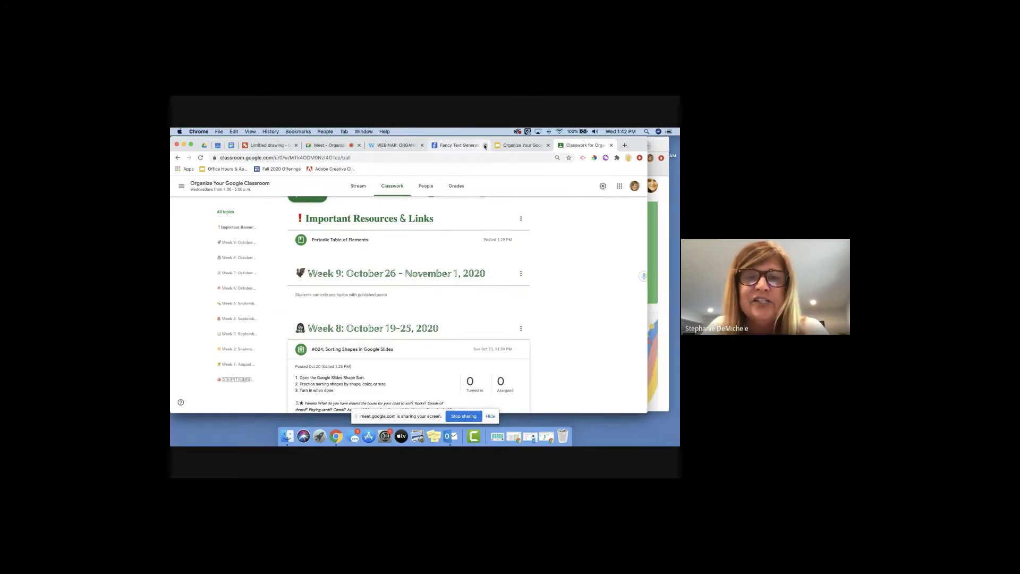
# - Close FancyTextGuru and switch to the Google Slides presentation, advancing to the slide about adding a co-teacher and combining all students
pyautogui.click(485, 146)
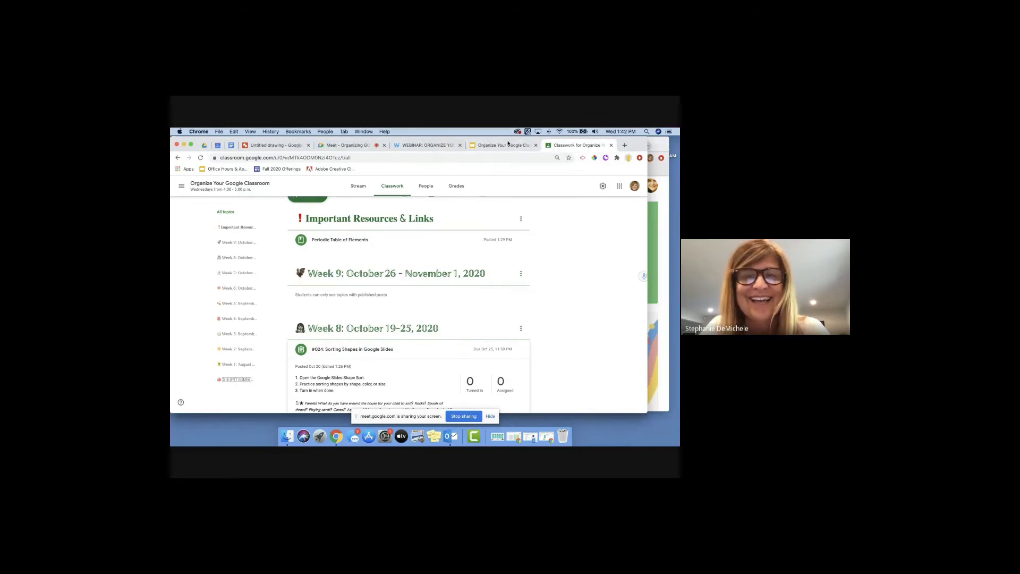
pyautogui.click(506, 146)
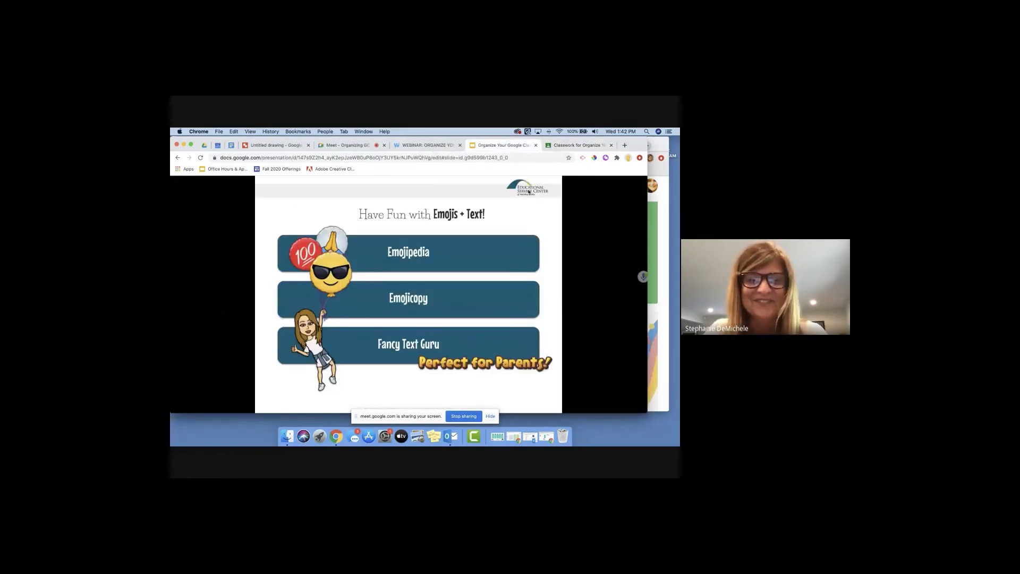
pyautogui.press('Right')
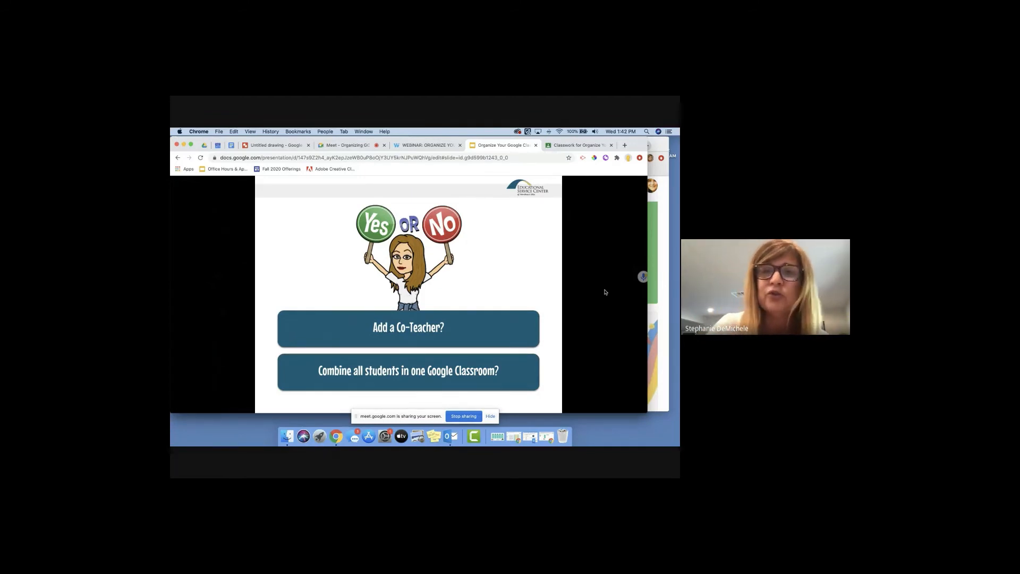
# - Switch back to Google Classroom and open the class's list of teachers and students
pyautogui.click(574, 146)
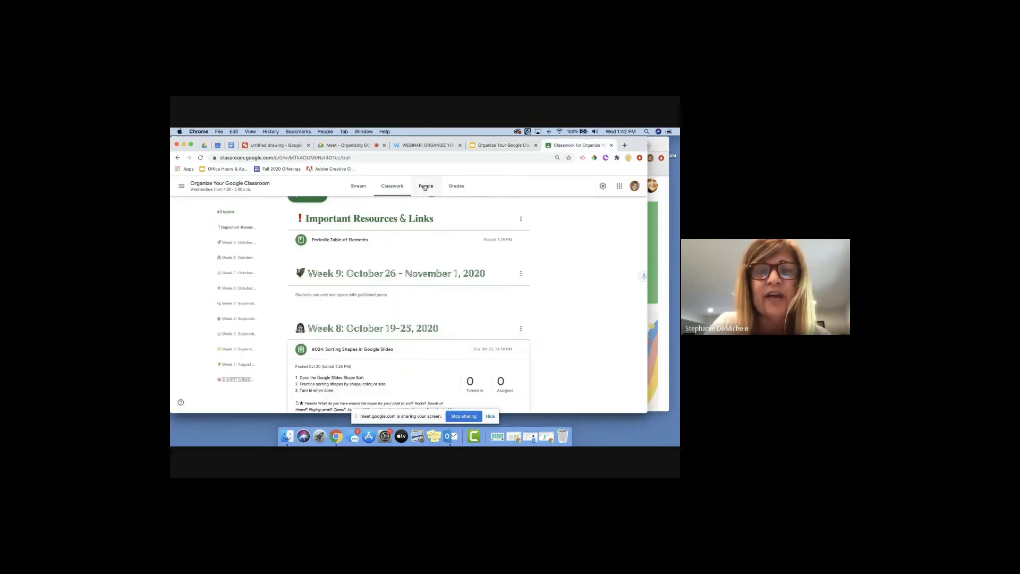
pyautogui.click(424, 186)
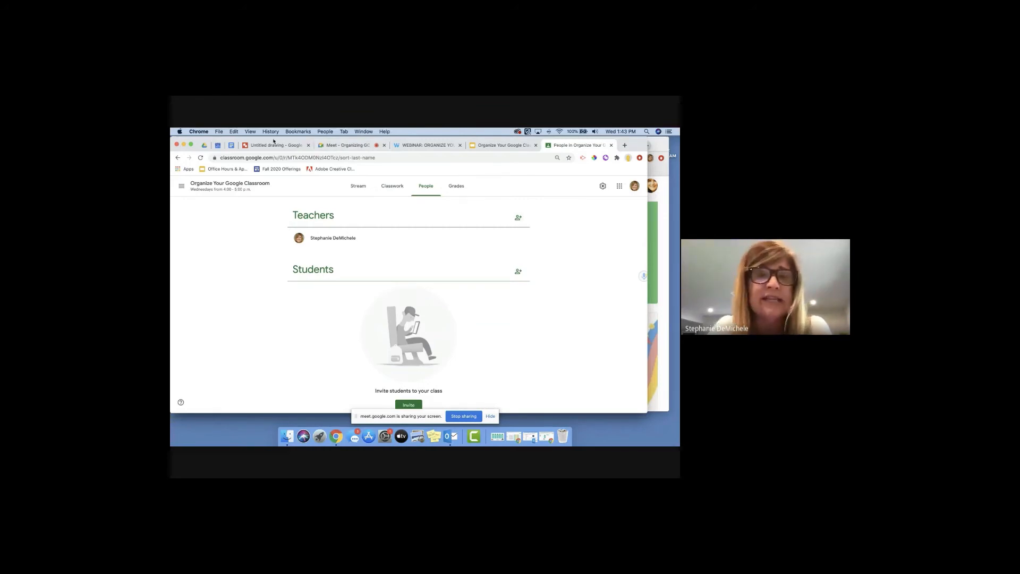
# - Revisit the slide about adding a co-teacher, and switch to the Google Meet call to read its chat
pyautogui.click(501, 146)
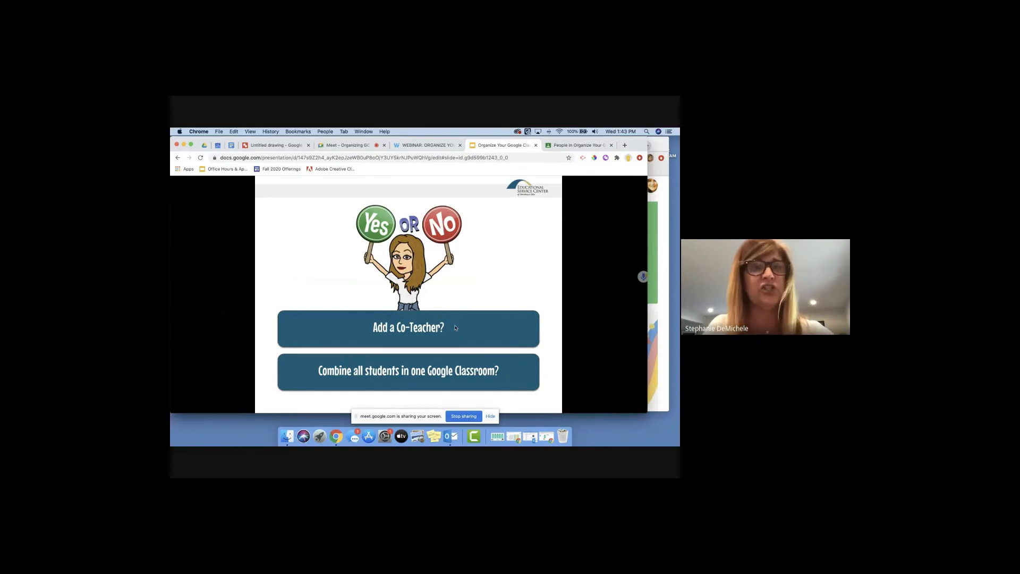
pyautogui.click(359, 148)
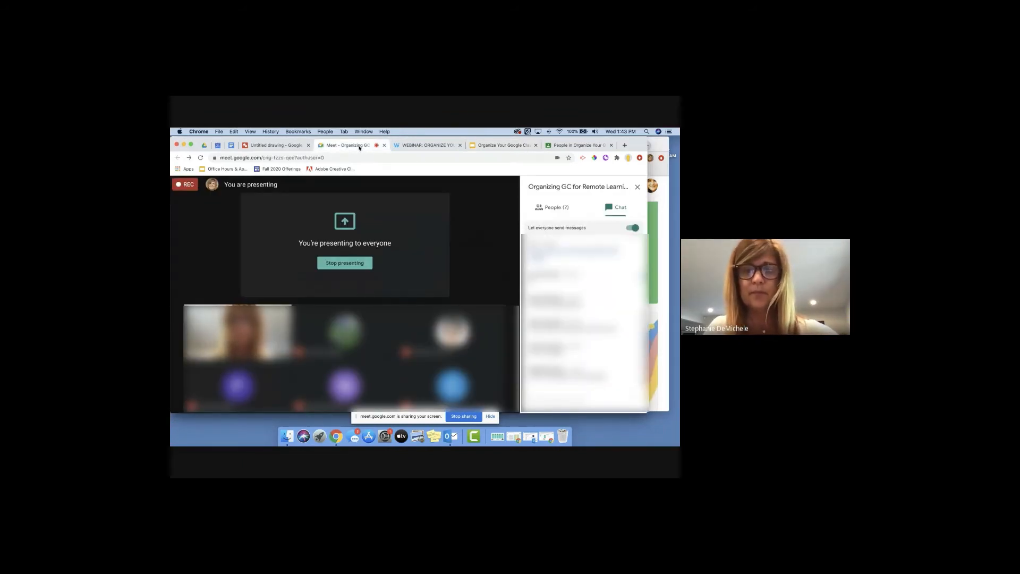
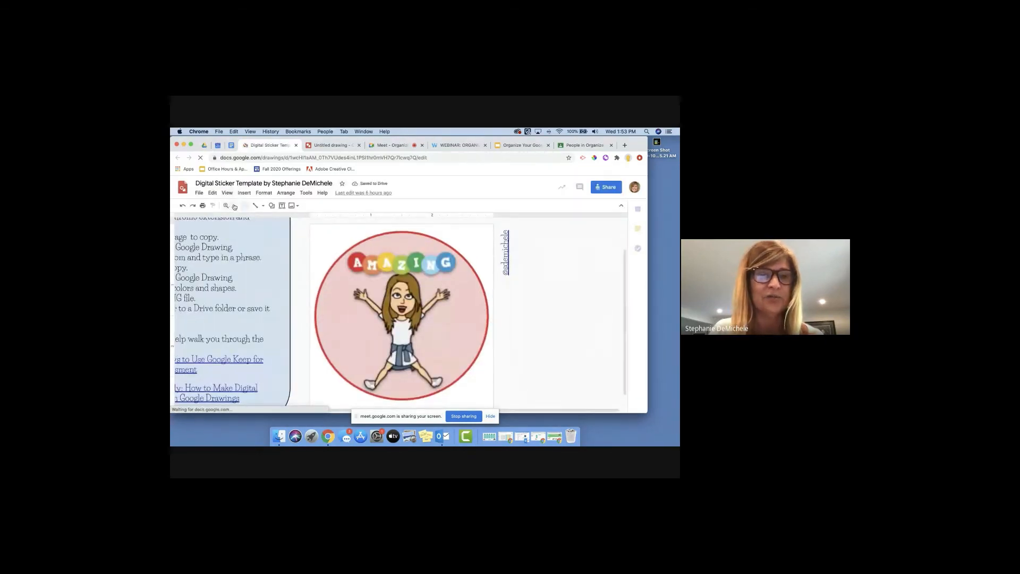
# - Zoom out to the whole Digital Sticker Template and create a new blank Google Drawing from it
pyautogui.click(233, 205)
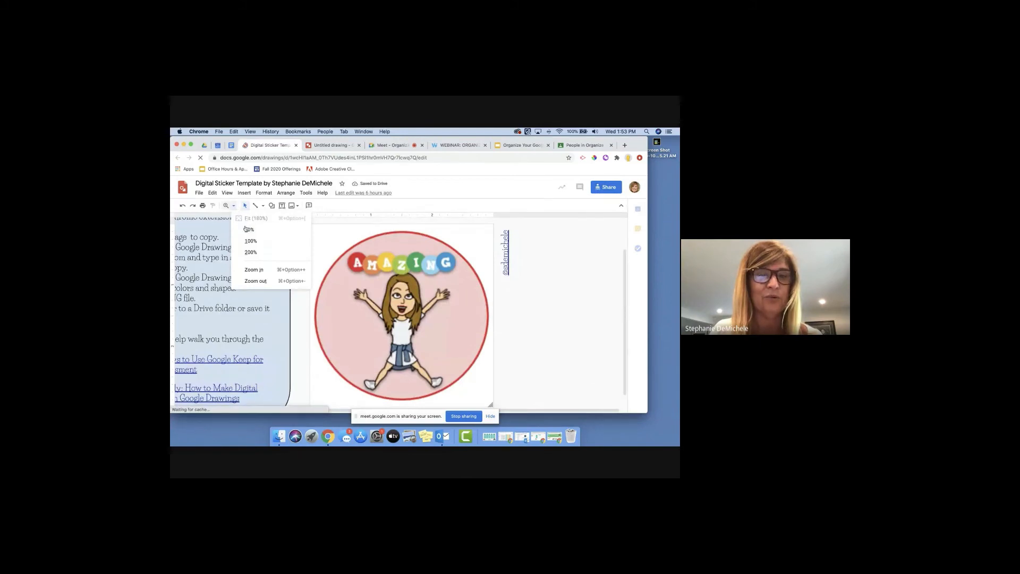
pyautogui.click(281, 283)
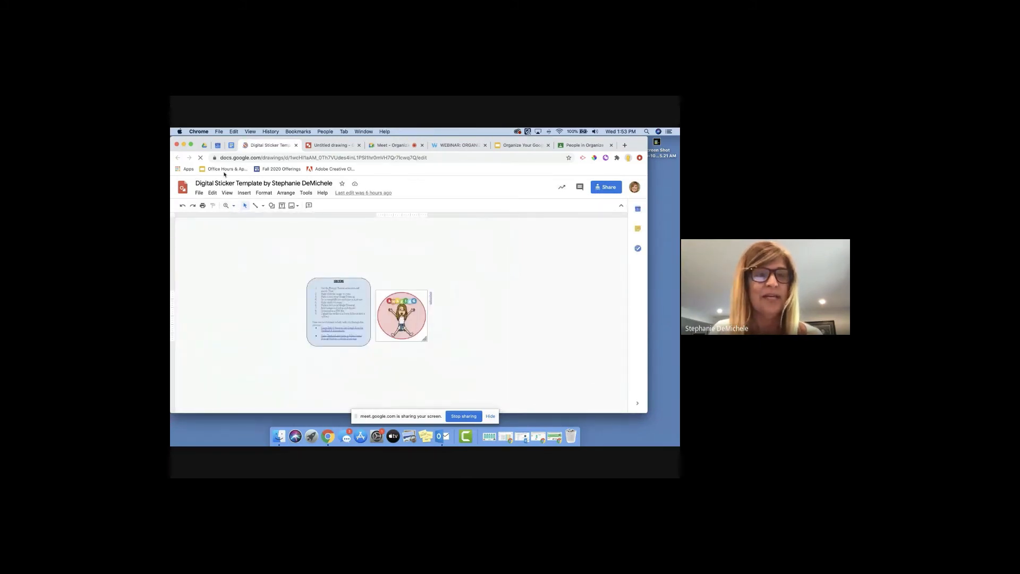
pyautogui.click(200, 193)
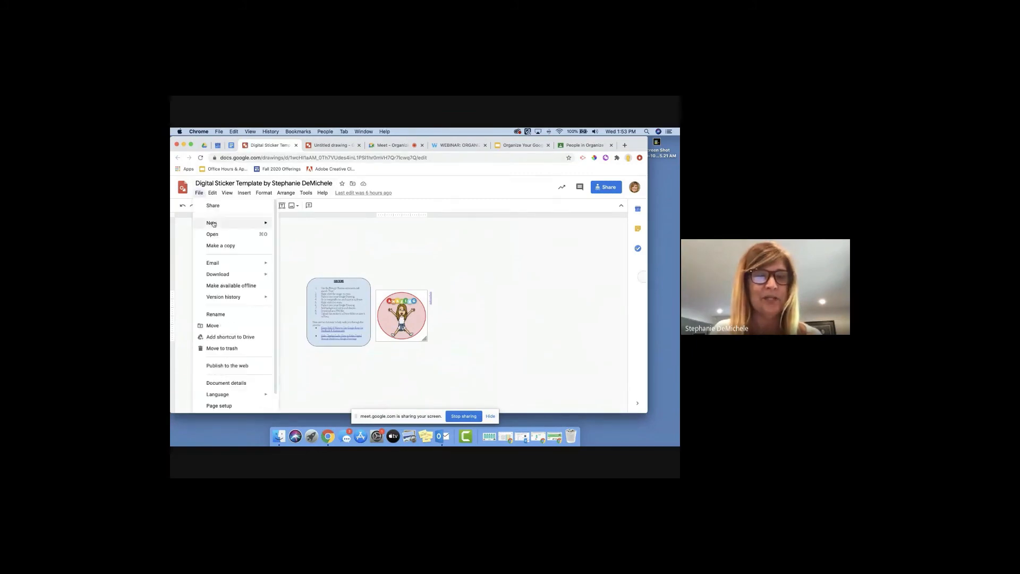
pyautogui.moveTo(213, 223)
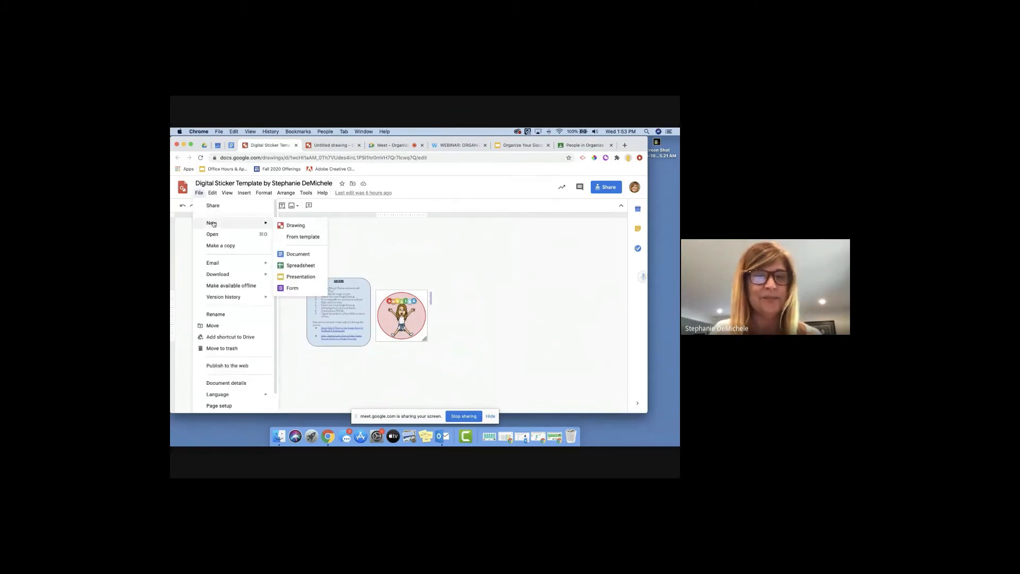
pyautogui.click(293, 225)
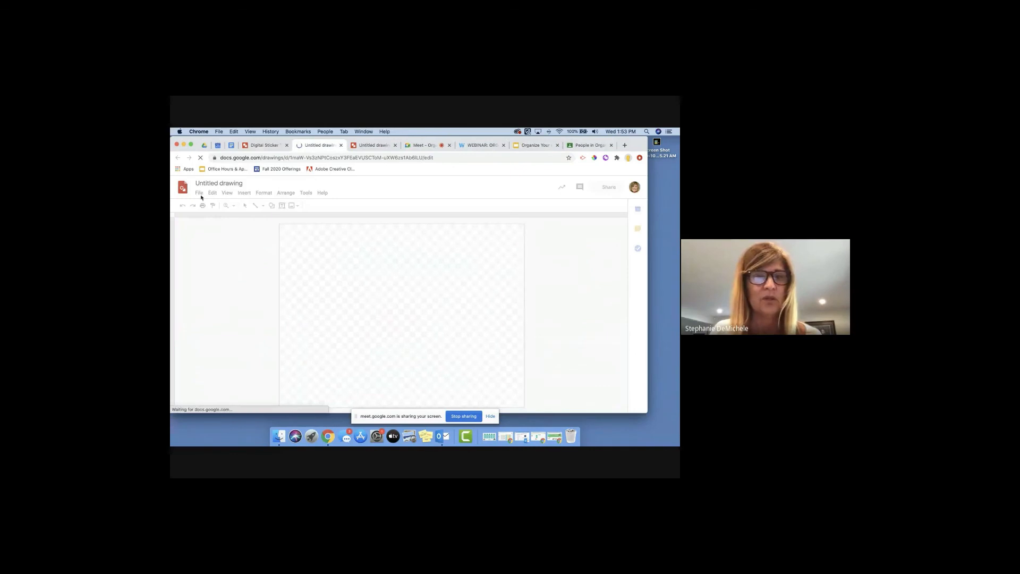
# - Set the new drawing's page setup to a custom size of 3 by 3
pyautogui.click(199, 192)
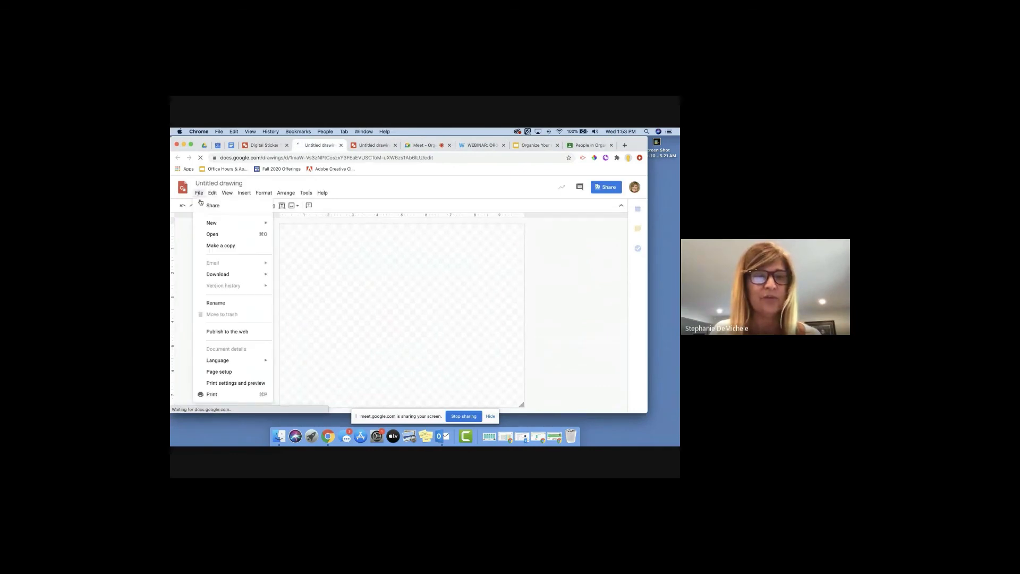
pyautogui.click(239, 372)
pyautogui.click(377, 285)
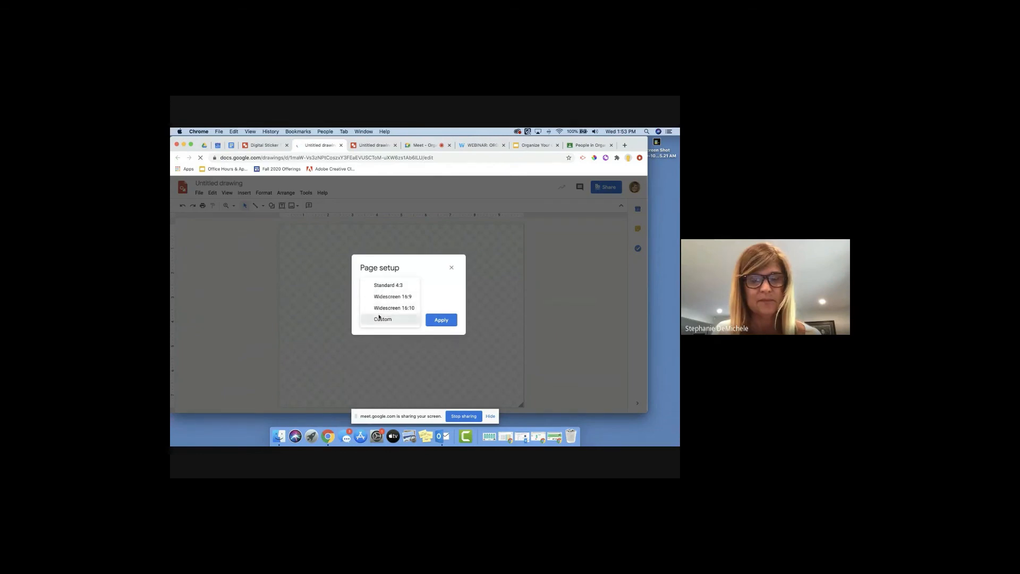
pyautogui.click(377, 317)
pyautogui.doubleClick(373, 305)
pyautogui.write('3')
pyautogui.doubleClick(406, 304)
pyautogui.write('3')
pyautogui.click(440, 332)
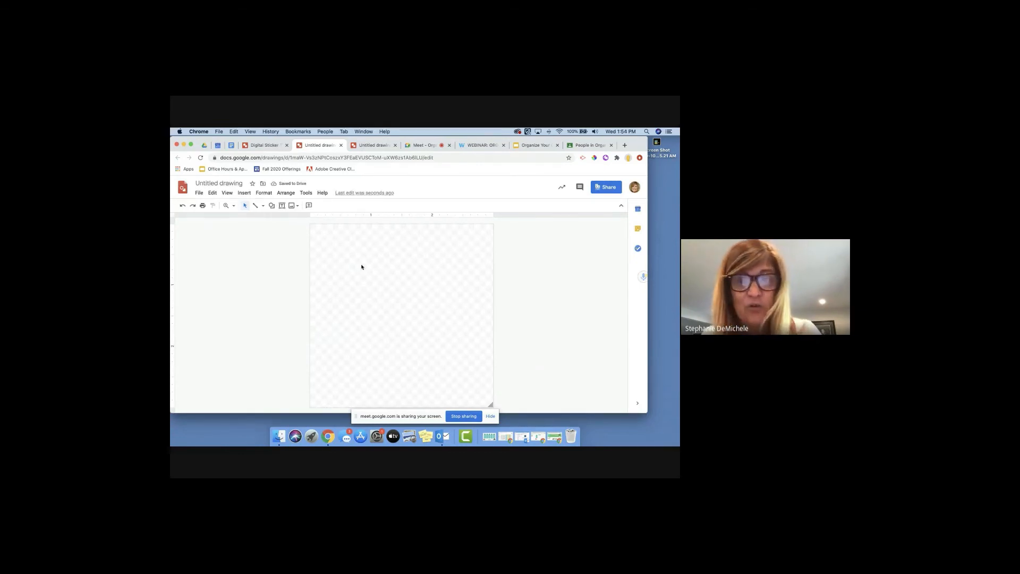
# - In the other Chrome window, search Bitmoji for "pose" and copy the image of the character pointing with both hands
pyautogui.press('super+grave')
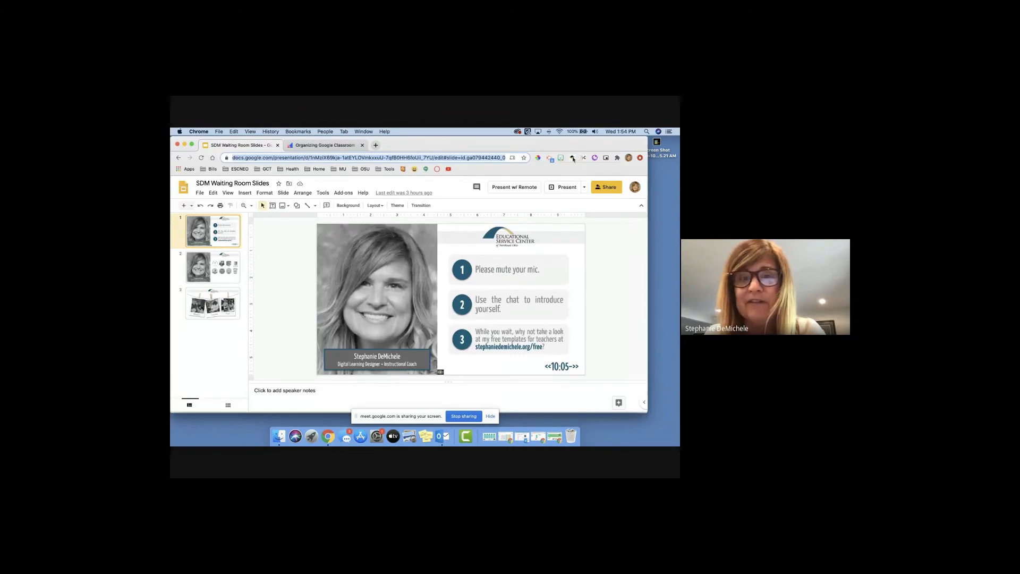
pyautogui.click(560, 158)
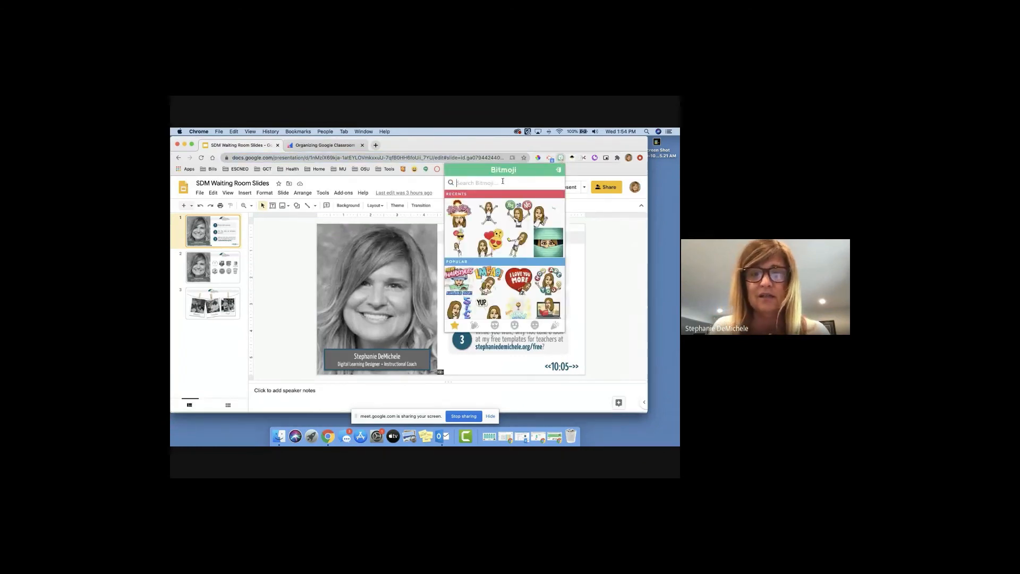
pyautogui.write('pose')
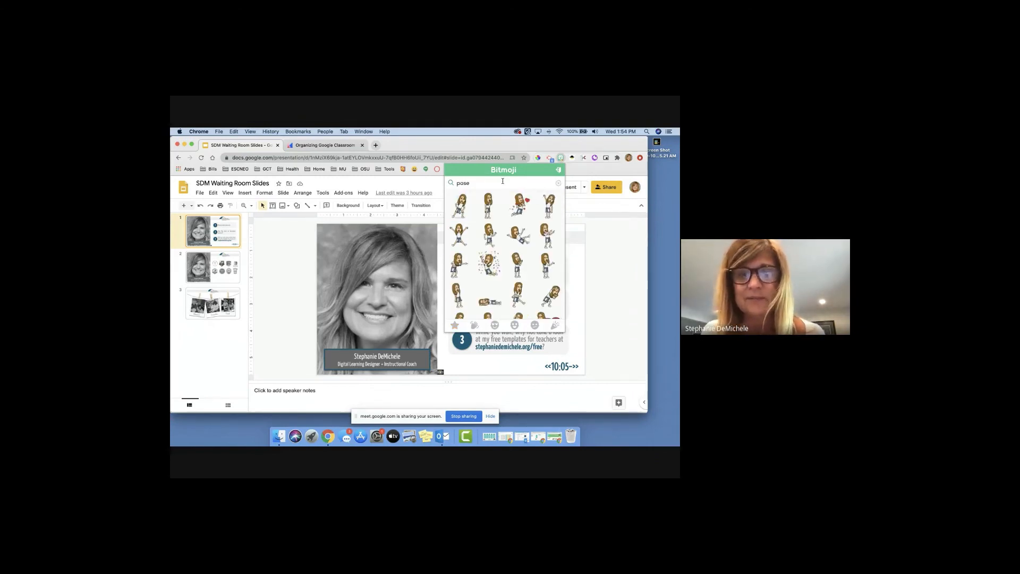
pyautogui.click(545, 236)
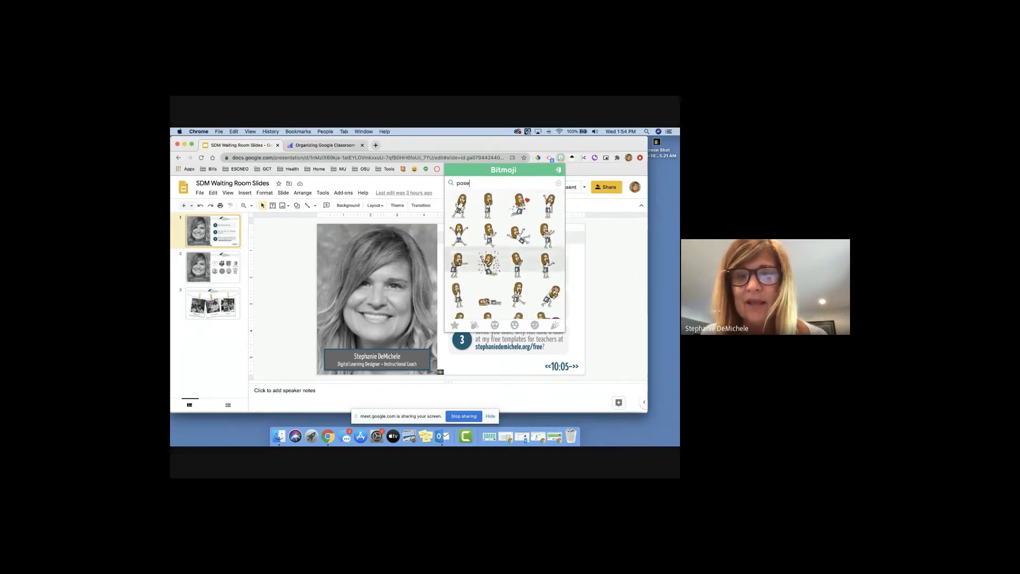
pyautogui.rightClick(545, 235)
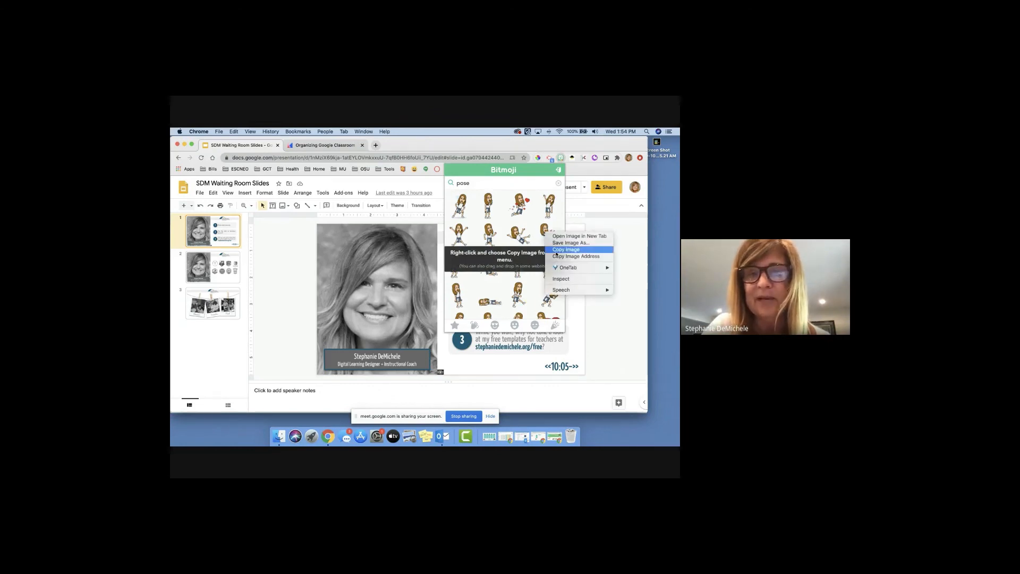
pyautogui.click(555, 252)
# - Return to the untitled drawing and paste the copied Bitmoji onto the canvas
pyautogui.press('super+grave')
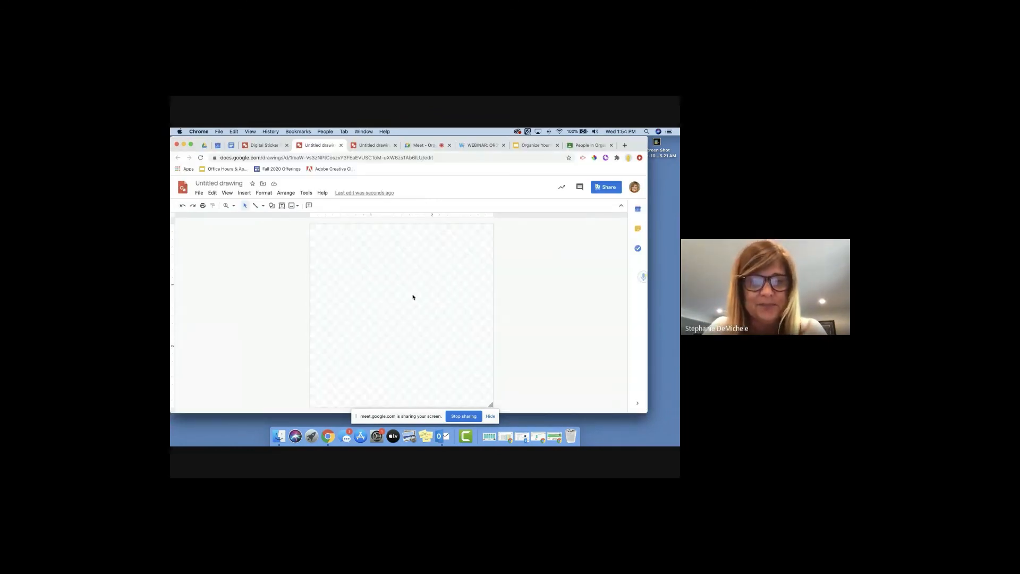
pyautogui.rightClick(413, 297)
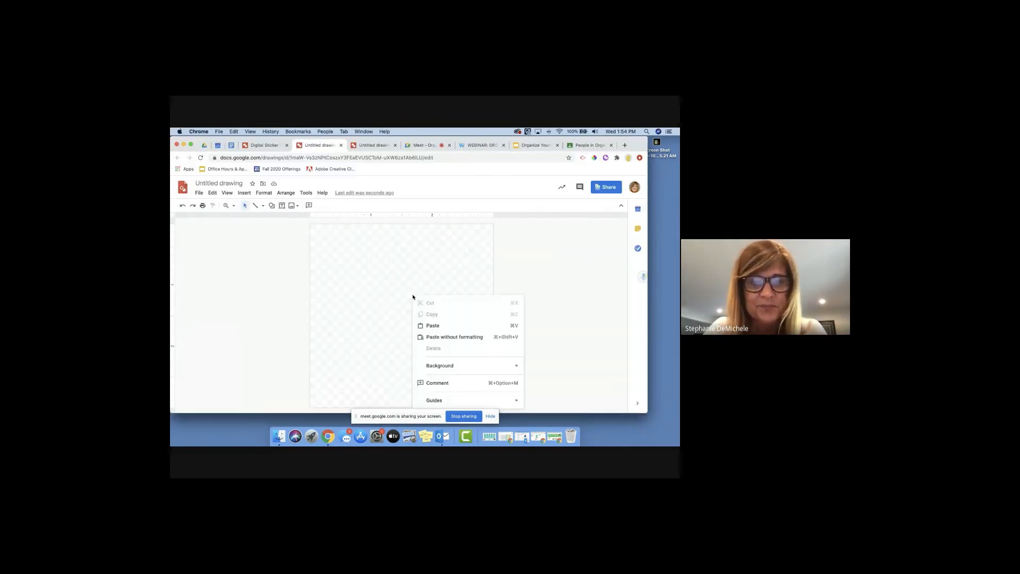
pyautogui.click(431, 326)
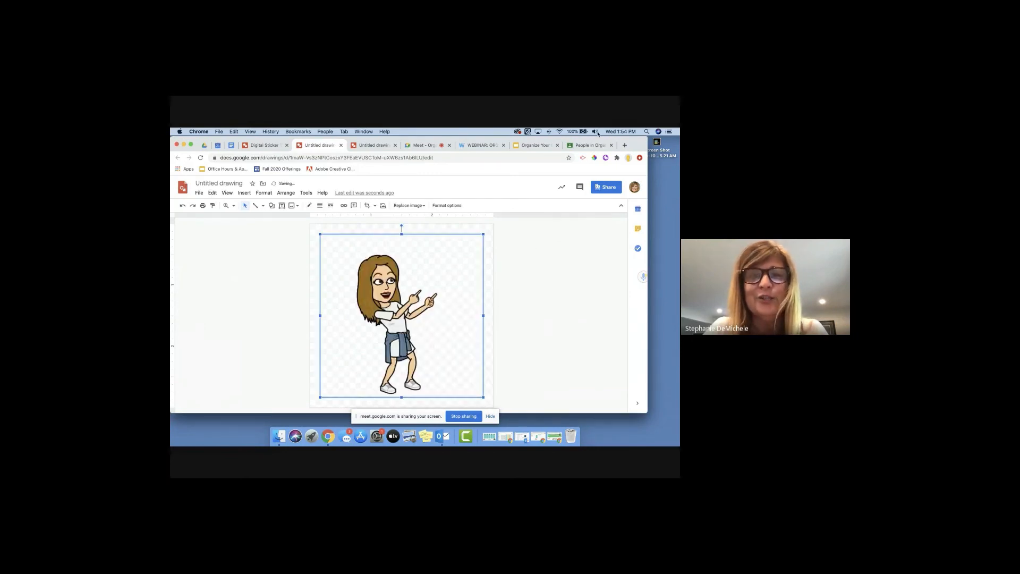
# - Open textgiraffe.com in a new browser tab and generate logos for the text "Great Work!"
pyautogui.click(625, 146)
pyautogui.write('t')
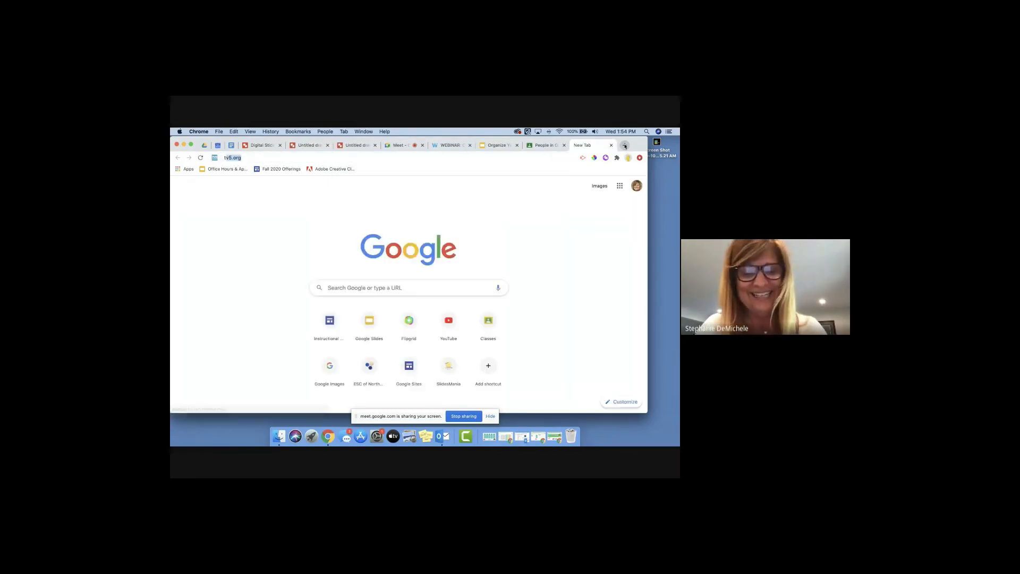
pyautogui.write('extgir')
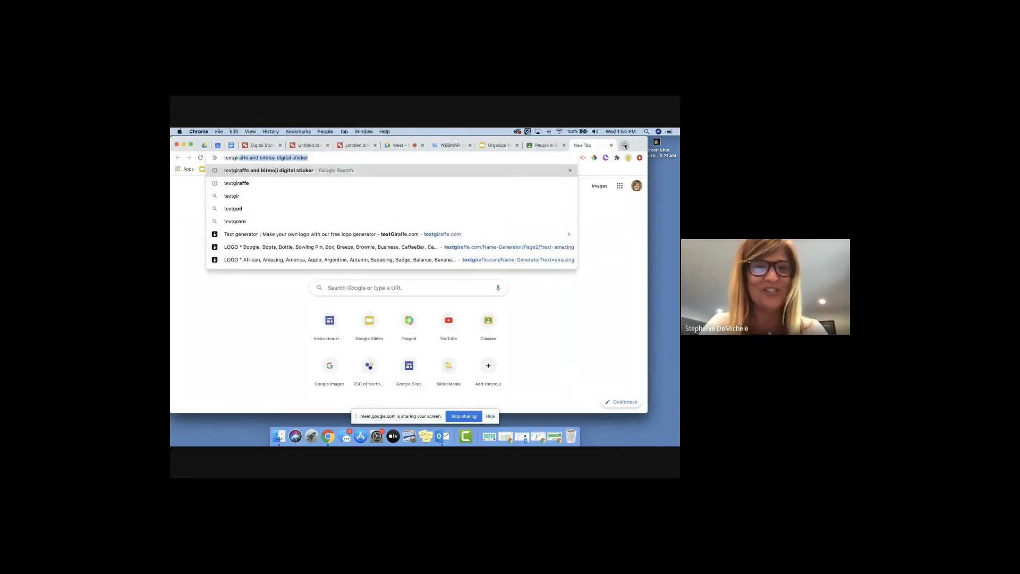
pyautogui.write('affe.com')
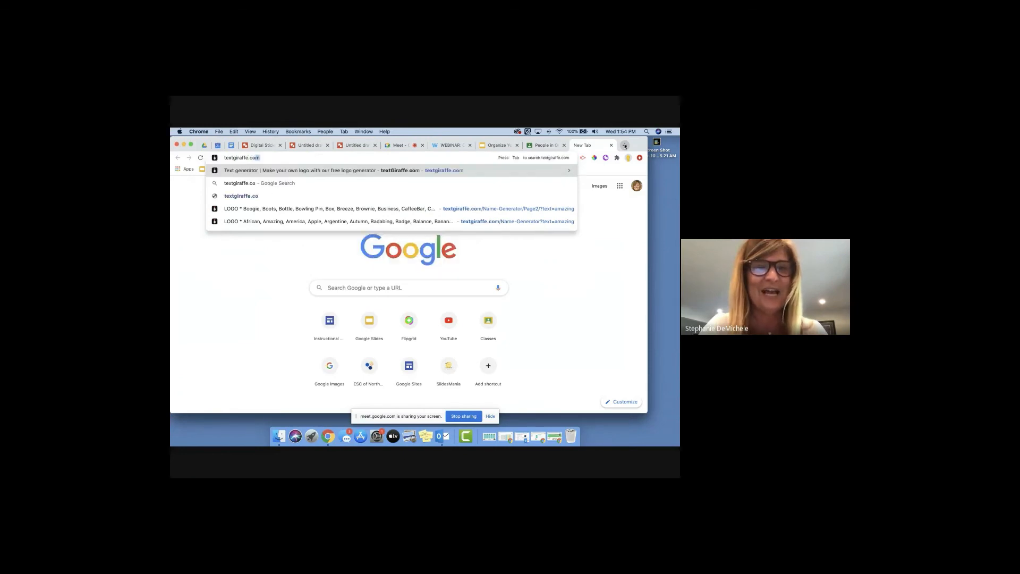
pyautogui.press('Return')
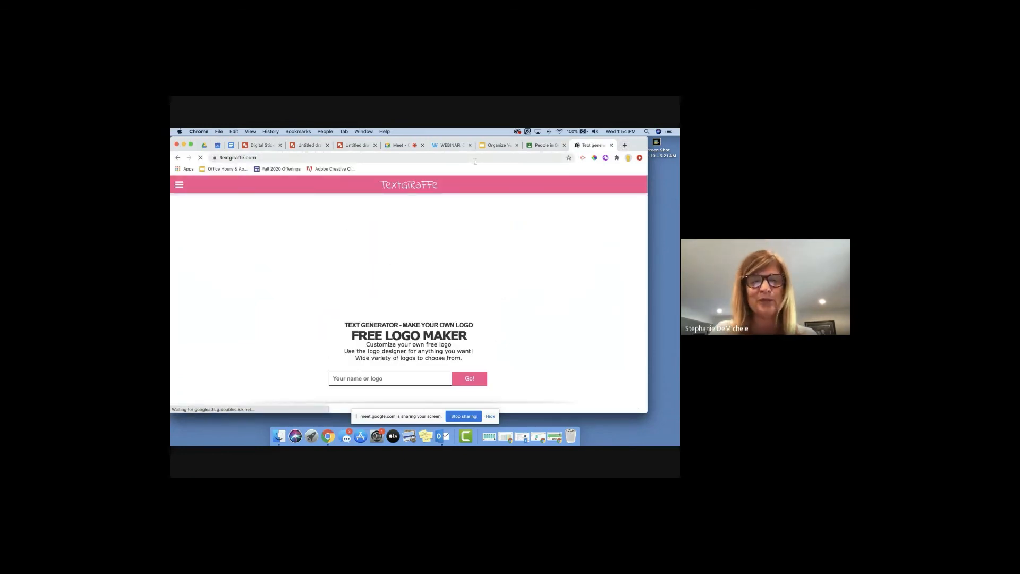
pyautogui.click(362, 378)
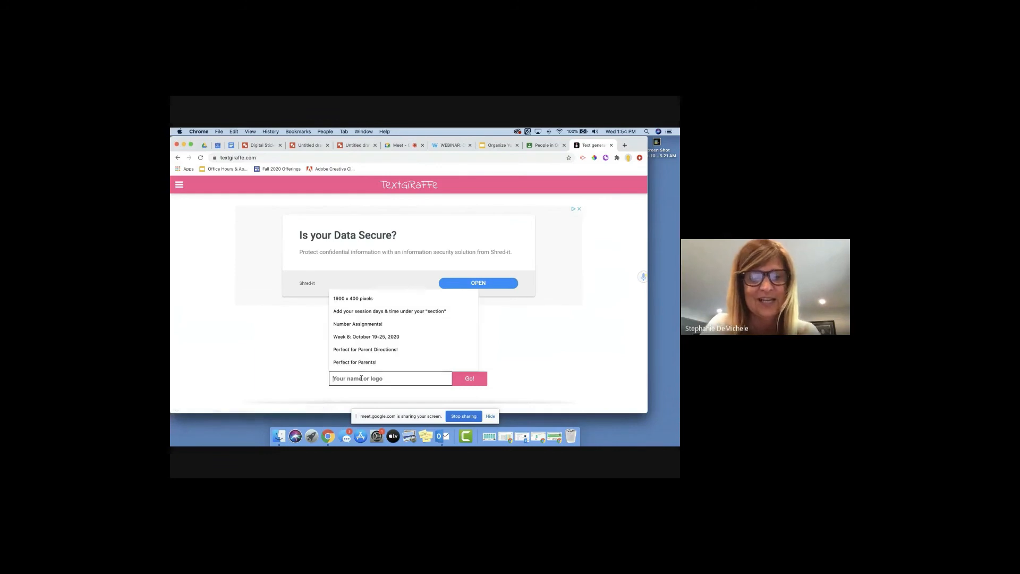
pyautogui.write('Great ')
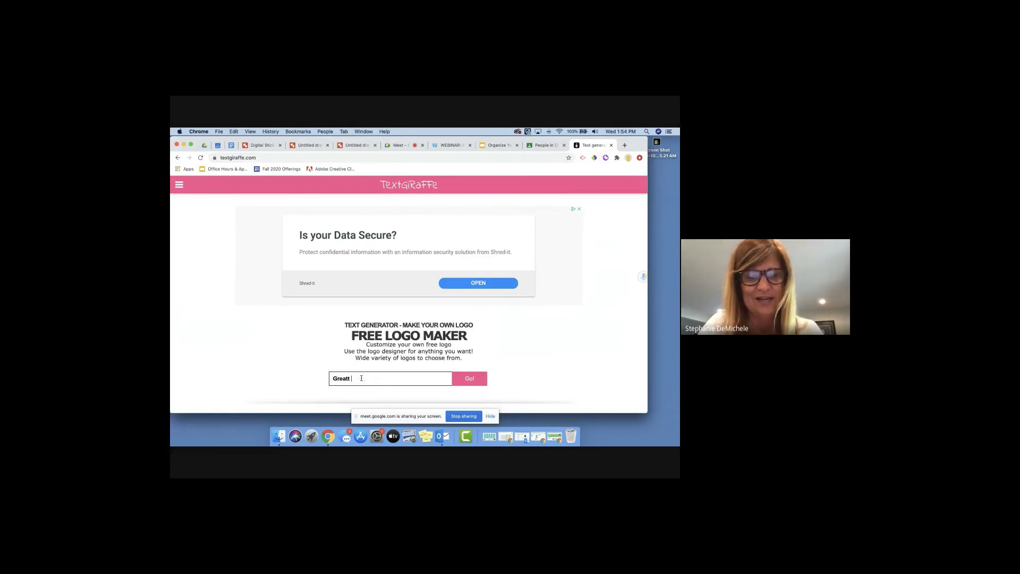
pyautogui.write('Work!')
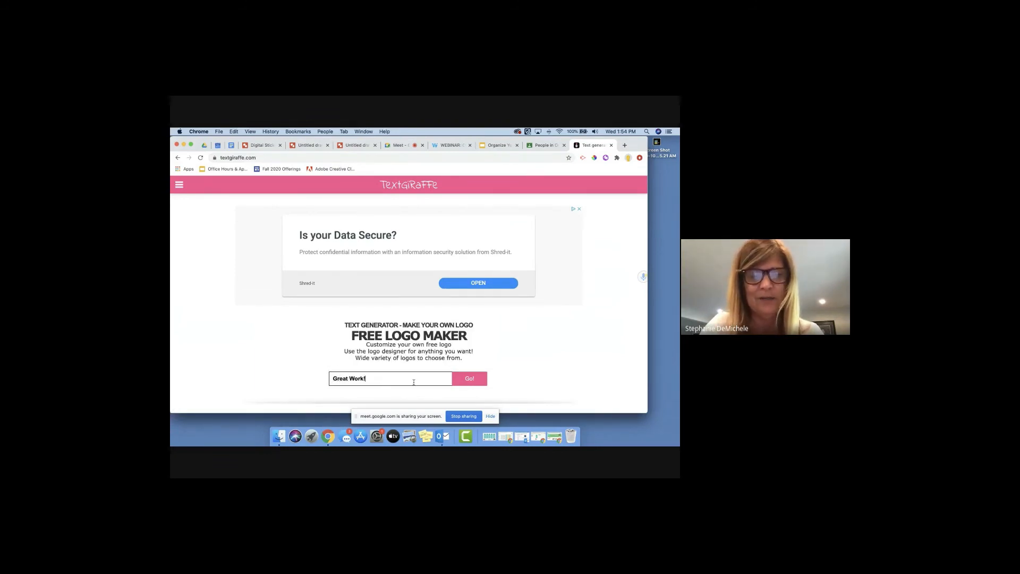
pyautogui.click(472, 379)
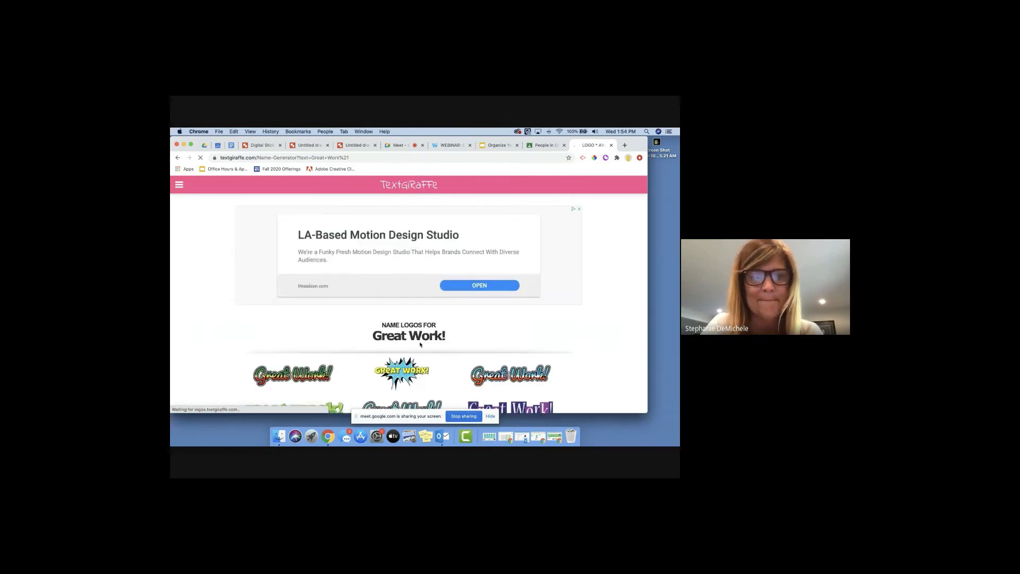
# - Open the Amazing style logo with yellow text on a blue starburst and copy its image
pyautogui.scroll(-2, 420, 344)
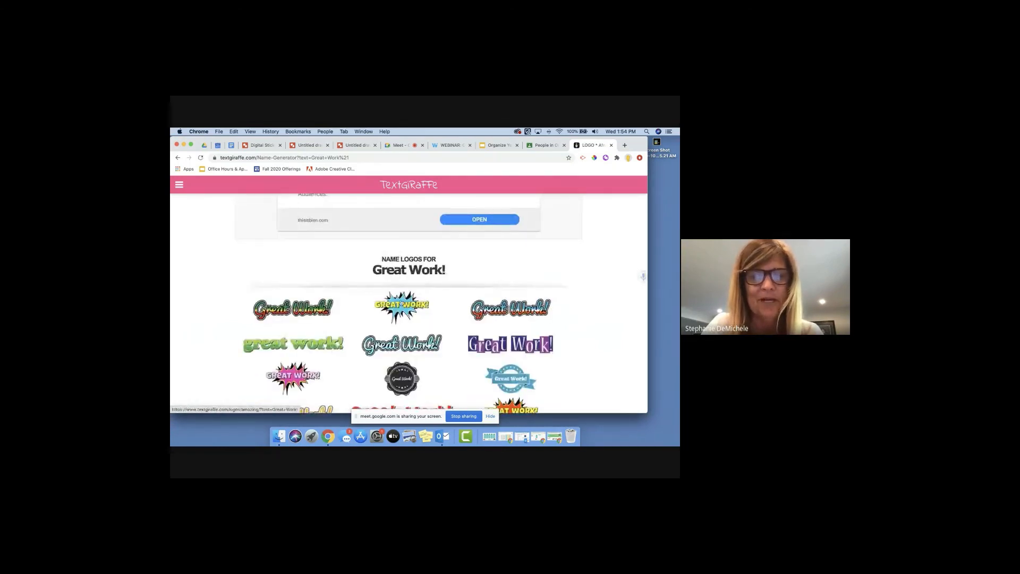
pyautogui.rightClick(403, 299)
pyautogui.click(403, 299)
pyautogui.click(407, 306)
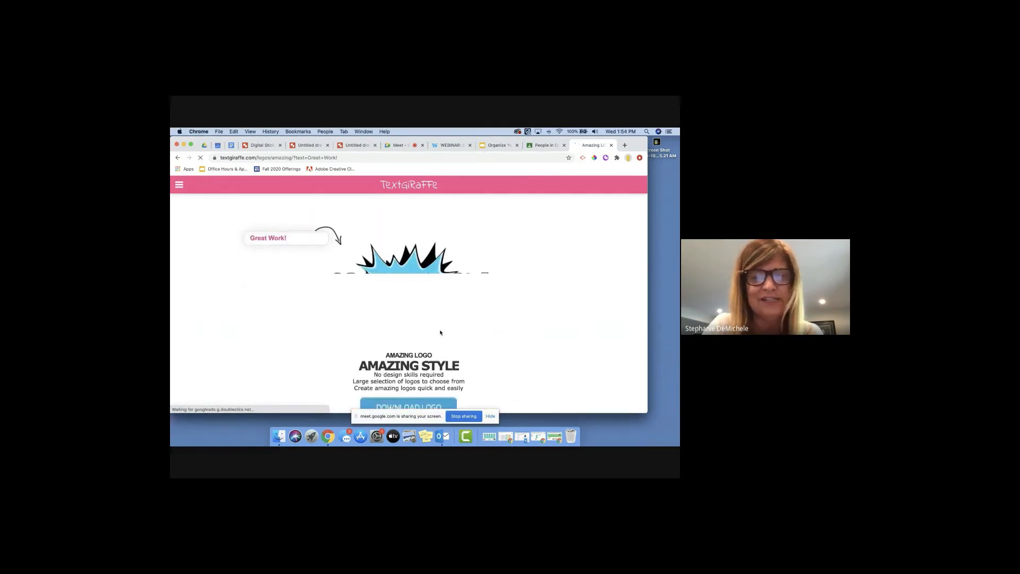
pyautogui.scroll(2, 389, 243)
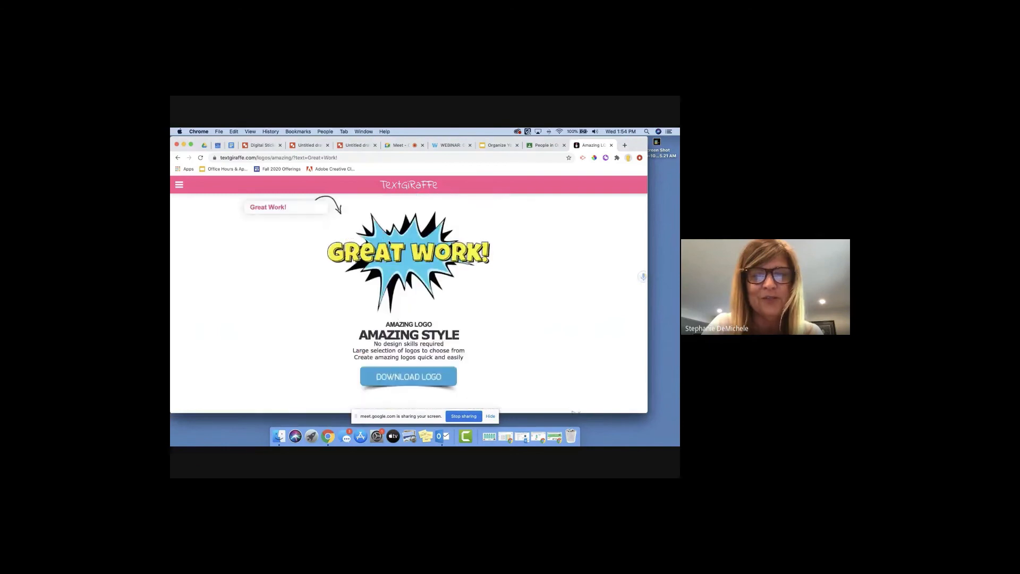
pyautogui.rightClick(394, 249)
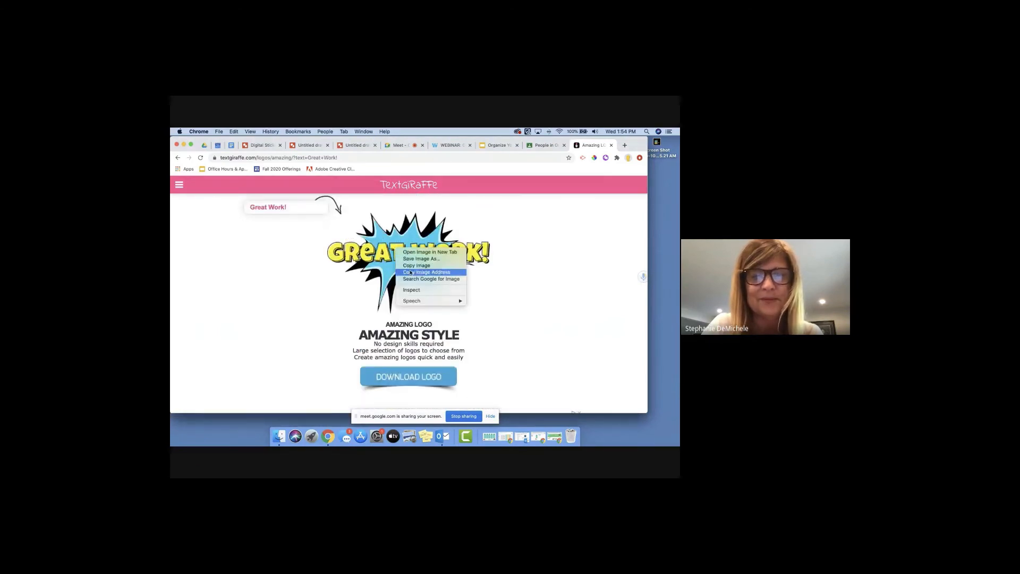
pyautogui.click(411, 266)
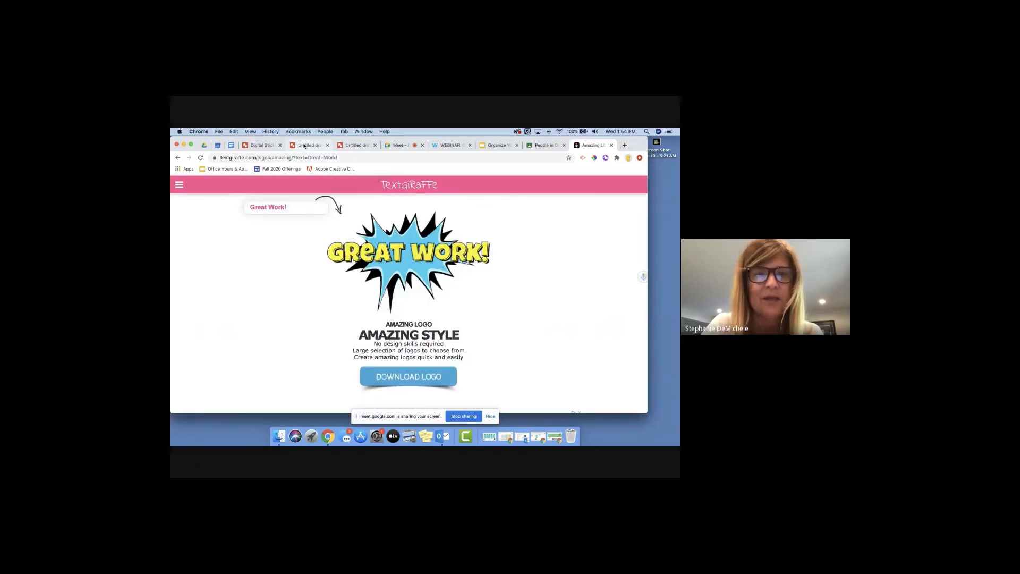
# - Paste the Great Work! logo into the untitled drawing, shrink it into the canvas's upper-right corner, and move the Bitmoji slightly left
pyautogui.click(304, 145)
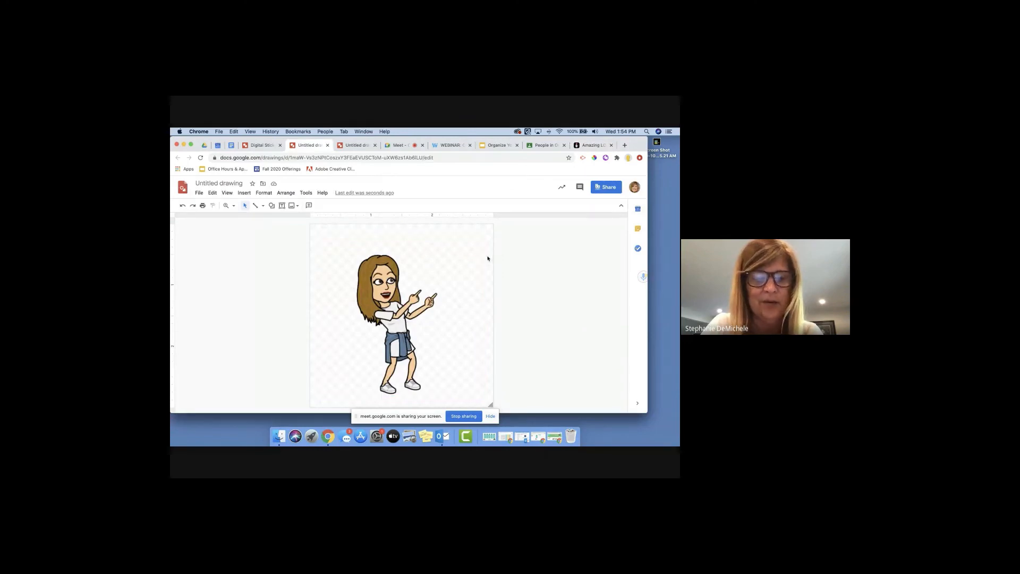
pyautogui.press('super+v')
pyautogui.moveTo(320, 266); pyautogui.dragTo(424, 237)
pyautogui.moveTo(380, 285); pyautogui.dragTo(360, 291)
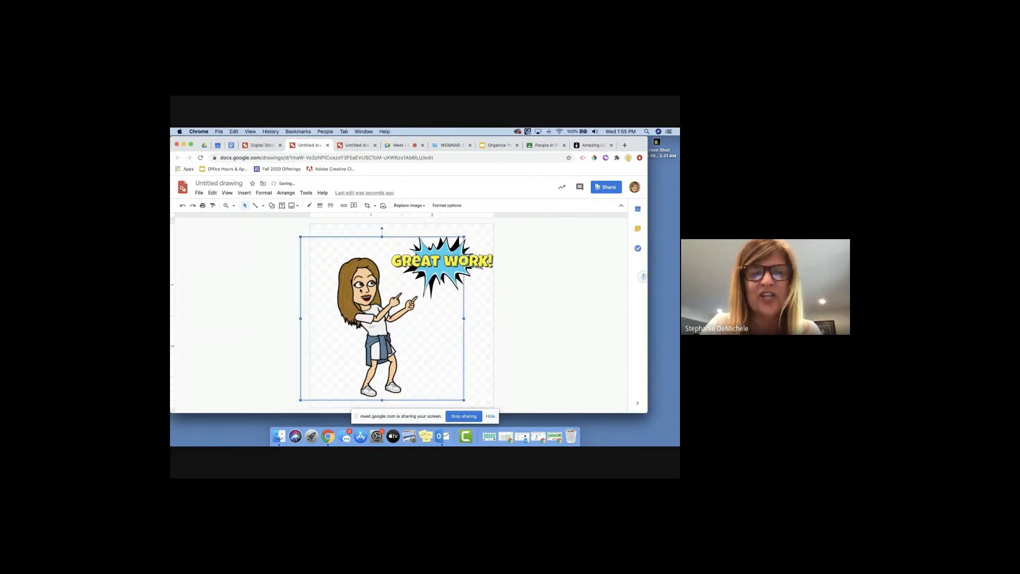
# - Switch to the Digital Sticker Template drawing and set its zoom to 100% so the directions are readable
pyautogui.click(255, 144)
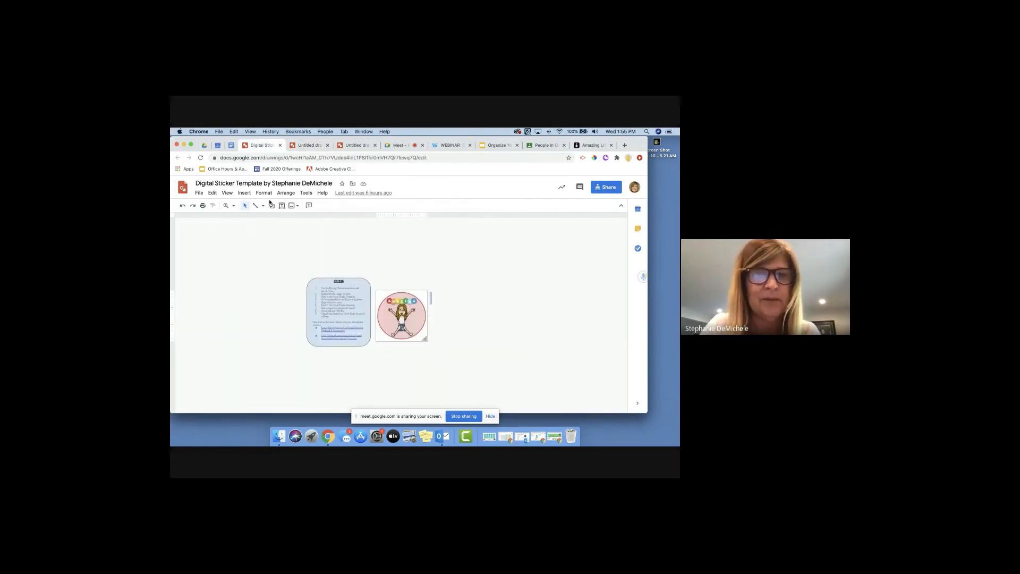
pyautogui.click(233, 206)
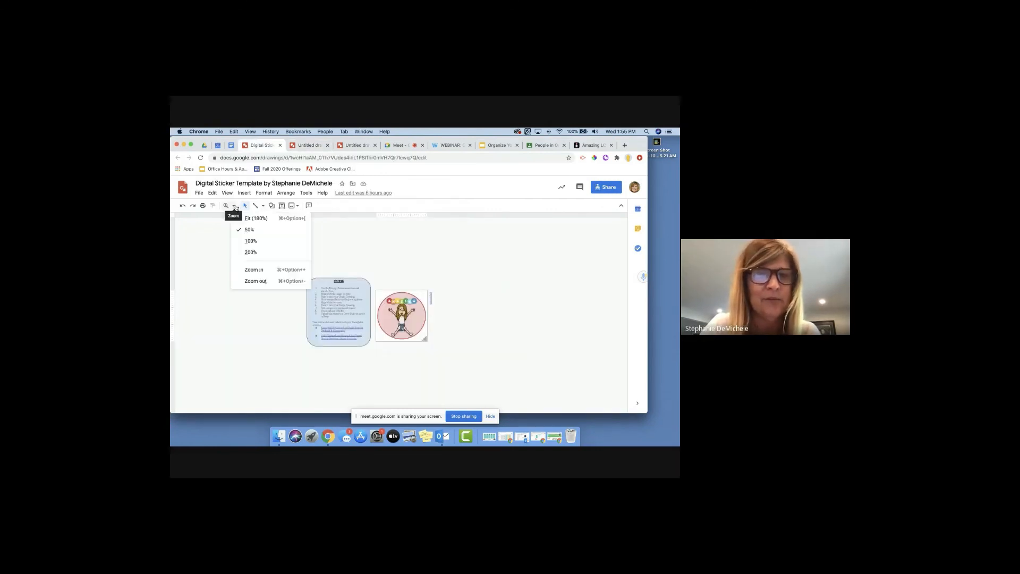
pyautogui.click(252, 242)
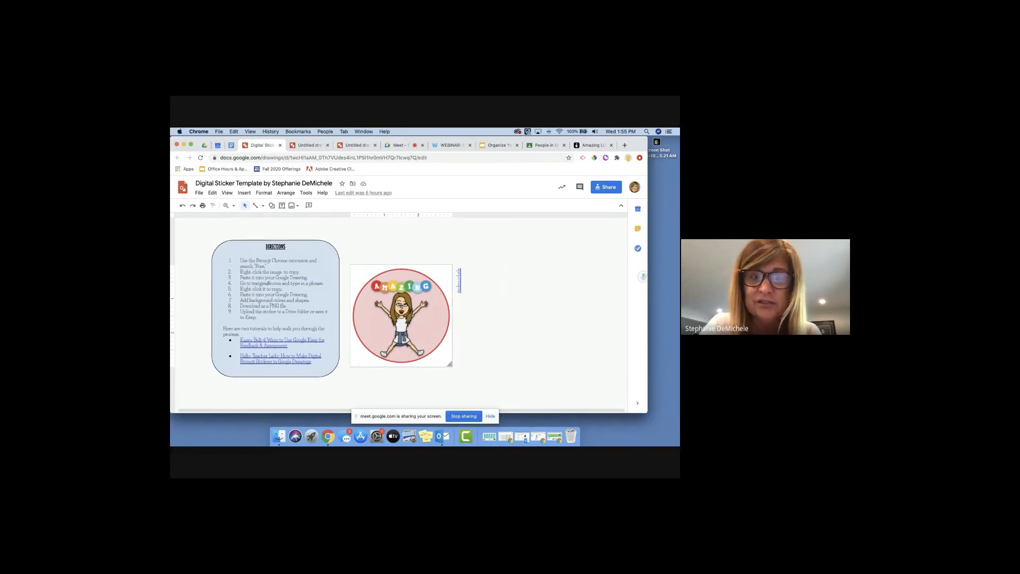
# - Show the template's PNG image download option without downloading, and browse the stickers saved in Google Keep notes
pyautogui.click(199, 193)
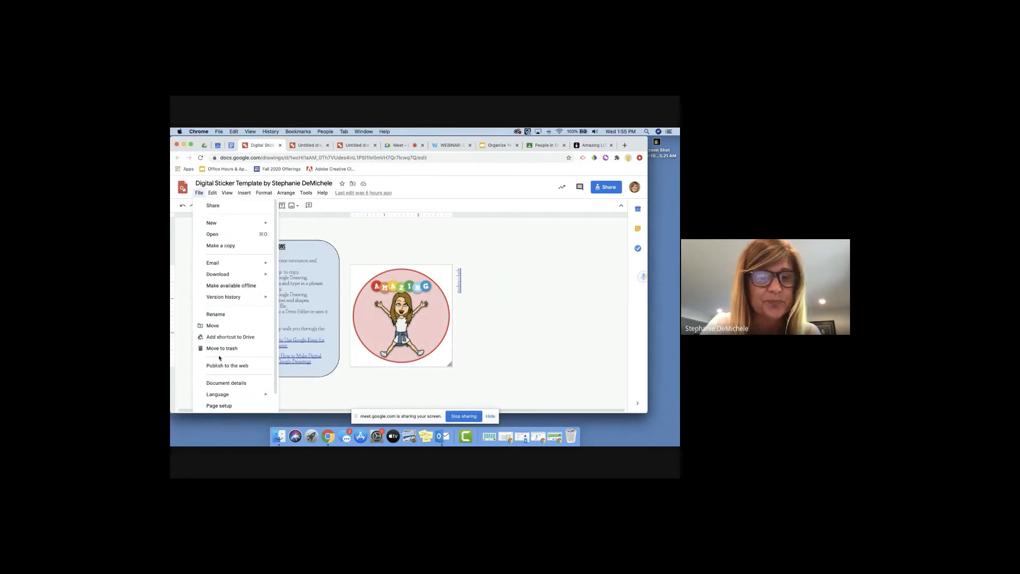
pyautogui.moveTo(234, 274)
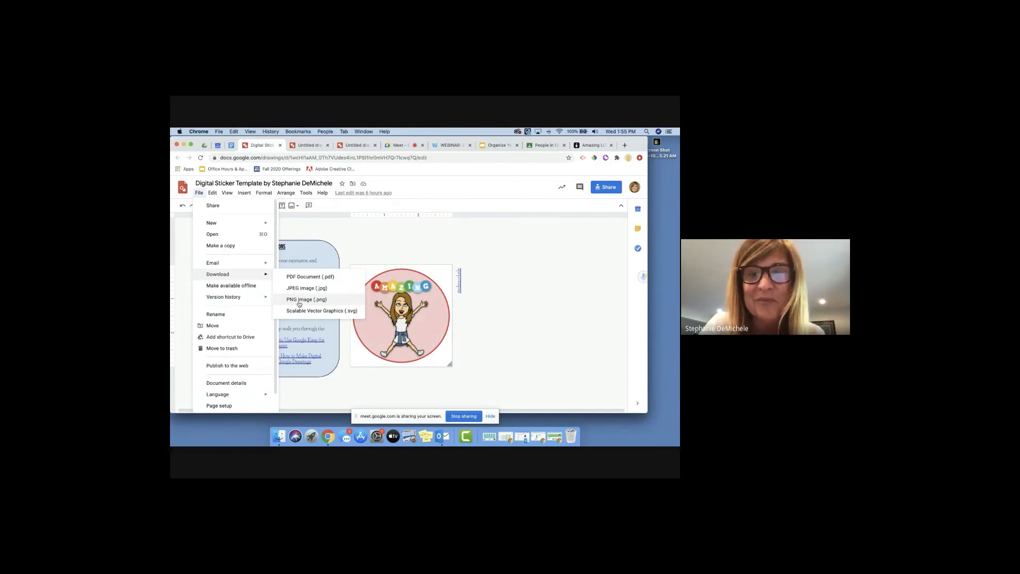
pyautogui.click(505, 276)
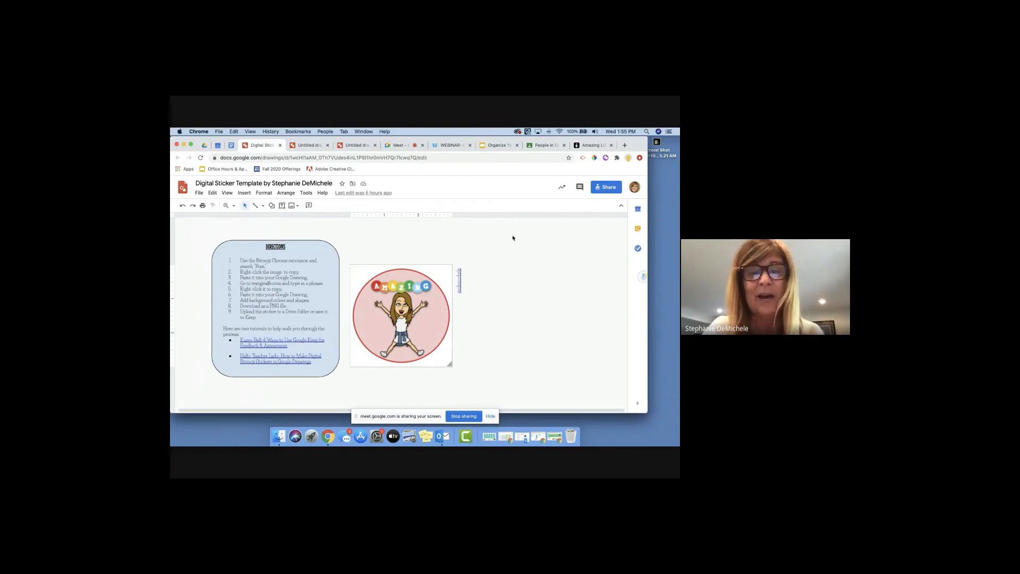
pyautogui.click(638, 228)
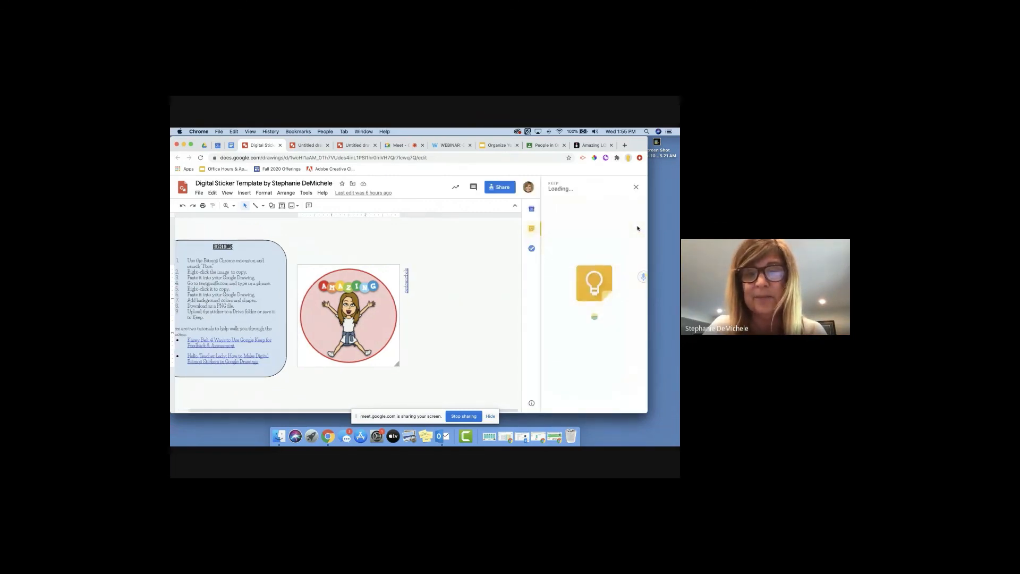
pyautogui.scroll(-3, 639, 340)
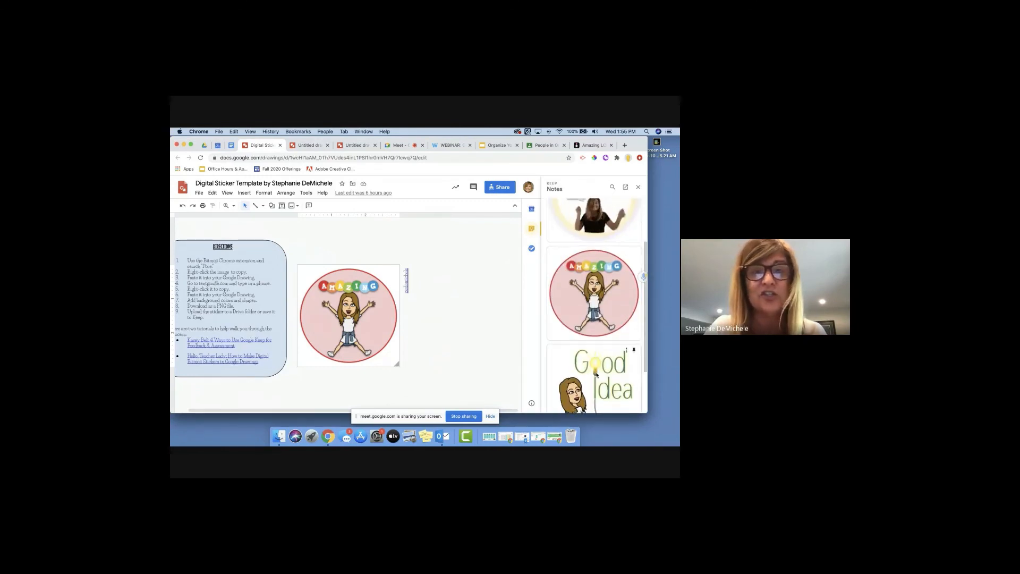
# - Insert the You Nailed It sticker from Keep into the lesson plan document's first Teacher Tasks cell and wrap the text around it
pyautogui.click(231, 147)
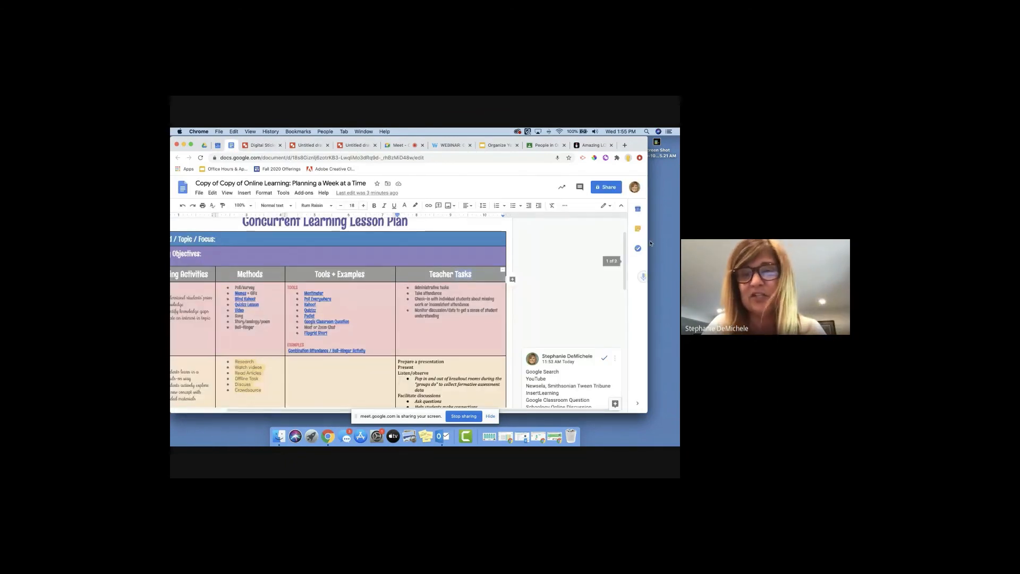
pyautogui.click(639, 229)
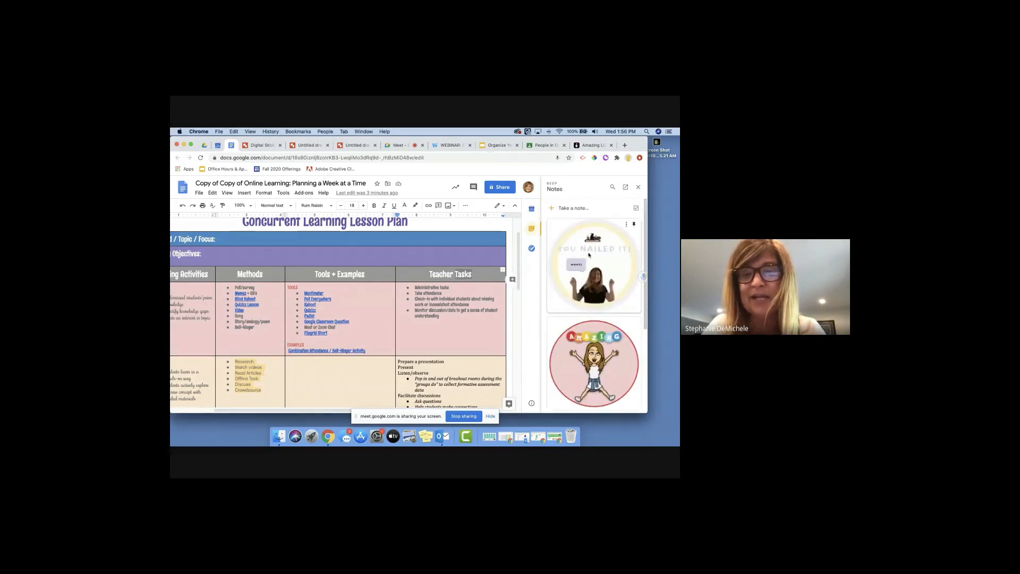
pyautogui.moveTo(555, 243); pyautogui.dragTo(462, 341)
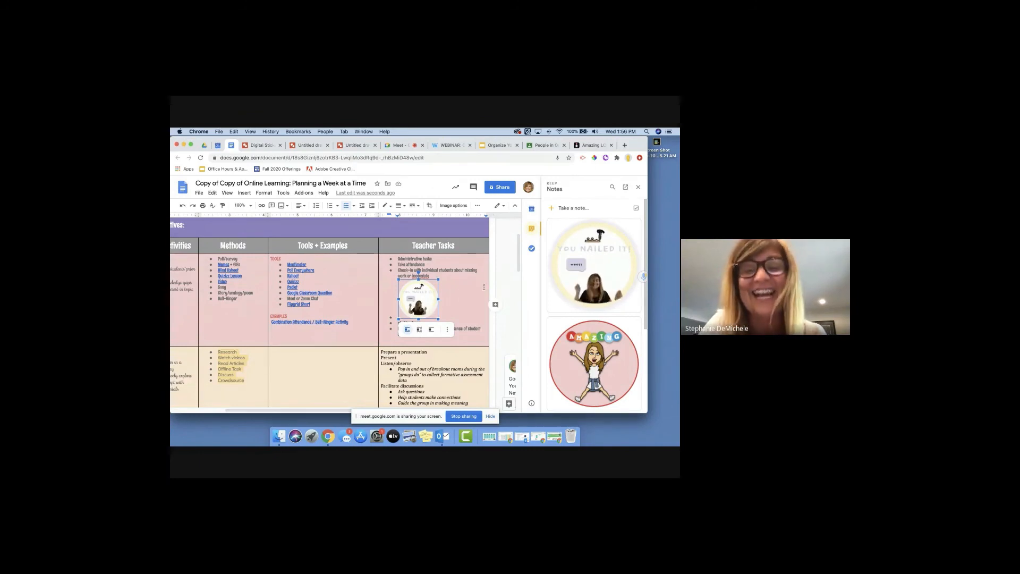
pyautogui.click(419, 330)
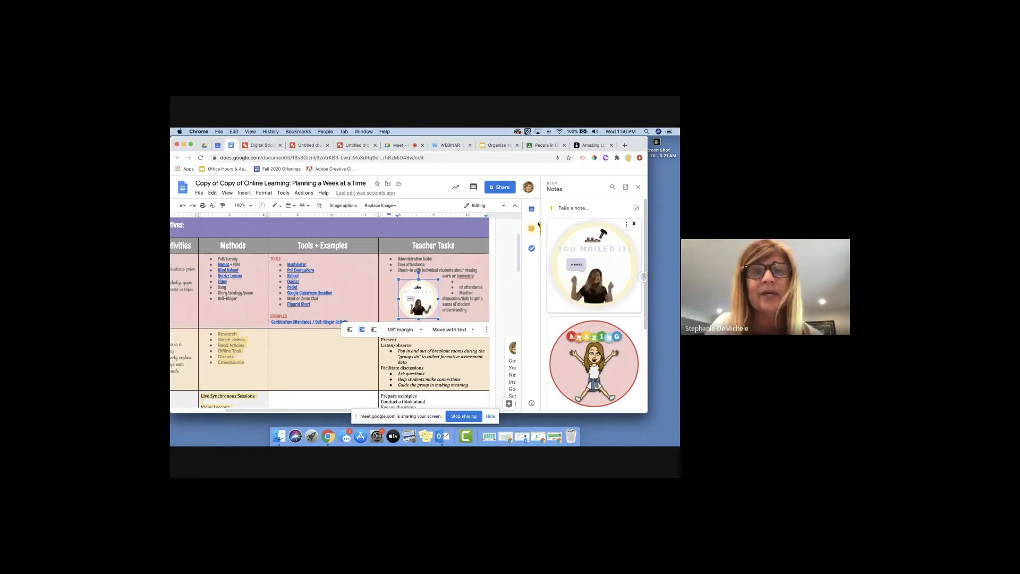
# - Preview the video on making personalized digital feedback stickers in the Wakelet collection and return to the list
pyautogui.click(448, 146)
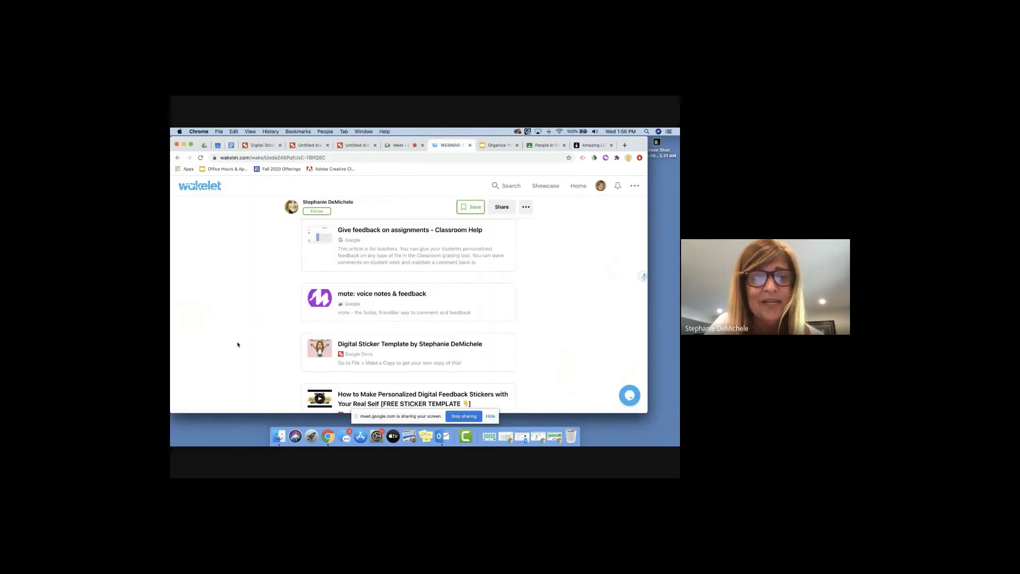
pyautogui.scroll(-3, 237, 344)
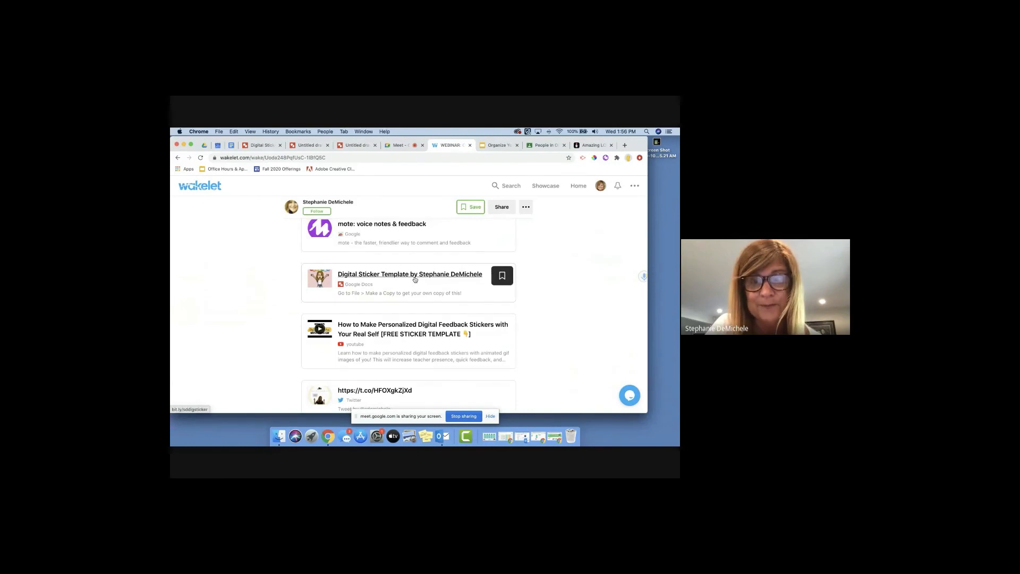
pyautogui.scroll(-2, 415, 280)
pyautogui.scroll(-1, 415, 279)
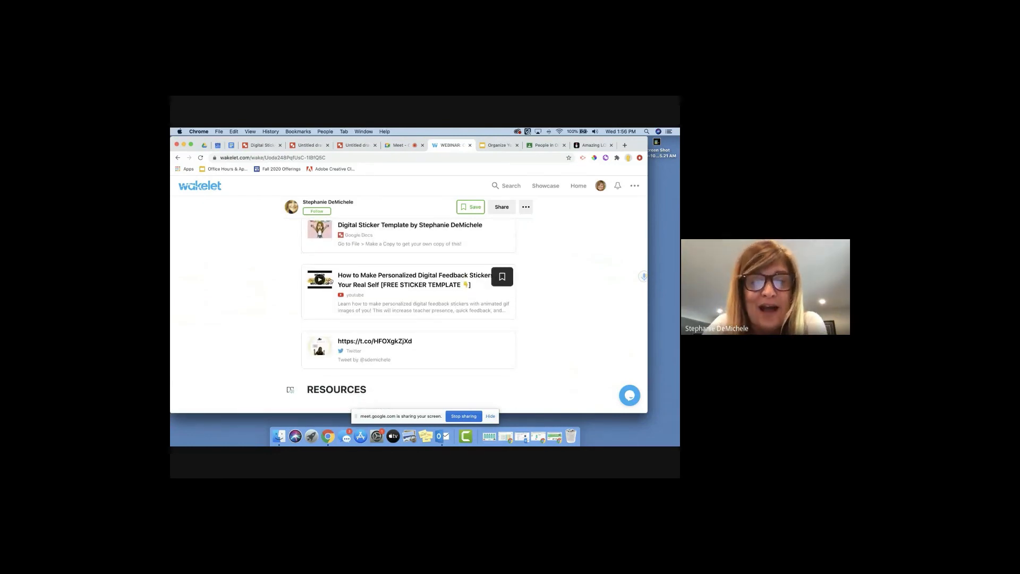
pyautogui.click(384, 276)
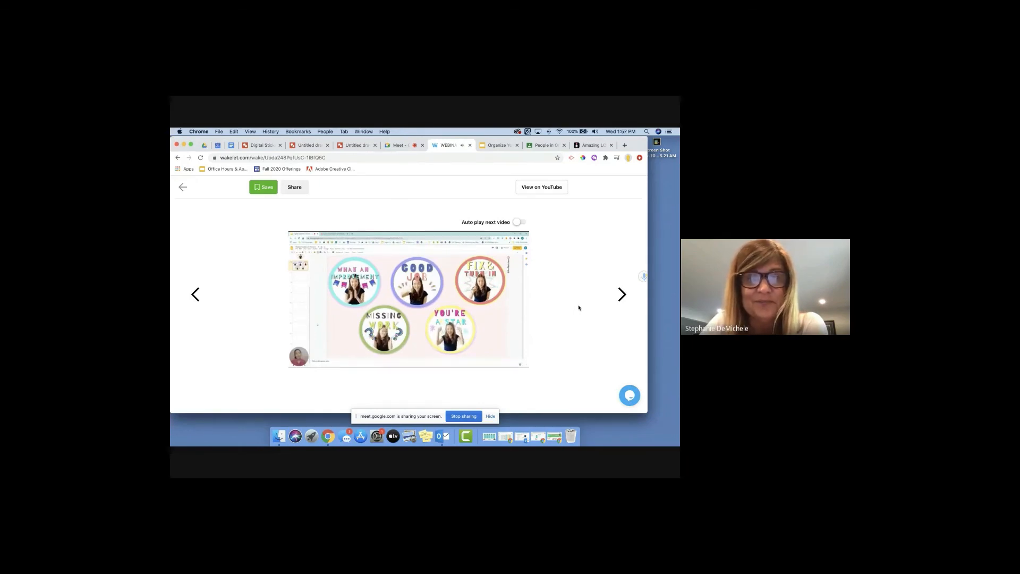
pyautogui.click(181, 187)
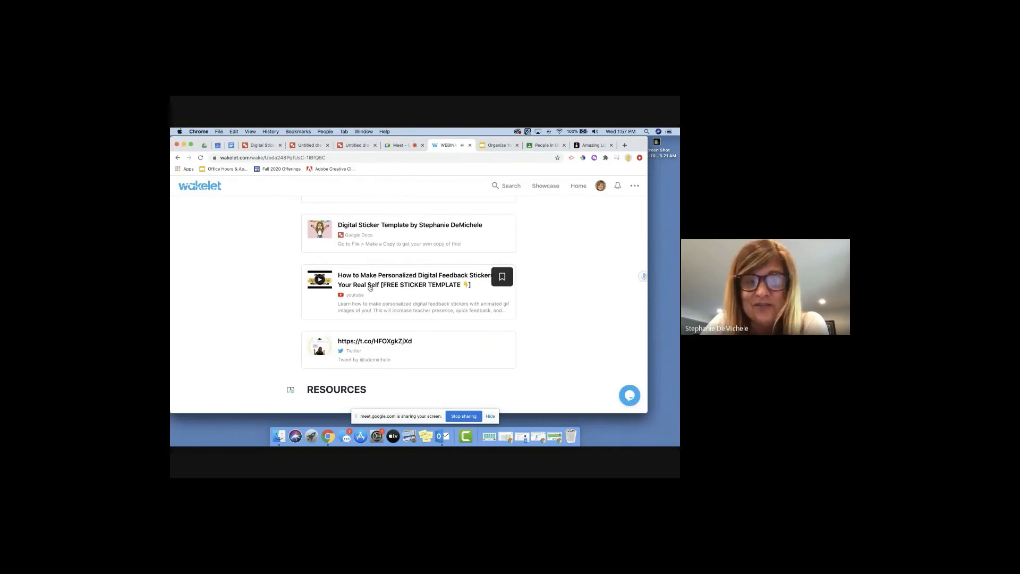
# - Open the saved tweet about digital feedback stickers, view it down to the You Nailed It GIF, and return to the collection
pyautogui.scroll(-2, 367, 298)
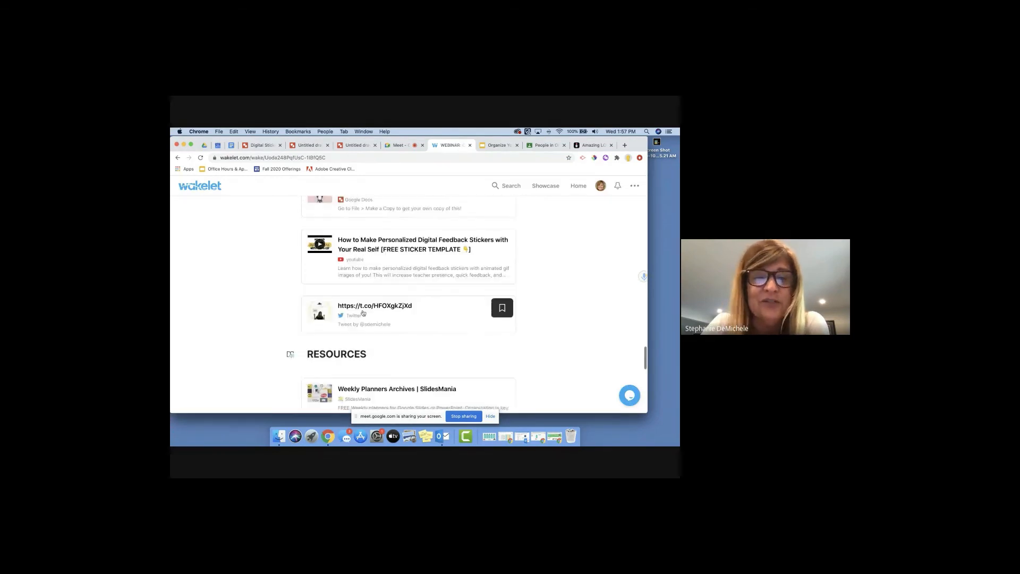
pyautogui.click(363, 313)
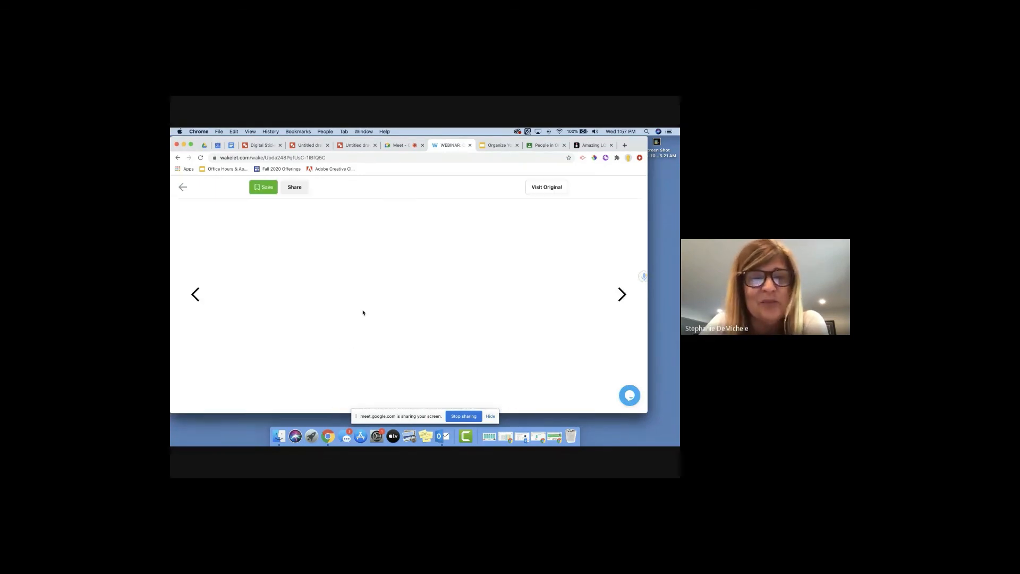
pyautogui.scroll(-1, 363, 312)
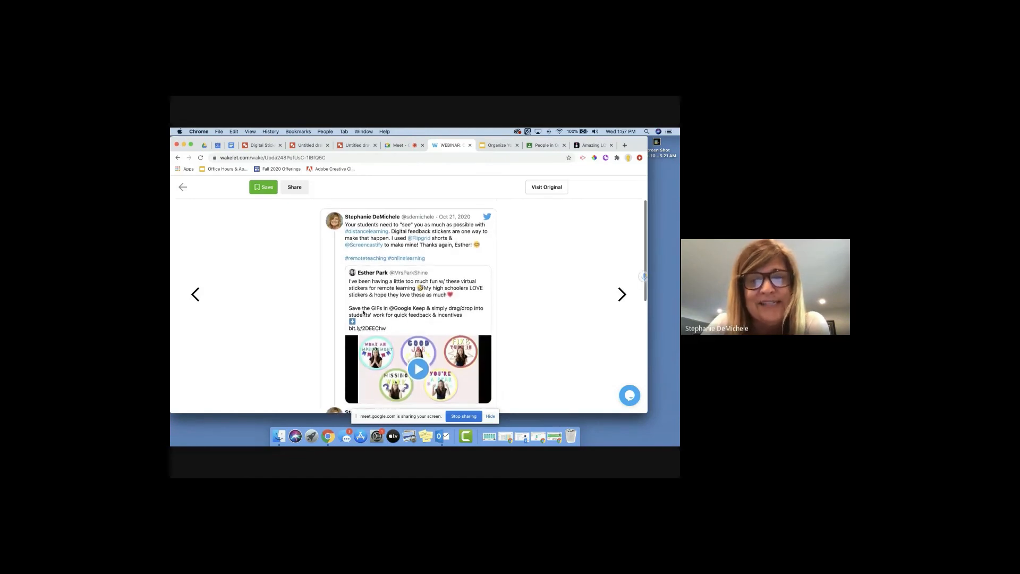
pyautogui.scroll(-3, 432, 250)
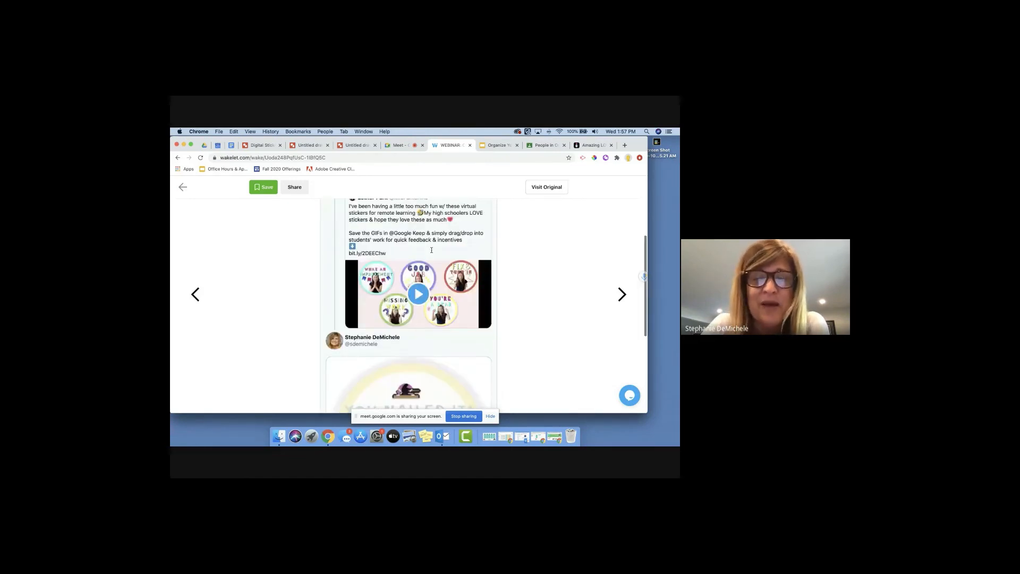
pyautogui.scroll(-3, 485, 330)
pyautogui.scroll(-3, 485, 331)
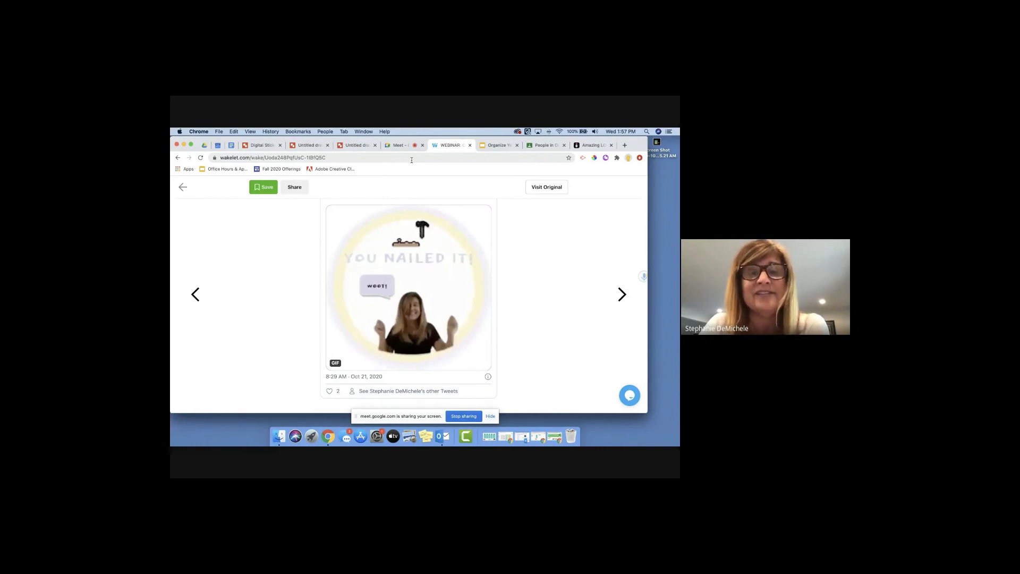
pyautogui.click(183, 187)
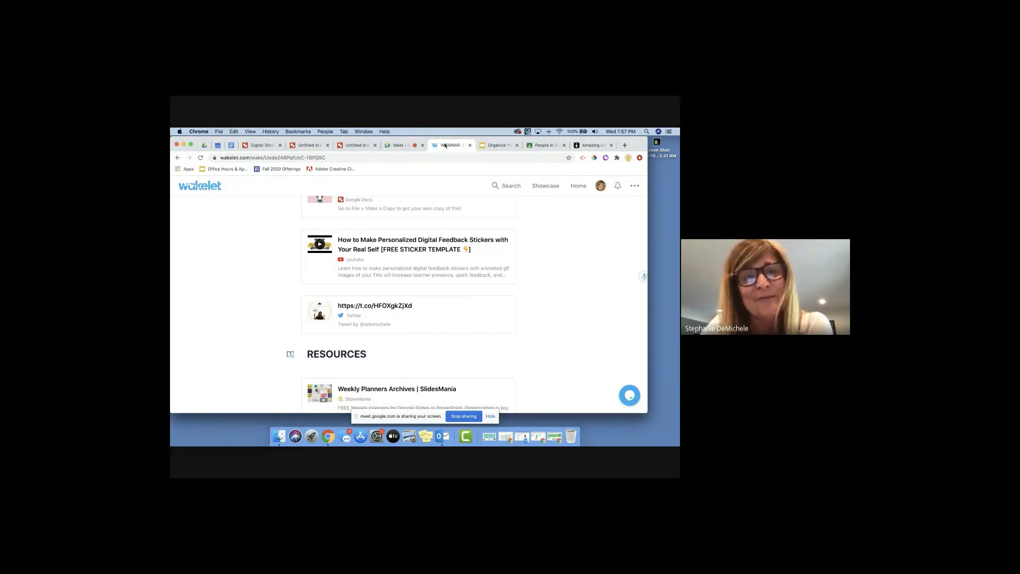
# - Check the feedback slide and the Meet call, and open Weekly Planners Archives | SlidesMania from the Wakelet collection's resources
pyautogui.click(496, 145)
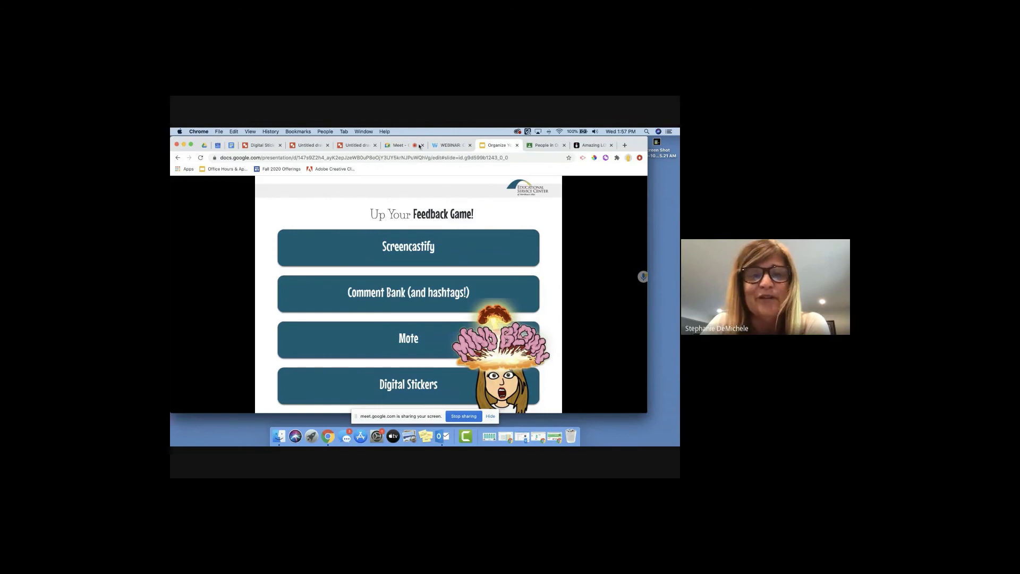
pyautogui.click(398, 146)
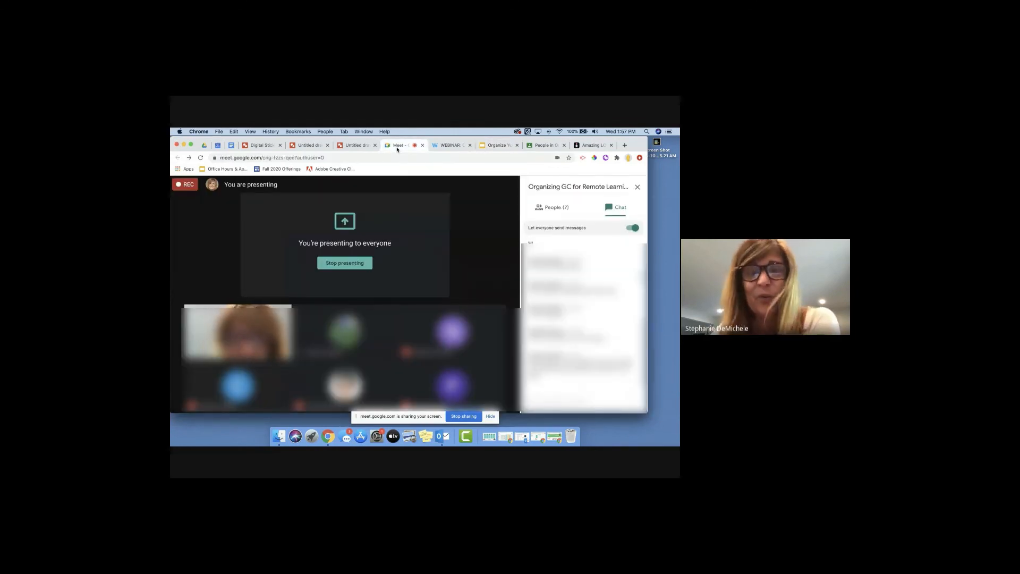
pyautogui.click(452, 149)
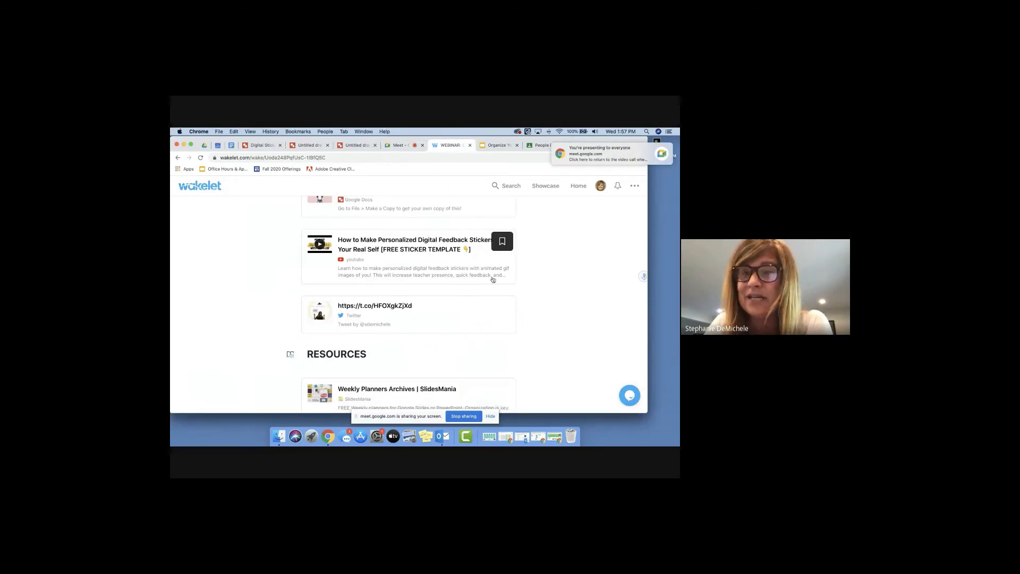
pyautogui.scroll(-5, 492, 279)
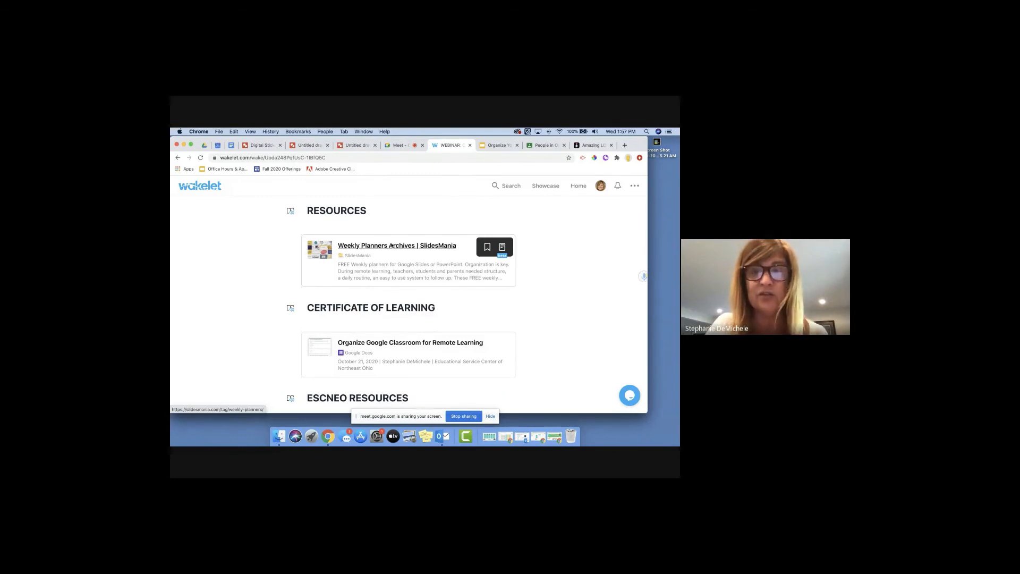
pyautogui.click(378, 250)
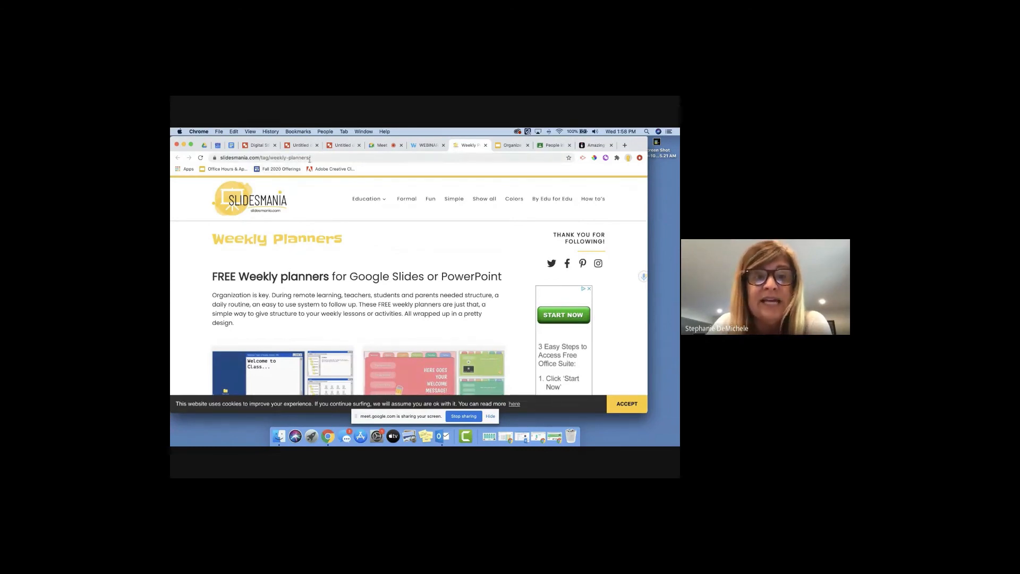
# - Browse the weekly planner templates on SlidesMania and open the Elementary Weekly Agenda template page
pyautogui.moveTo(366, 198)
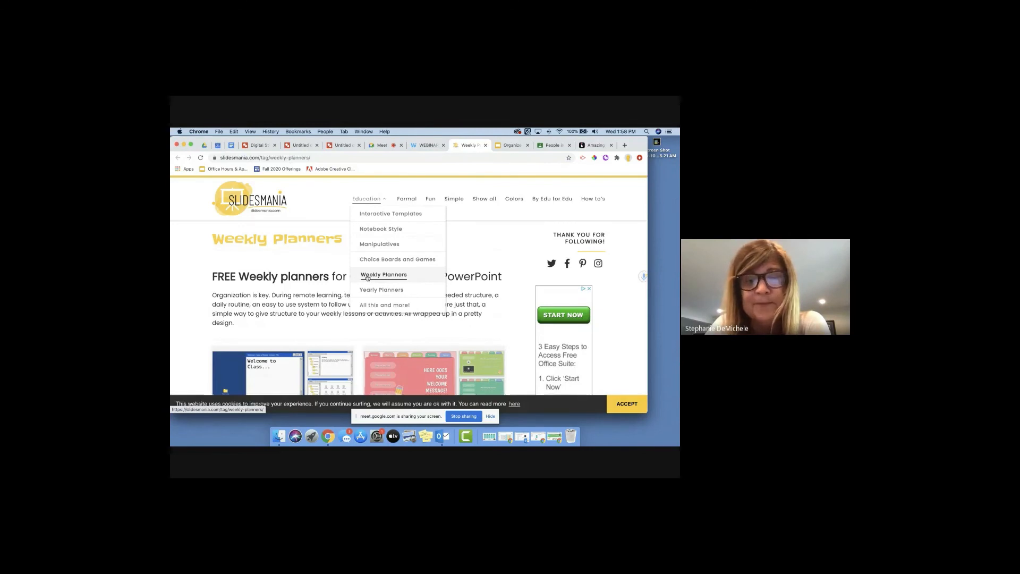
pyautogui.scroll(-1, 191, 298)
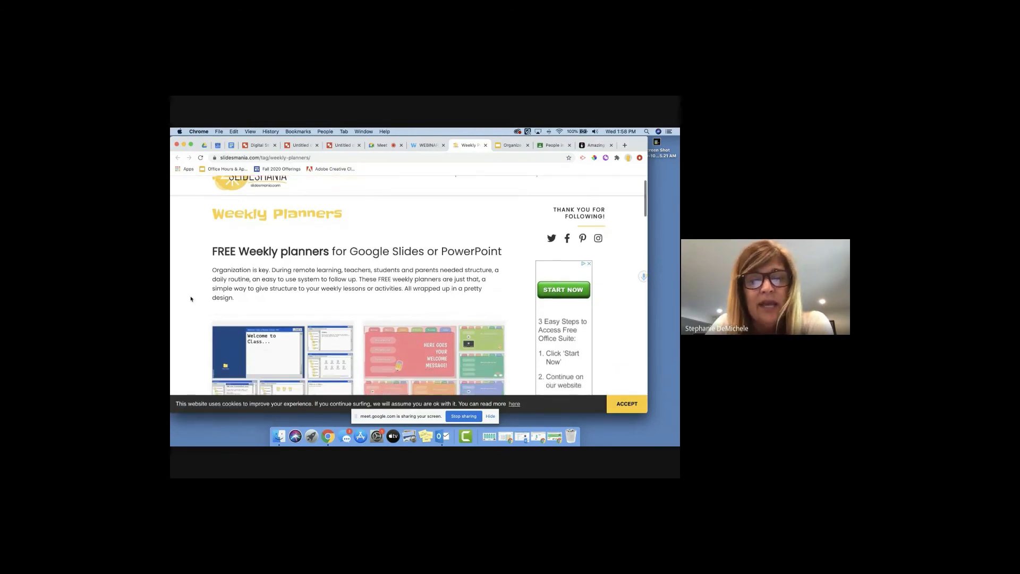
pyautogui.scroll(-5, 191, 299)
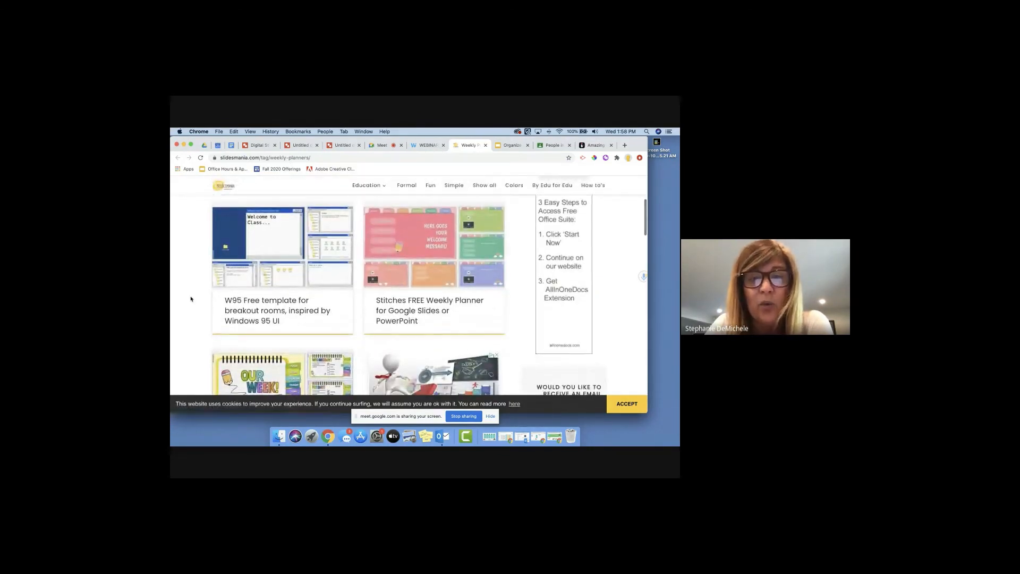
pyautogui.scroll(-3, 191, 298)
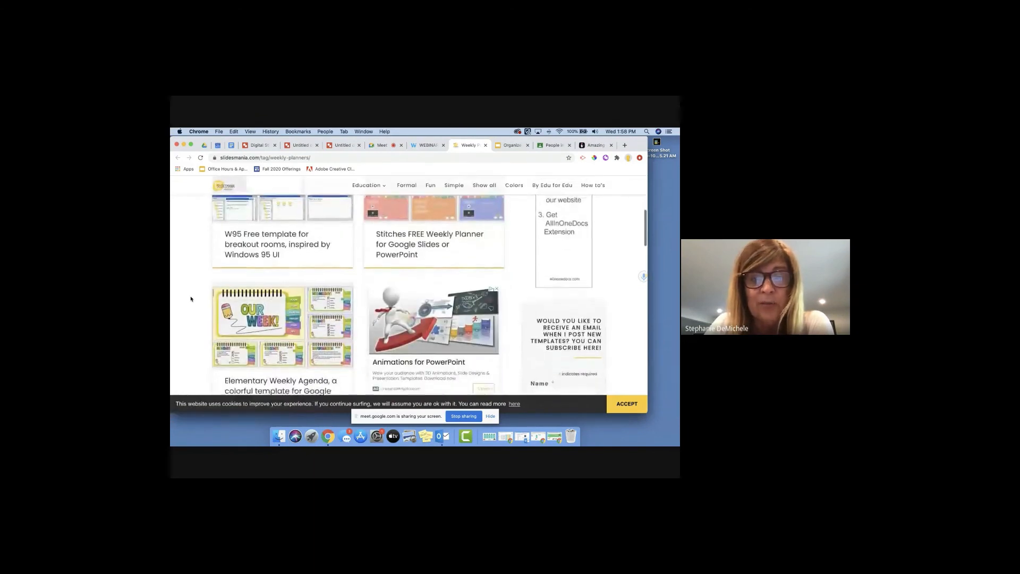
pyautogui.scroll(-2, 190, 299)
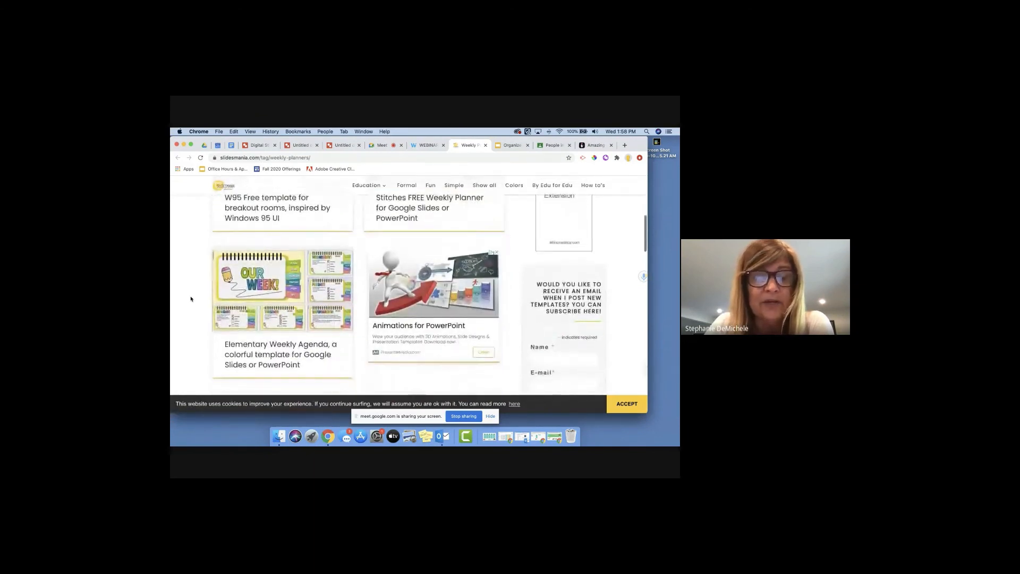
pyautogui.click(268, 261)
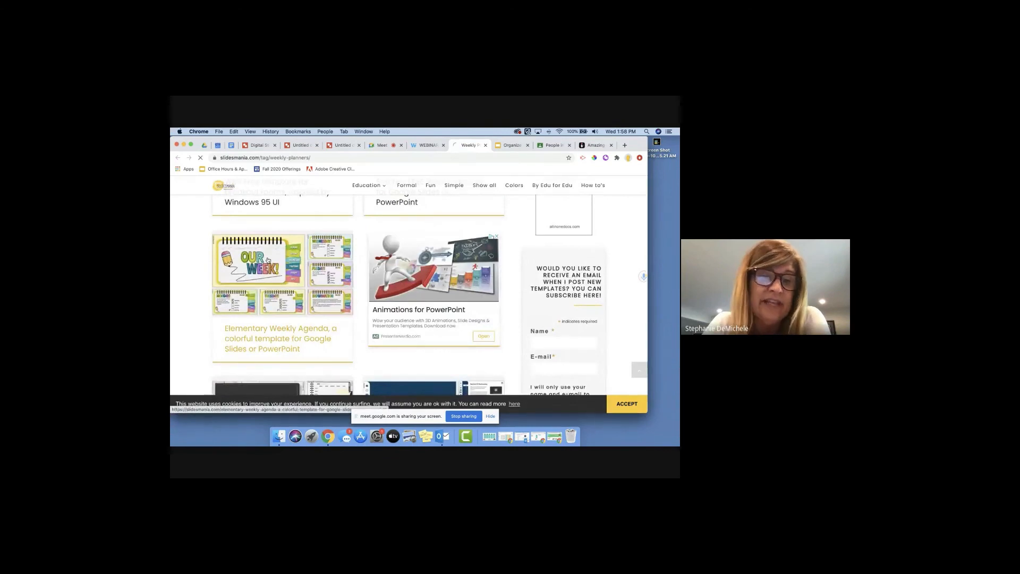
pyautogui.scroll(-3, 373, 315)
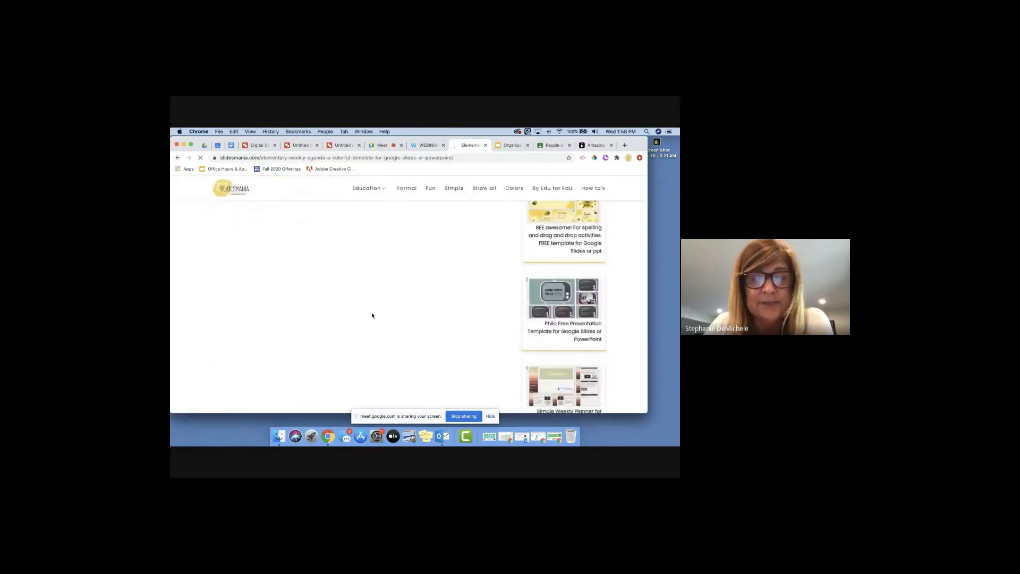
# - View the Elementary Weekly Agenda template page and preview its Monday, Tuesday, Wednesday and Thursday slides in the embedded presentation
pyautogui.scroll(-2, 372, 315)
pyautogui.scroll(1, 372, 315)
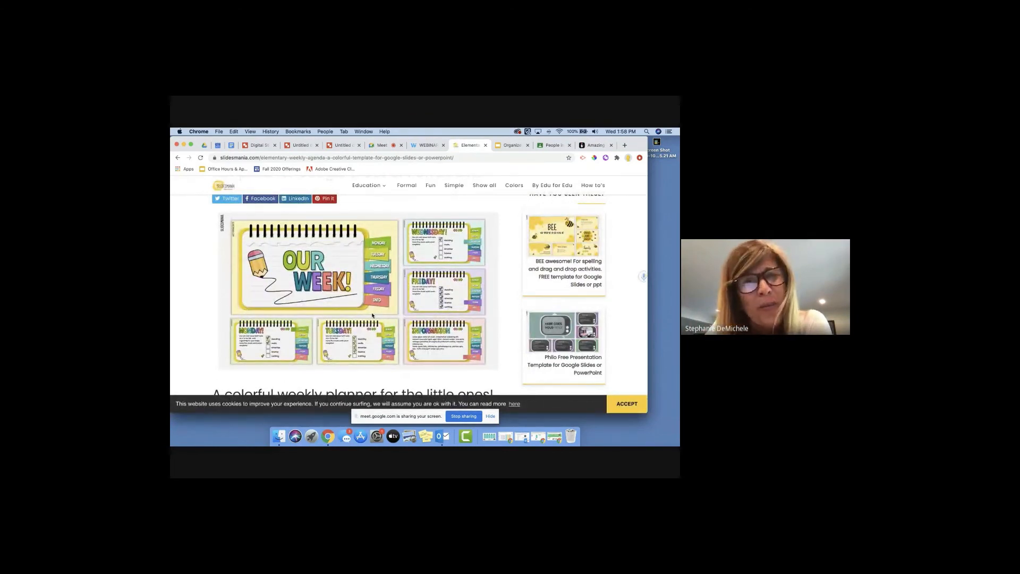
pyautogui.scroll(-10, 375, 299)
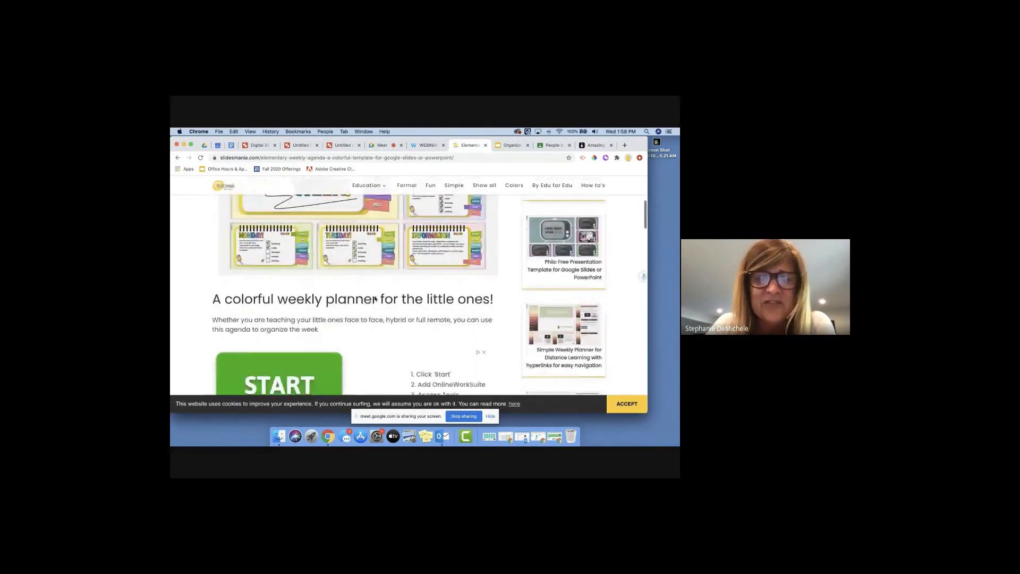
pyautogui.scroll(-4, 375, 299)
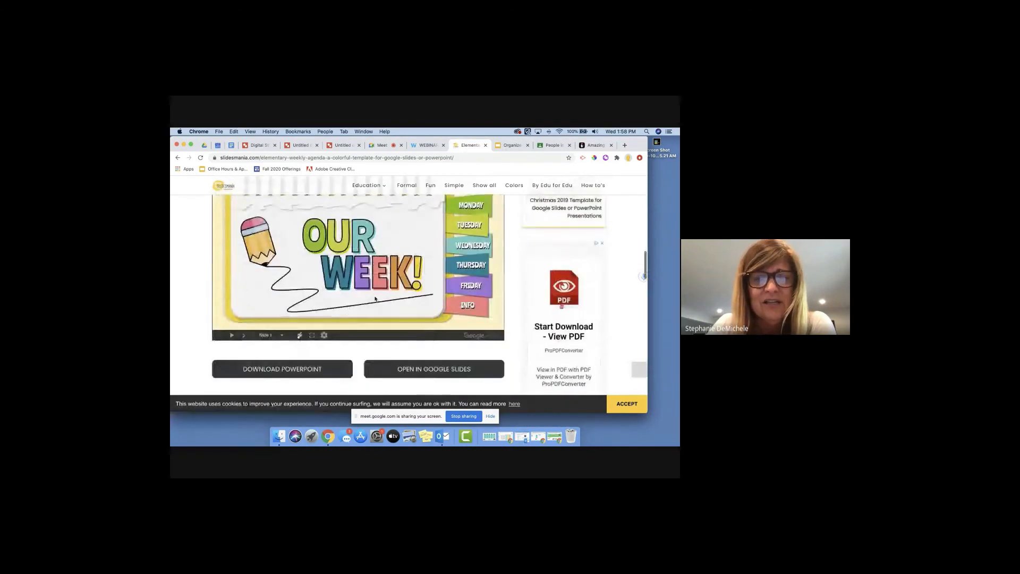
pyautogui.scroll(2, 375, 299)
pyautogui.click(462, 232)
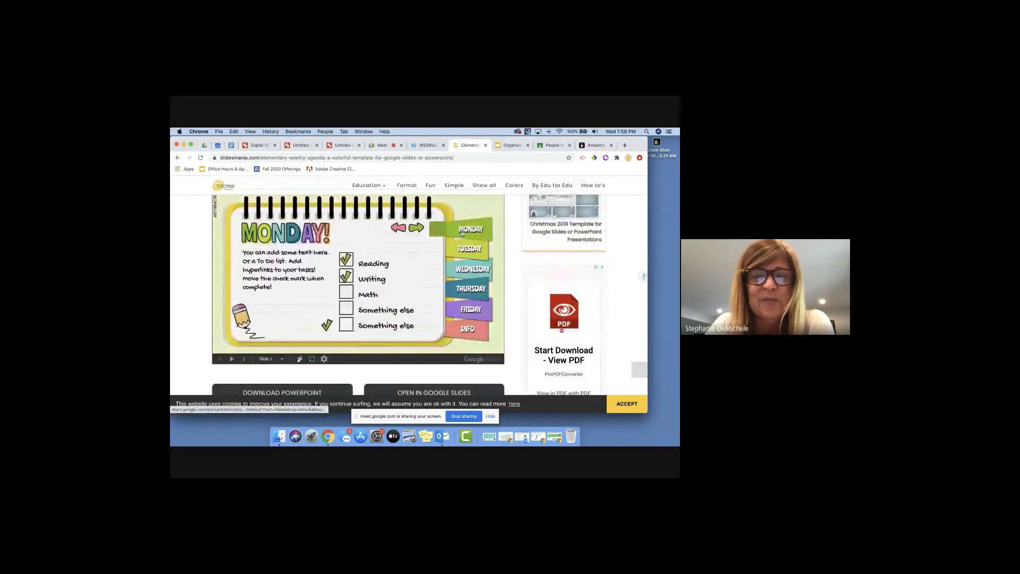
pyautogui.click(462, 253)
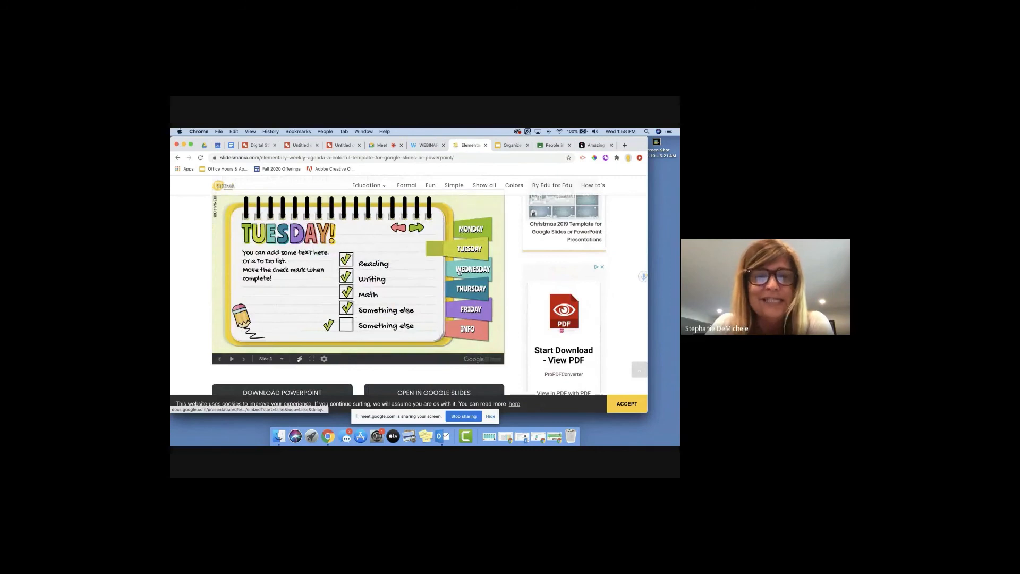
pyautogui.click(462, 270)
pyautogui.click(462, 291)
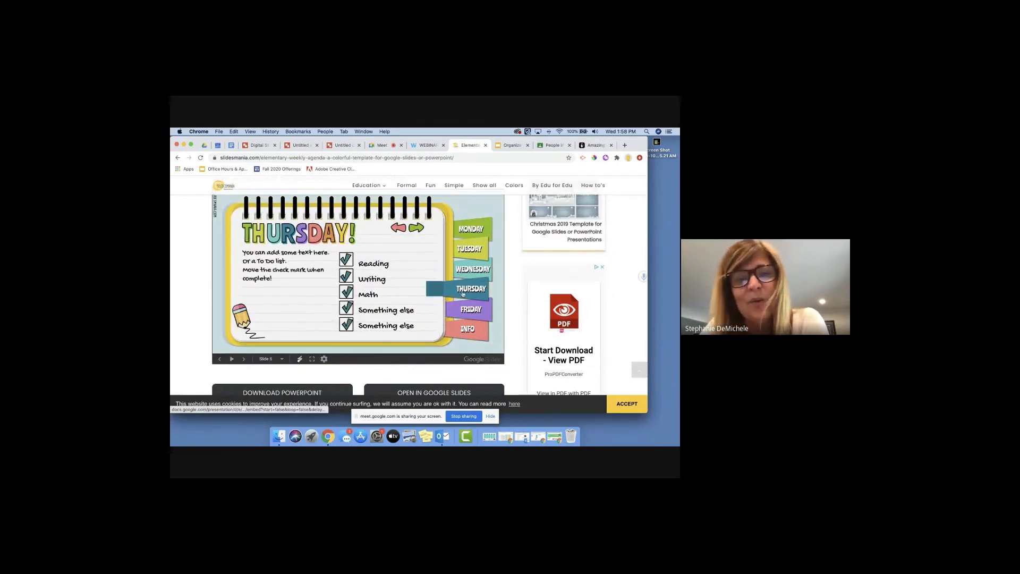
# - Return to the Wakelet collection and review its Certificate of Learning and ESCNEO Resources sections down to the end
pyautogui.click(429, 145)
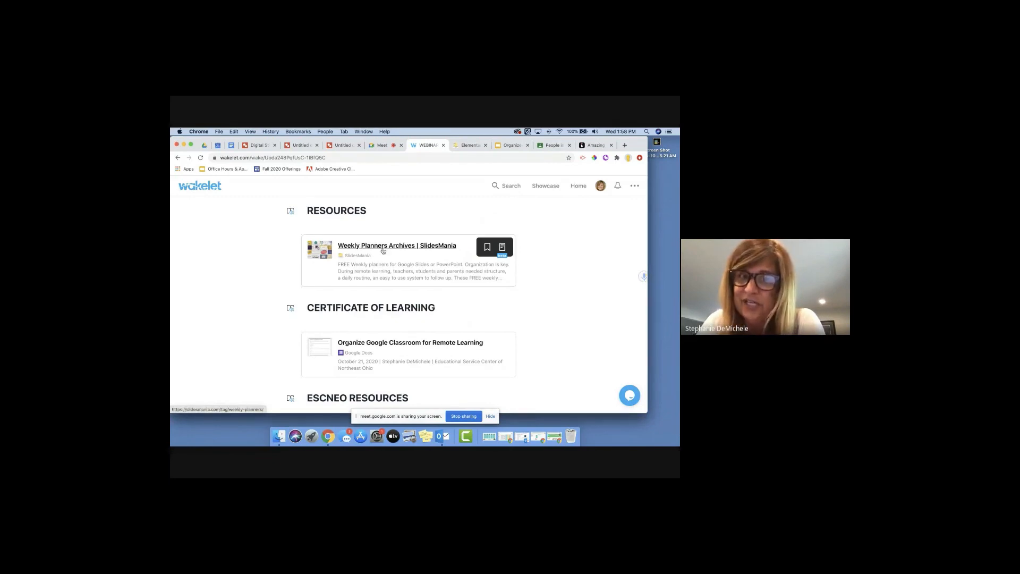
pyautogui.scroll(-3, 519, 304)
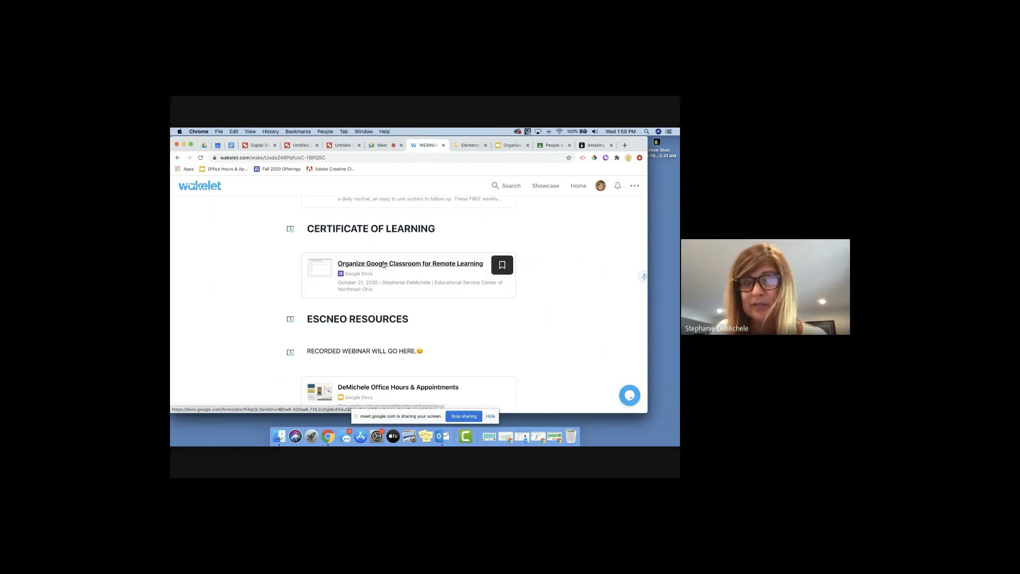
pyautogui.scroll(-3, 384, 264)
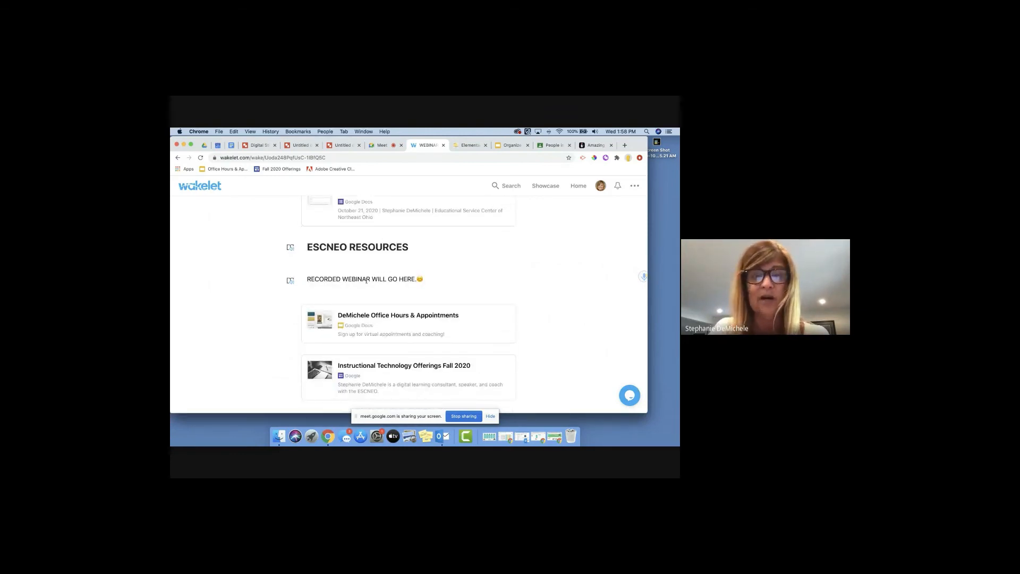
pyautogui.scroll(-3, 368, 279)
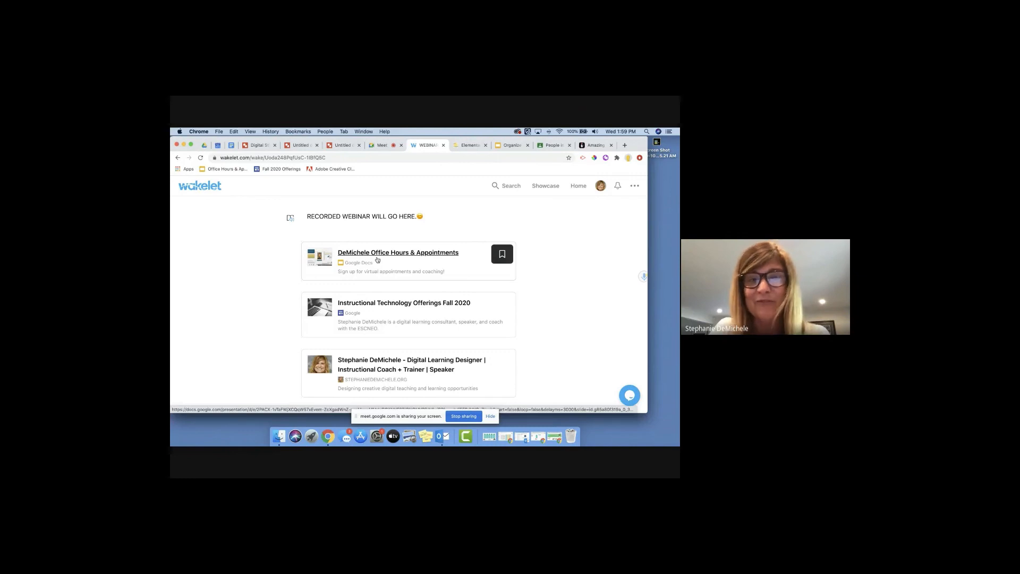
pyautogui.scroll(-2, 377, 259)
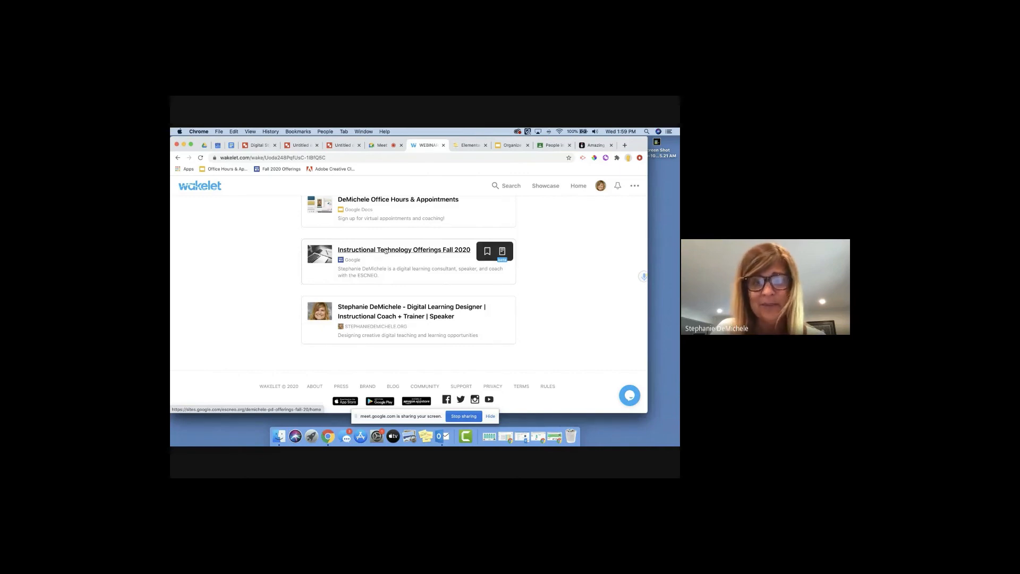
# - Open the presenter's website from the ESCNEO resources and browse the customizable templates on its Free page
pyautogui.click(383, 311)
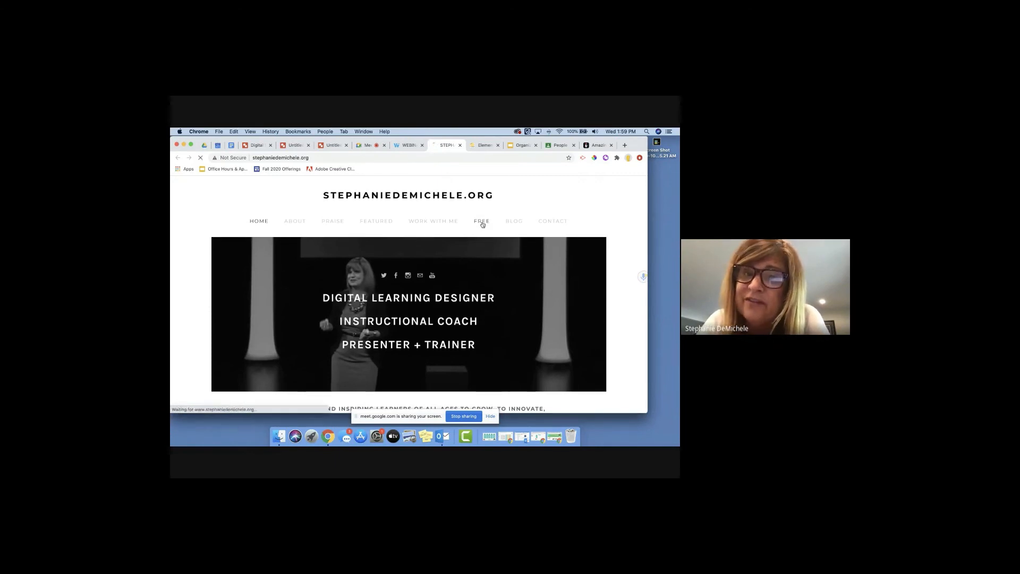
pyautogui.click(482, 222)
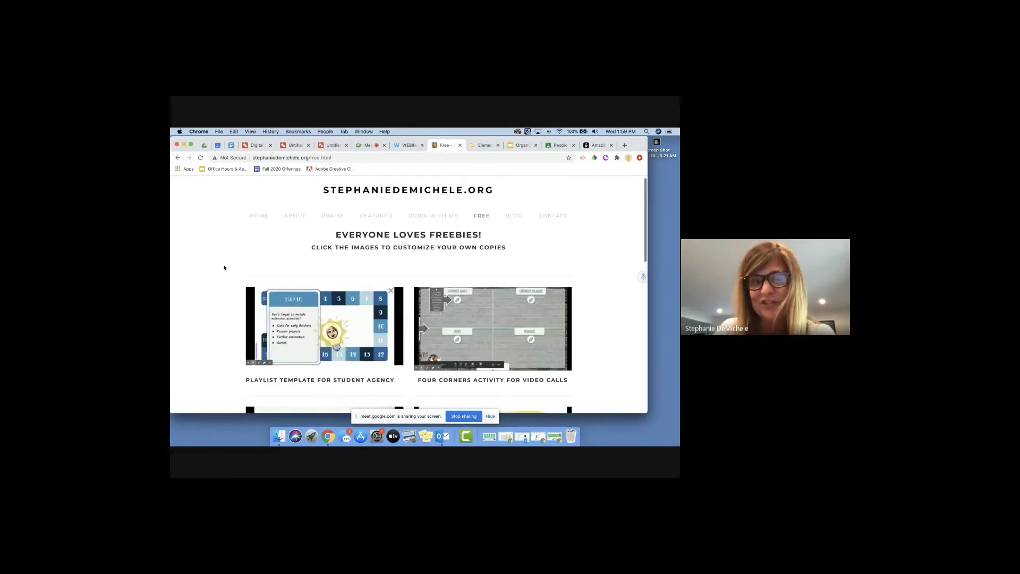
pyautogui.scroll(-5, 223, 267)
pyautogui.scroll(-10, 224, 267)
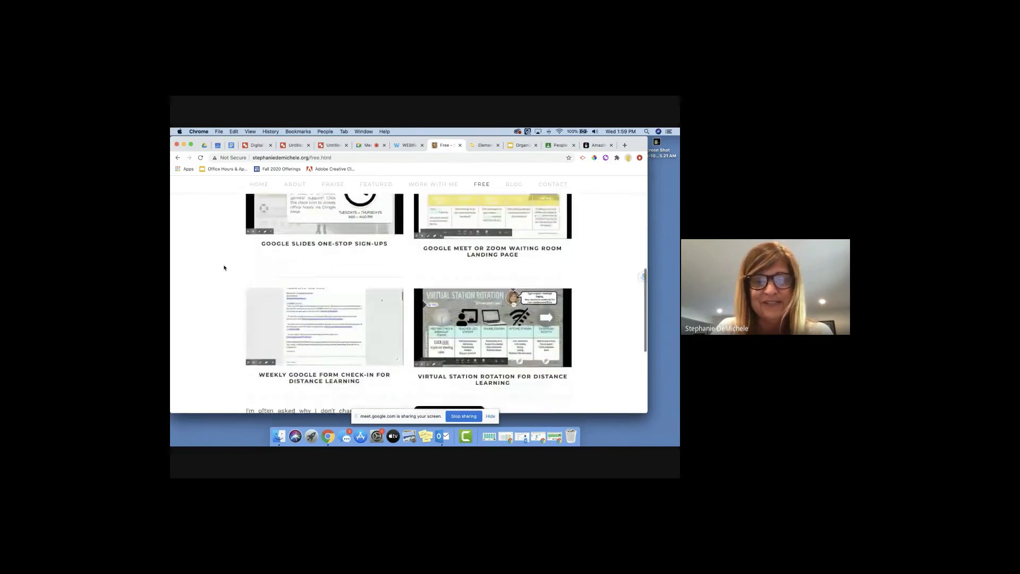